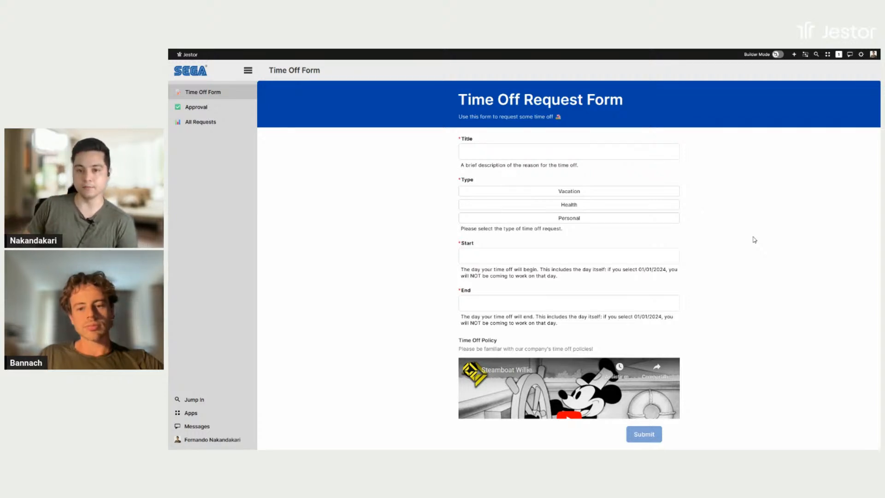
Fill in the time off request with the title "I'm going to Paris", type Vacation and start date 03/13/2024.
{"action": "left_click", "coordinate": [646, 155]}
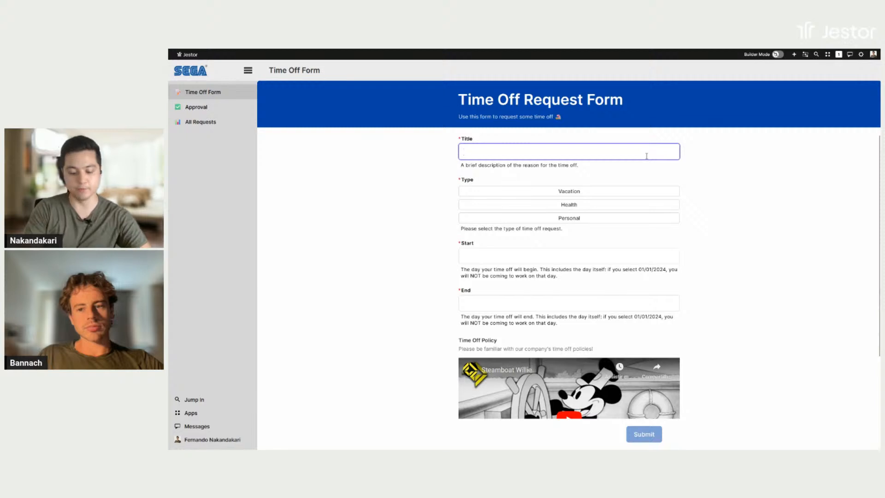
{"action": "type", "text": "I'm goi"}
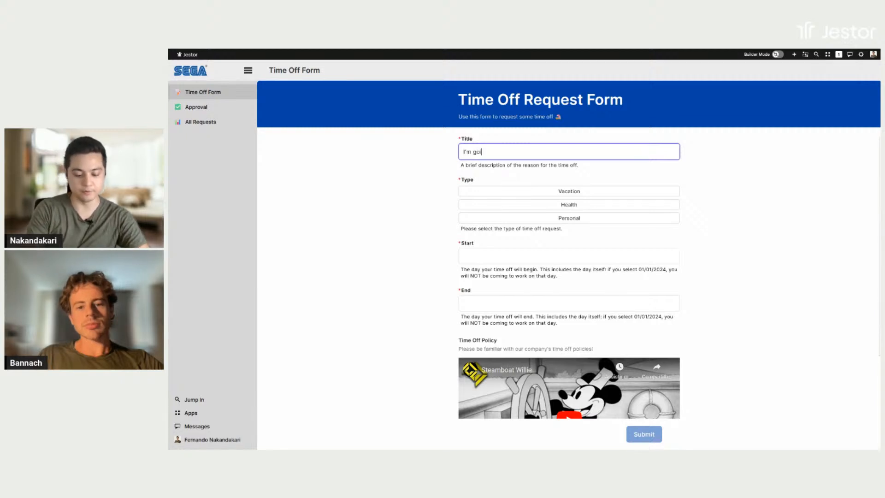
{"action": "type", "text": "ng to Paris"}
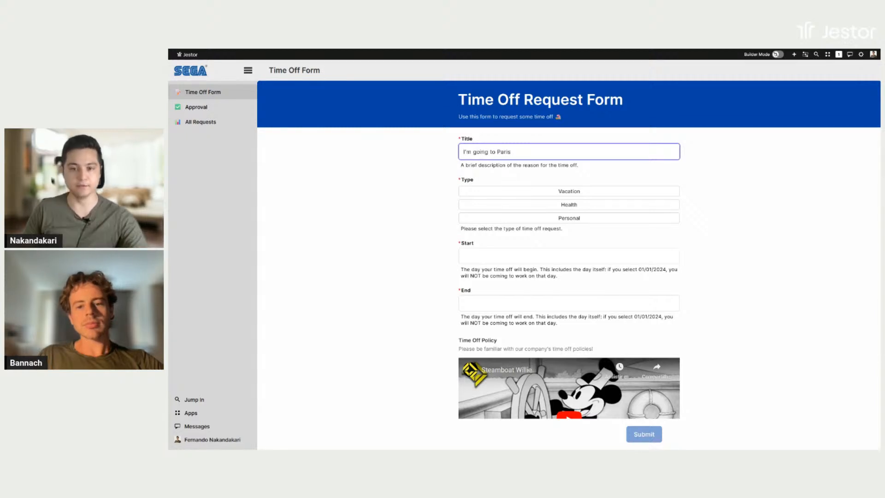
{"action": "left_click", "coordinate": [632, 196]}
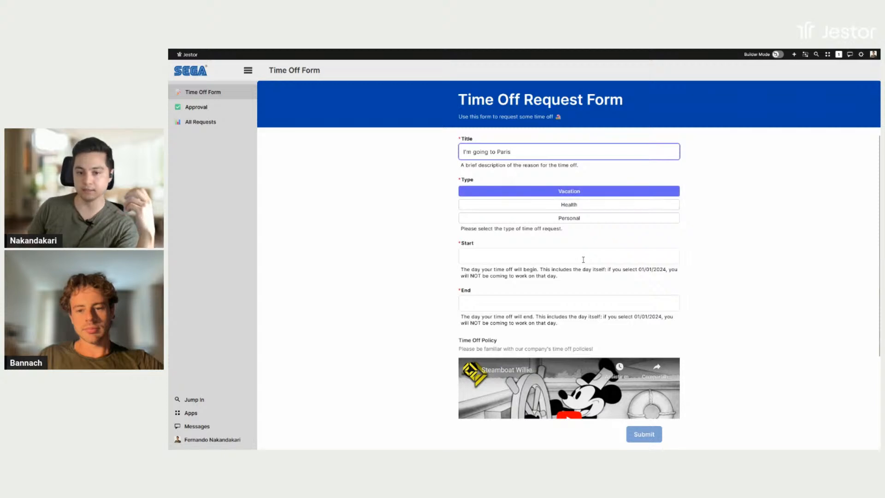
{"action": "left_click", "coordinate": [555, 261]}
{"action": "left_click", "coordinate": [563, 274]}
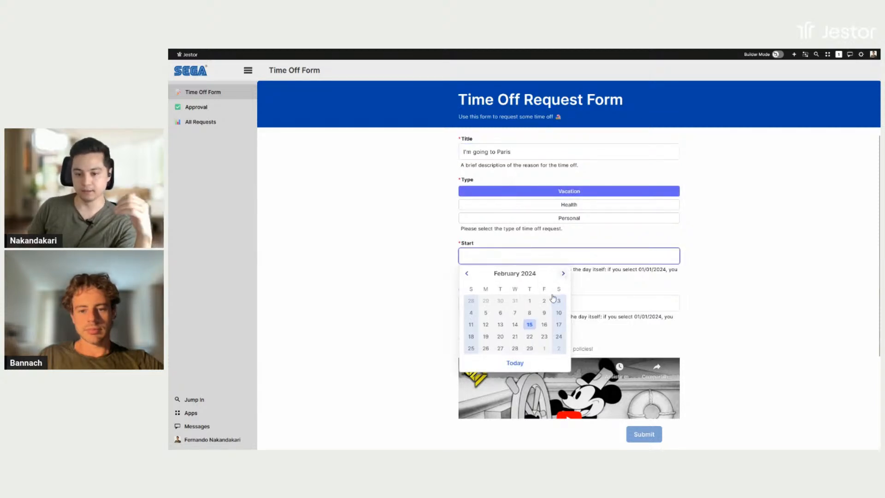
{"action": "left_click", "coordinate": [514, 325]}
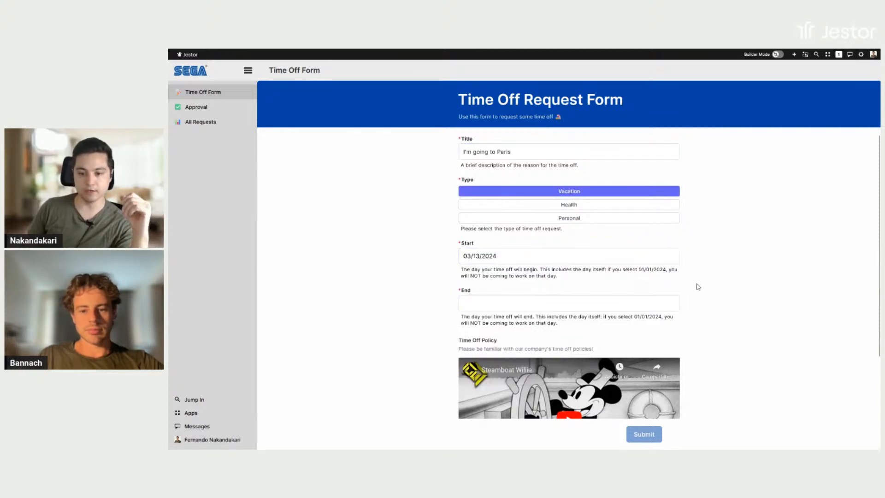
{"action": "scroll", "coordinate": [709, 285], "scroll_direction": "down", "scroll_amount": 2}
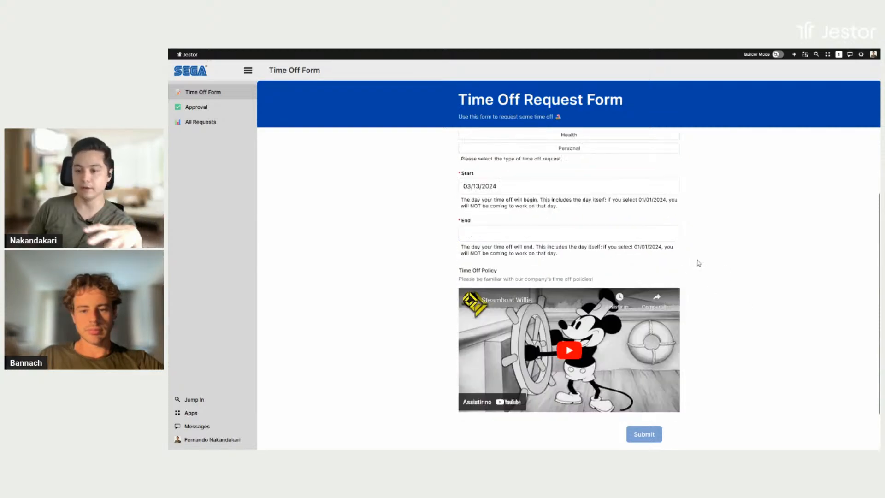
Review the "Las Vegas, baby" request awaiting approval, including its notice requirement, and close its details.
{"action": "left_click", "coordinate": [213, 112]}
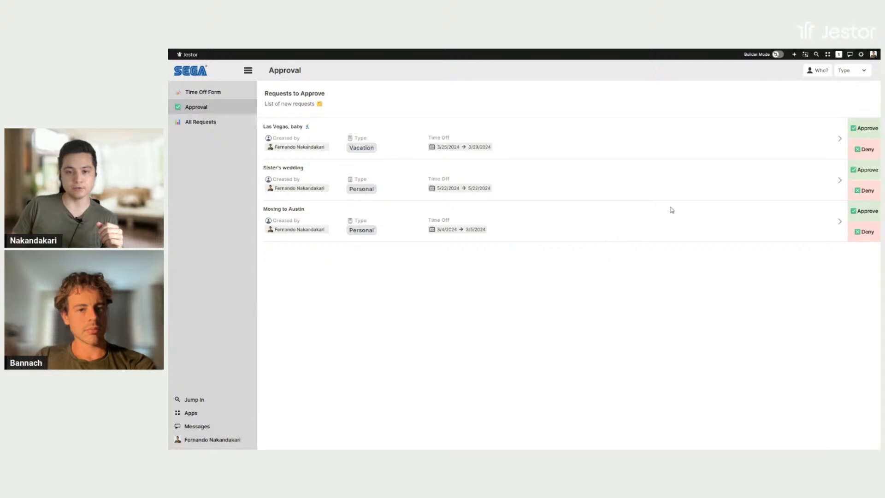
{"action": "left_click", "coordinate": [459, 128]}
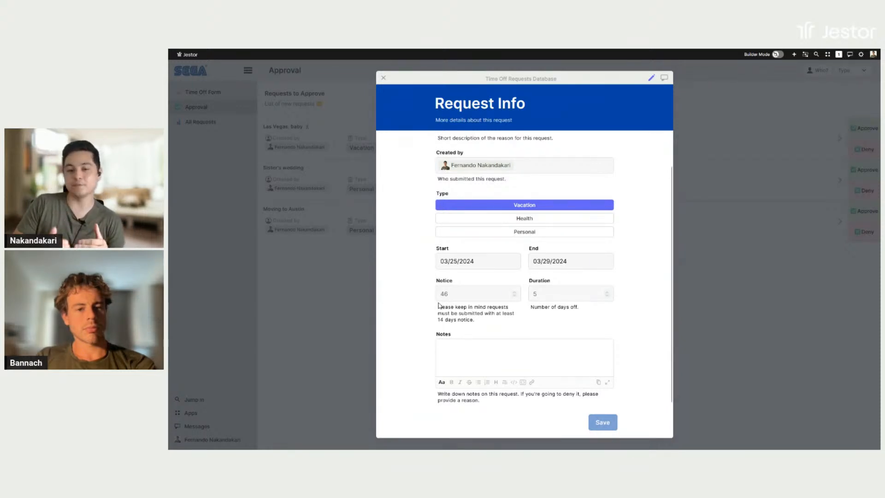
{"action": "left_click_drag", "start_coordinate": [439, 319], "coordinate": [477, 323]}
{"action": "left_click", "coordinate": [477, 323]}
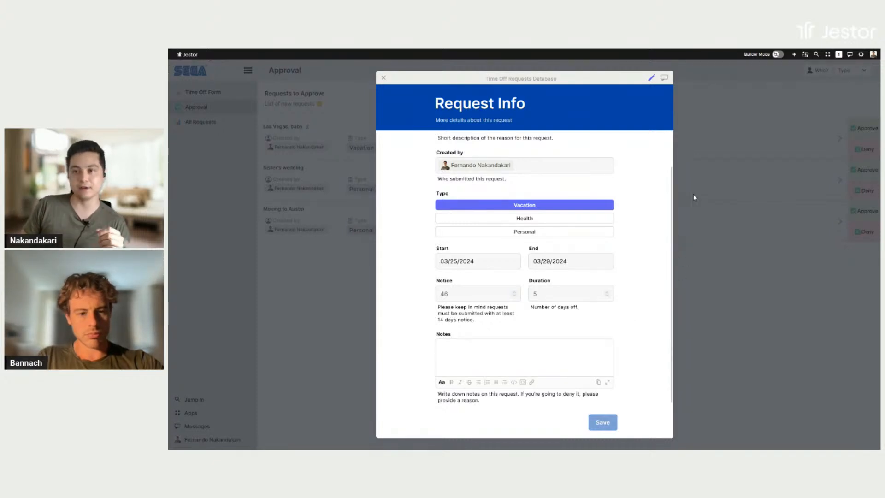
{"action": "left_click", "coordinate": [700, 151]}
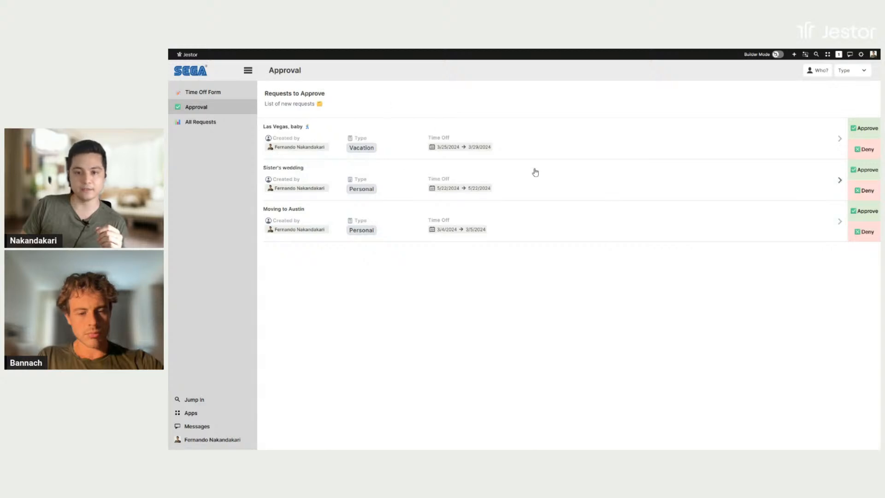
Review the "Sister's wedding" request's details and try to deny it without a note.
{"action": "left_click", "coordinate": [513, 191]}
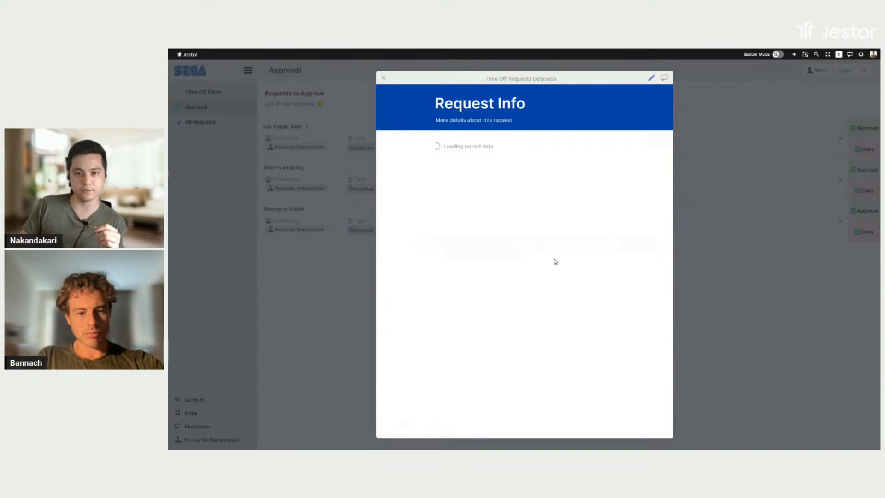
{"action": "scroll", "coordinate": [593, 261], "scroll_direction": "down", "scroll_amount": 2}
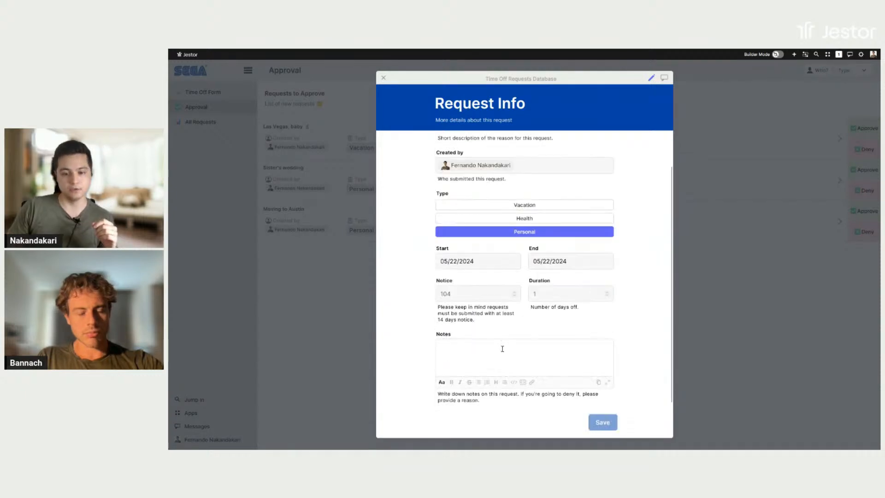
{"action": "left_click", "coordinate": [737, 179]}
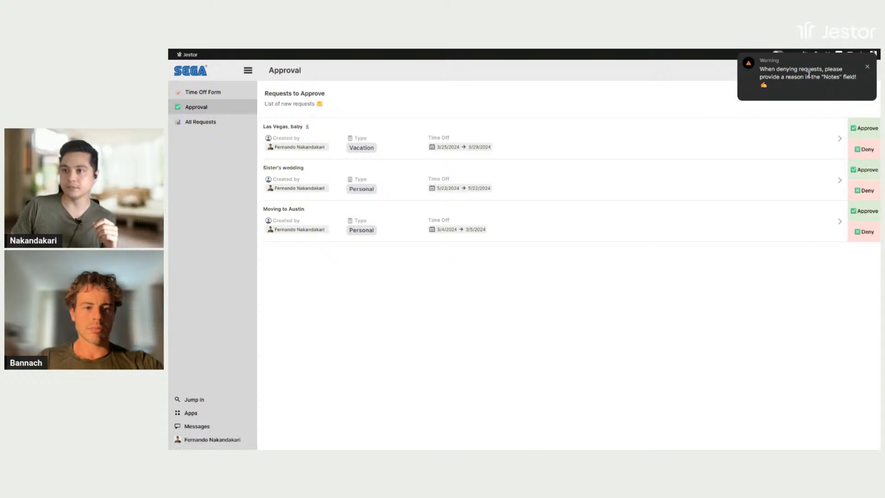
{"action": "left_click", "coordinate": [865, 68]}
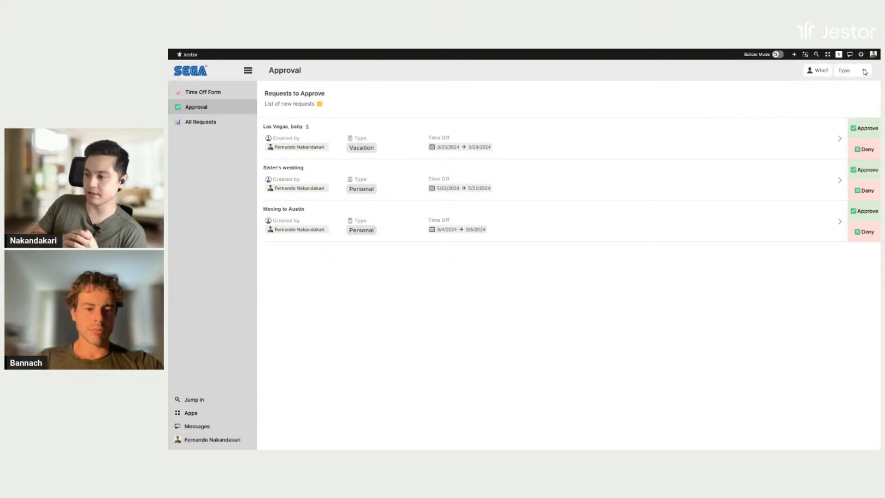
Save the note "Example reason." on the "Sister's wedding" request and deny the request.
{"action": "left_click", "coordinate": [641, 186]}
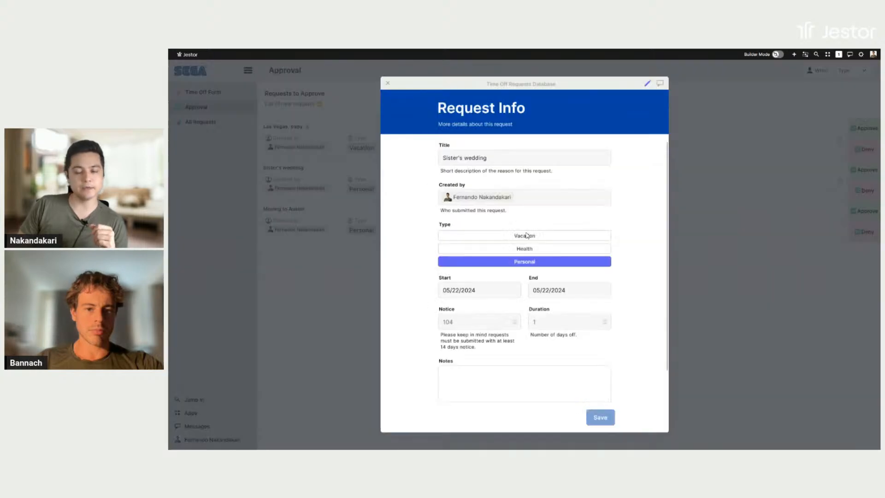
{"action": "scroll", "coordinate": [617, 312], "scroll_direction": "down", "scroll_amount": 1}
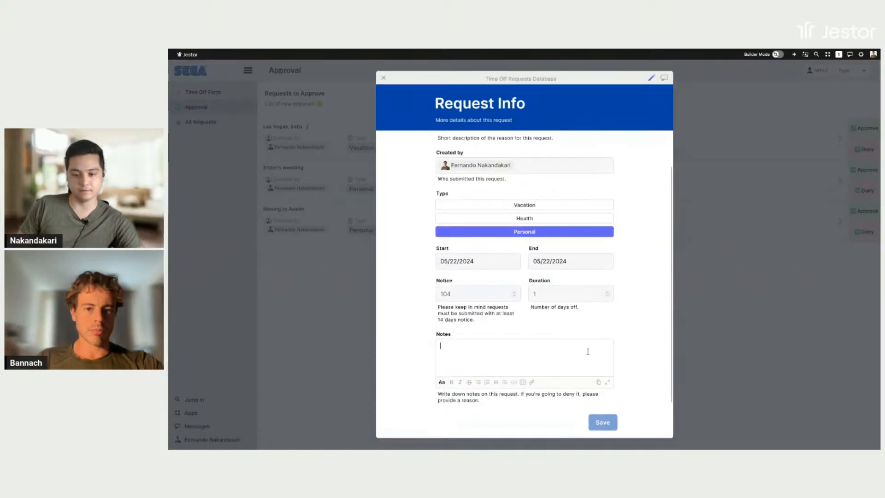
{"action": "left_click", "coordinate": [588, 351]}
{"action": "type", "text": "Examp"}
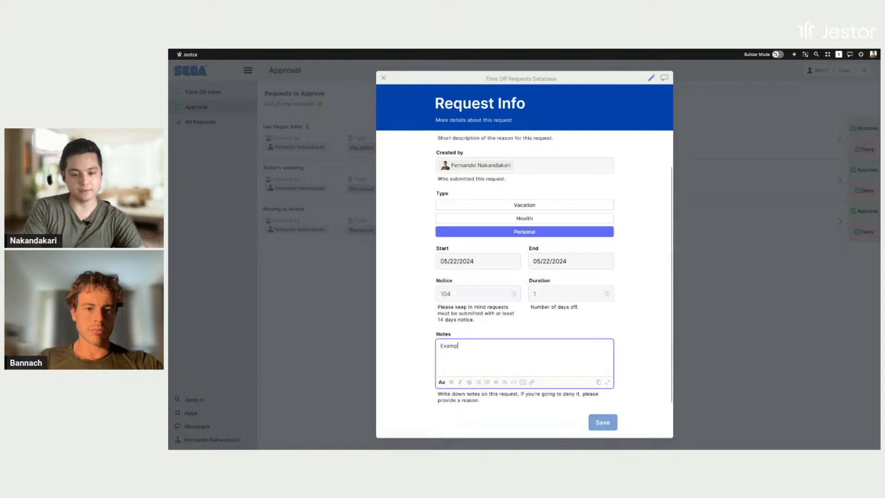
{"action": "type", "text": "le rea"}
{"action": "key", "text": "BackSpace"}
{"action": "type", "text": "eason."}
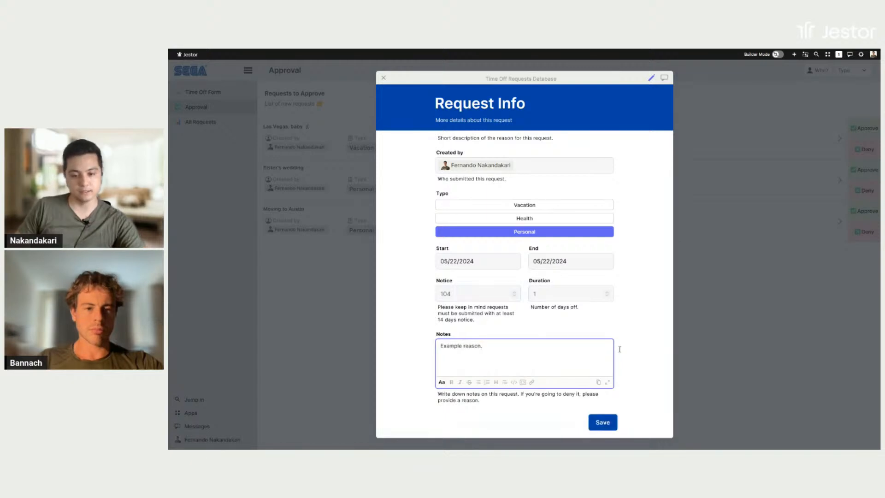
{"action": "left_click", "coordinate": [610, 425]}
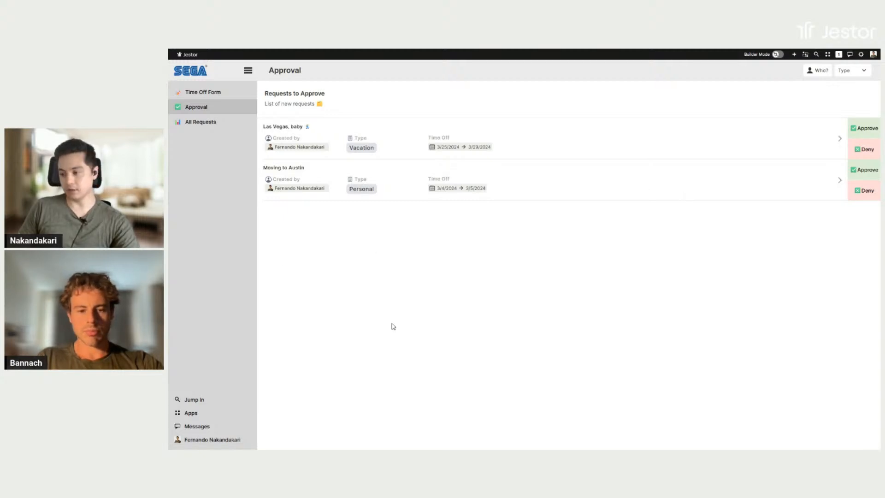
Examine the overview of all requests and the log entry for "Sister's wedding", including its notes, approver and status.
{"action": "left_click", "coordinate": [212, 125]}
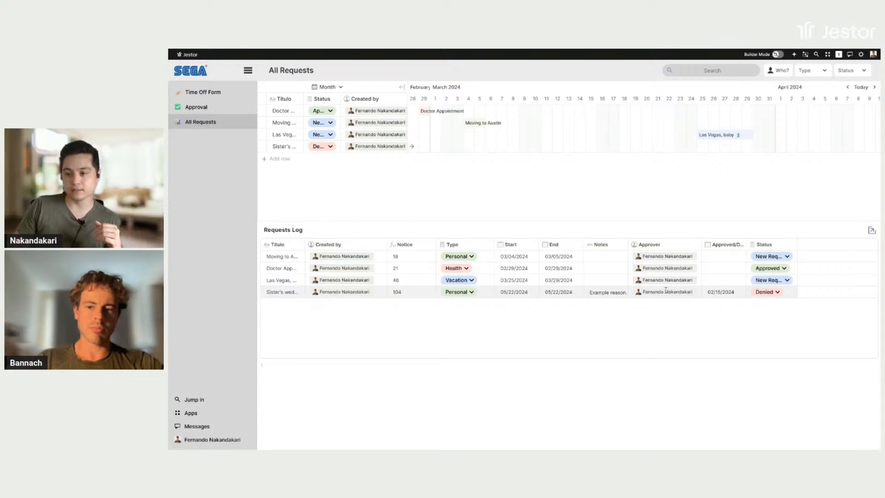
{"action": "left_click_drag", "start_coordinate": [782, 299], "coordinate": [535, 309]}
{"action": "left_click", "coordinate": [557, 295]}
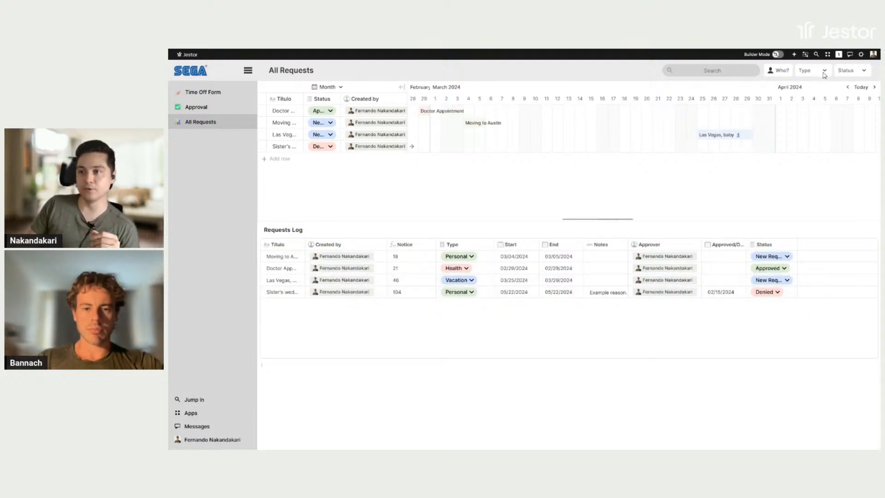
Filter all requests by one person, clear that filter and filter by the Health type.
{"action": "left_click", "coordinate": [783, 70]}
{"action": "left_click", "coordinate": [701, 90]}
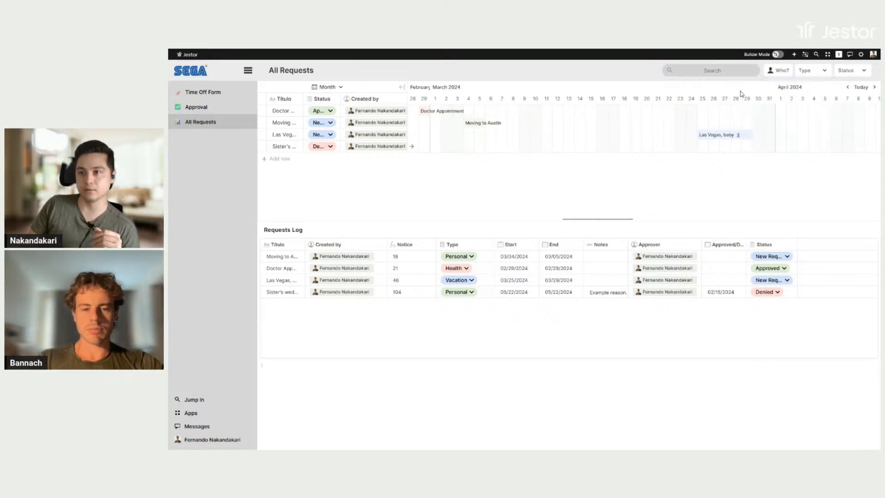
{"action": "left_click", "coordinate": [786, 74]}
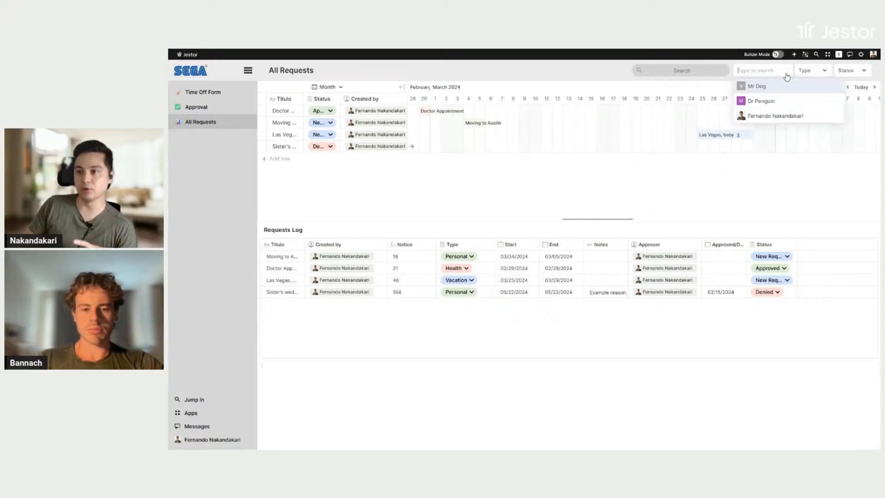
{"action": "left_click", "coordinate": [788, 102]}
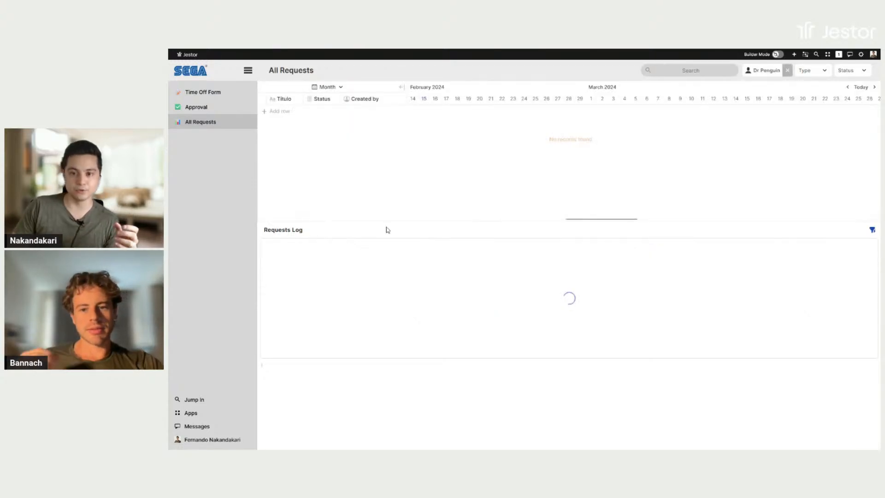
{"action": "left_click", "coordinate": [787, 71]}
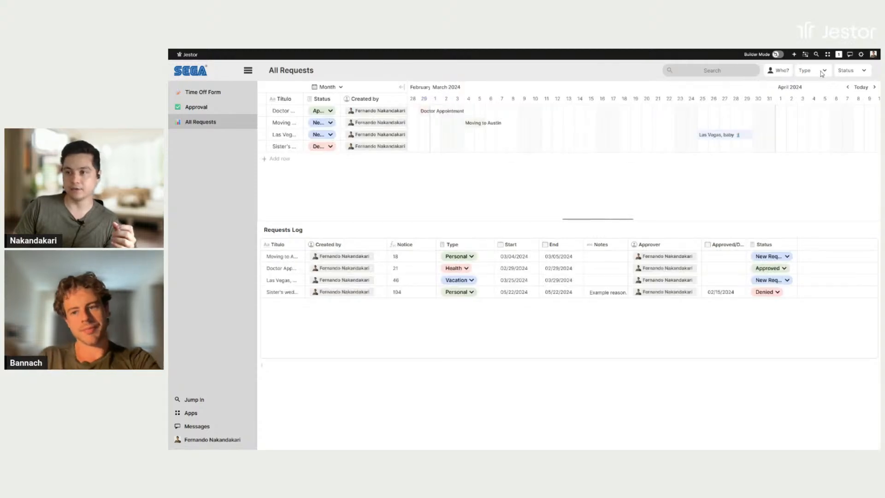
{"action": "left_click", "coordinate": [813, 70]}
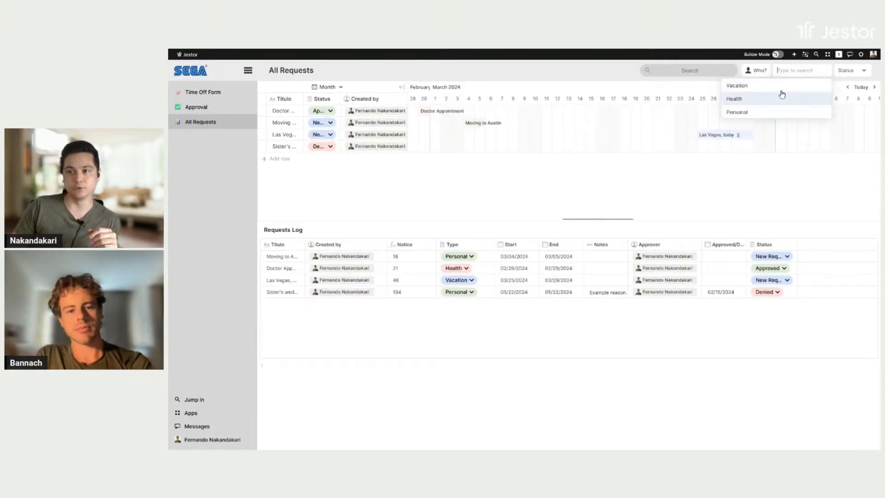
{"action": "left_click", "coordinate": [752, 101]}
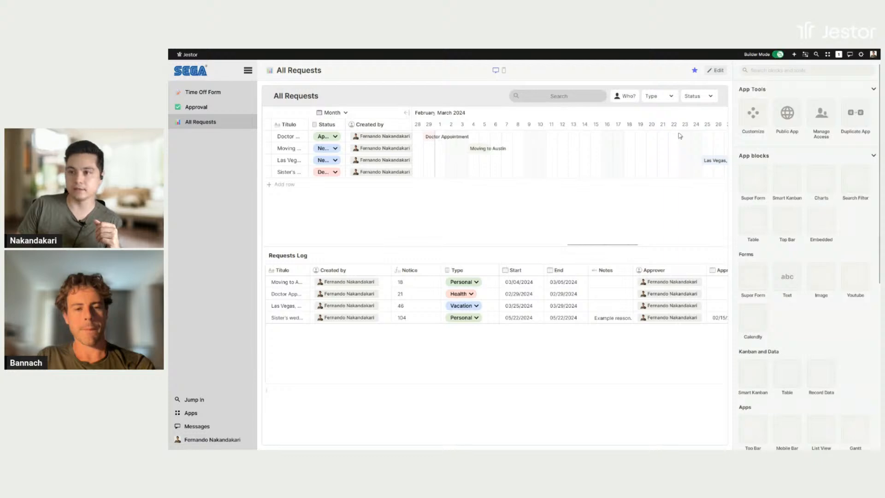
Open the Time Off Requests Database table from the favorites in the full apps overview.
{"action": "left_click", "coordinate": [828, 55]}
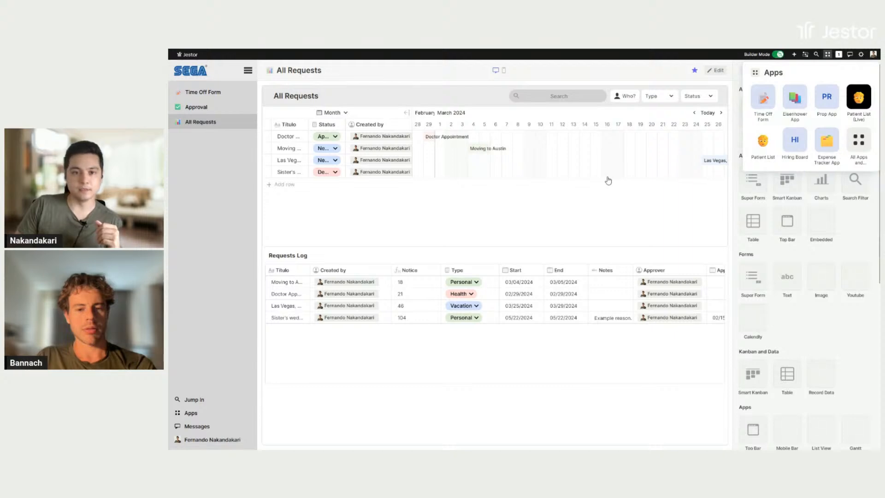
{"action": "left_click", "coordinate": [855, 160]}
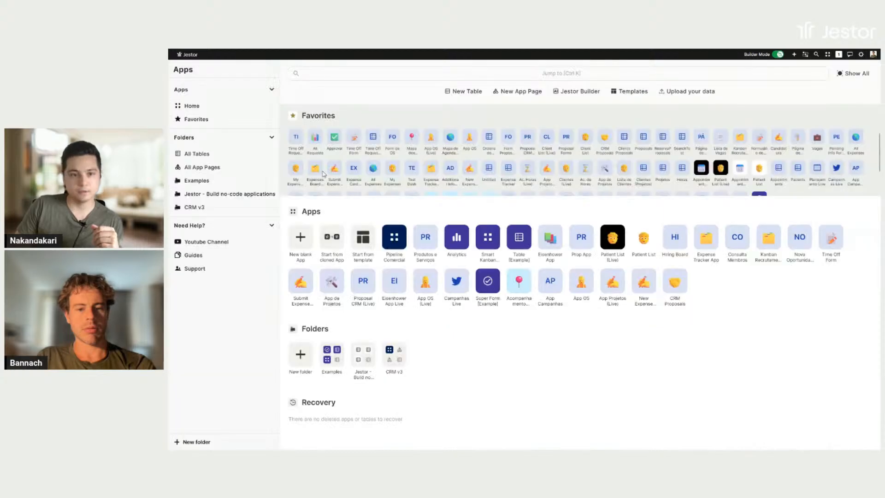
{"action": "left_click", "coordinate": [374, 139]}
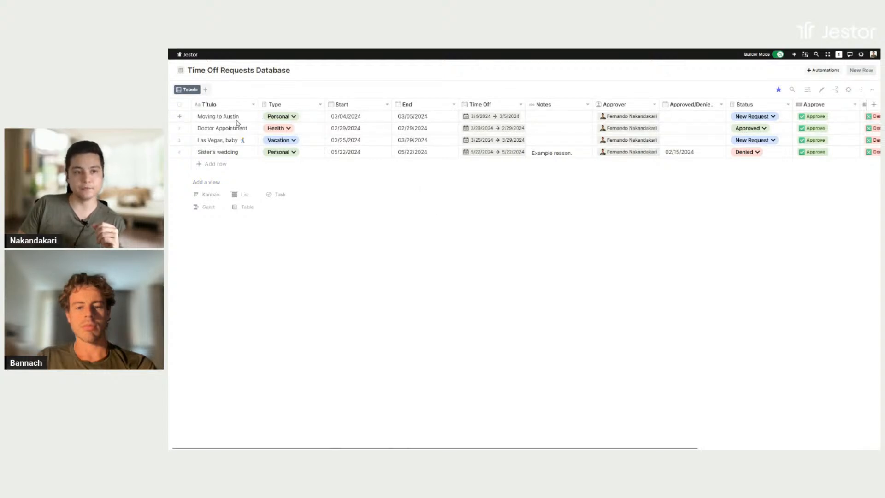
Rename the "Título" field of the time off requests table to "Title" and save it.
{"action": "left_click", "coordinate": [252, 105]}
{"action": "left_click", "coordinate": [224, 146]}
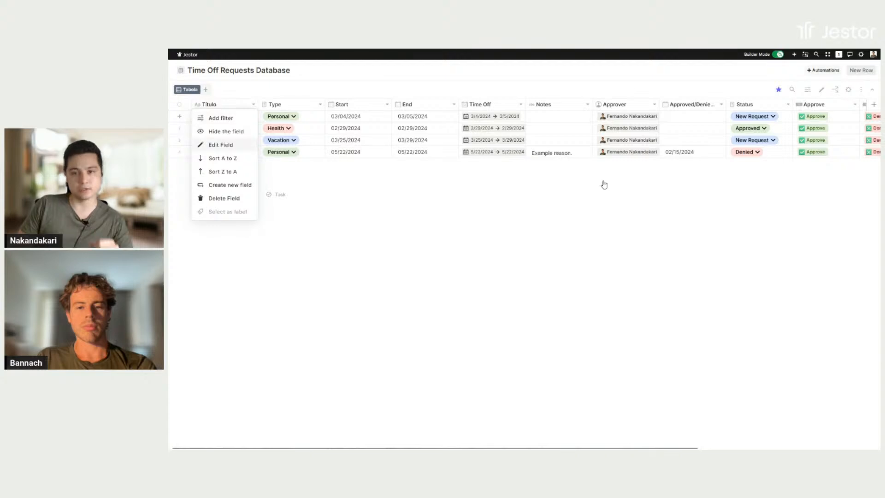
{"action": "double_click", "coordinate": [780, 148]}
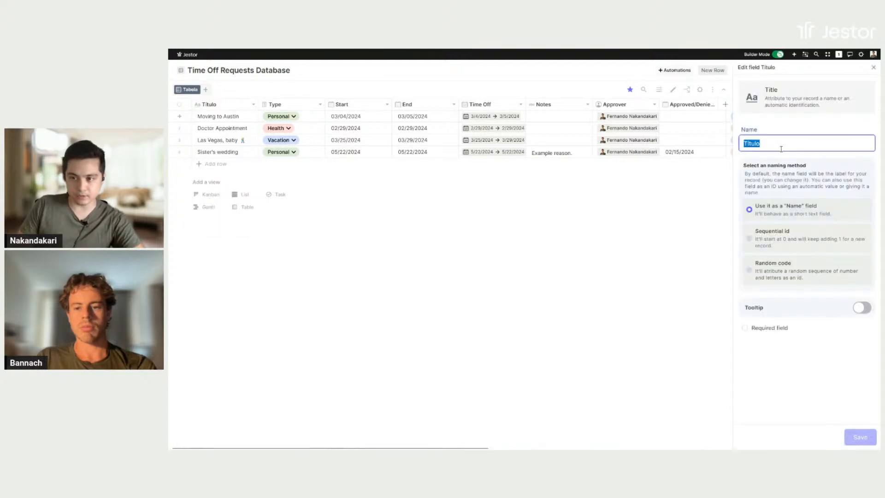
{"action": "type", "text": "Title"}
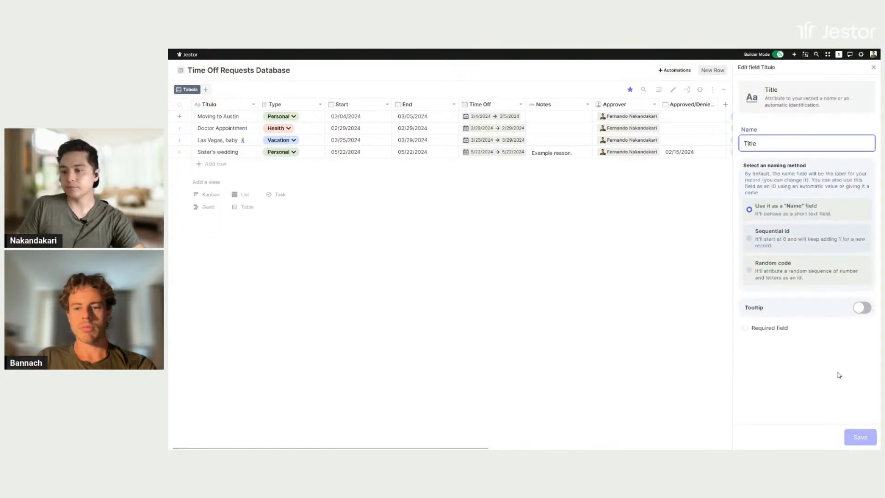
{"action": "left_click", "coordinate": [860, 437]}
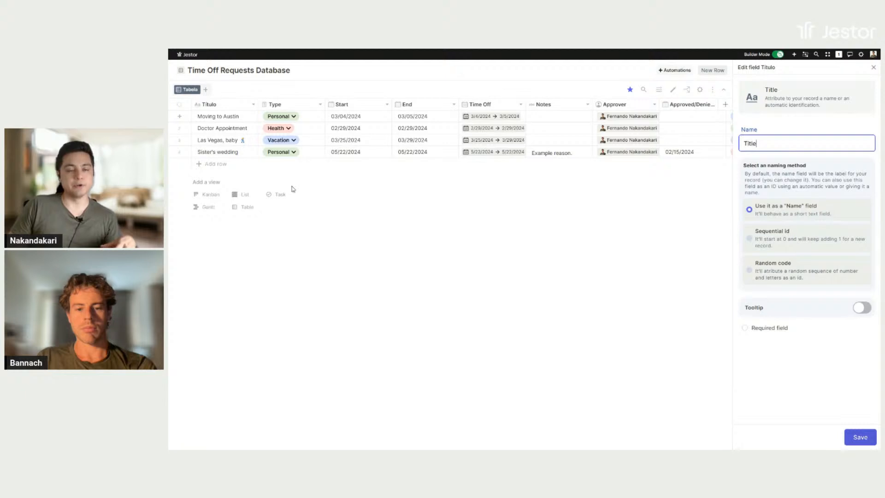
Examine the options of the Type field and the date picker for the first request's Start date.
{"action": "left_click", "coordinate": [308, 105]}
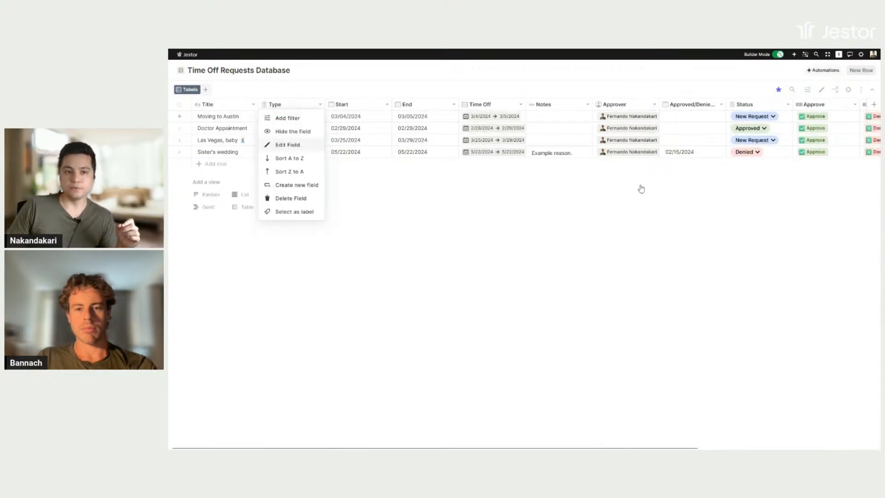
{"action": "left_click", "coordinate": [304, 145]}
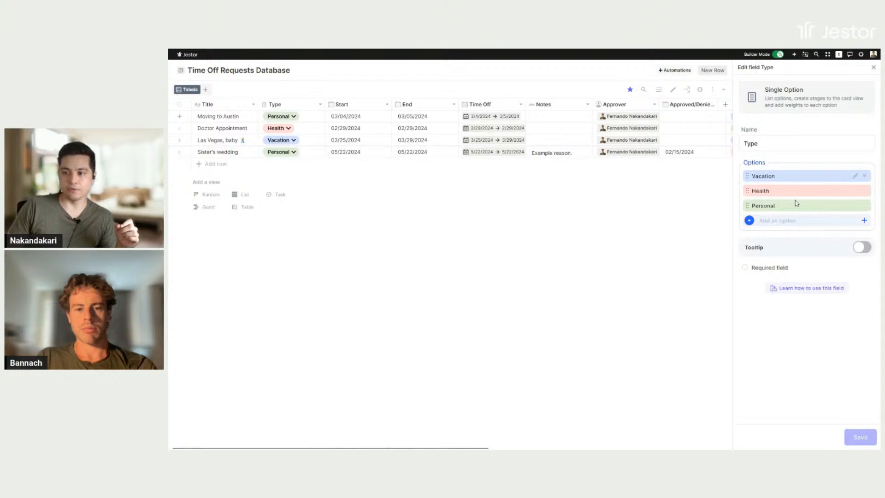
{"action": "left_click", "coordinate": [874, 67]}
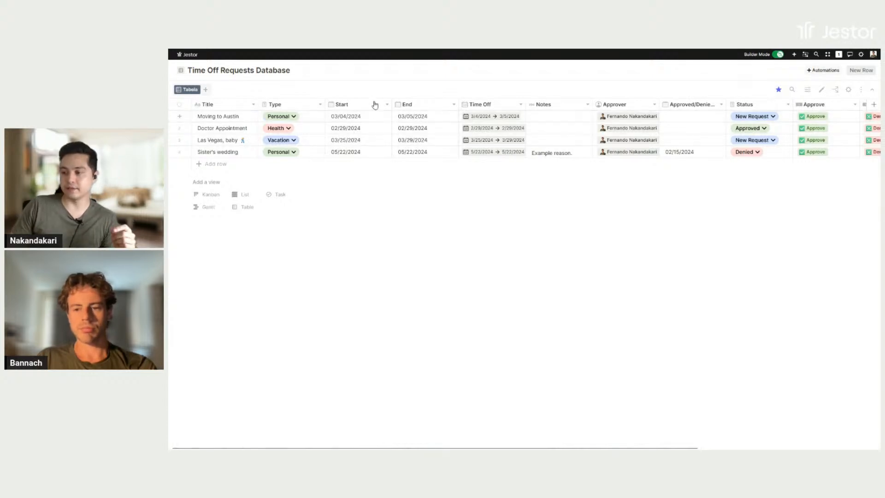
{"action": "left_click", "coordinate": [370, 121]}
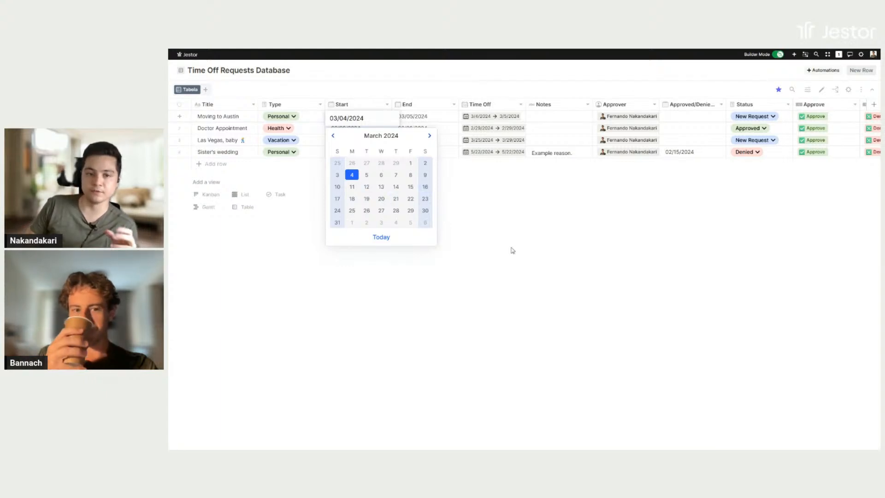
{"action": "left_click", "coordinate": [564, 221]}
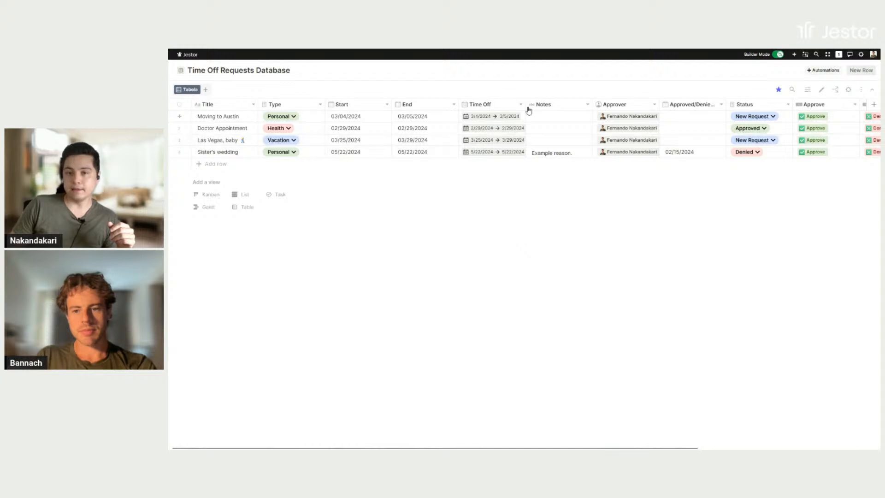
Widen the Time Off column and review the start and end fields that define its date range.
{"action": "left_click_drag", "start_coordinate": [553, 102], "coordinate": [561, 102]}
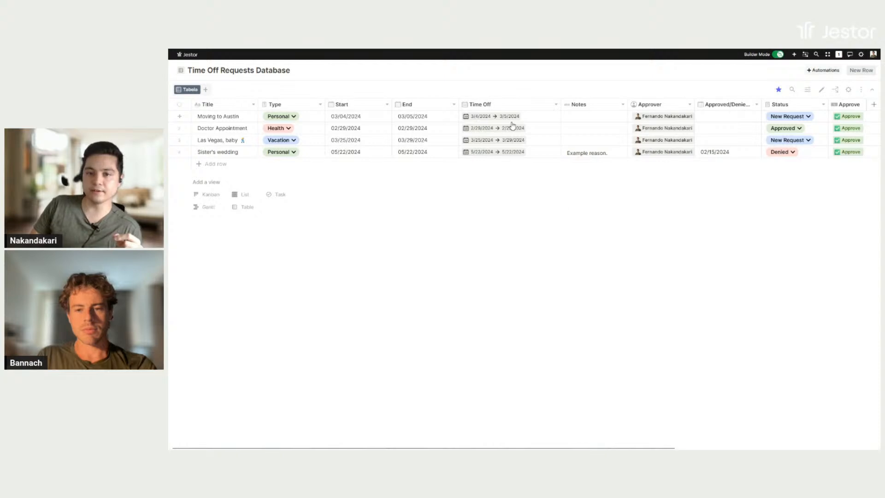
{"action": "left_click", "coordinate": [512, 105]}
{"action": "left_click", "coordinate": [517, 145]}
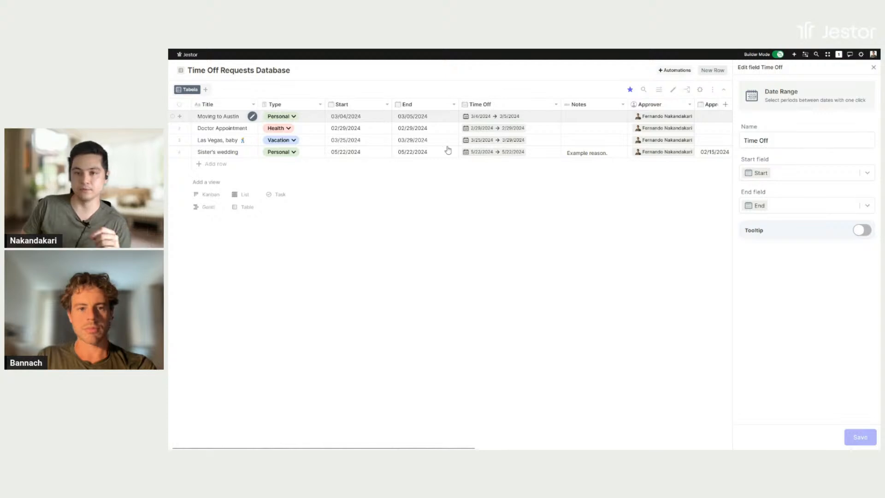
{"action": "left_click", "coordinate": [874, 67]}
Look at the Notes field's available actions and widen the Approved/Denied at column to fit its full name.
{"action": "scroll", "coordinate": [535, 251], "scroll_direction": "right", "scroll_amount": 2}
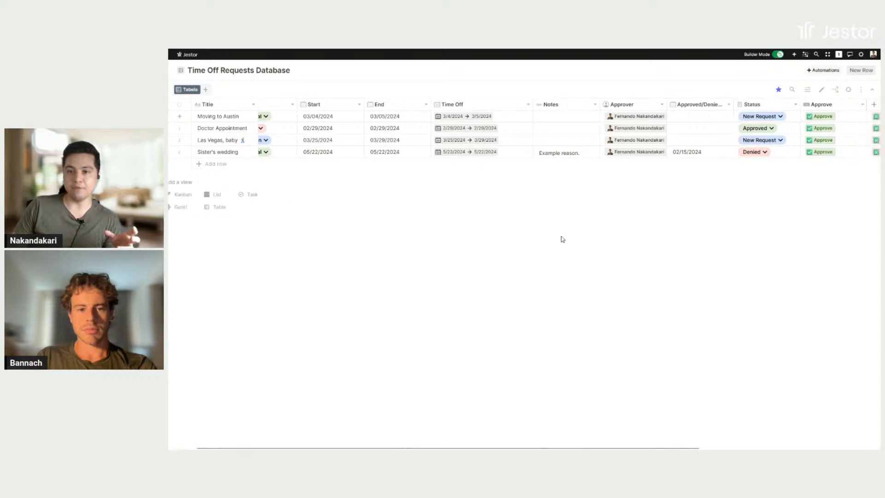
{"action": "left_click", "coordinate": [565, 107]}
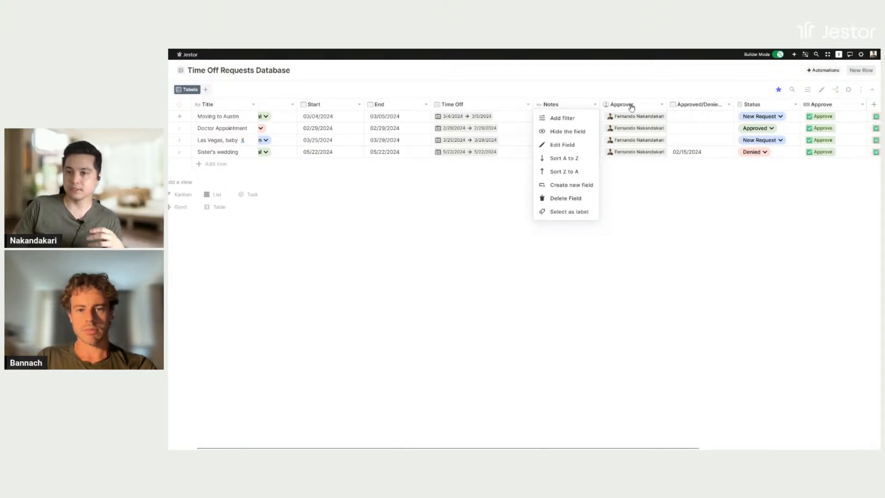
{"action": "left_click", "coordinate": [609, 147]}
{"action": "middle_click", "coordinate": [601, 251]}
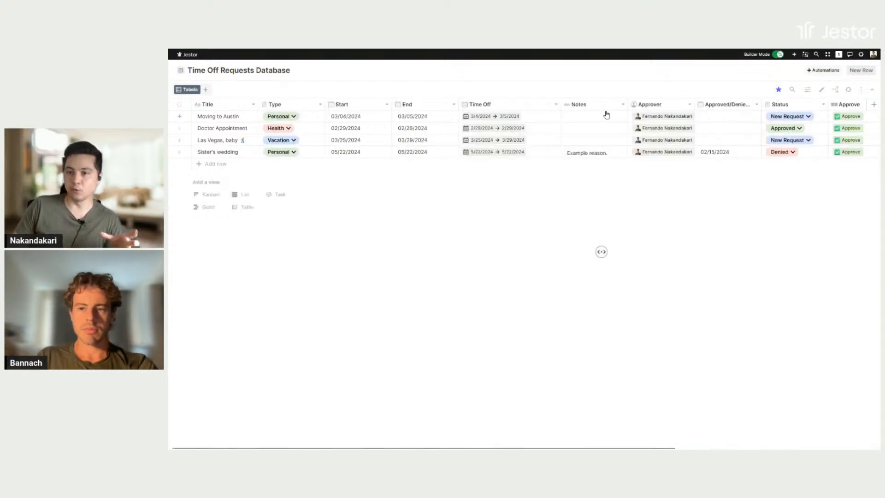
{"action": "middle_click", "coordinate": [622, 99]}
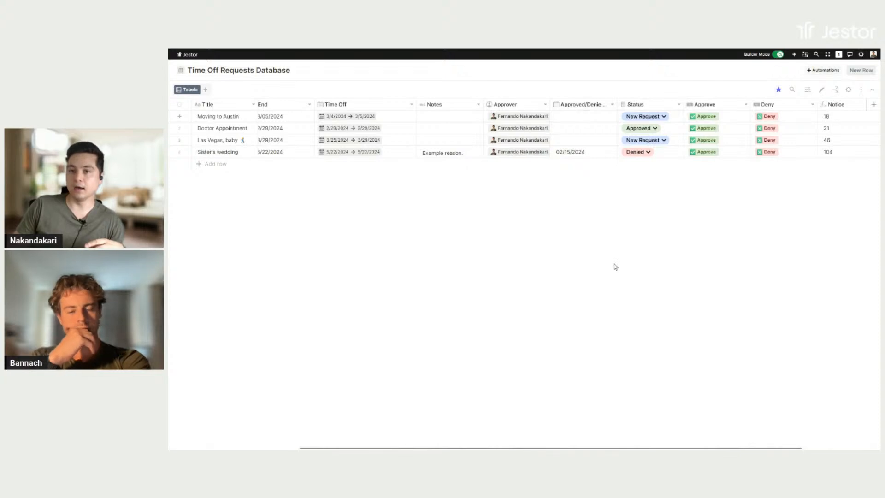
{"action": "mouse_move", "coordinate": [510, 136]}
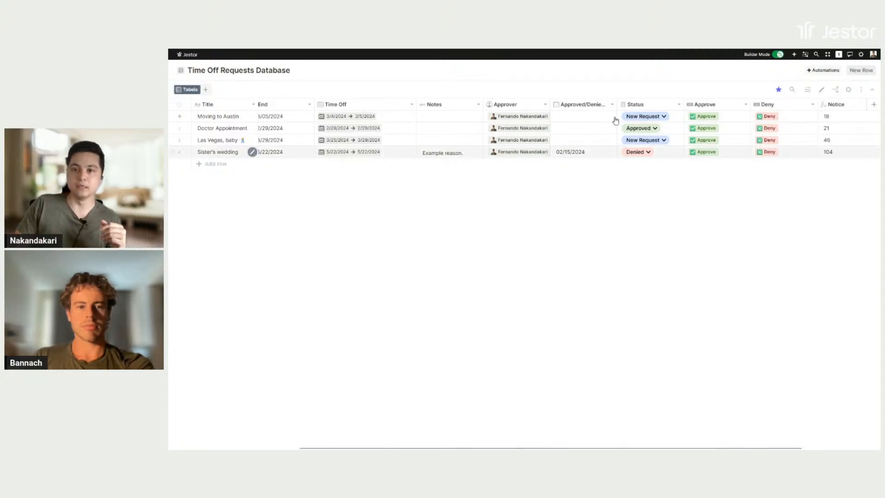
{"action": "left_click_drag", "start_coordinate": [618, 104], "coordinate": [662, 104]}
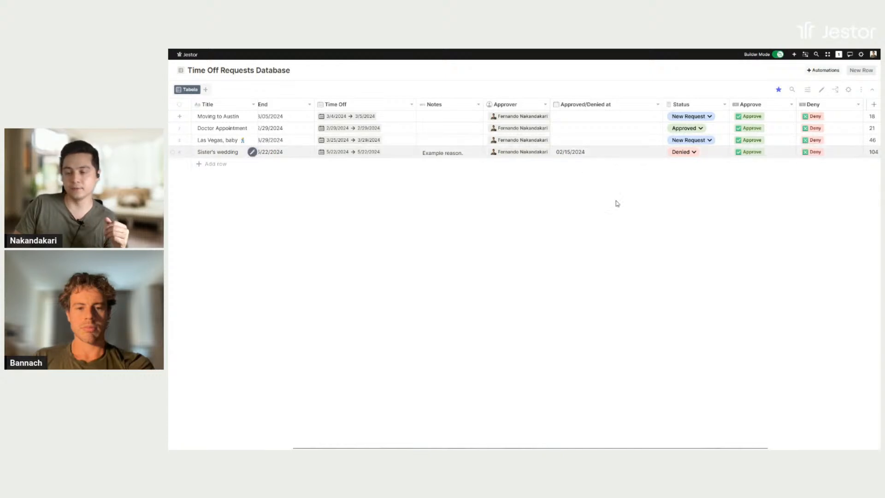
Review the Approve button field's label, emoji, colour and attached automation.
{"action": "scroll", "coordinate": [654, 198], "scroll_direction": "right", "scroll_amount": 3}
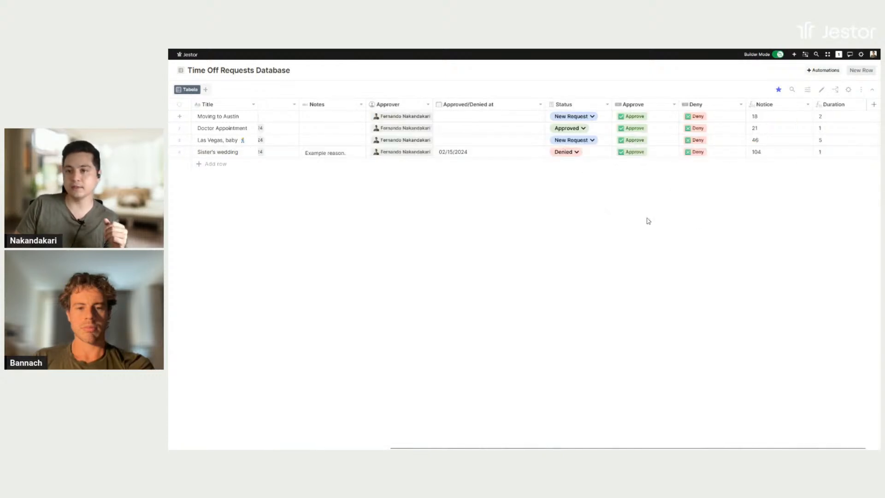
{"action": "scroll", "coordinate": [661, 214], "scroll_direction": "right", "scroll_amount": 1}
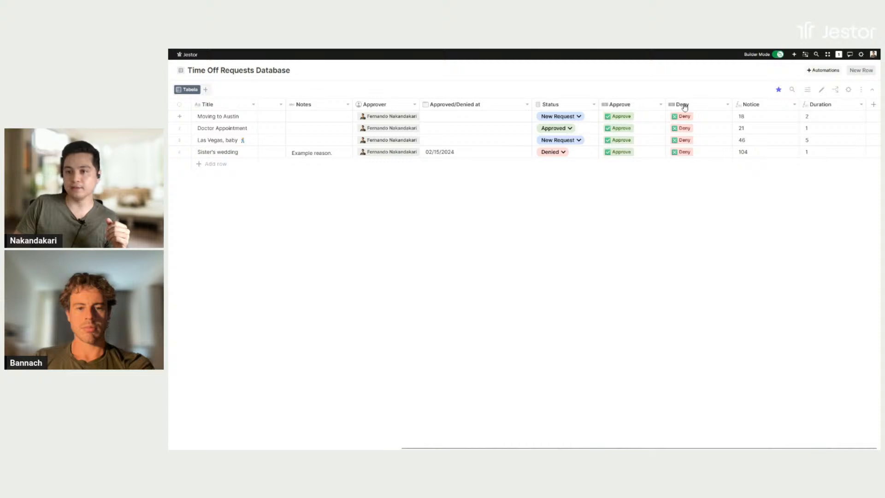
{"action": "left_click", "coordinate": [627, 105]}
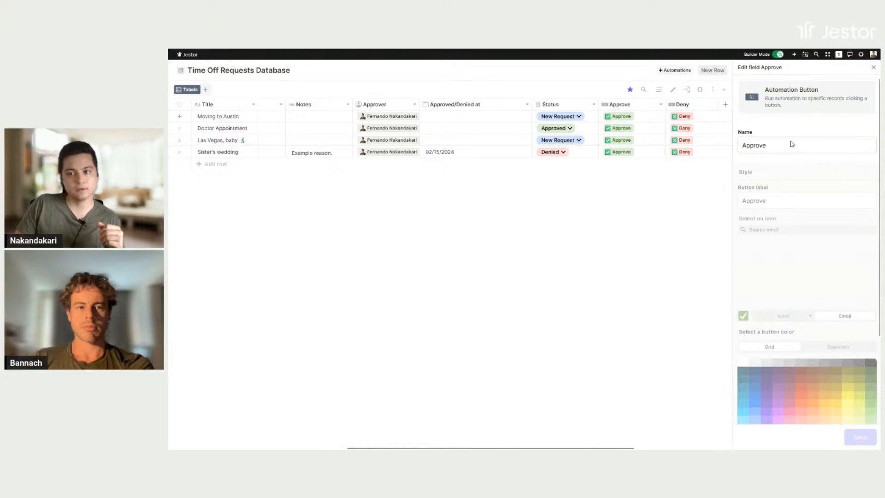
{"action": "scroll", "coordinate": [807, 109], "scroll_direction": "down", "scroll_amount": 3}
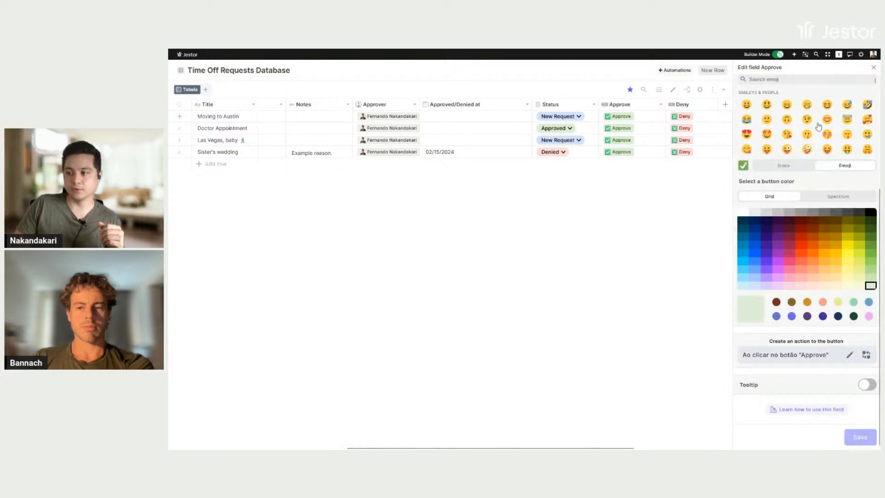
{"action": "scroll", "coordinate": [802, 107], "scroll_direction": "down", "scroll_amount": 20}
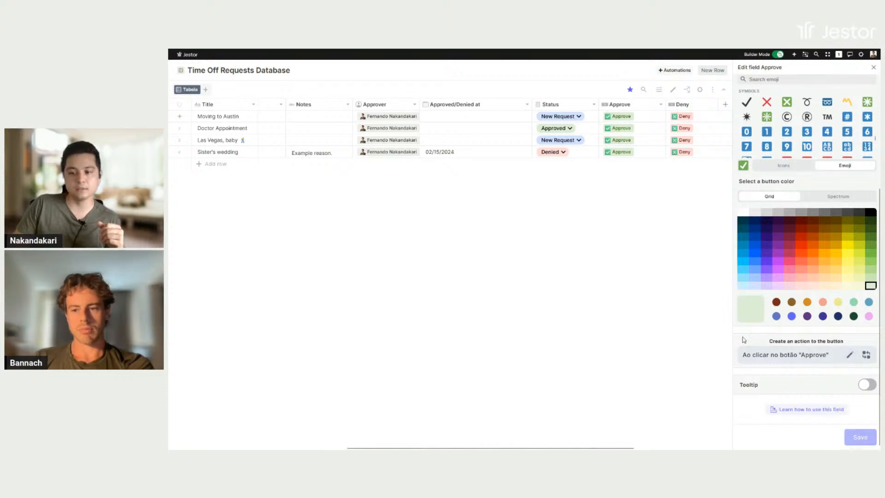
{"action": "scroll", "coordinate": [829, 138], "scroll_direction": "up", "scroll_amount": 3}
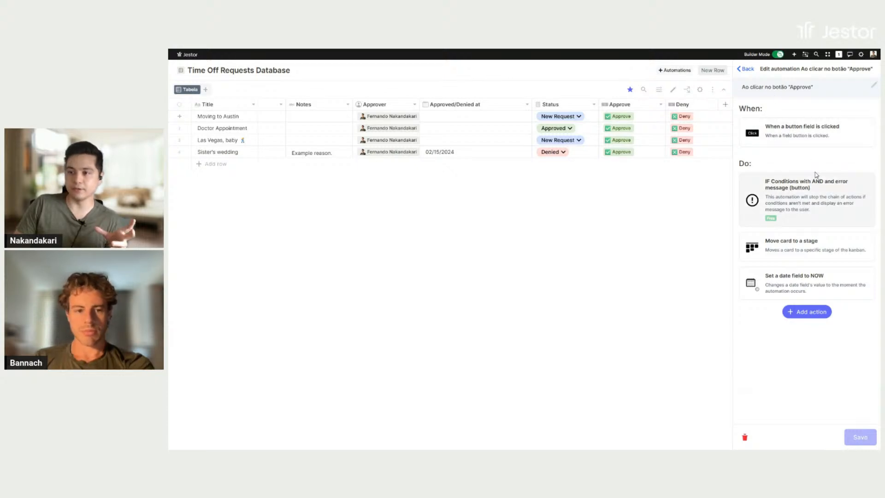
Examine the IF condition action in the Approve button's automation, and leave the field settings without changes.
{"action": "left_click", "coordinate": [809, 202]}
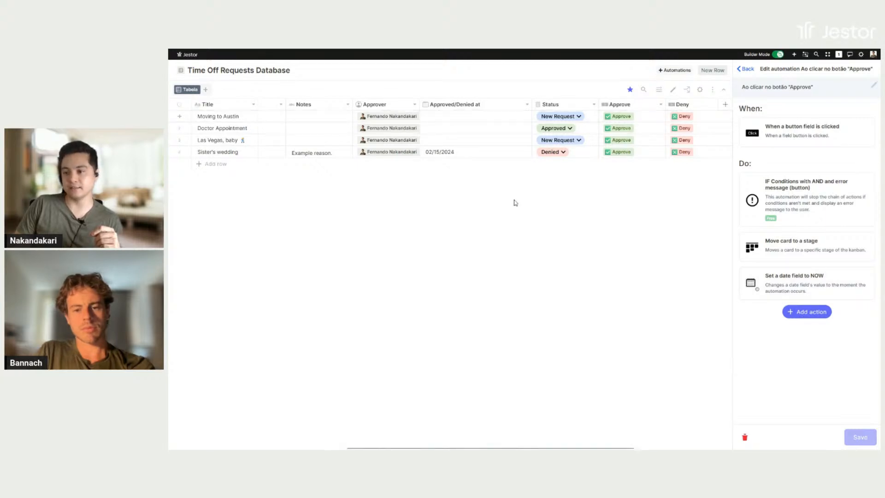
{"action": "left_click", "coordinate": [745, 71]}
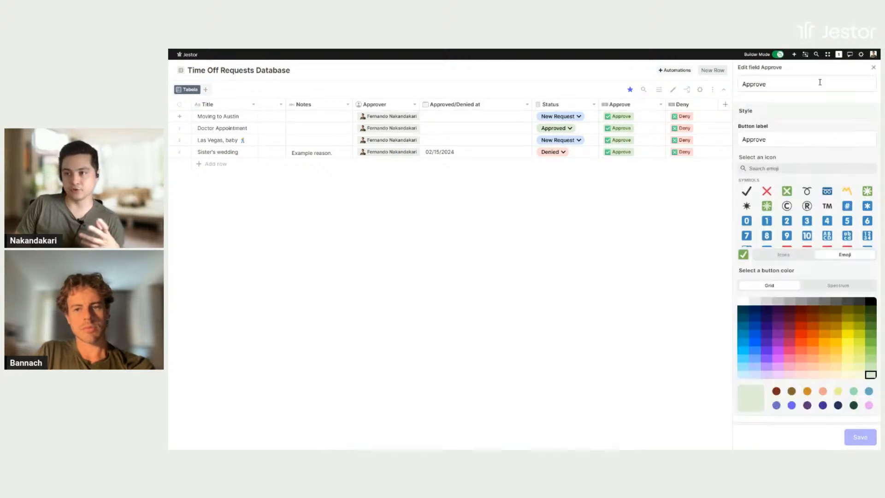
{"action": "left_click", "coordinate": [874, 68]}
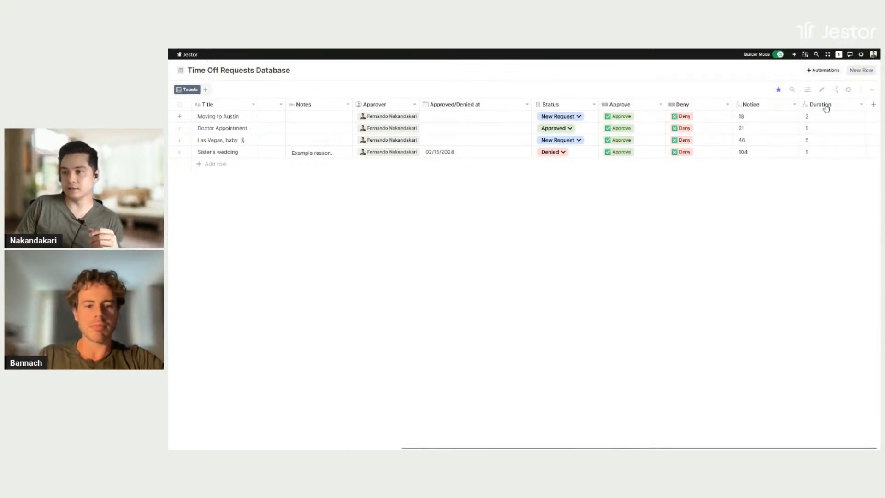
Examine the DATEDIFF formula of the Notice field and close its settings without changes.
{"action": "left_click", "coordinate": [767, 105]}
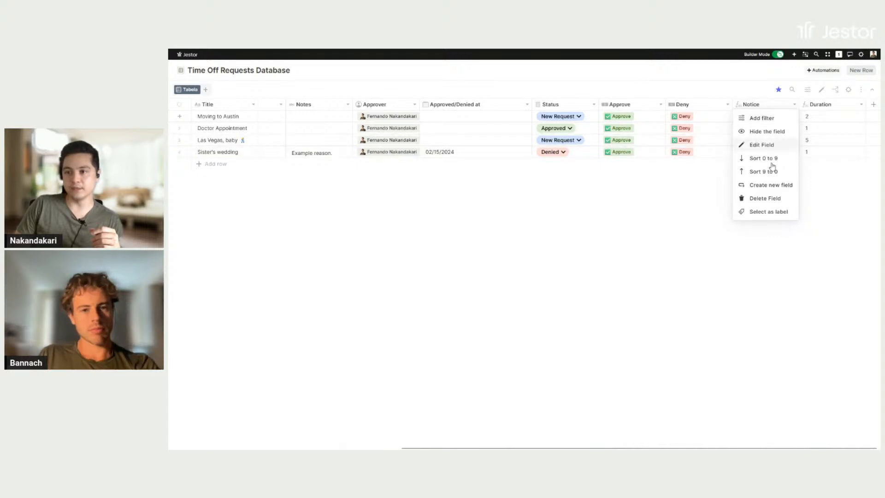
{"action": "left_click", "coordinate": [763, 144]}
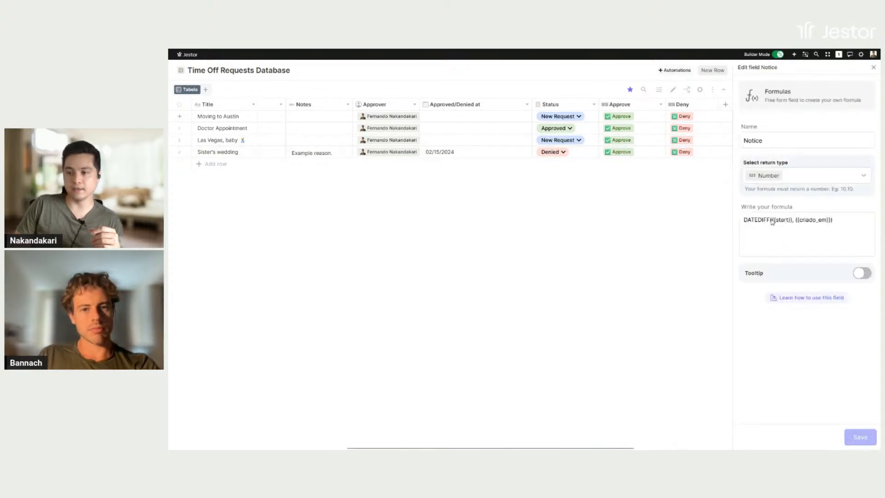
{"action": "left_click", "coordinate": [772, 220]}
{"action": "left_click_drag", "start_coordinate": [771, 220], "coordinate": [747, 220]}
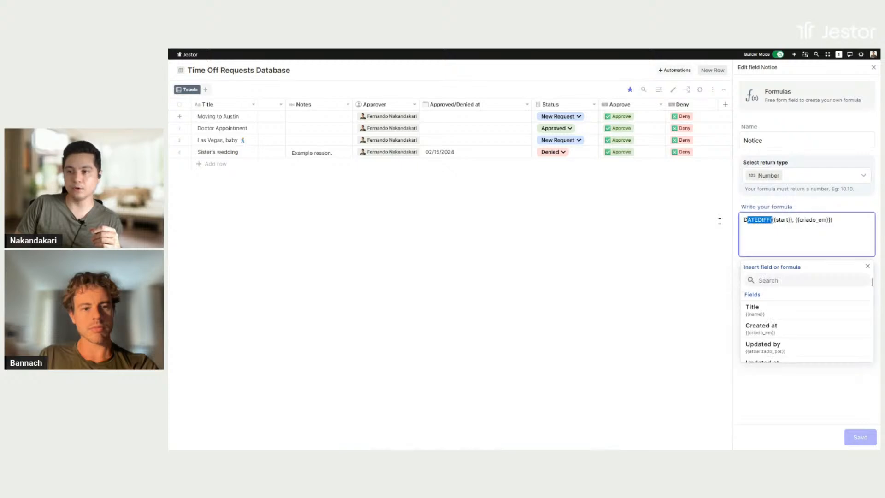
{"action": "left_click", "coordinate": [873, 67]}
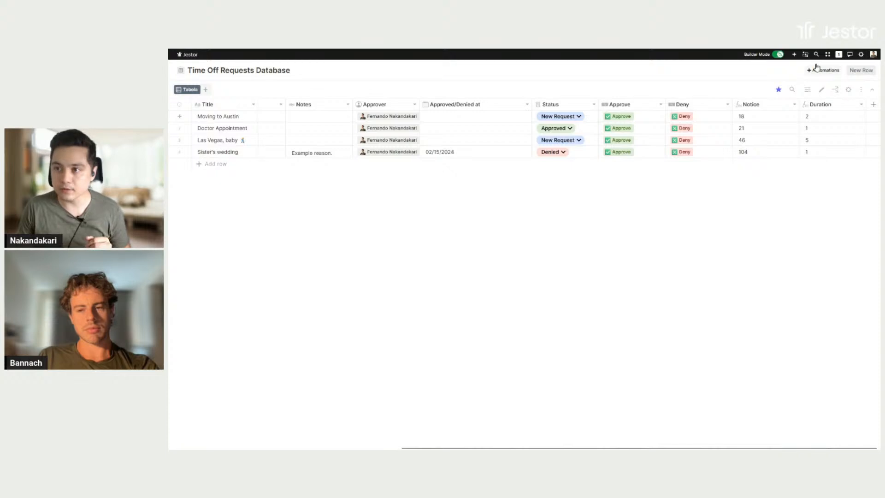
Create a new Super Form app and title it "Time Off Form (Live)".
{"action": "left_click", "coordinate": [794, 58]}
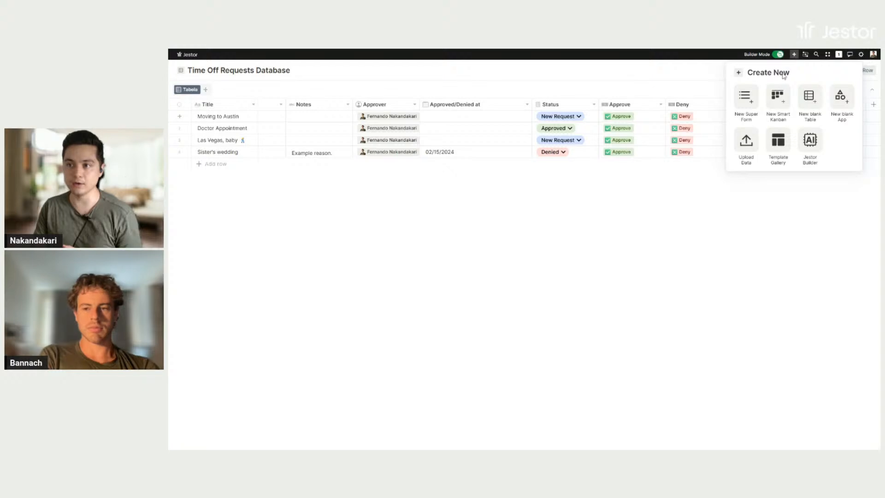
{"action": "left_click", "coordinate": [746, 109]}
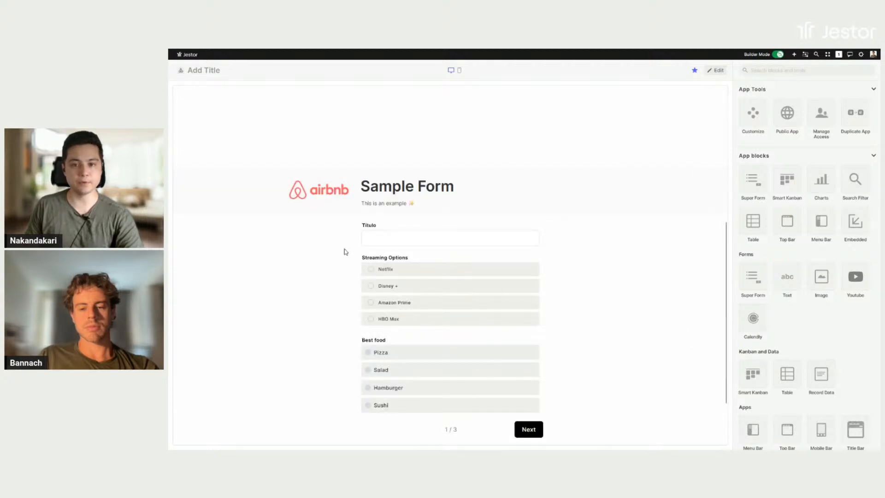
{"action": "left_click", "coordinate": [202, 70]}
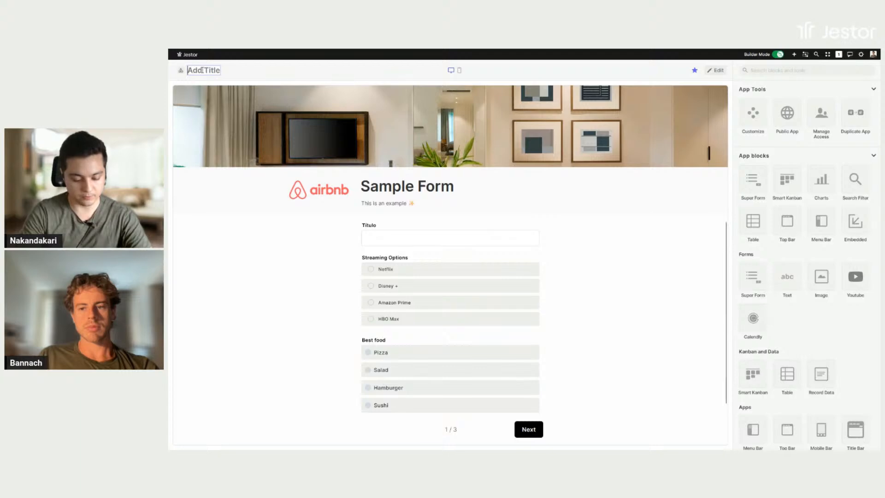
{"action": "type", "text": "Time Off Fo"}
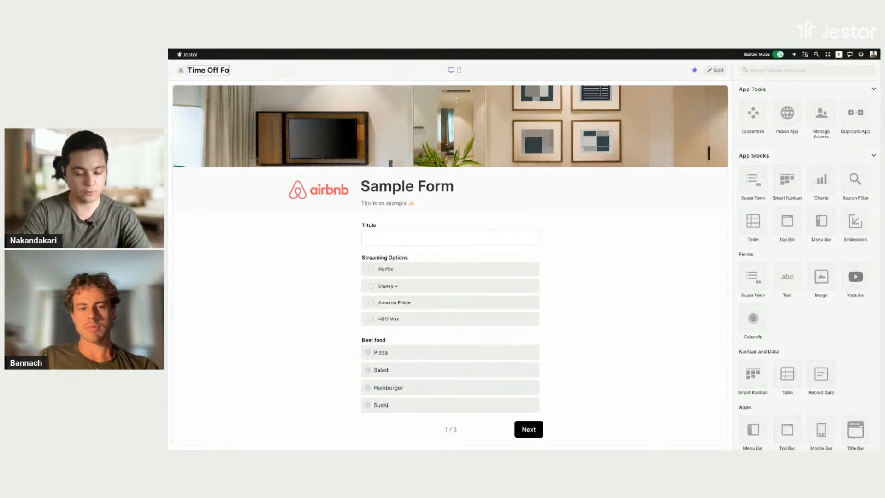
{"action": "type", "text": "rm (Live)"}
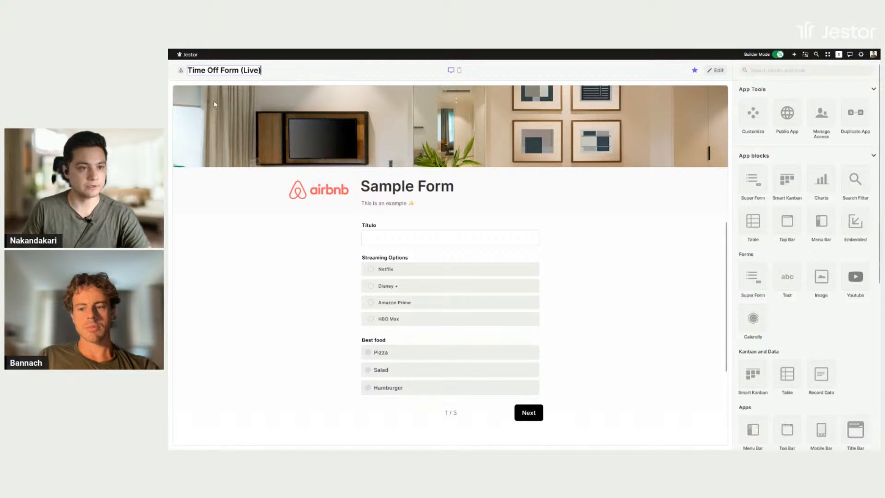
{"action": "left_click", "coordinate": [350, 83]}
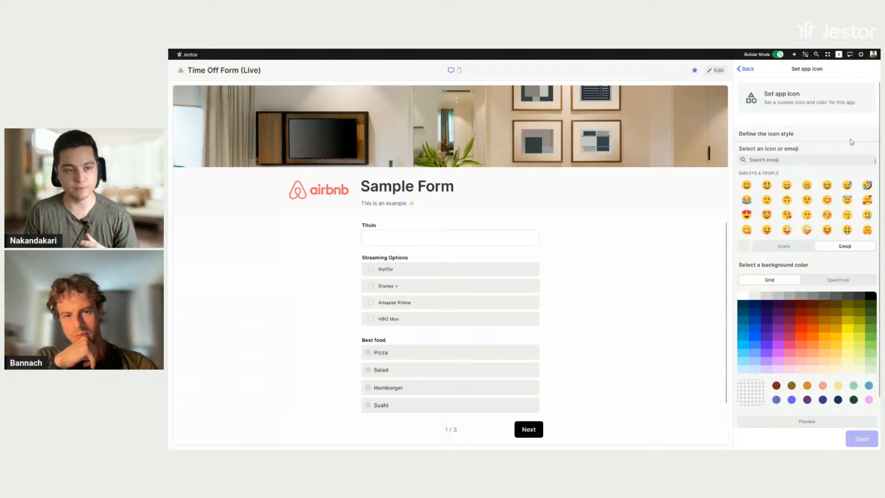
Search the emojis for "writing" and set the memo with pencil as the form app's icon.
{"action": "left_click", "coordinate": [830, 161]}
{"action": "type", "text": "writin"}
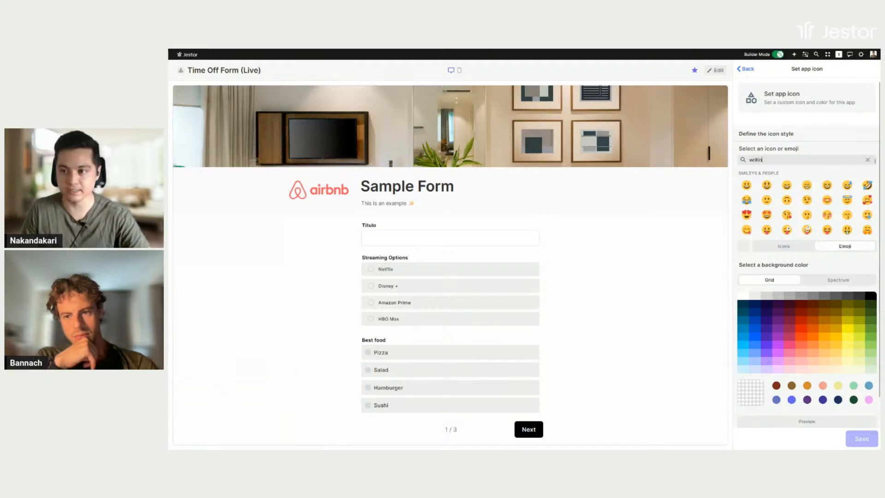
{"action": "type", "text": "g"}
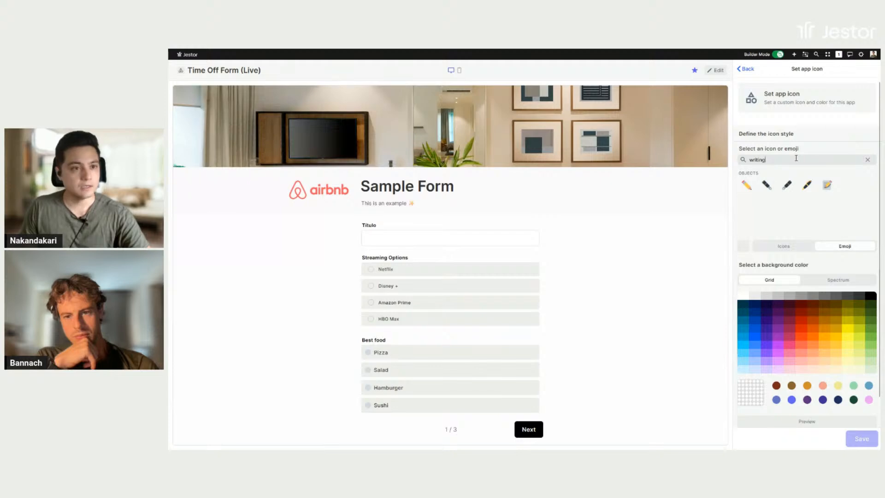
{"action": "left_click", "coordinate": [826, 186]}
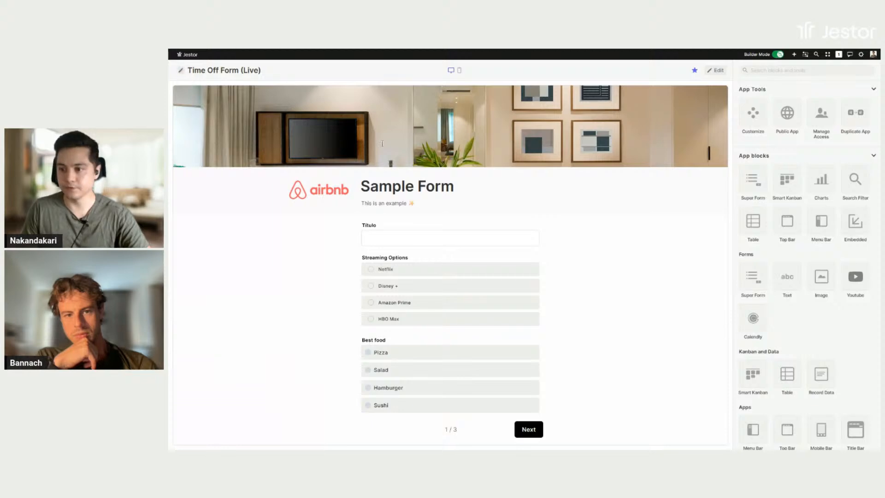
Set the sample form's title to "Time Off Form" and replace its description text with "Submit a time off request through here".
{"action": "left_click", "coordinate": [715, 70]}
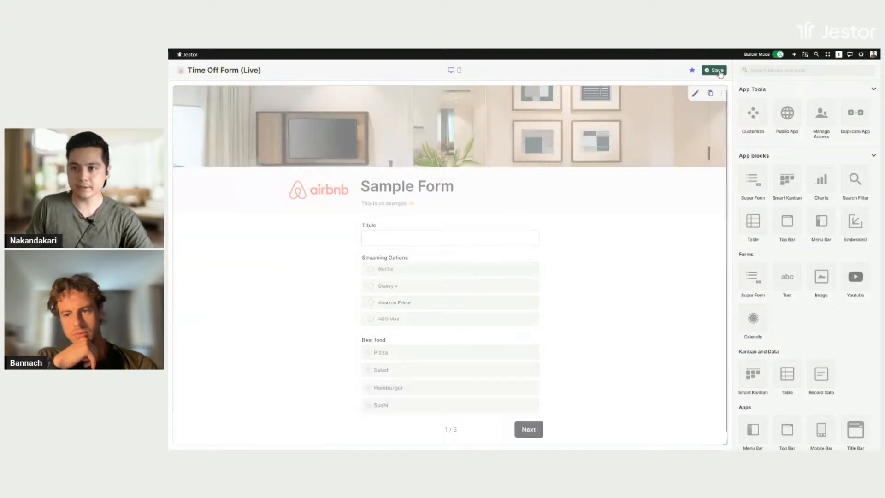
{"action": "left_click", "coordinate": [695, 94]}
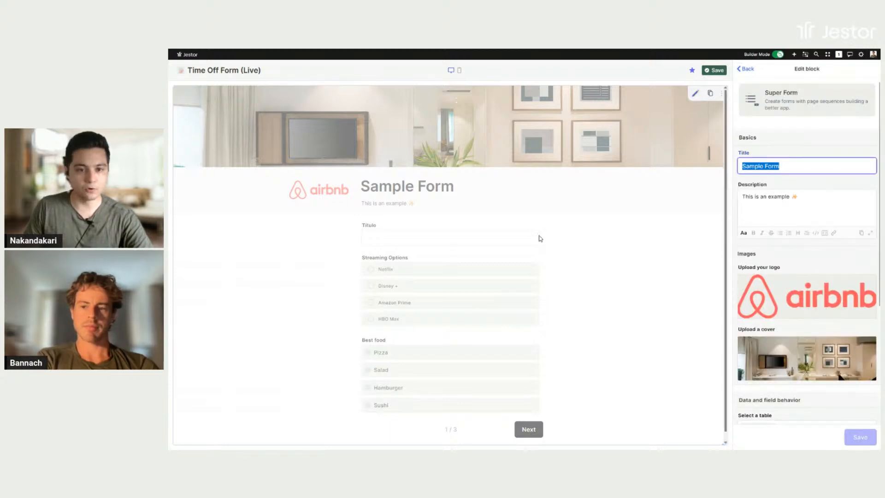
{"action": "type", "text": "Time Off"}
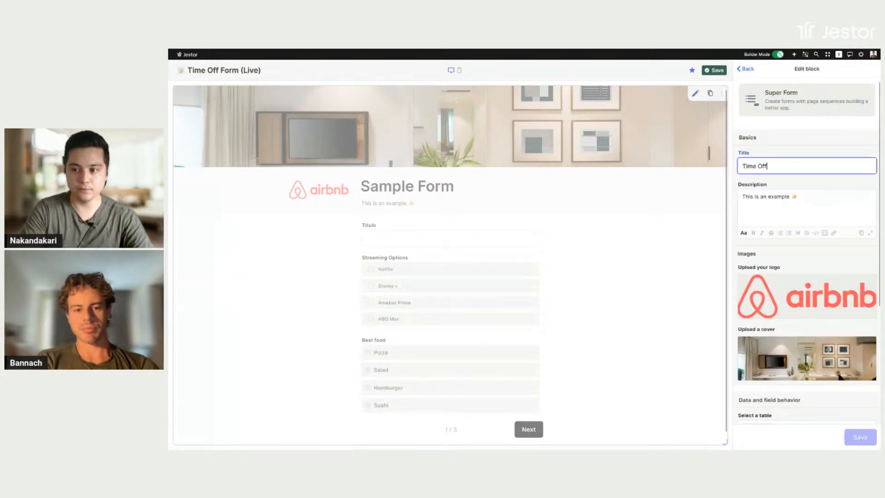
{"action": "type", "text": " Form"}
{"action": "left_click_drag", "start_coordinate": [791, 197], "coordinate": [737, 199]}
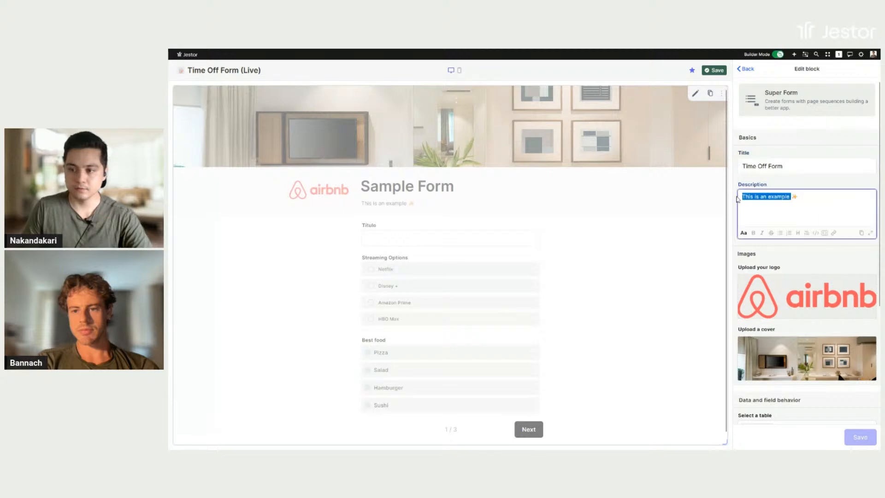
{"action": "type", "text": "Submit a"}
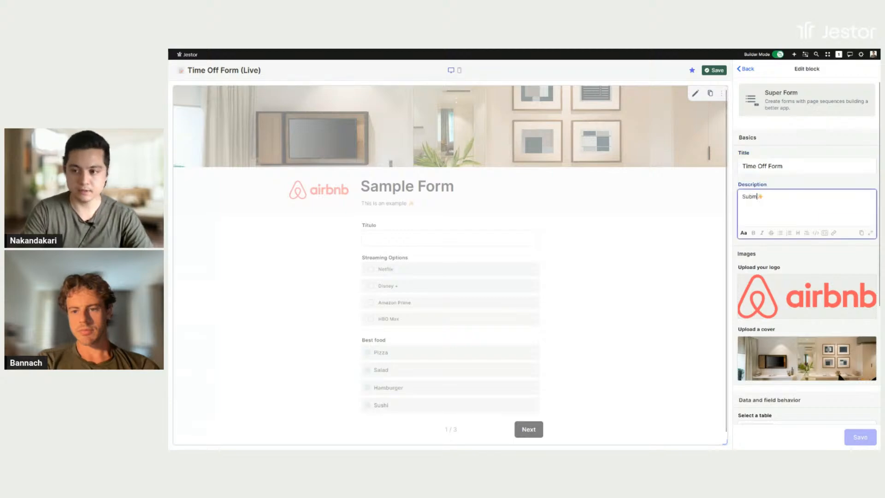
{"action": "type", "text": " time off requ"}
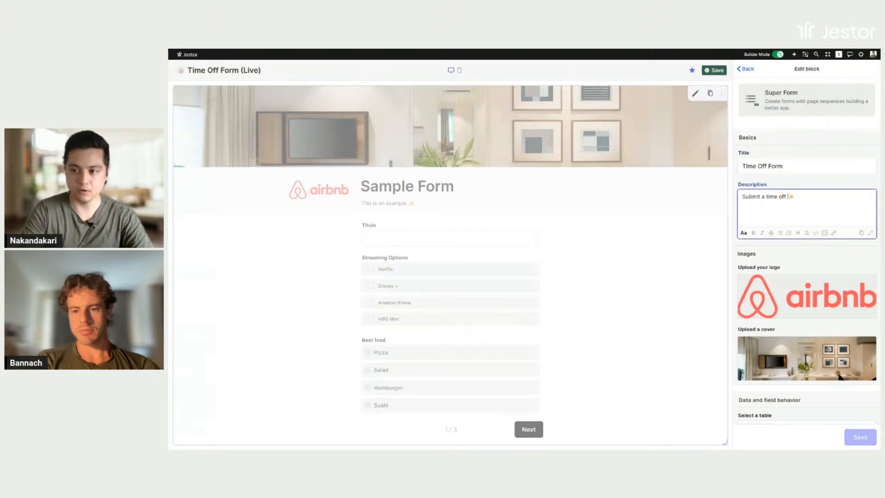
{"action": "type", "text": "est through here"}
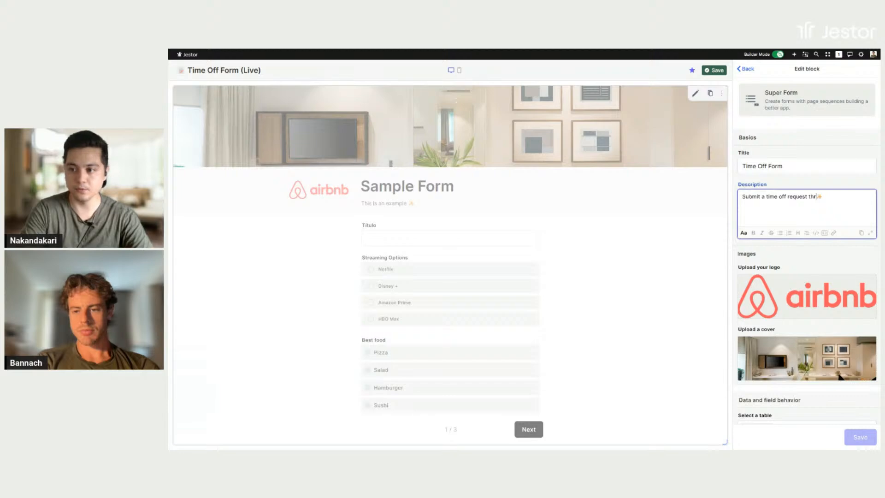
Remove the sample logo and the cover image from the form block.
{"action": "left_click", "coordinate": [853, 286]}
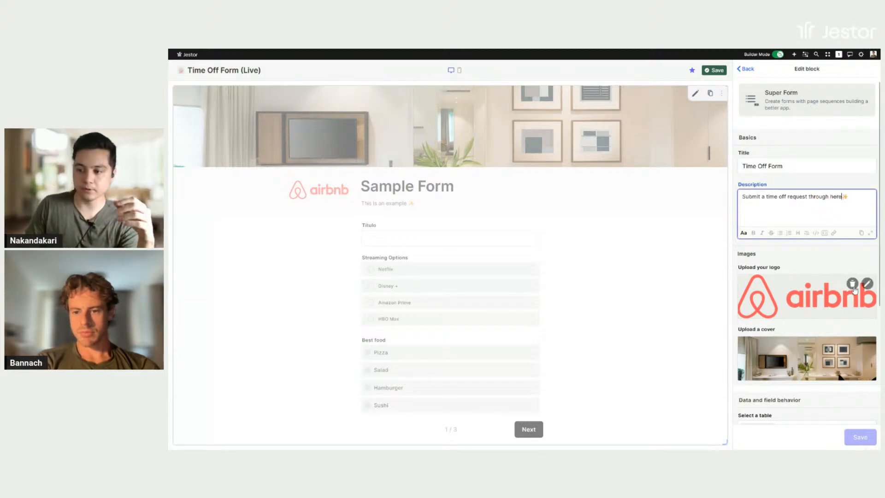
{"action": "scroll", "coordinate": [853, 289], "scroll_direction": "down", "scroll_amount": 3}
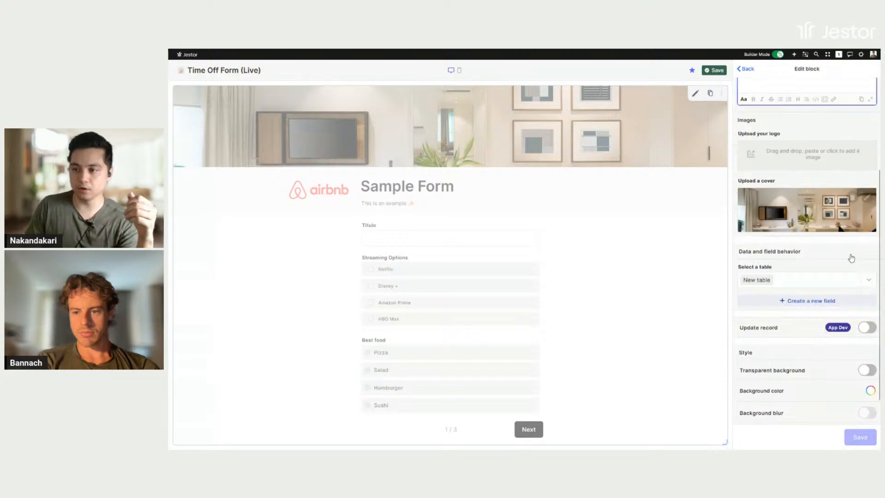
{"action": "mouse_move", "coordinate": [850, 203]}
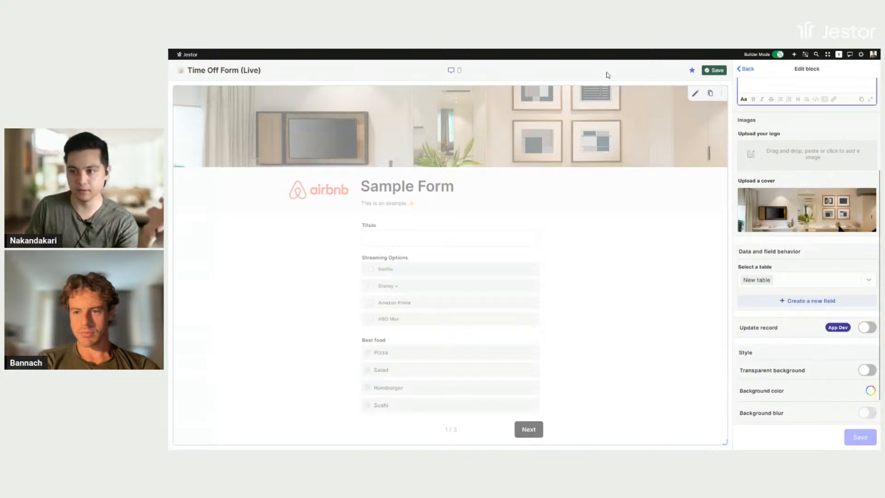
{"action": "left_click", "coordinate": [852, 200]}
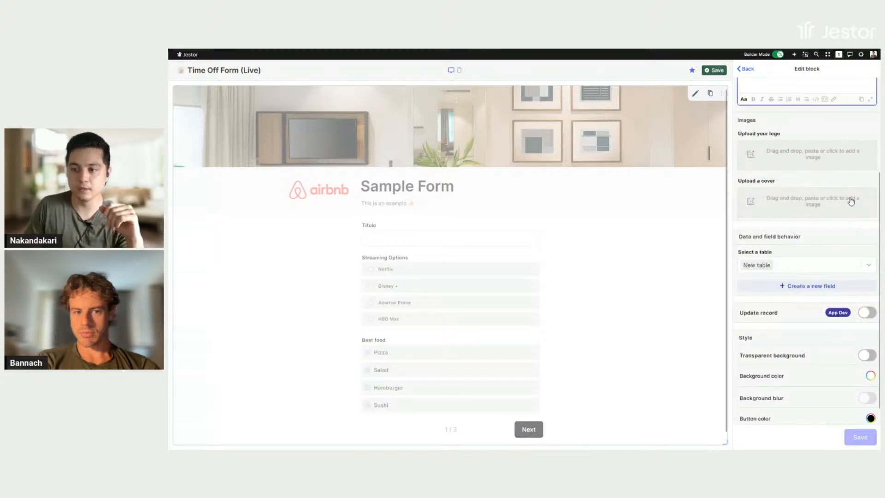
Connect the form block to the Time Off Requests Database table.
{"action": "scroll", "coordinate": [851, 201], "scroll_direction": "down", "scroll_amount": 1}
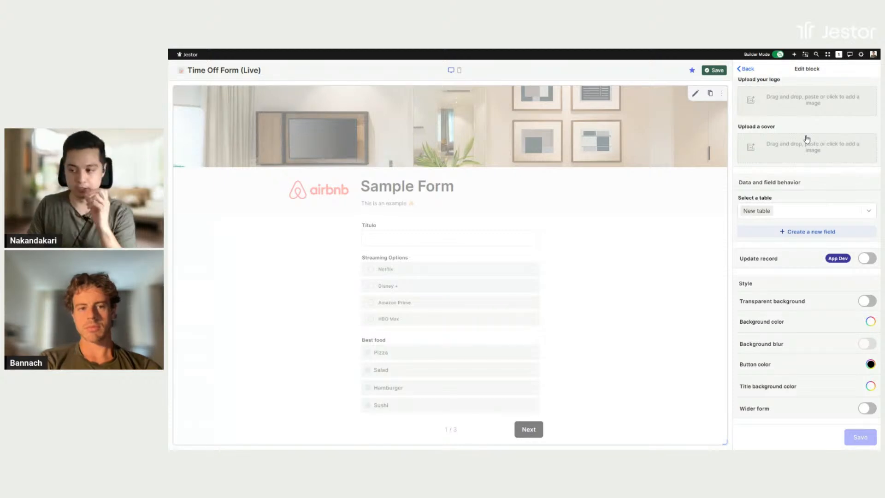
{"action": "left_click", "coordinate": [811, 212]}
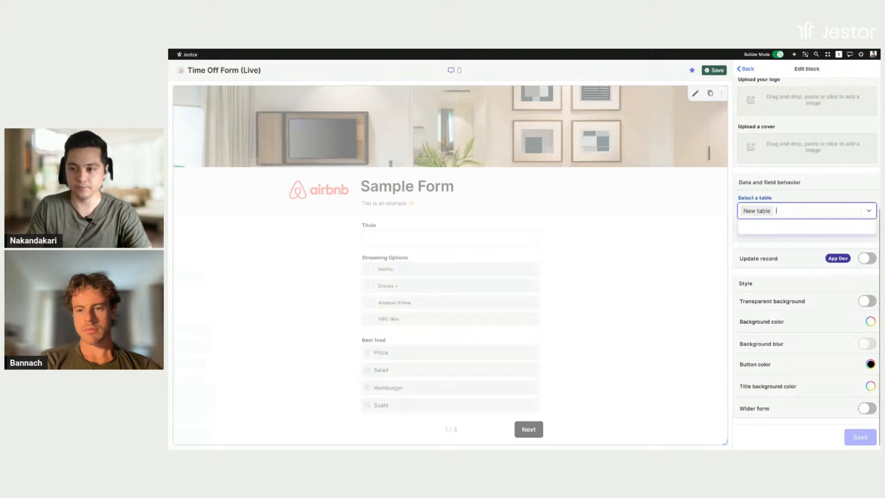
{"action": "type", "text": "tim"}
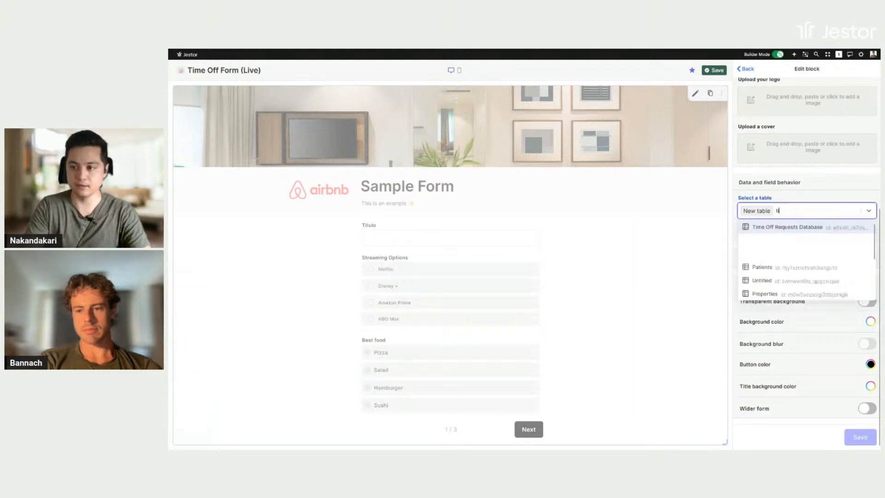
{"action": "left_click", "coordinate": [802, 227]}
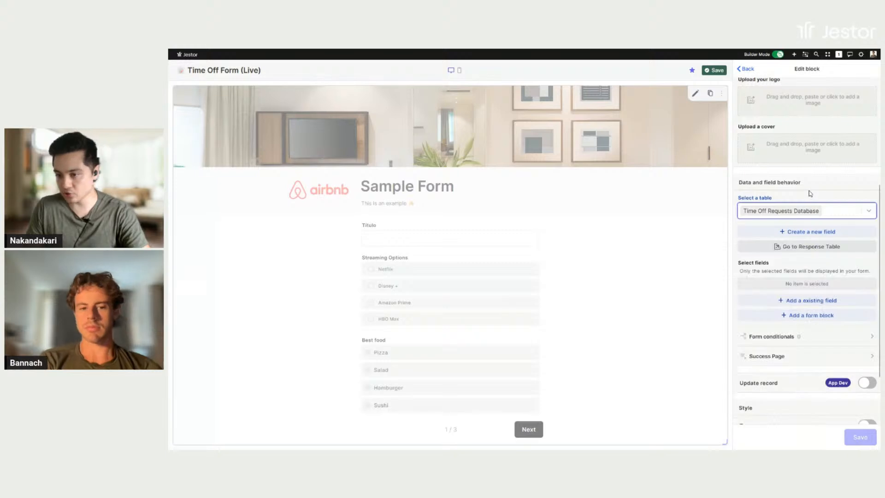
Add the existing Title, Type, Start and End fields to the form.
{"action": "scroll", "coordinate": [819, 182], "scroll_direction": "down", "scroll_amount": 1}
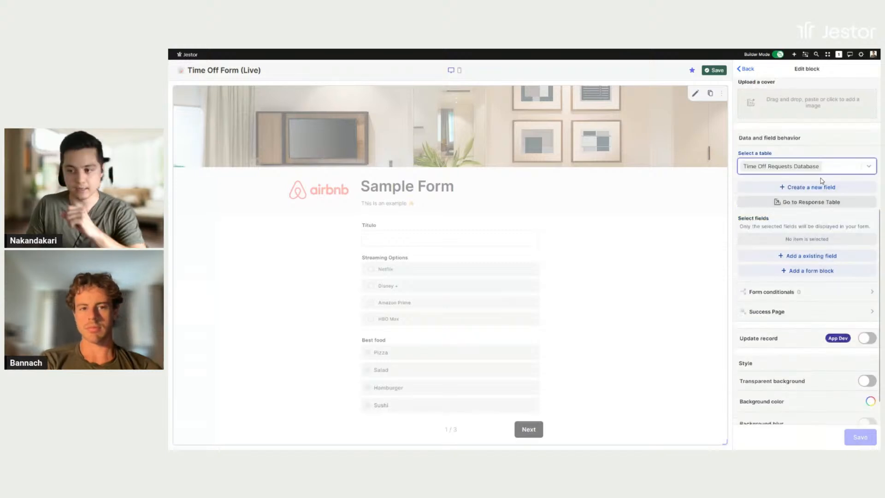
{"action": "left_click", "coordinate": [810, 258]}
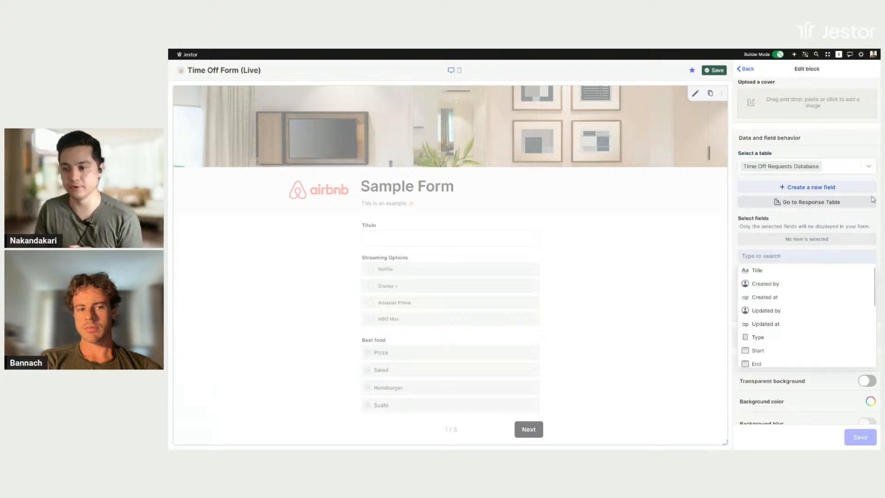
{"action": "left_click", "coordinate": [787, 275]}
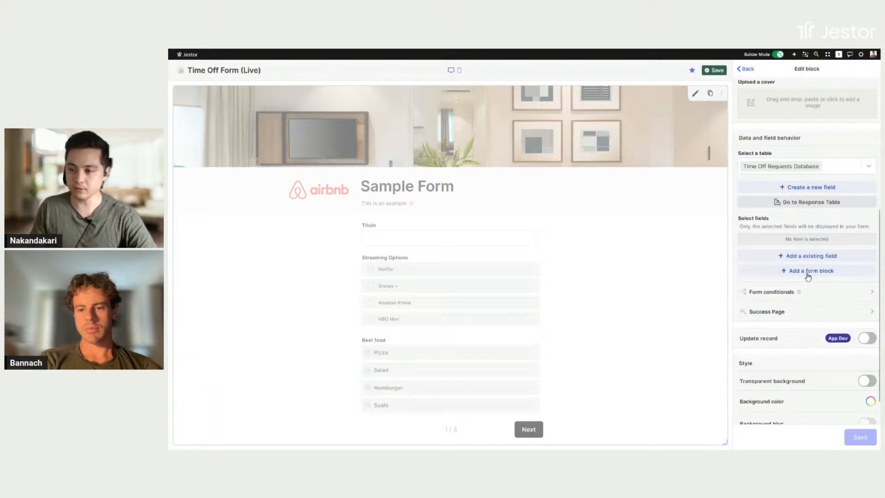
{"action": "left_click", "coordinate": [806, 272]}
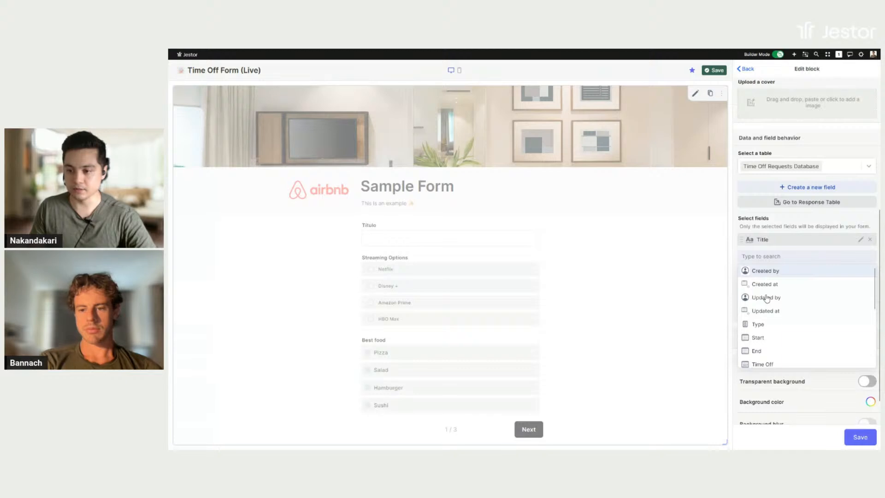
{"action": "left_click", "coordinate": [768, 324]}
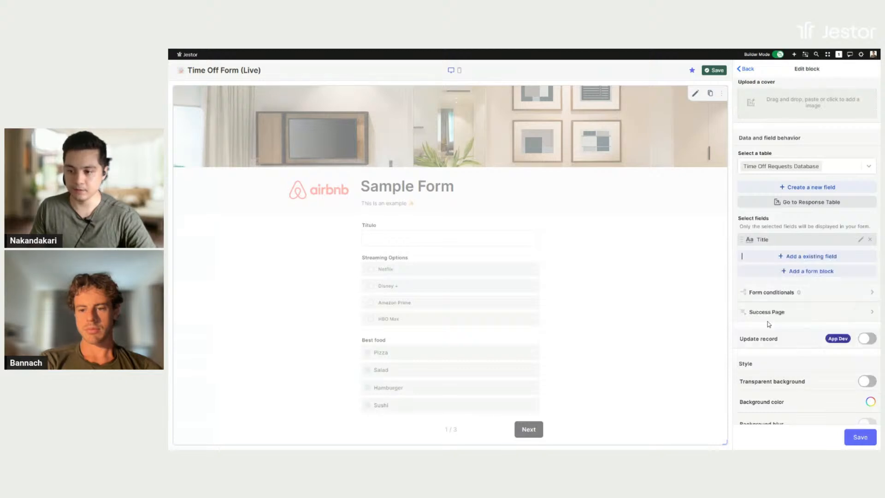
{"action": "left_click", "coordinate": [795, 273]}
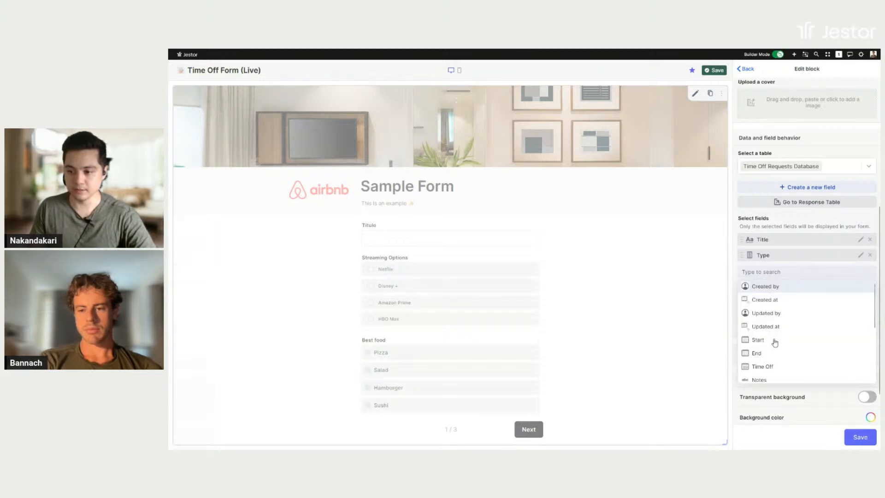
{"action": "left_click", "coordinate": [775, 340]}
{"action": "left_click", "coordinate": [780, 289]}
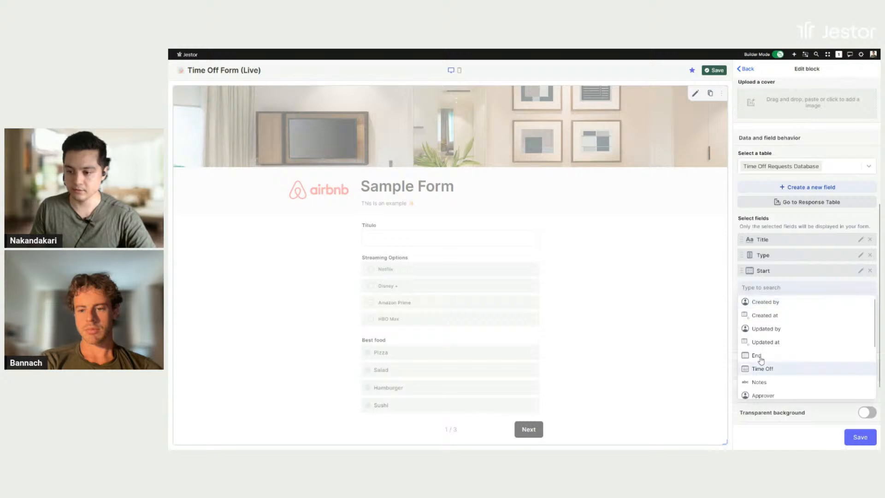
{"action": "left_click", "coordinate": [760, 357]}
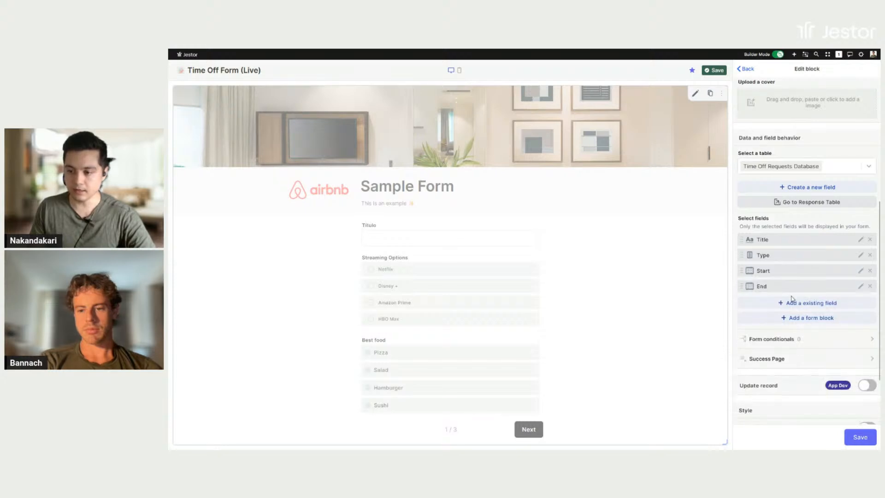
Add the existing Approver and Status fields below End, and save the form block and the app.
{"action": "left_click", "coordinate": [796, 304]}
{"action": "scroll", "coordinate": [819, 278], "scroll_direction": "down", "scroll_amount": 2}
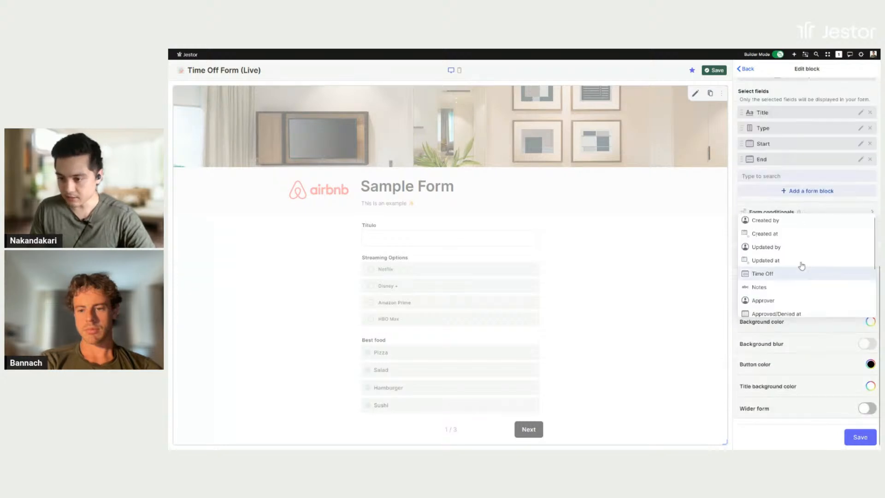
{"action": "scroll", "coordinate": [803, 249], "scroll_direction": "down", "scroll_amount": 3}
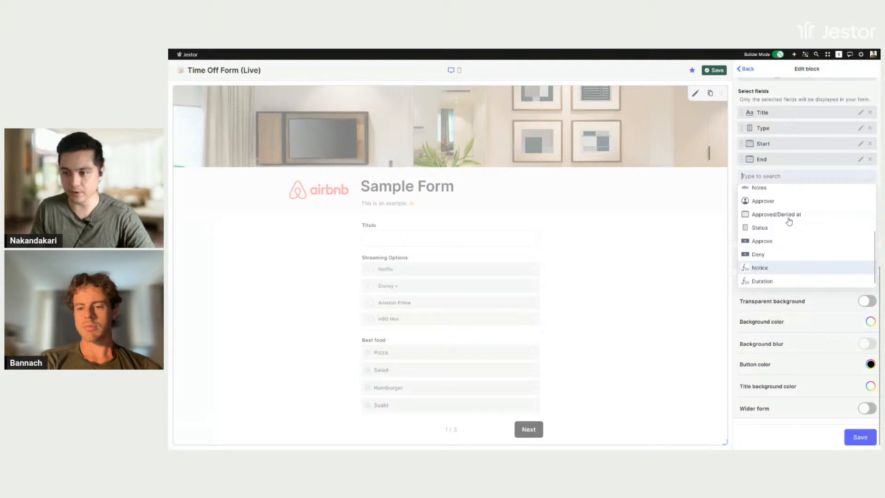
{"action": "scroll", "coordinate": [801, 235], "scroll_direction": "up", "scroll_amount": 2}
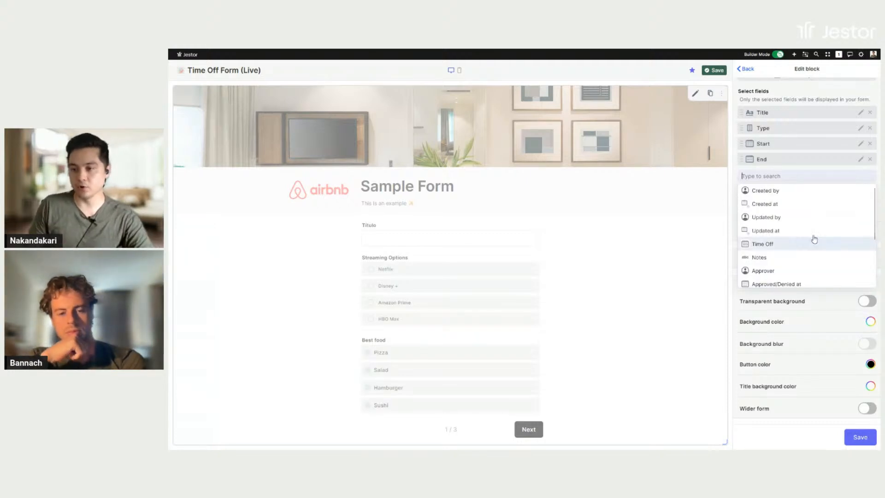
{"action": "left_click", "coordinate": [776, 272]}
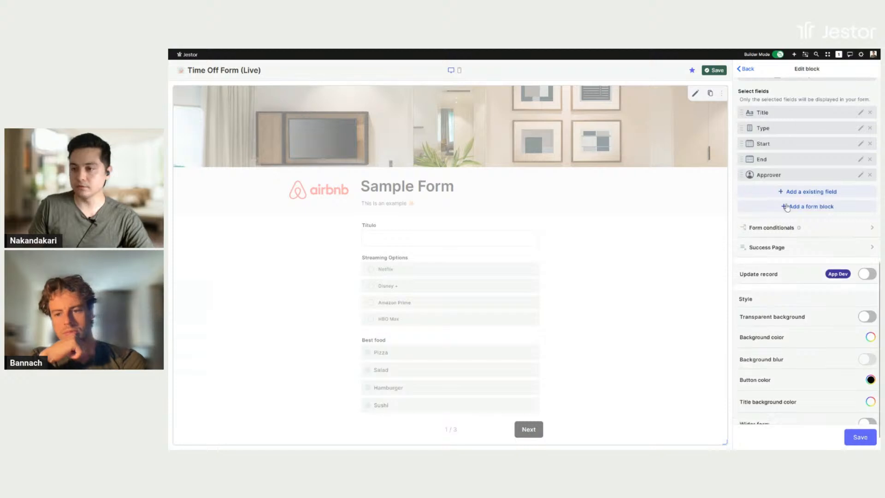
{"action": "left_click", "coordinate": [796, 193]}
{"action": "scroll", "coordinate": [802, 221], "scroll_direction": "down", "scroll_amount": 2}
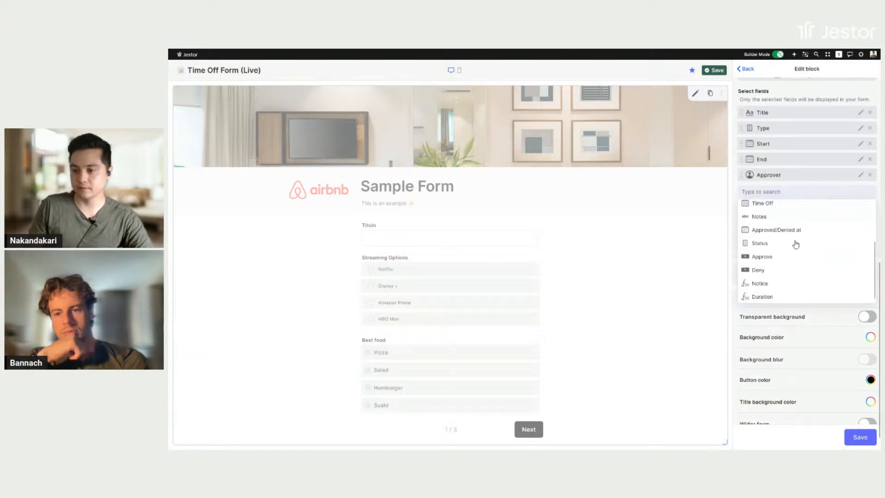
{"action": "left_click", "coordinate": [767, 247]}
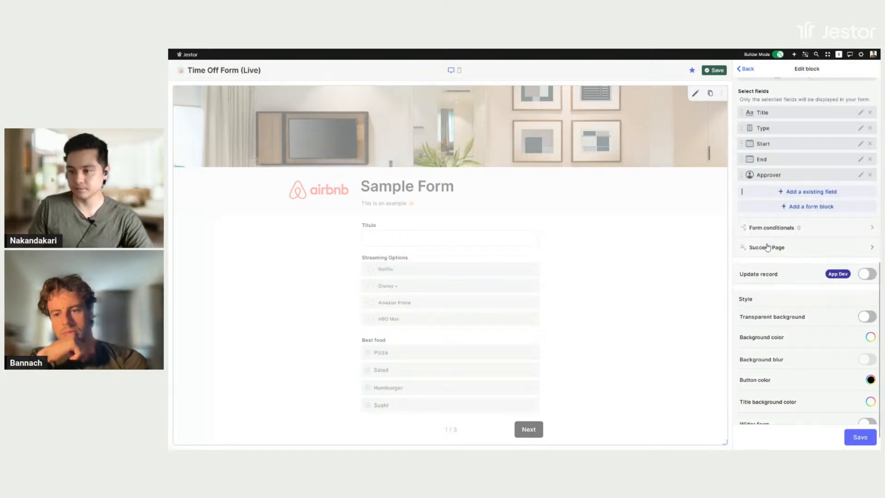
{"action": "scroll", "coordinate": [797, 258], "scroll_direction": "up", "scroll_amount": 3}
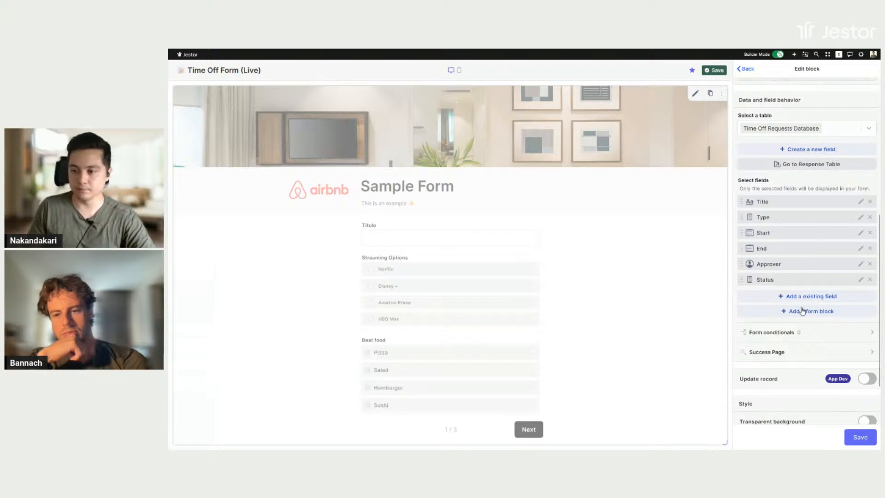
{"action": "left_click", "coordinate": [860, 437]}
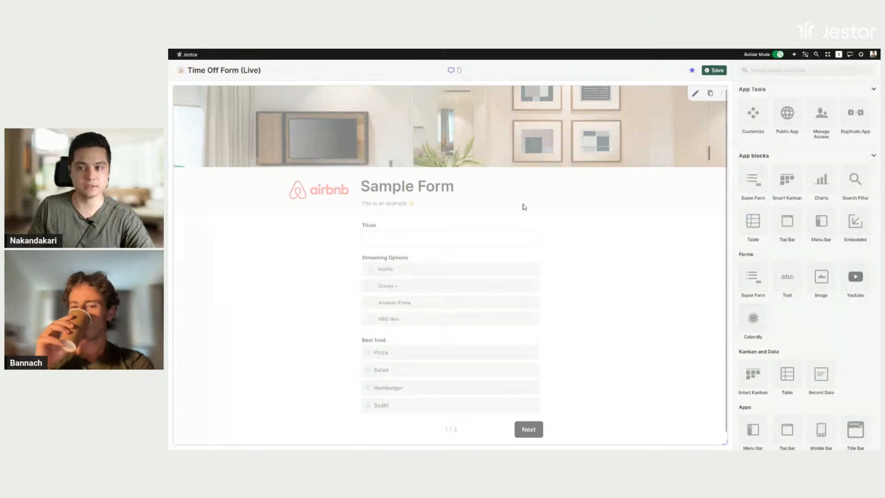
{"action": "left_click", "coordinate": [715, 71]}
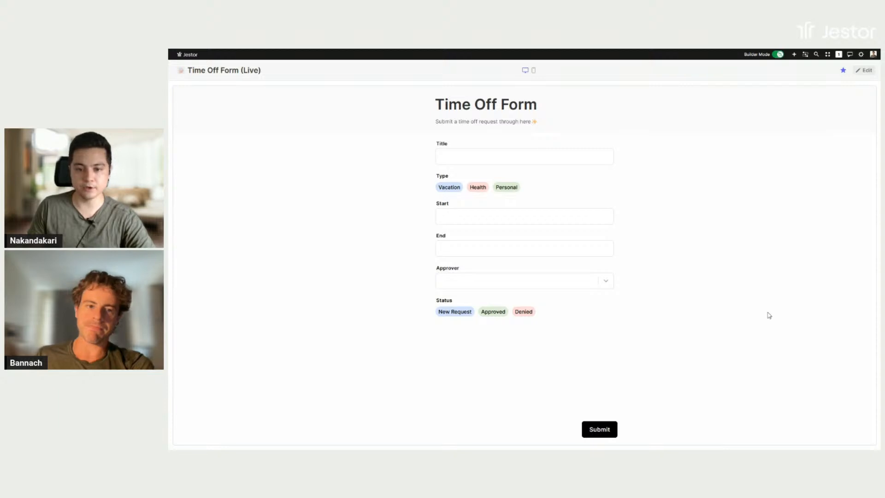
Open the form block's settings, mark its Title field as a required form field, and save the field.
{"action": "left_click", "coordinate": [449, 188]}
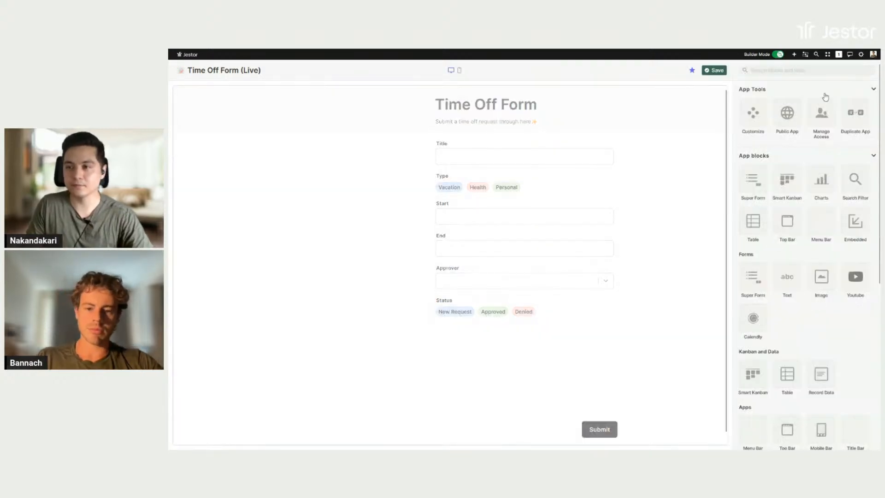
{"action": "mouse_move", "coordinate": [711, 95]}
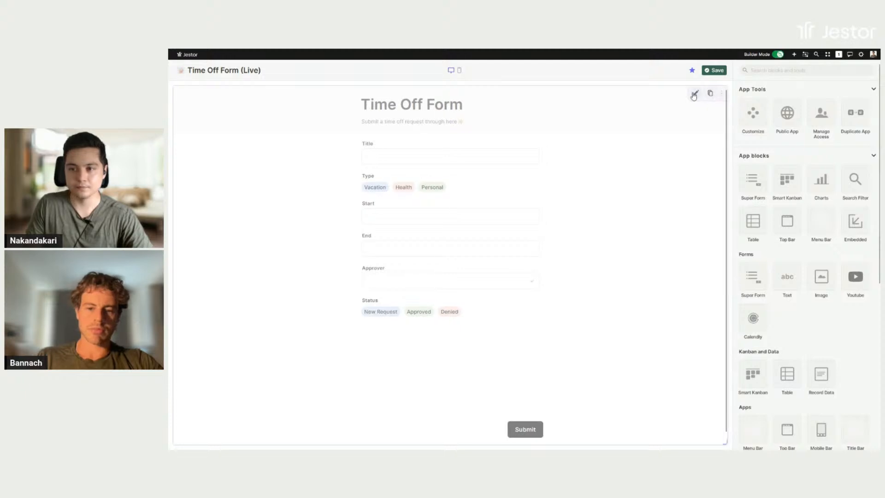
{"action": "left_click", "coordinate": [694, 94]}
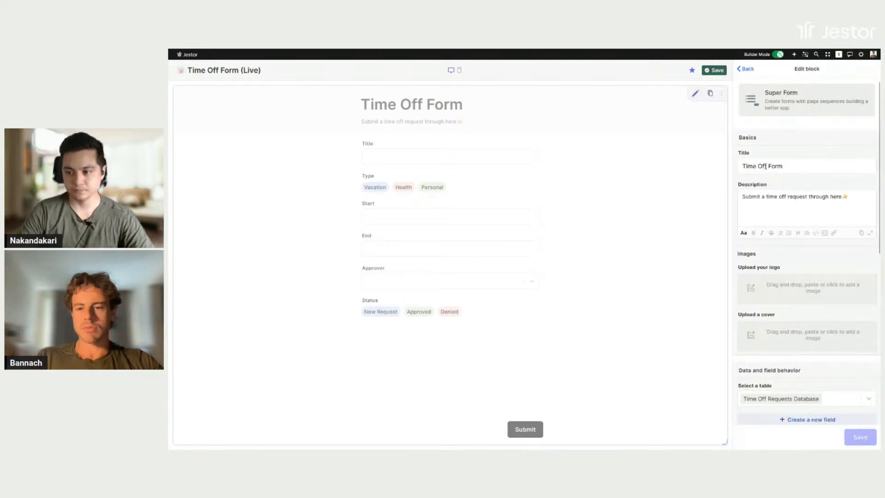
{"action": "scroll", "coordinate": [772, 176], "scroll_direction": "down", "scroll_amount": 3}
{"action": "scroll", "coordinate": [779, 173], "scroll_direction": "down", "scroll_amount": 3}
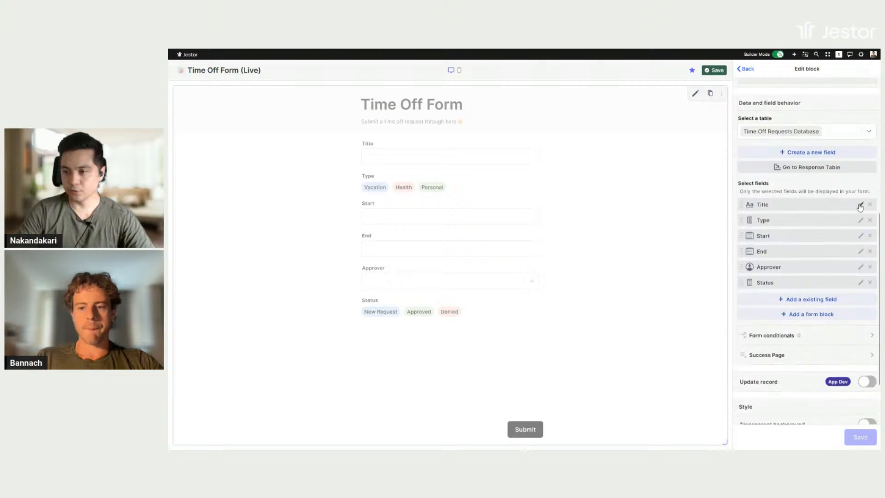
{"action": "left_click", "coordinate": [860, 206]}
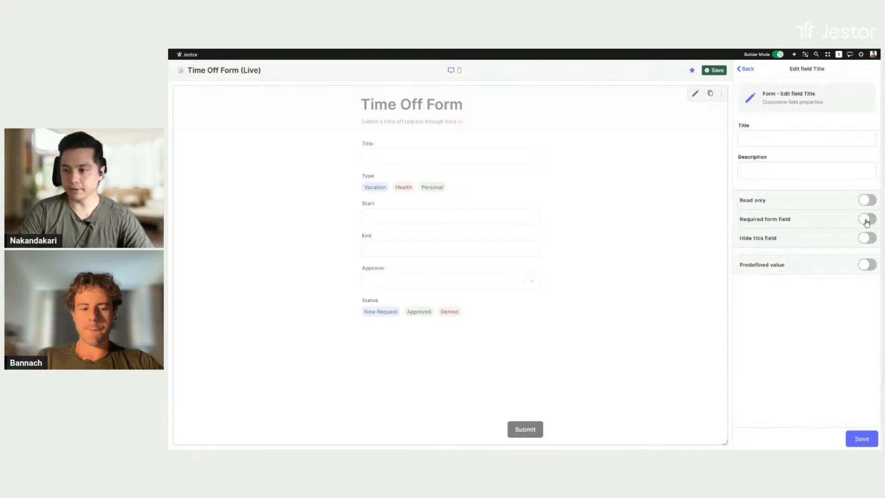
{"action": "left_click", "coordinate": [866, 220]}
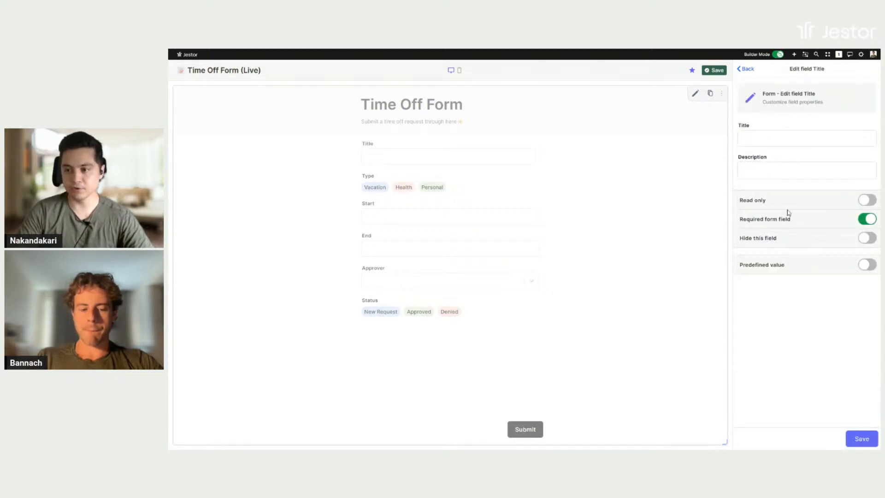
{"action": "left_click", "coordinate": [861, 437]}
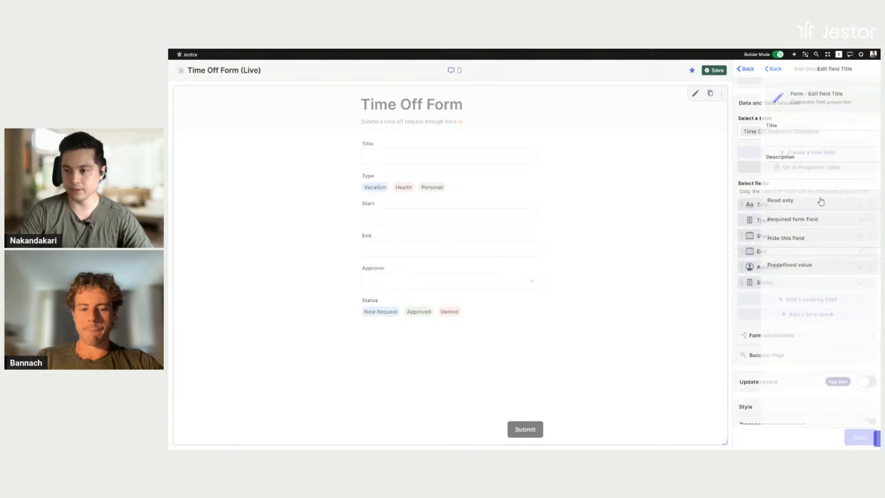
Make the Type field required and change its view style from standard horizontal to button-like options.
{"action": "left_click", "coordinate": [860, 221]}
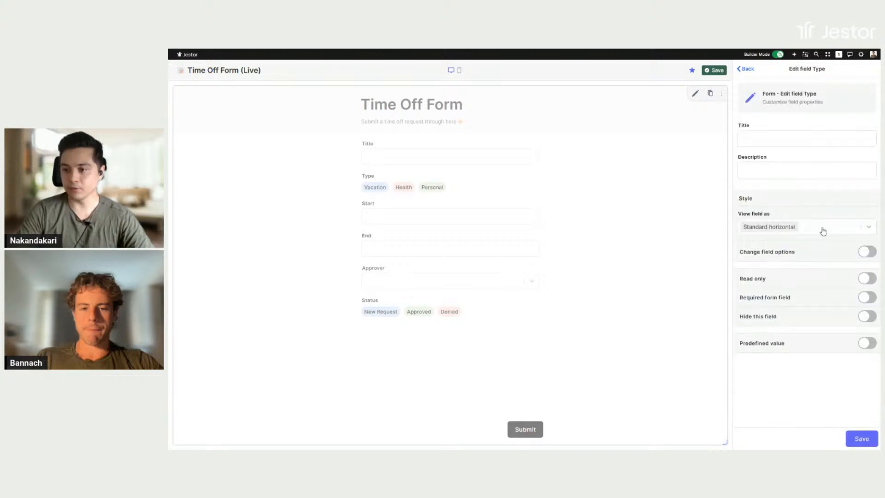
{"action": "left_click", "coordinate": [867, 297]}
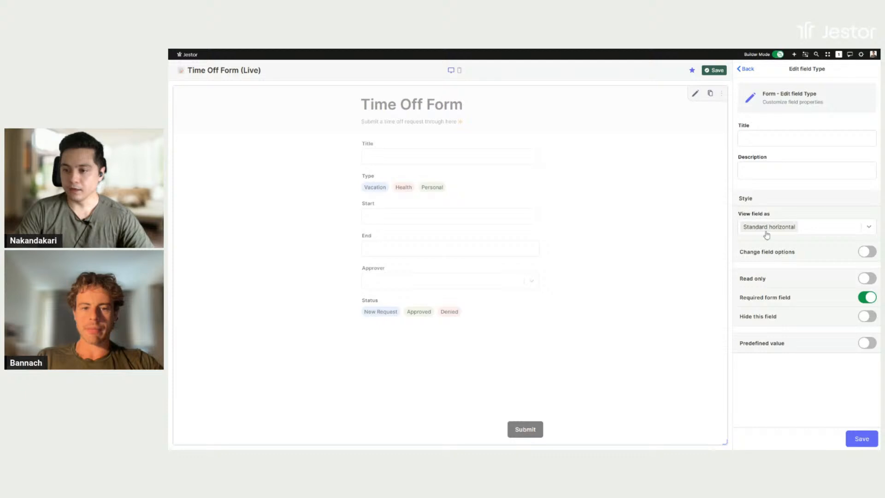
{"action": "left_click", "coordinate": [816, 228]}
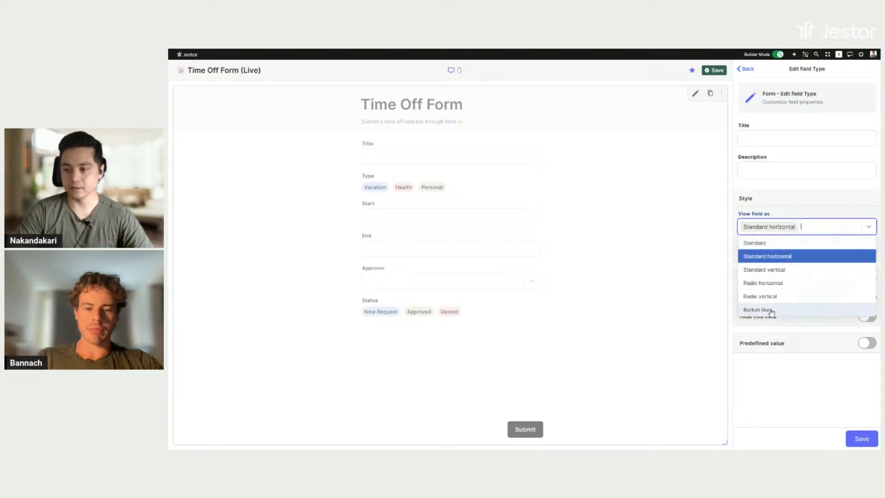
{"action": "left_click", "coordinate": [771, 312]}
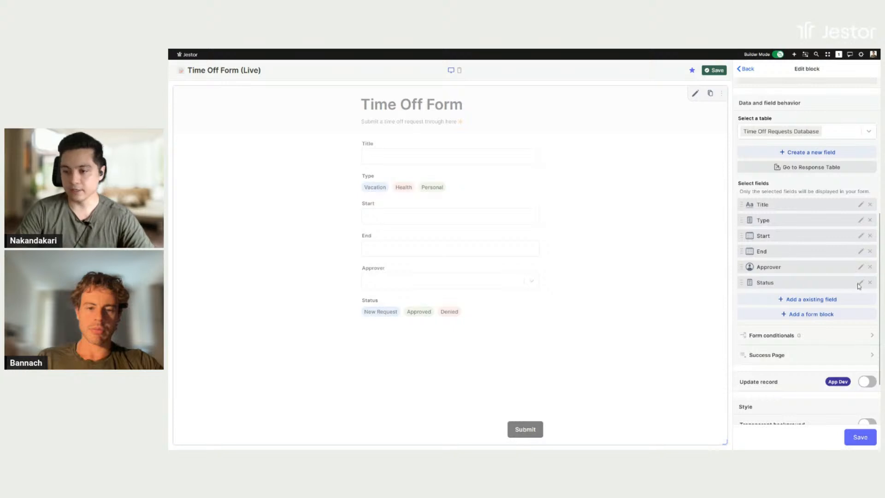
Mark the Start and End date fields as required form fields, saving each one.
{"action": "left_click", "coordinate": [860, 235]}
{"action": "left_click", "coordinate": [867, 220]}
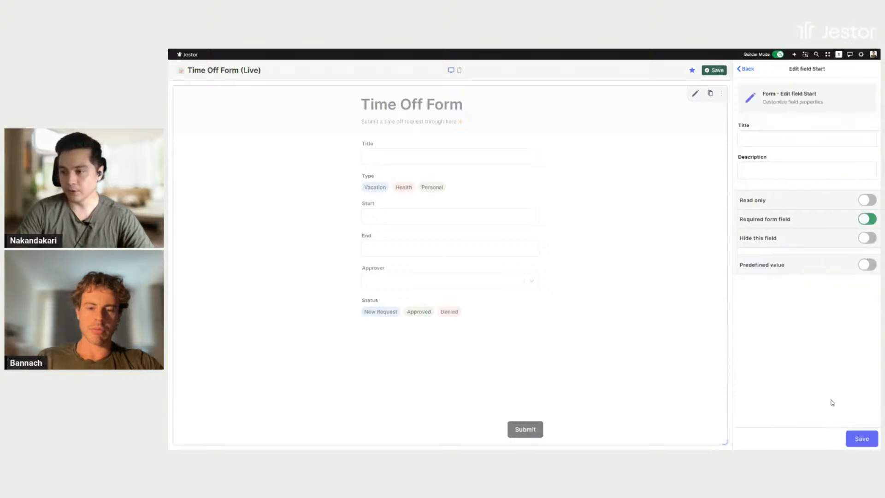
{"action": "left_click", "coordinate": [861, 438]}
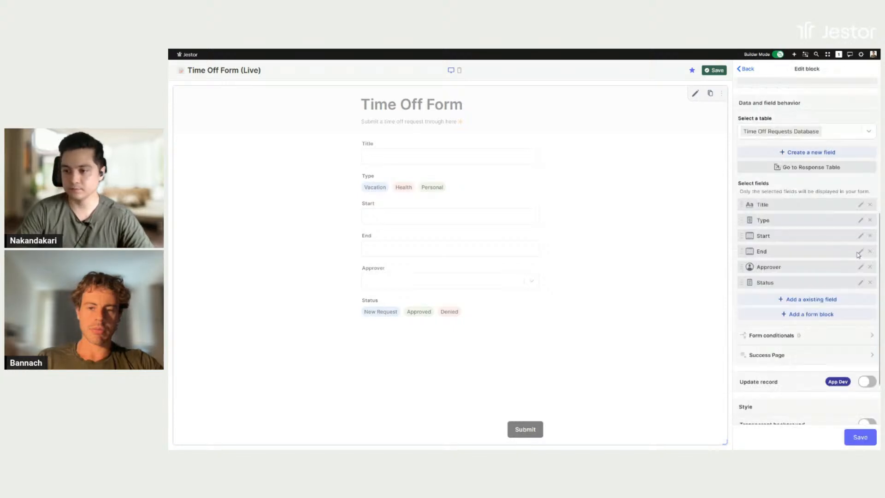
{"action": "left_click", "coordinate": [861, 252]}
{"action": "left_click", "coordinate": [867, 219]}
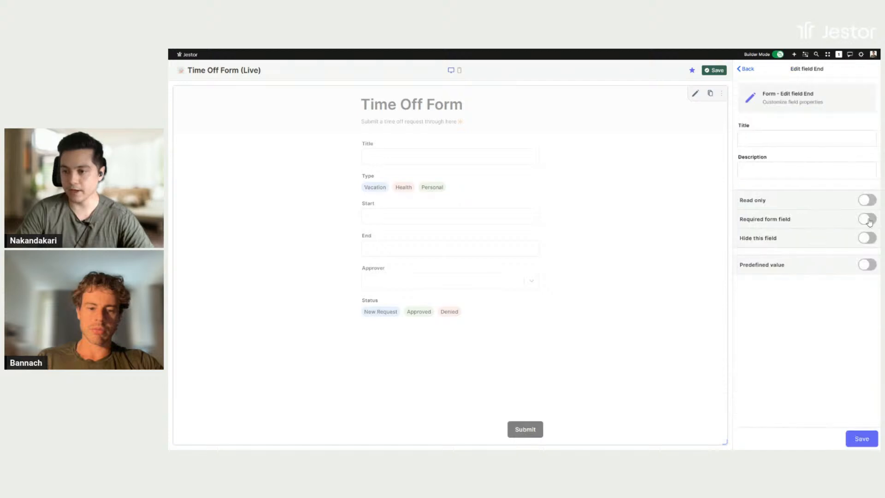
{"action": "left_click", "coordinate": [861, 438]}
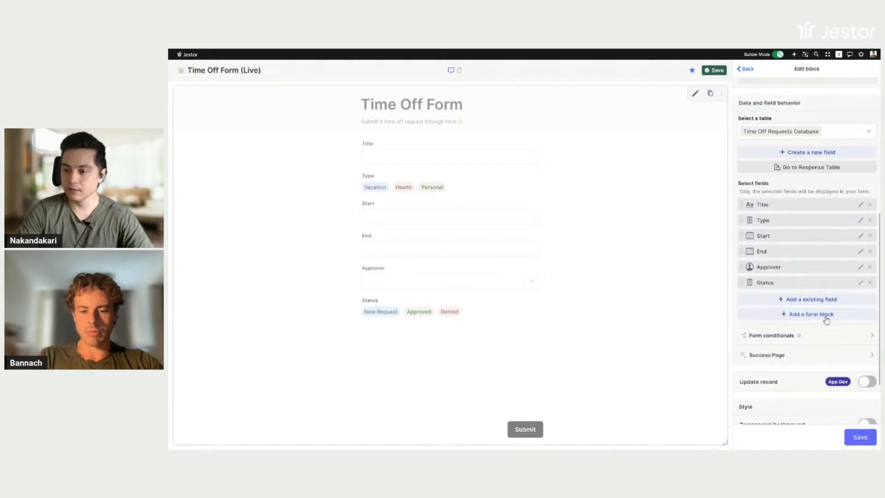
Add an Inline form block and arrange its start and end markers around the Start and End fields.
{"action": "left_click", "coordinate": [825, 316]}
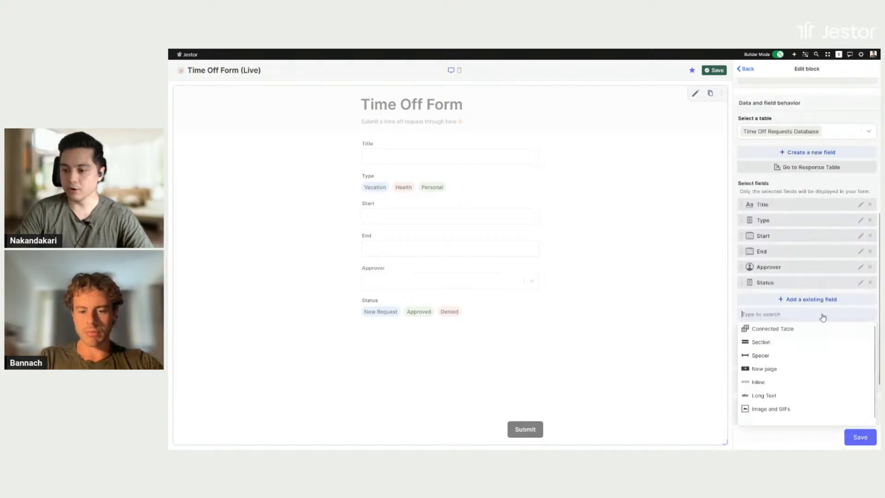
{"action": "left_click", "coordinate": [785, 386]}
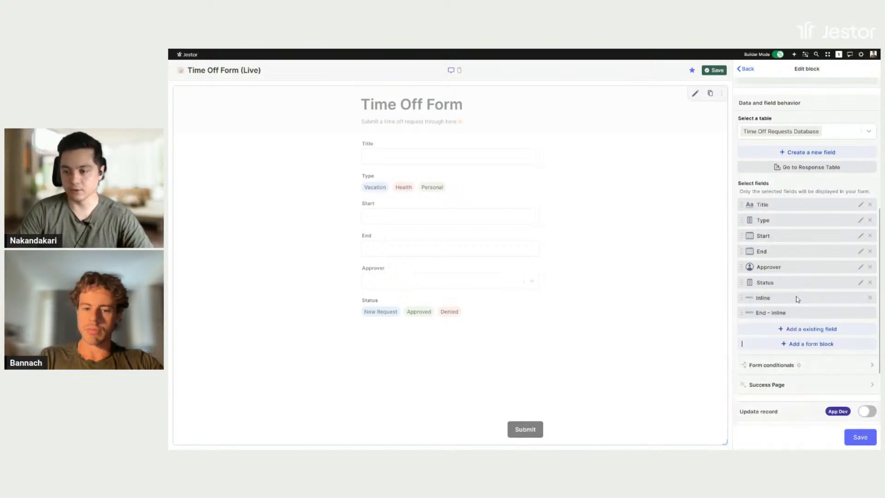
{"action": "left_click_drag", "start_coordinate": [798, 297], "coordinate": [798, 235]}
{"action": "left_click_drag", "start_coordinate": [788, 313], "coordinate": [790, 285]}
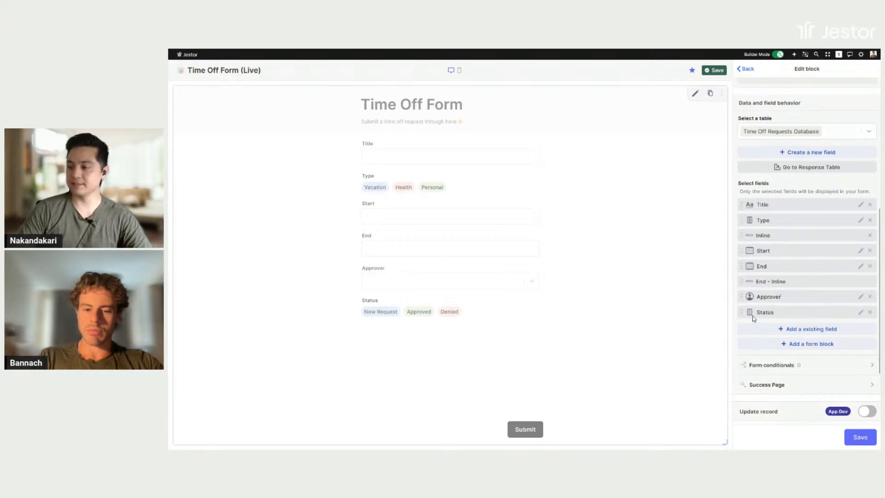
Hide the Approver field, give it a predefined approver from the user list, and save the field.
{"action": "left_click", "coordinate": [861, 297]}
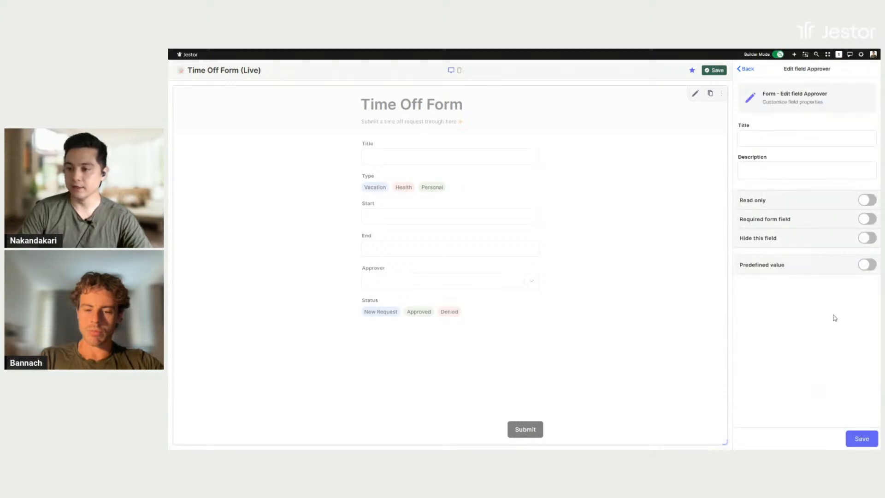
{"action": "left_click", "coordinate": [867, 238]}
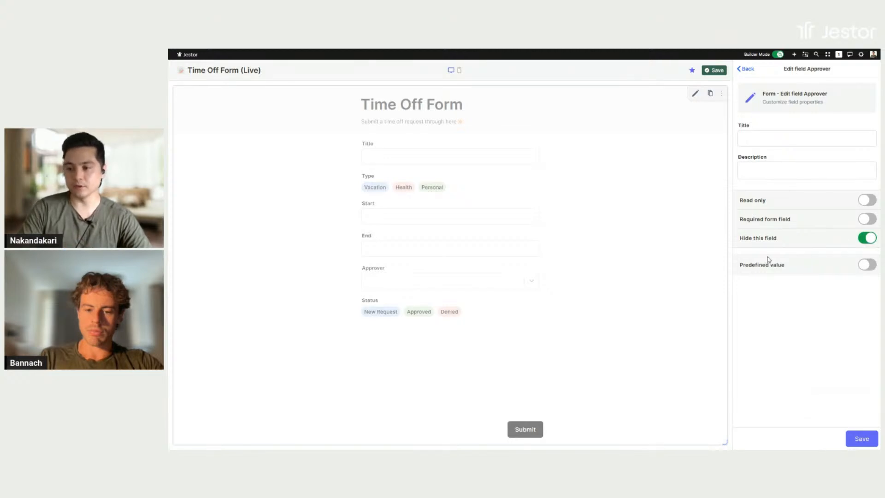
{"action": "left_click", "coordinate": [869, 265]}
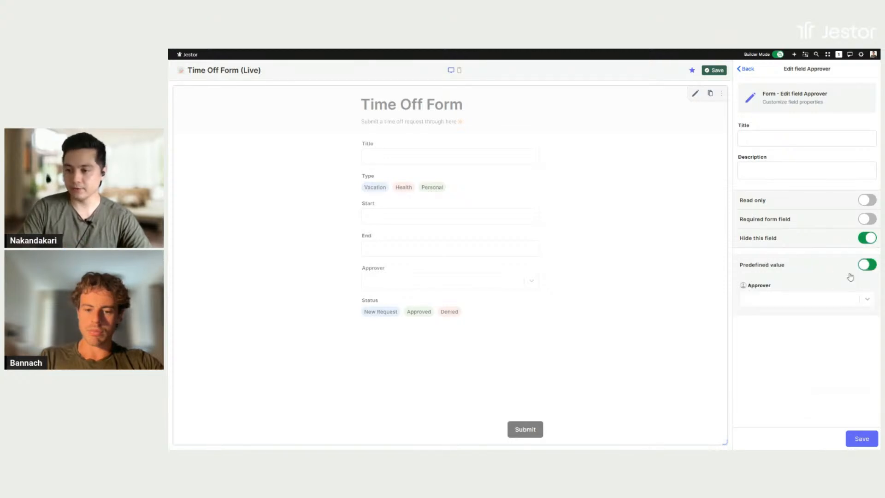
{"action": "left_click", "coordinate": [817, 300]}
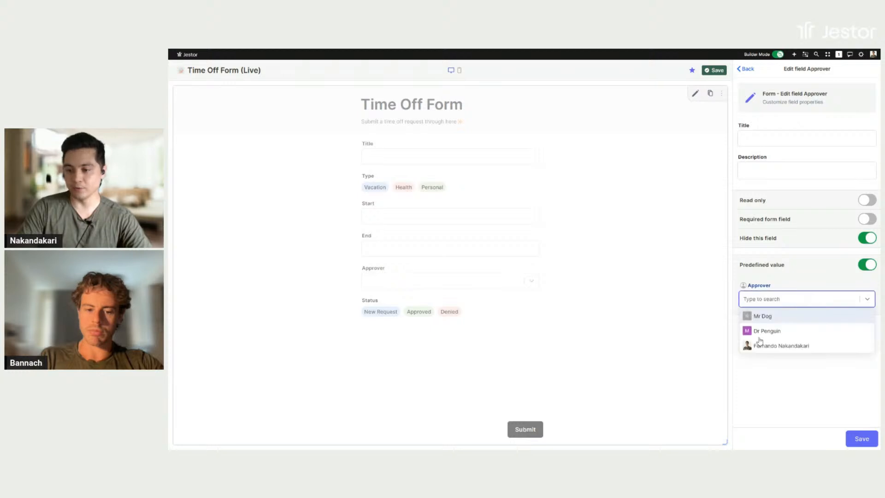
{"action": "left_click", "coordinate": [808, 346]}
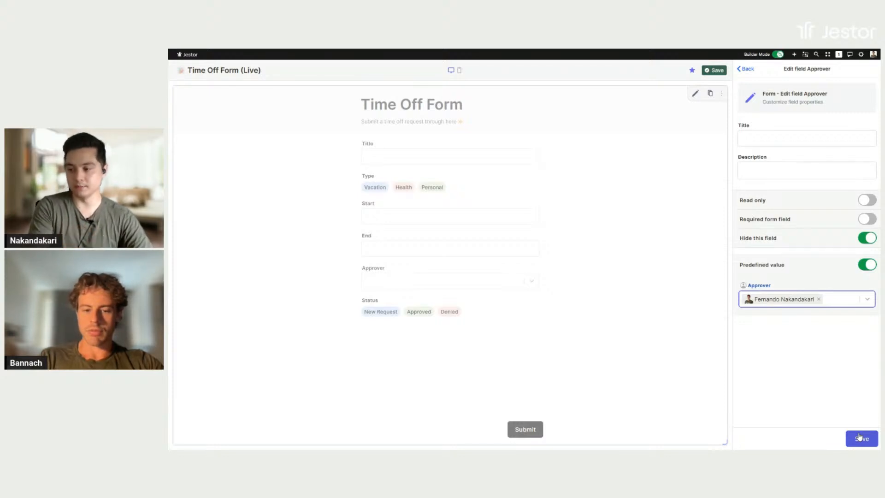
{"action": "left_click", "coordinate": [859, 437]}
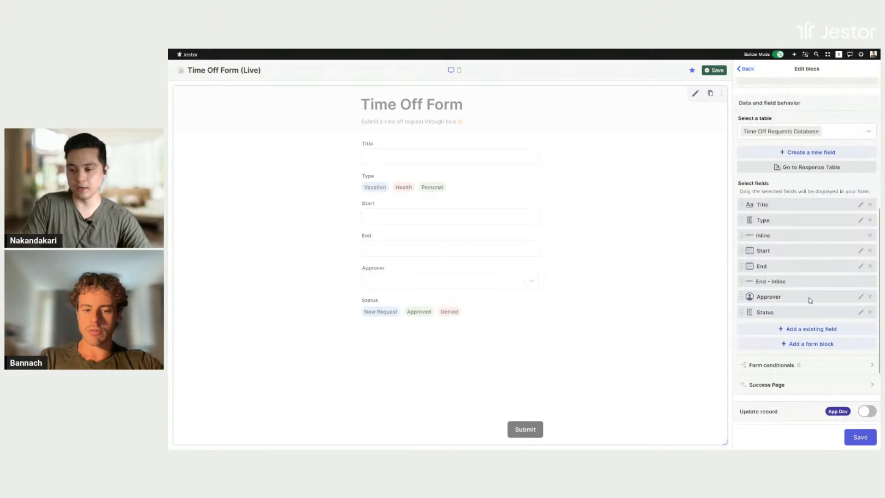
Hide the Status field, set its predefined value to New Request, and save the field.
{"action": "left_click", "coordinate": [840, 310]}
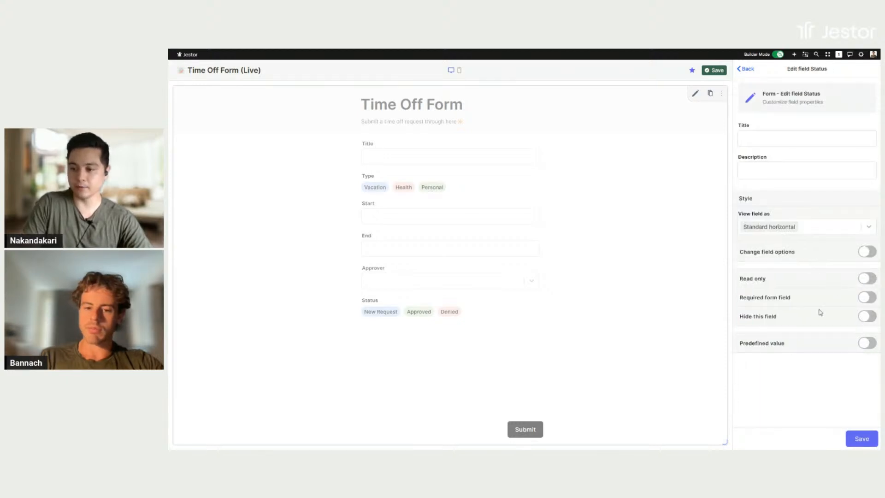
{"action": "left_click", "coordinate": [868, 316]}
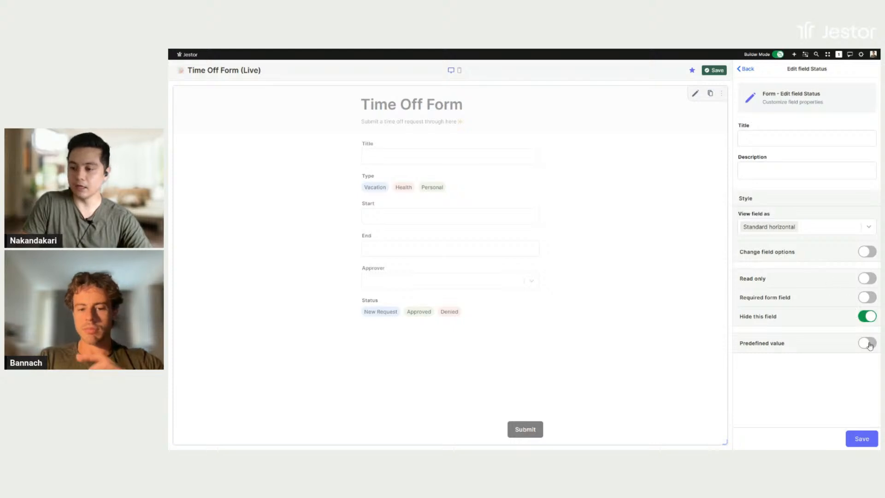
{"action": "left_click", "coordinate": [868, 343]}
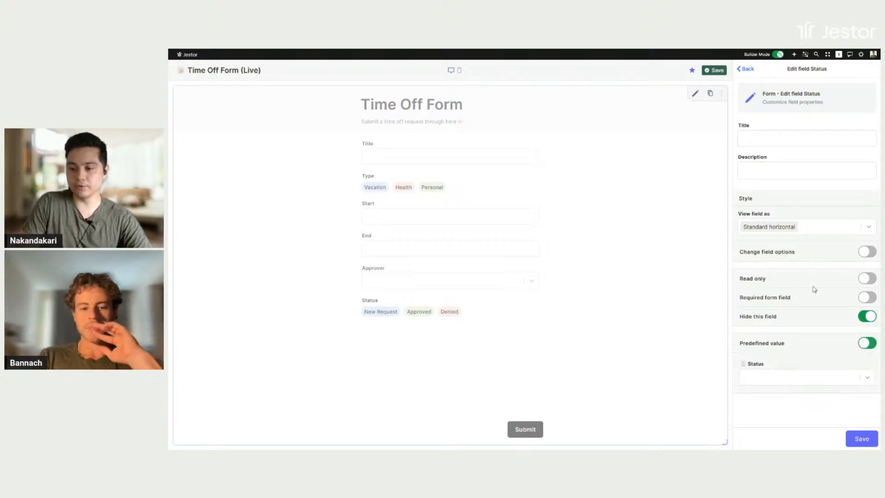
{"action": "left_click", "coordinate": [800, 383]}
{"action": "left_click", "coordinate": [799, 393]}
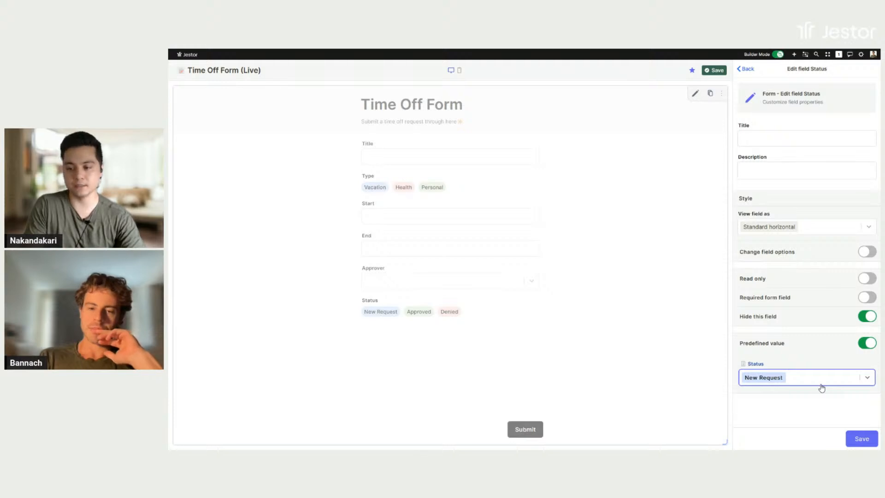
{"action": "left_click", "coordinate": [856, 438]}
Change the form's button color to dark blue in the block's style settings and save the color.
{"action": "scroll", "coordinate": [825, 302], "scroll_direction": "down", "scroll_amount": 4}
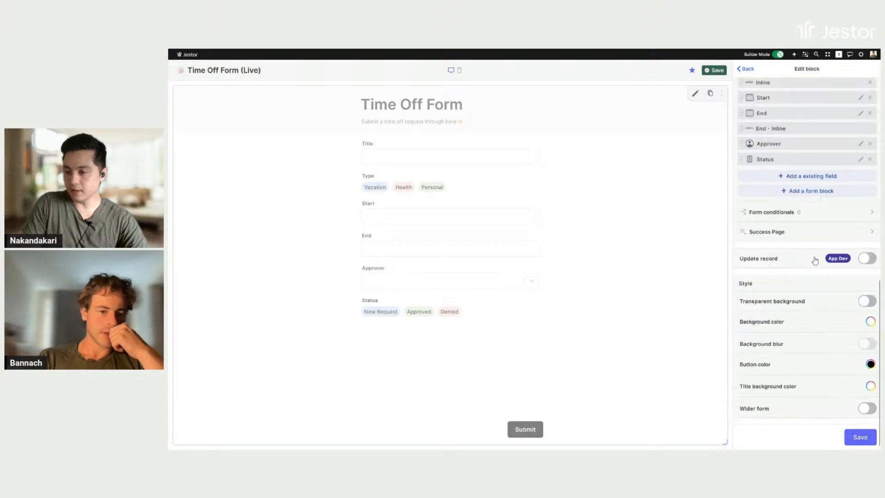
{"action": "left_click", "coordinate": [869, 364]}
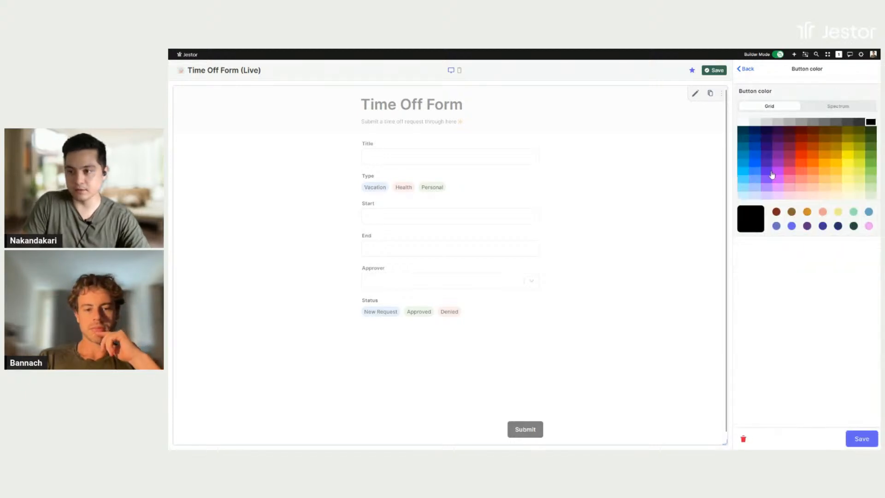
{"action": "left_click", "coordinate": [755, 146]}
{"action": "left_click", "coordinate": [860, 439]}
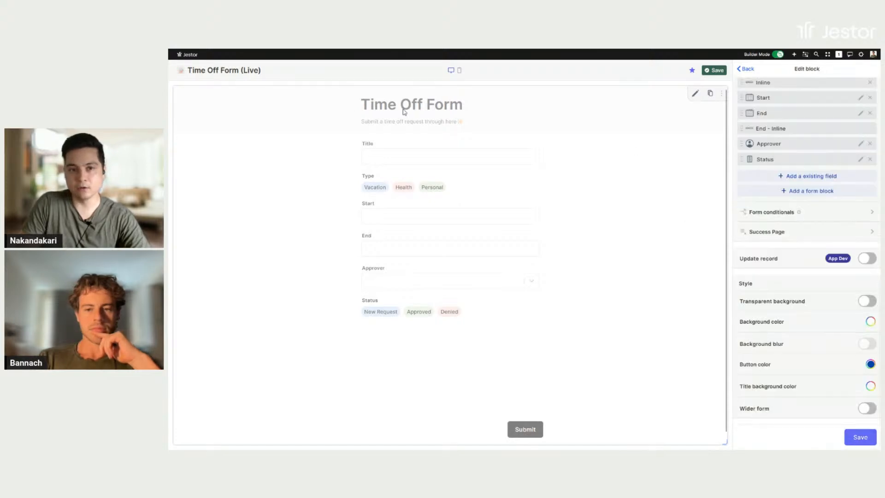
Set the title background color to dark blue and enable Wider form, saving the form block and the app.
{"action": "left_click", "coordinate": [871, 386]}
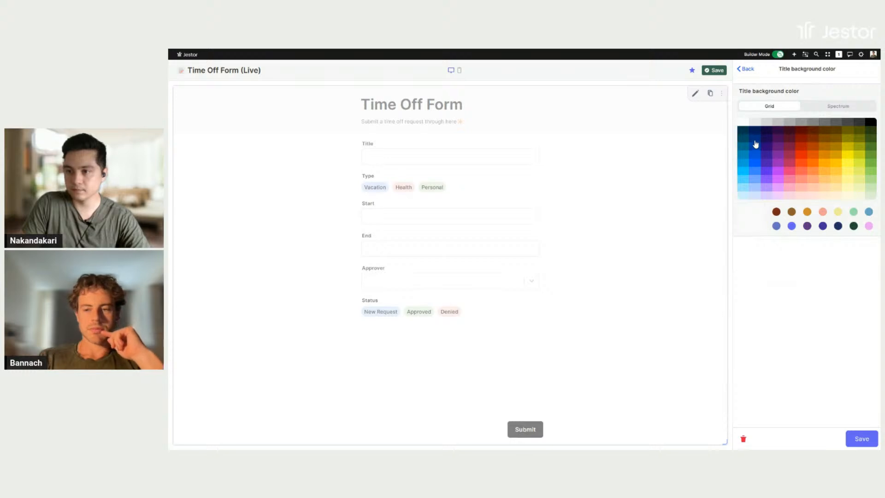
{"action": "left_click", "coordinate": [756, 144]}
{"action": "left_click", "coordinate": [860, 438]}
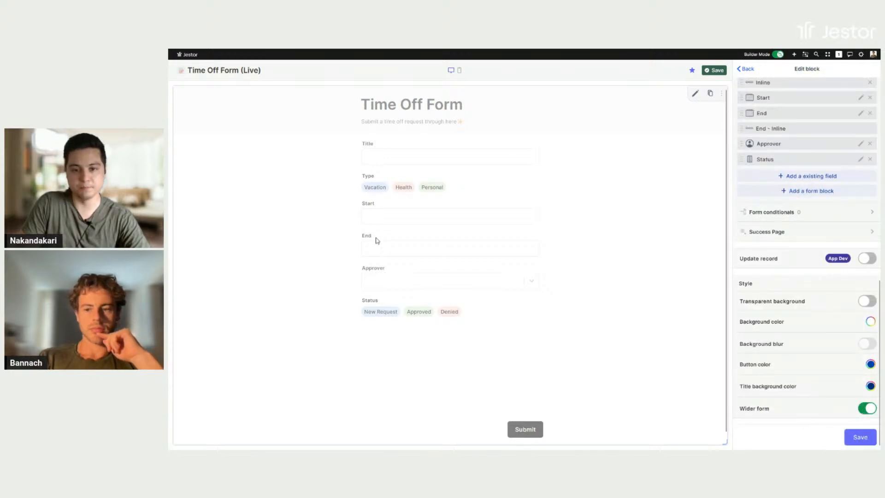
{"action": "left_click", "coordinate": [852, 439]}
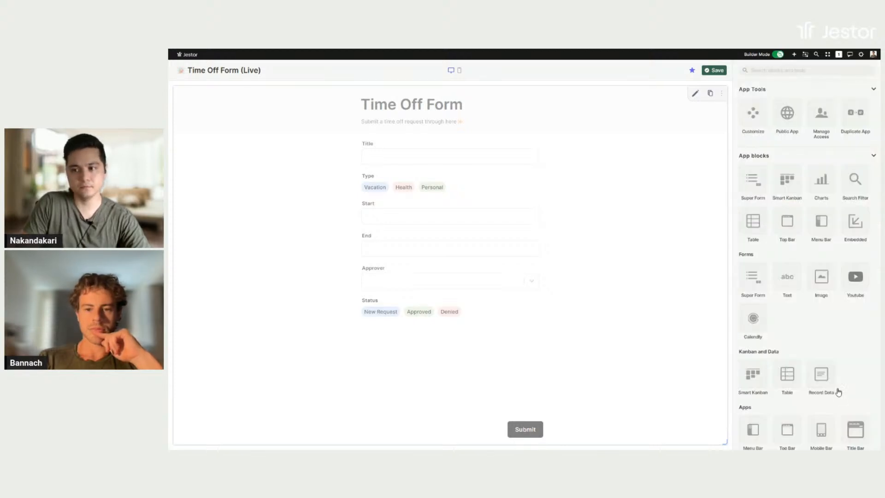
{"action": "left_click", "coordinate": [714, 70]}
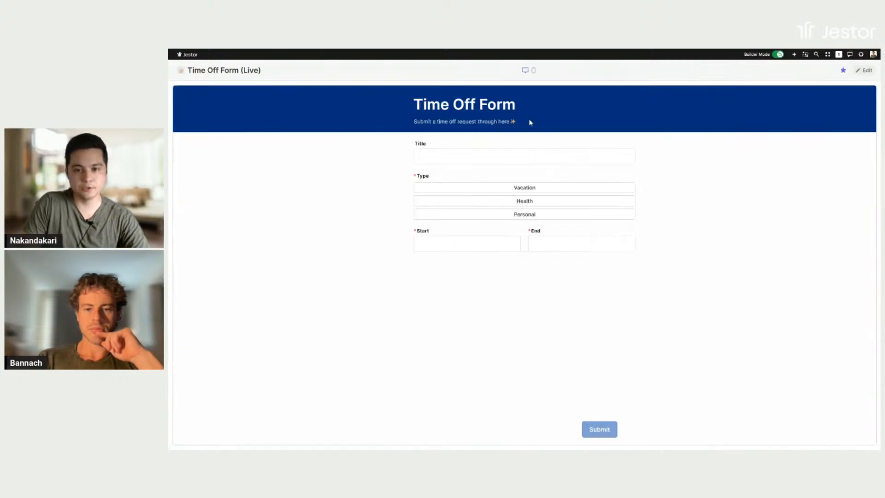
Fill in the time off form with the title "Going to Paris" and the type Vacation.
{"action": "left_click", "coordinate": [498, 156]}
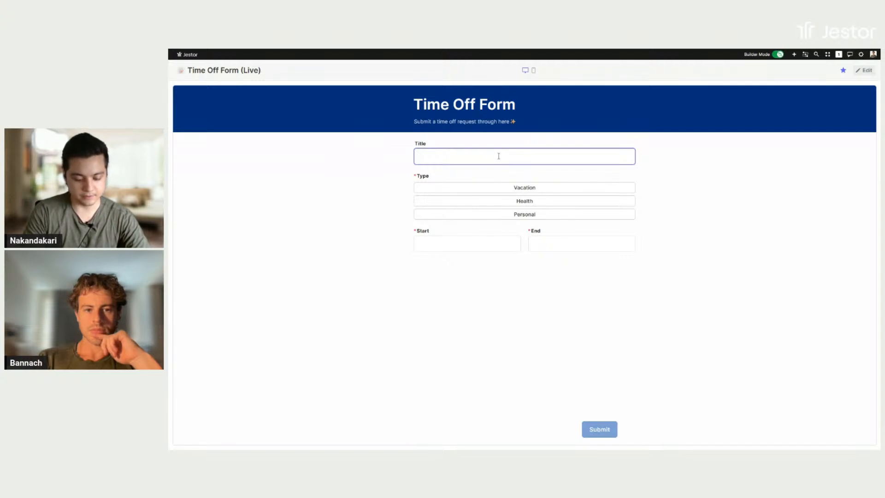
{"action": "type", "text": "Going"}
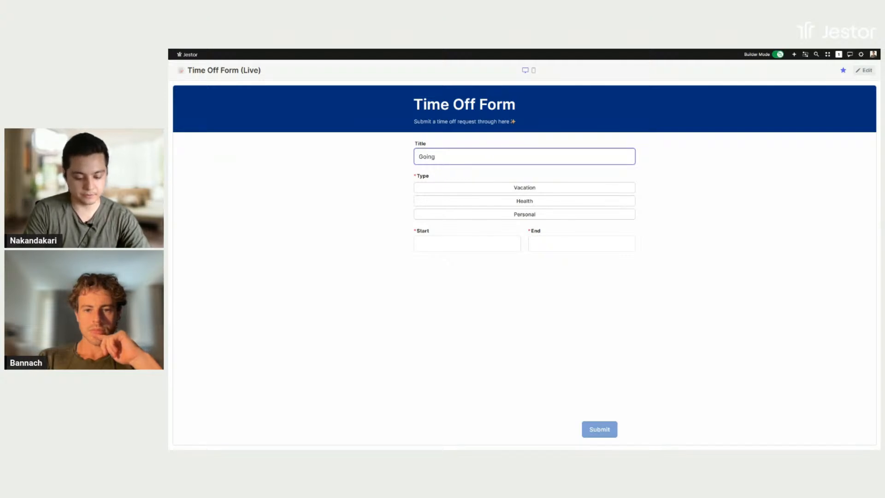
{"action": "type", "text": " to Paris"}
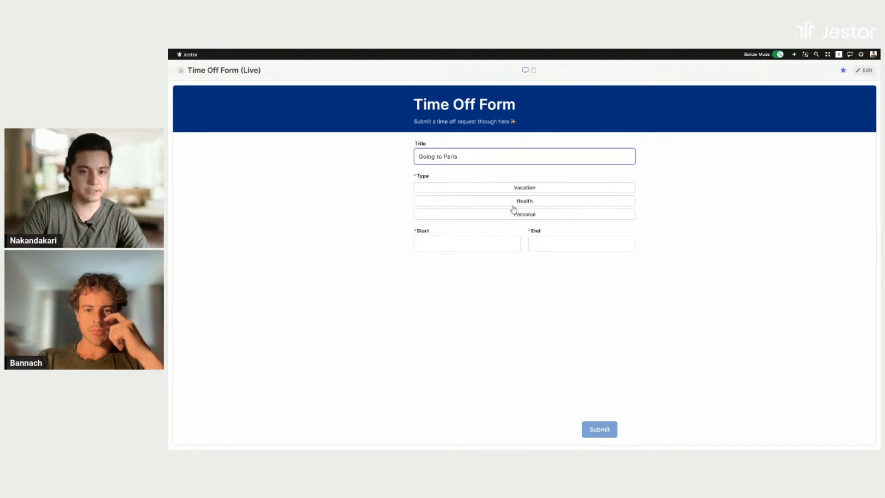
{"action": "left_click", "coordinate": [517, 186]}
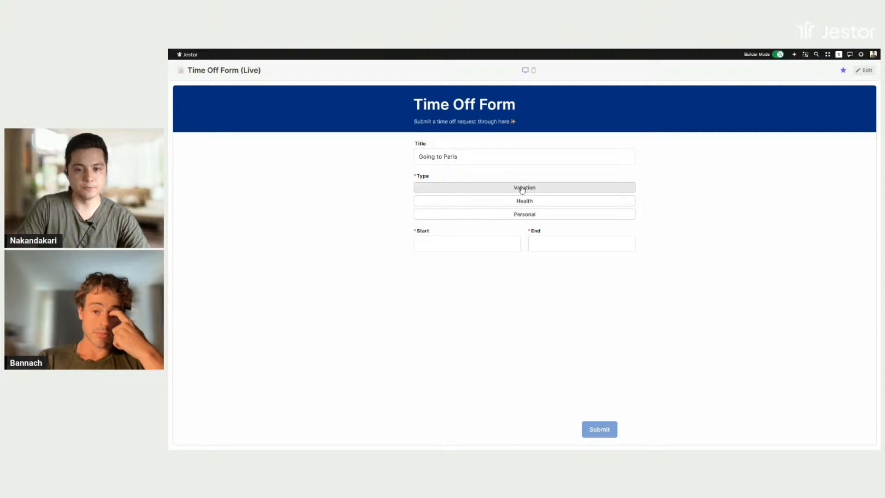
Set the request's start to 03/01/2024 and end to 03/08/2024, and submit the form.
{"action": "left_click", "coordinate": [452, 237]}
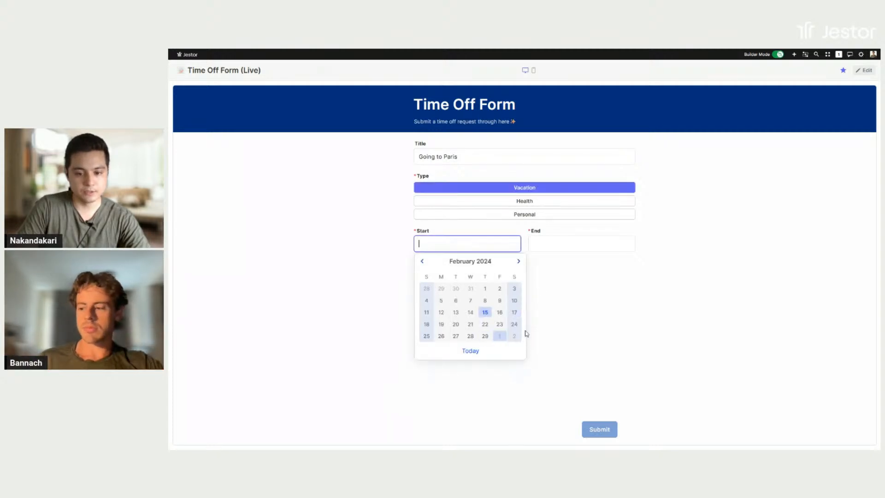
{"action": "left_click", "coordinate": [500, 336]}
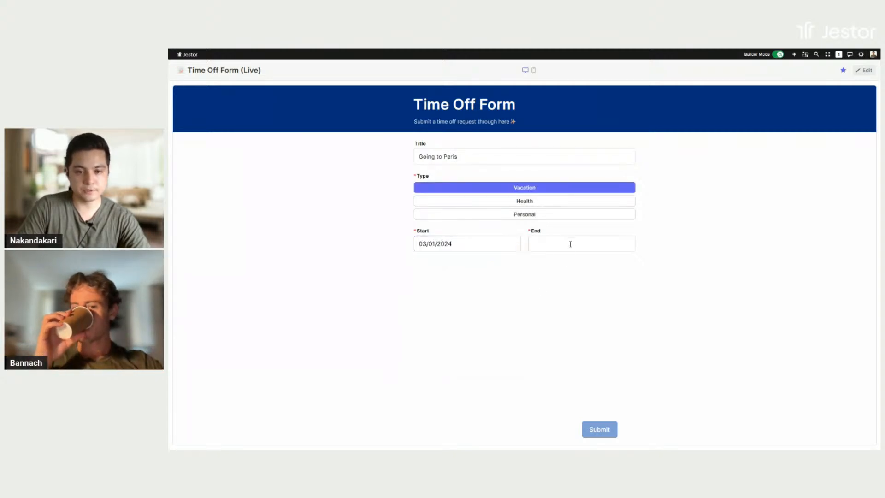
{"action": "left_click", "coordinate": [584, 244]}
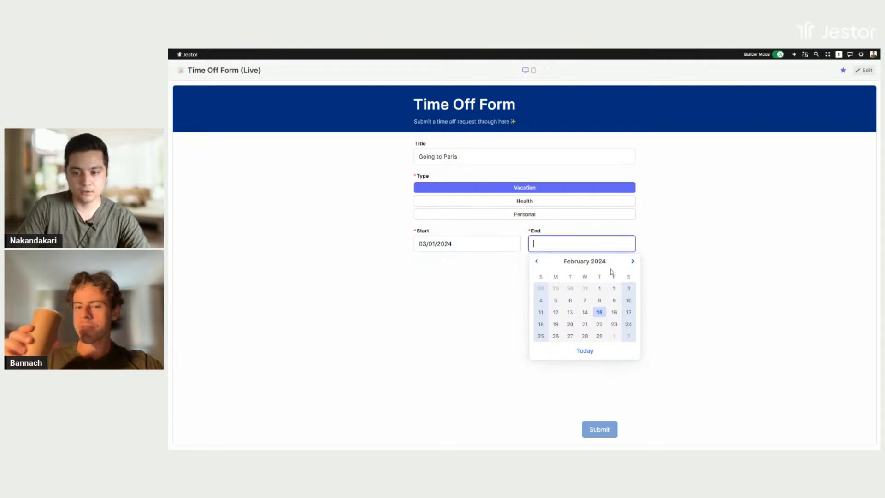
{"action": "left_click", "coordinate": [634, 261]}
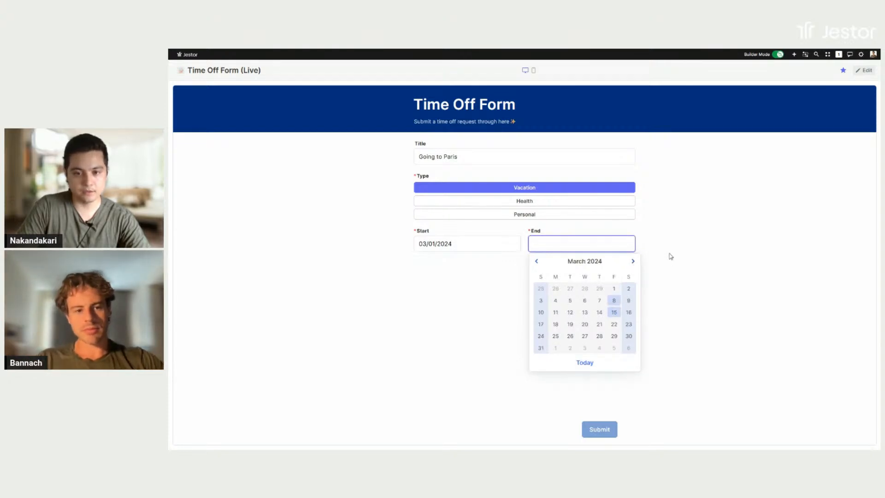
{"action": "left_click", "coordinate": [598, 430]}
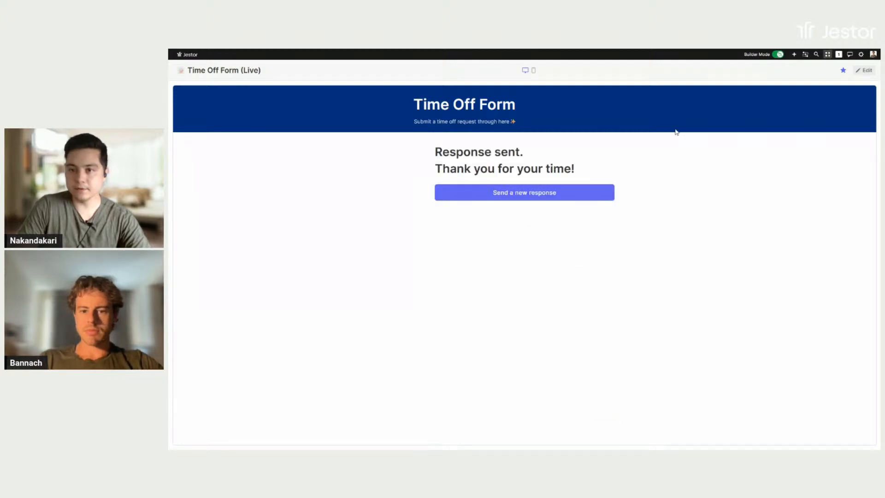
Open the Time Off Requests Database table and examine the submitted request's record across all columns.
{"action": "left_click", "coordinate": [827, 54]}
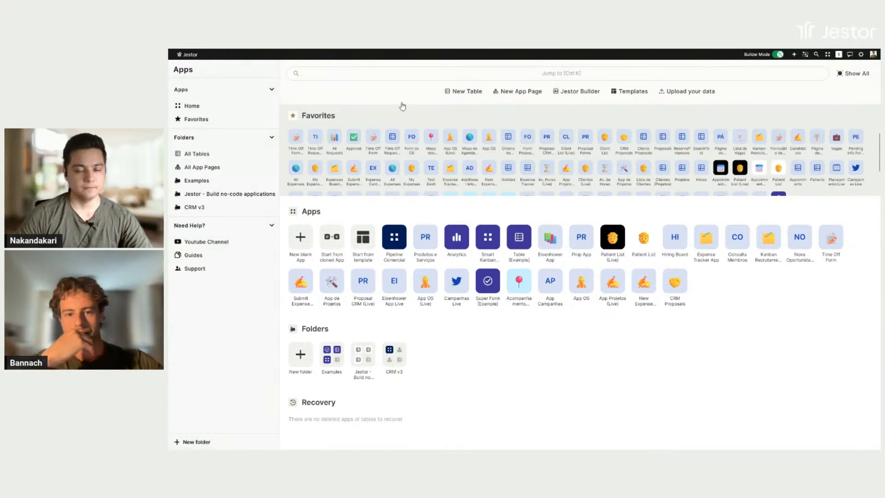
{"action": "left_click", "coordinate": [508, 168]}
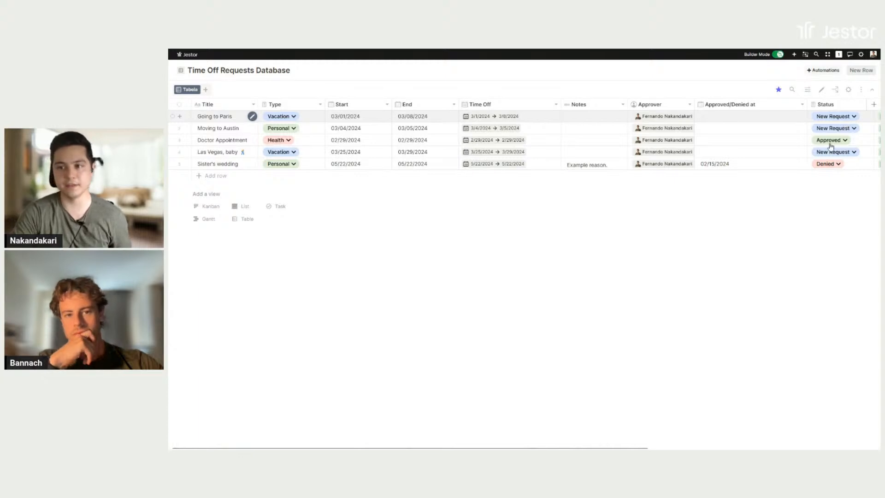
{"action": "scroll", "coordinate": [532, 292], "scroll_direction": "right", "scroll_amount": 7}
{"action": "scroll", "coordinate": [701, 249], "scroll_direction": "left", "scroll_amount": 7}
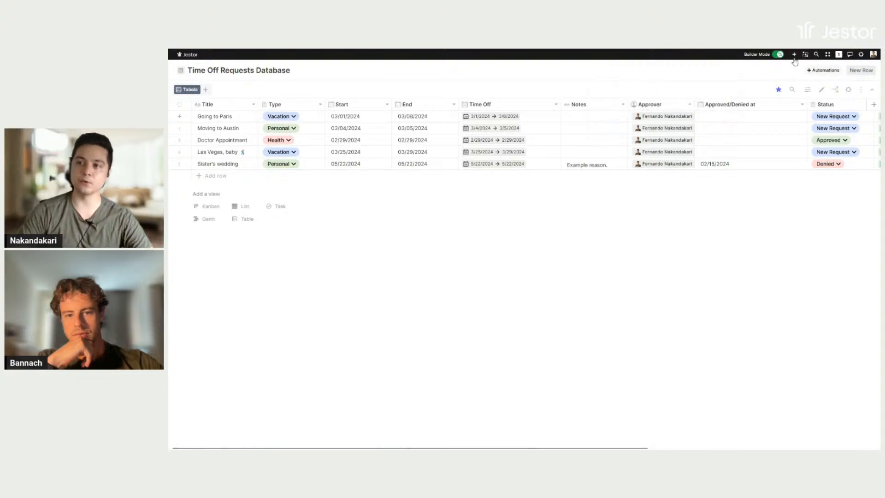
Create a new blank app titled "Approval List (Live)".
{"action": "left_click", "coordinate": [793, 54]}
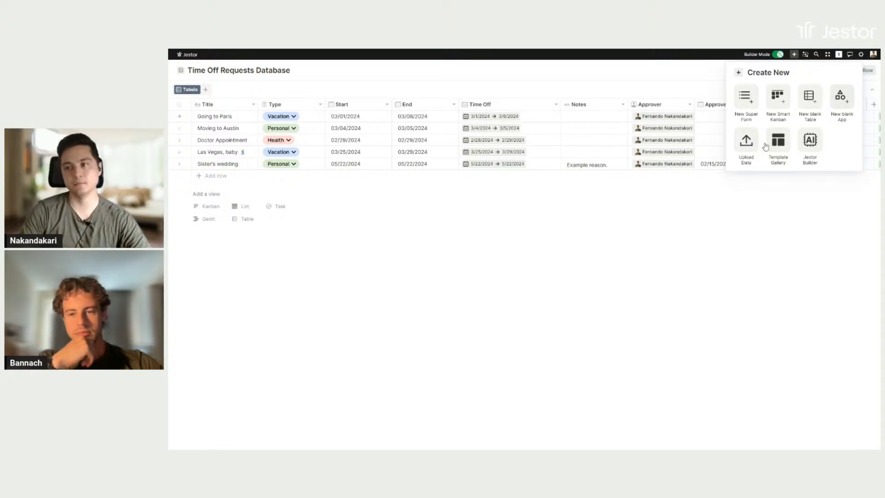
{"action": "left_click", "coordinate": [842, 97]}
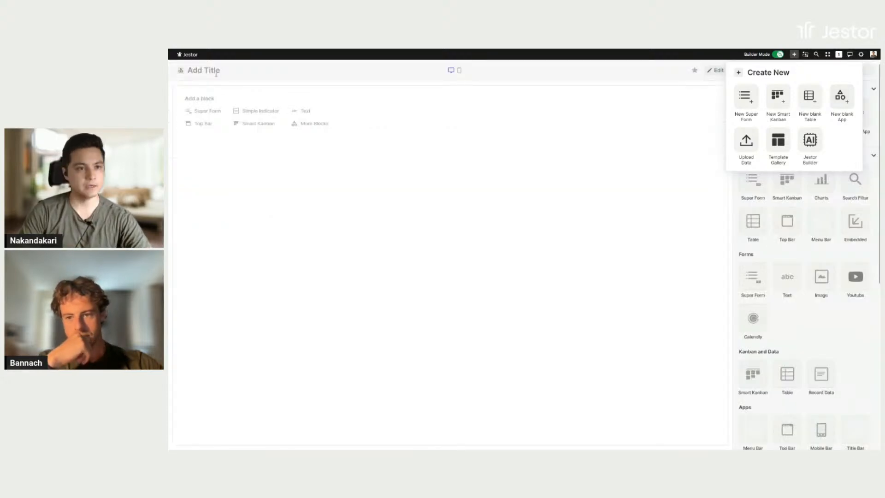
{"action": "left_click", "coordinate": [214, 70]}
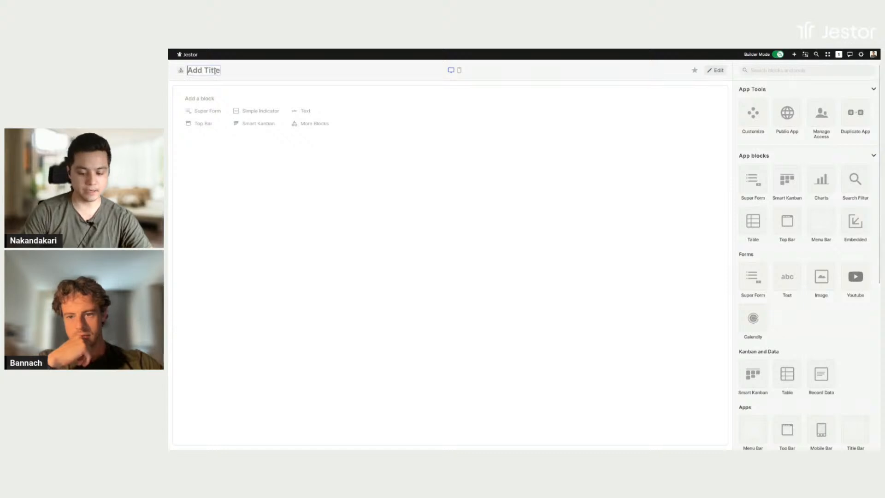
{"action": "type", "text": "Approval List"}
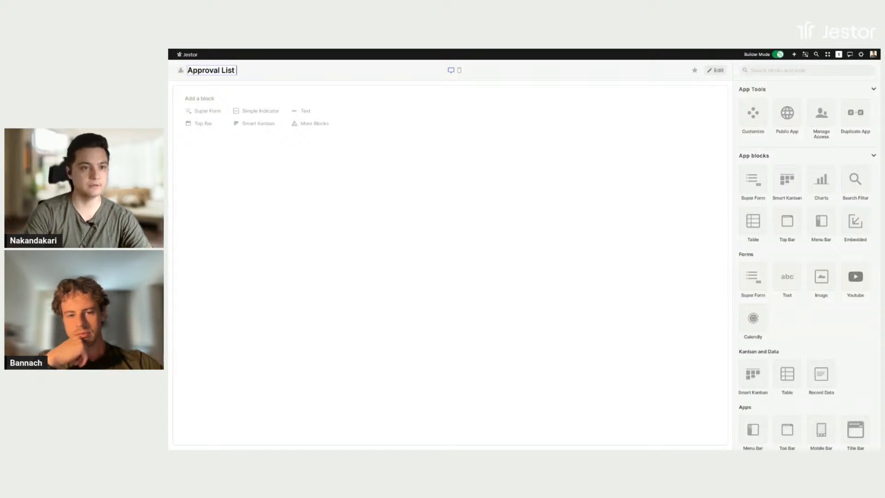
{"action": "type", "text": " (Live)"}
{"action": "key", "text": "Return"}
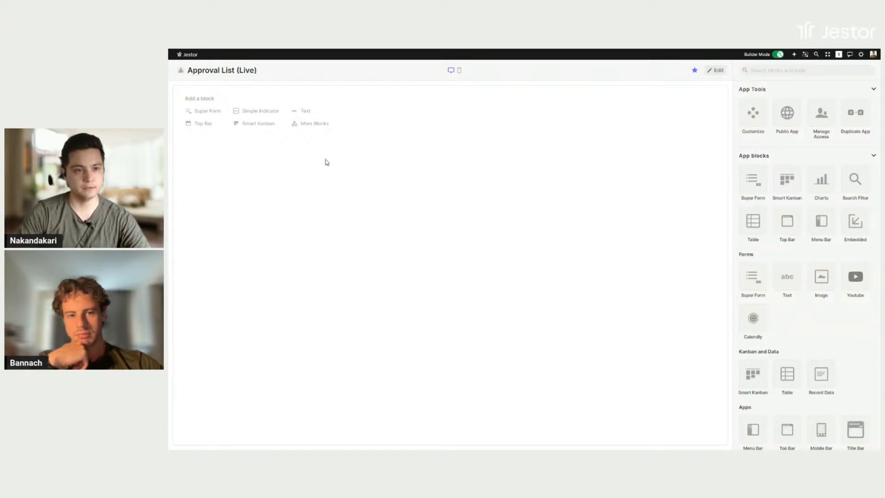
Set the app's icon to the green check mark emoji, searching emojis for "ok", and save it.
{"action": "left_click", "coordinate": [181, 71]}
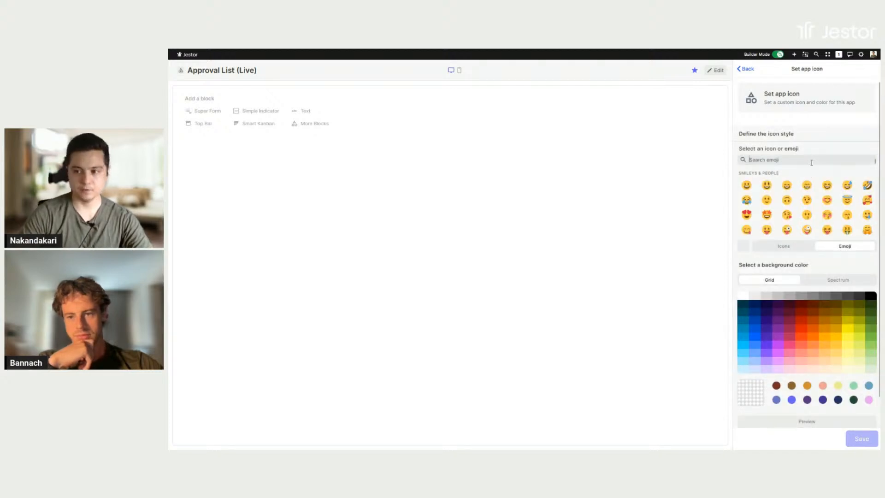
{"action": "type", "text": "ok"}
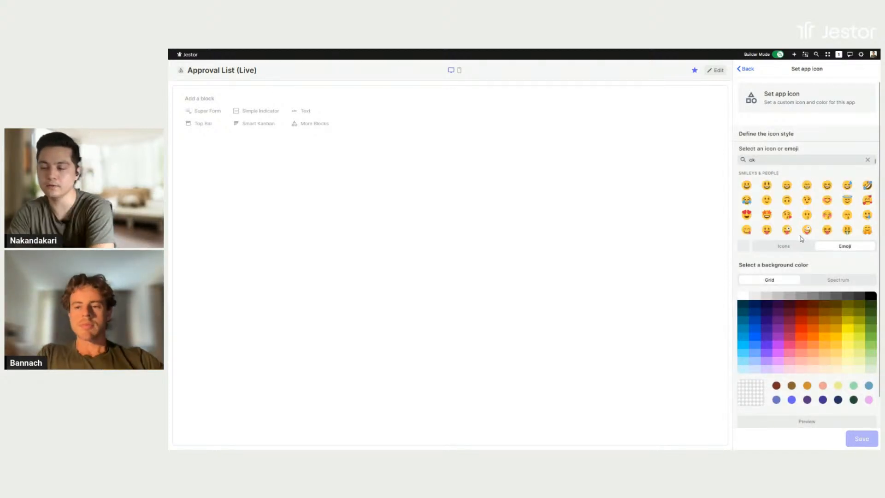
{"action": "left_click", "coordinate": [787, 206]}
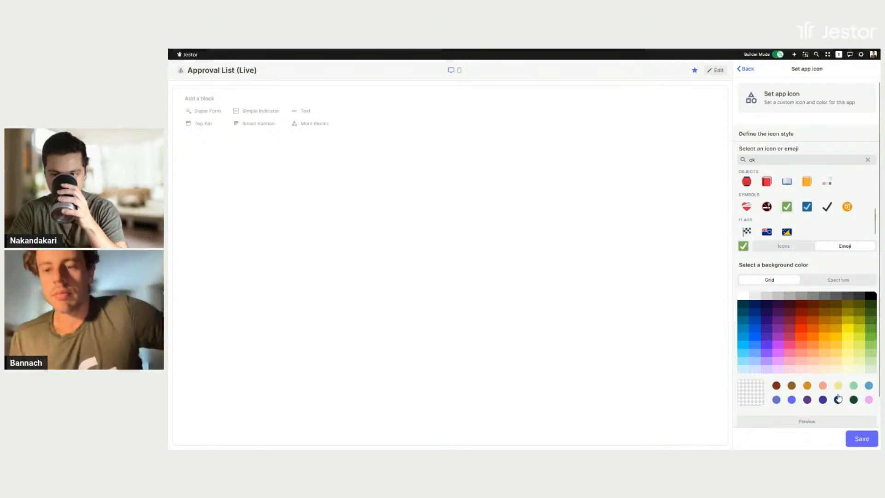
{"action": "left_click", "coordinate": [860, 437]}
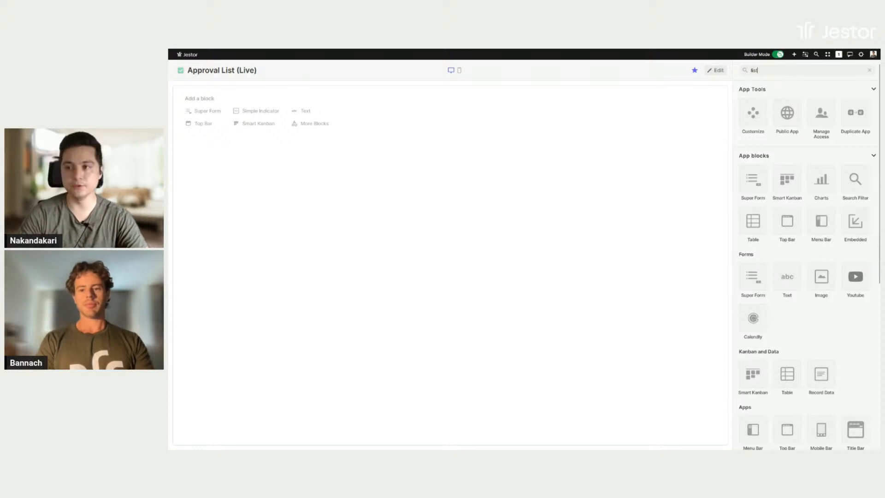
Add a List View block based on the Time Off Requests Database table, sorted by Created at.
{"action": "left_click", "coordinate": [756, 138]}
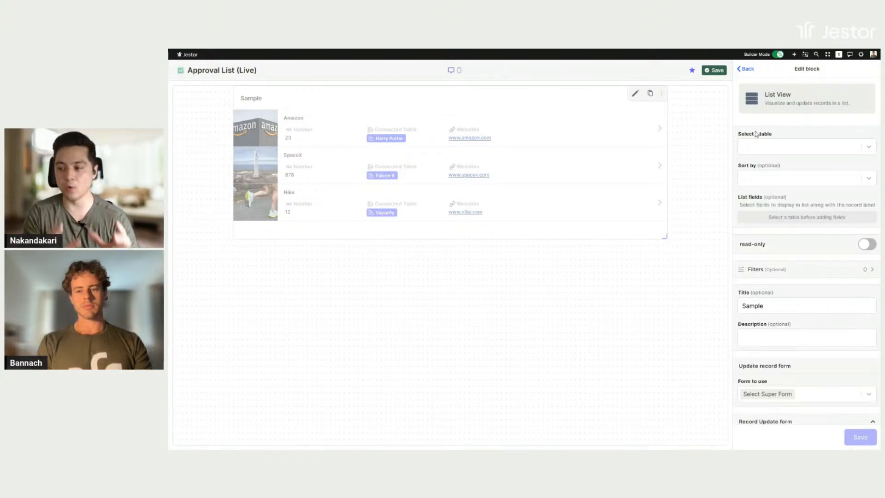
{"action": "left_click", "coordinate": [763, 149]}
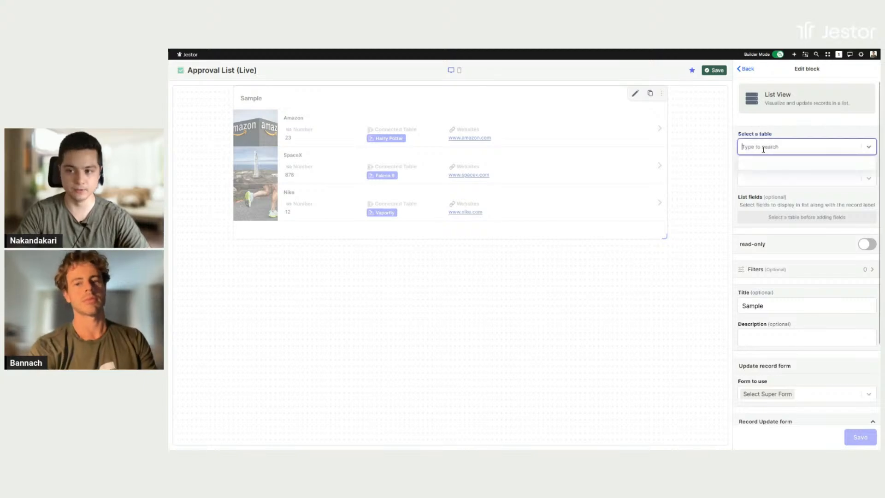
{"action": "type", "text": "tm"}
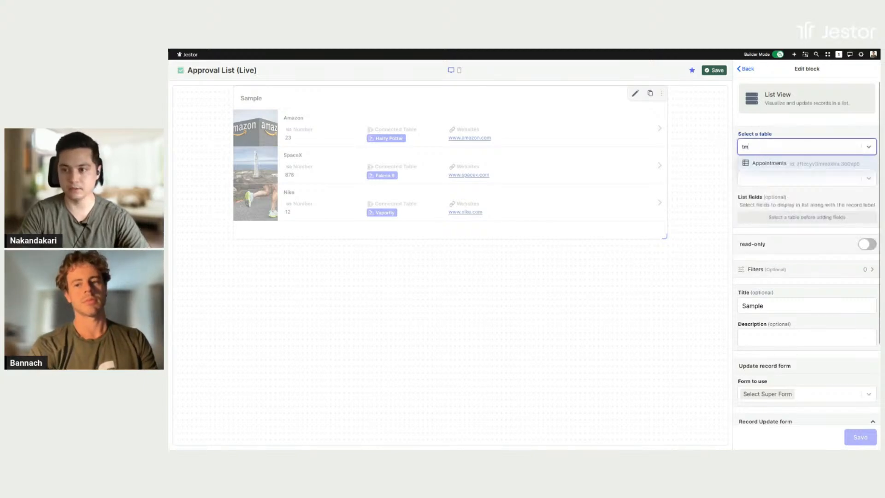
{"action": "key", "text": "BackSpace"}
{"action": "type", "text": "im"}
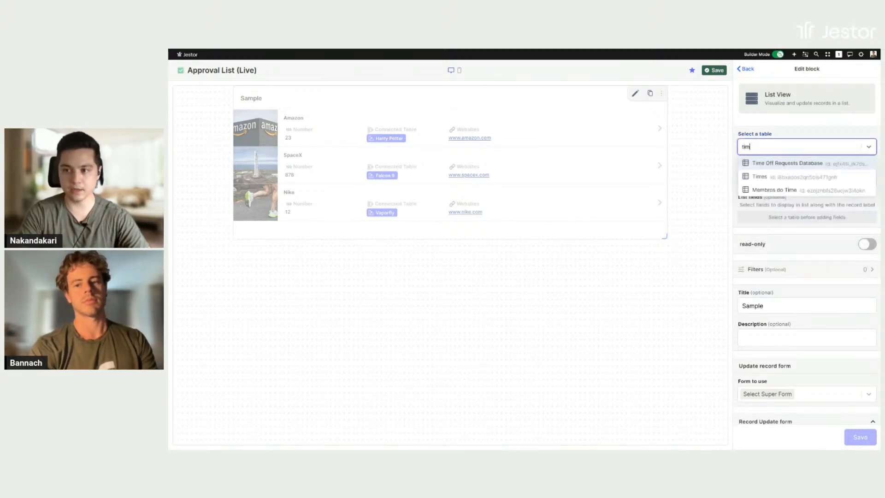
{"action": "left_click", "coordinate": [766, 164]}
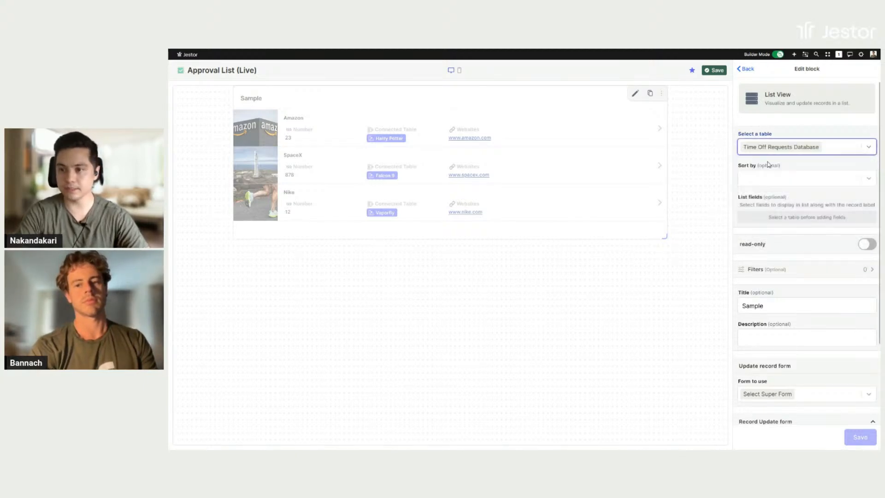
{"action": "left_click", "coordinate": [804, 184]}
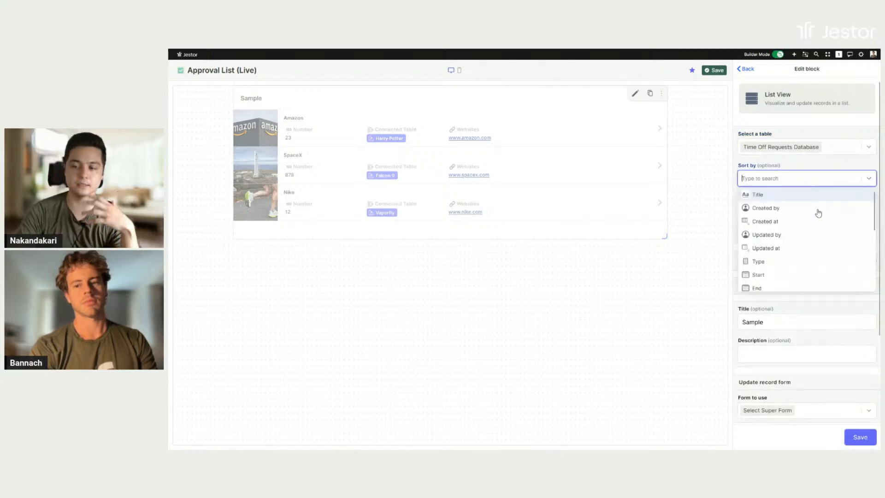
{"action": "left_click", "coordinate": [784, 223]}
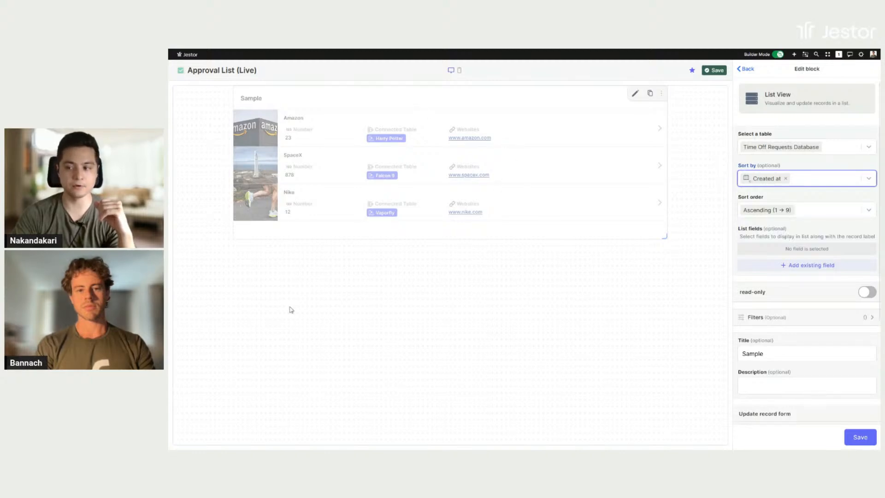
Add the Type, Created by and Time Off fields to the List View block, in that order.
{"action": "left_click", "coordinate": [828, 268]}
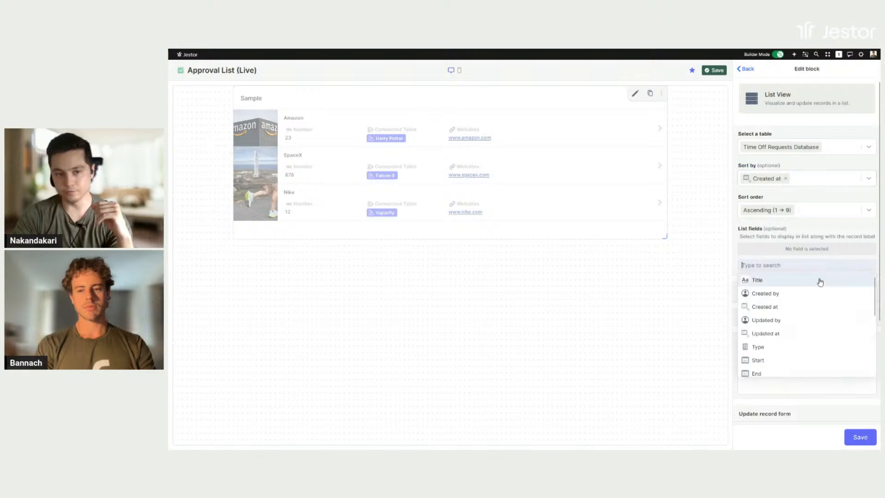
{"action": "scroll", "coordinate": [811, 304], "scroll_direction": "down", "scroll_amount": 2}
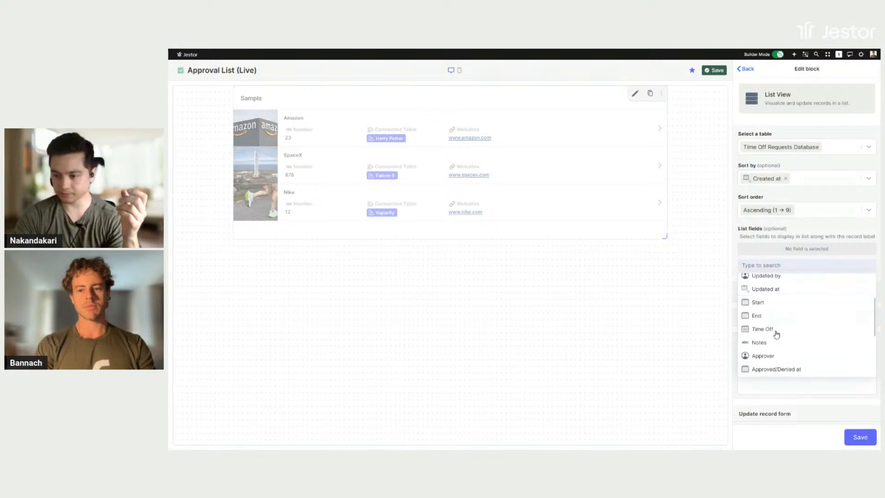
{"action": "left_click", "coordinate": [776, 335]}
{"action": "left_click", "coordinate": [801, 328]}
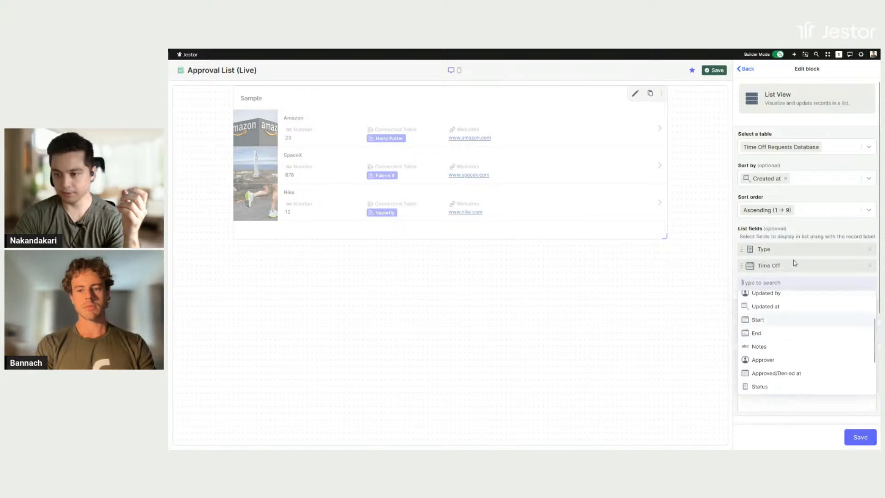
{"action": "scroll", "coordinate": [812, 340], "scroll_direction": "down", "scroll_amount": 1}
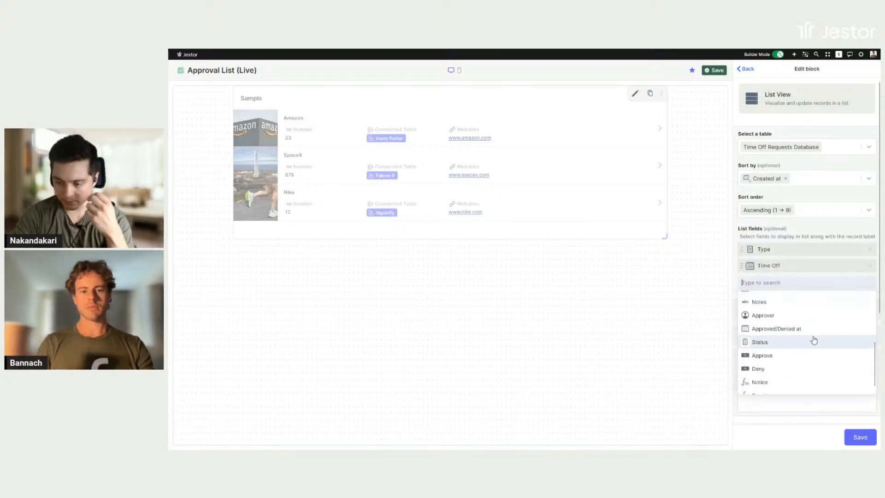
{"action": "scroll", "coordinate": [815, 346], "scroll_direction": "up", "scroll_amount": 2}
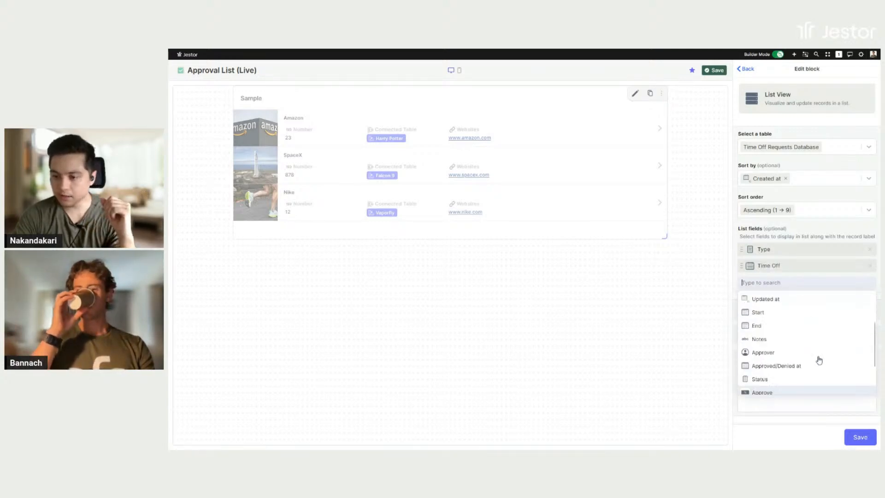
{"action": "scroll", "coordinate": [817, 357], "scroll_direction": "down", "scroll_amount": 3}
{"action": "scroll", "coordinate": [800, 362], "scroll_direction": "up", "scroll_amount": 2}
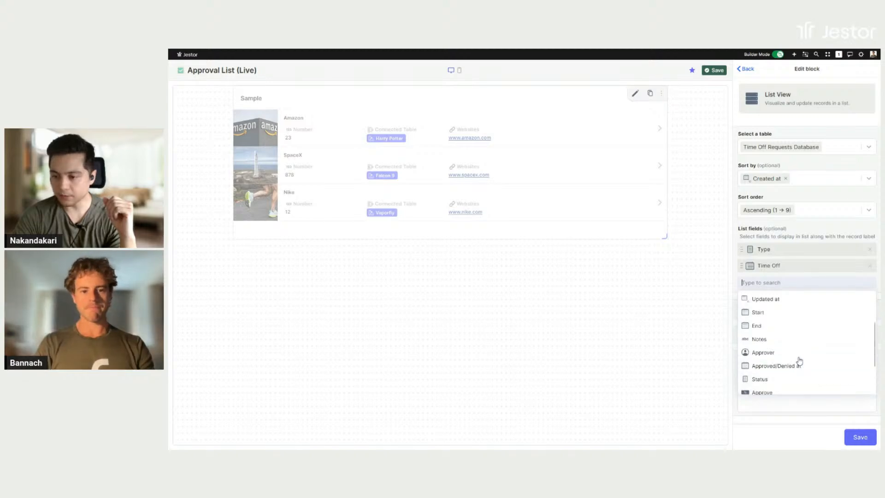
{"action": "scroll", "coordinate": [799, 361], "scroll_direction": "up", "scroll_amount": 2}
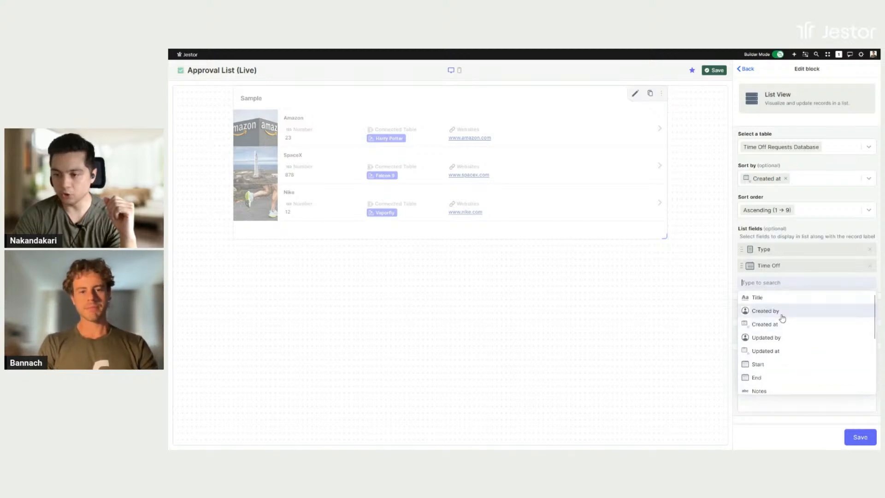
{"action": "left_click", "coordinate": [806, 239]}
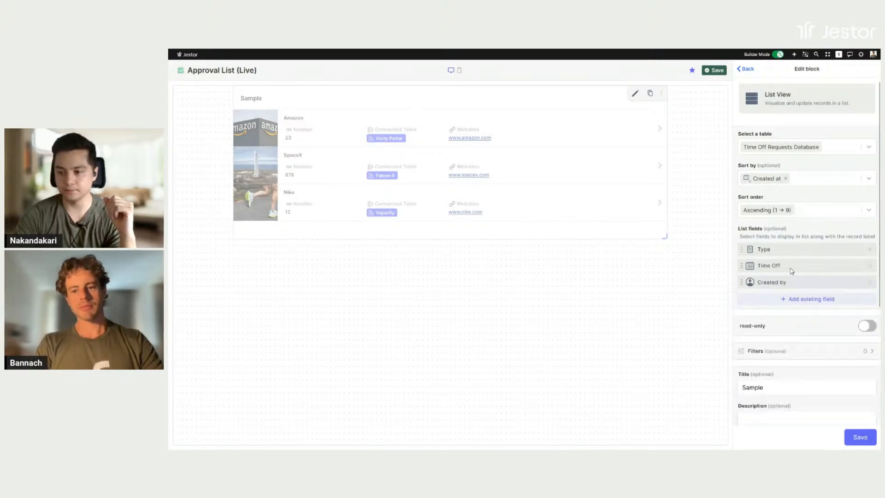
{"action": "left_click_drag", "start_coordinate": [791, 271], "coordinate": [808, 281]}
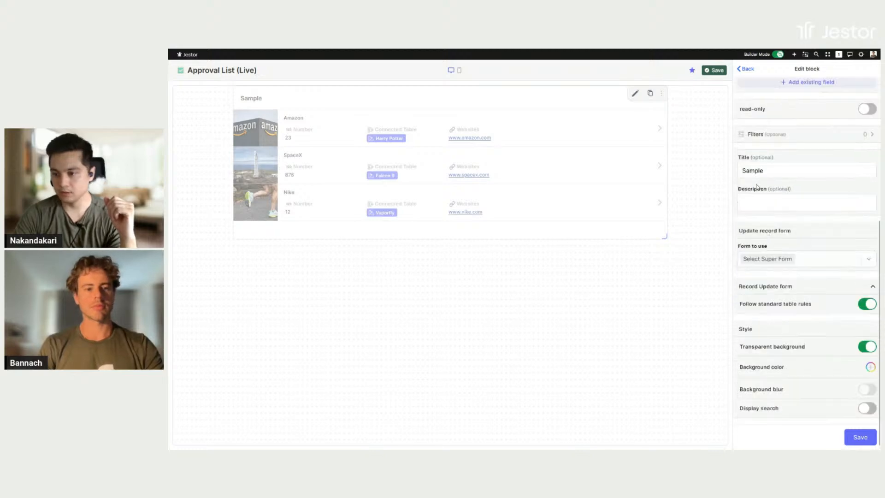
Save the List View block with the title "Approval List" and enlarge it to span the full canvas width.
{"action": "double_click", "coordinate": [752, 170]}
{"action": "type", "text": "Approval List"}
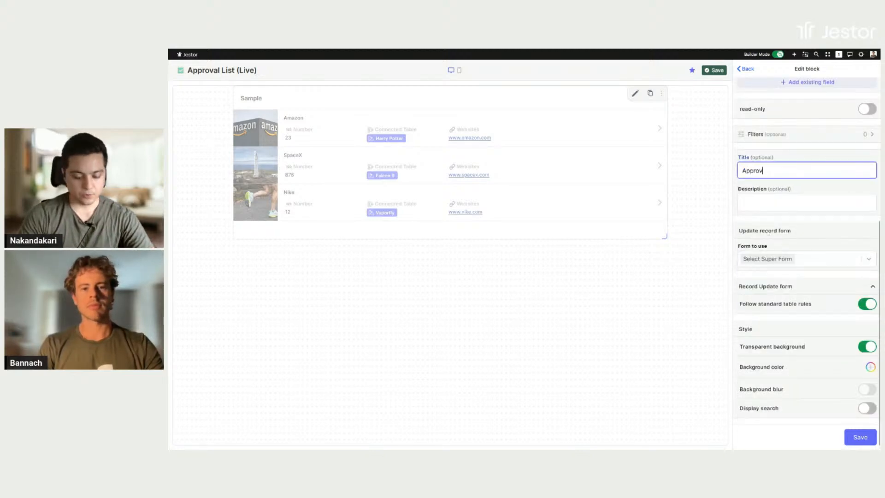
{"action": "left_click", "coordinate": [869, 441]}
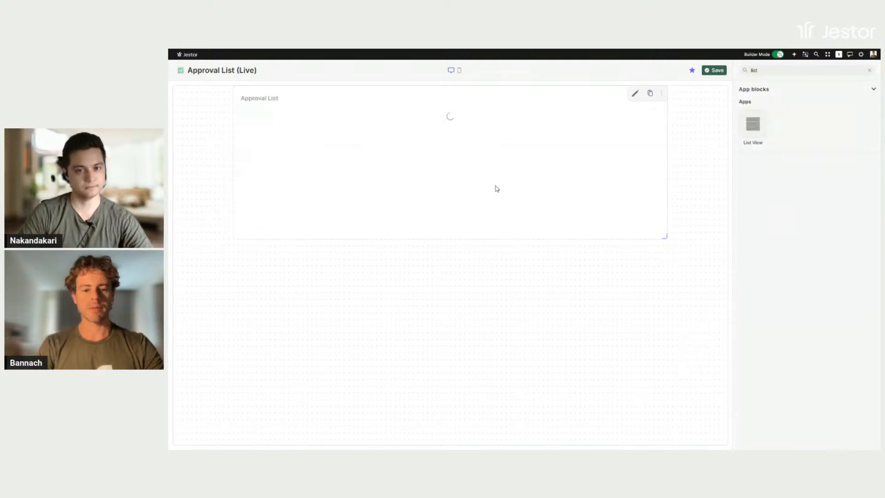
{"action": "left_click_drag", "start_coordinate": [510, 199], "coordinate": [451, 200]}
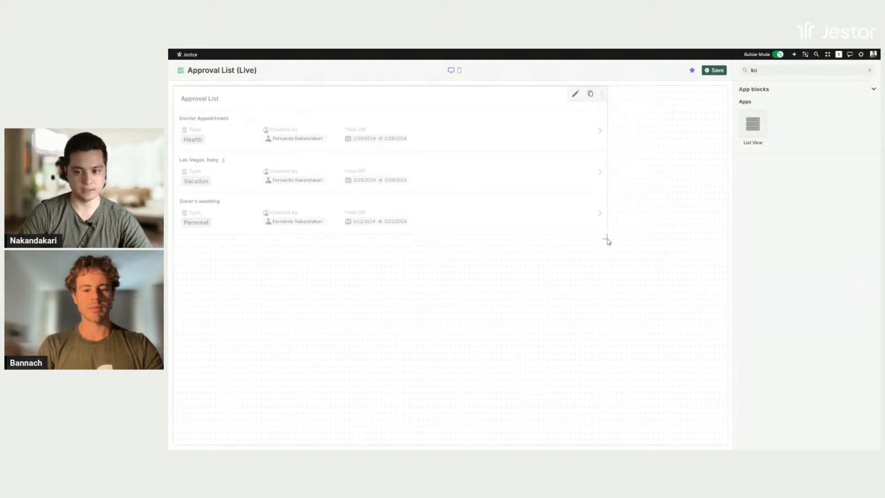
{"action": "left_click_drag", "start_coordinate": [606, 240], "coordinate": [752, 407]}
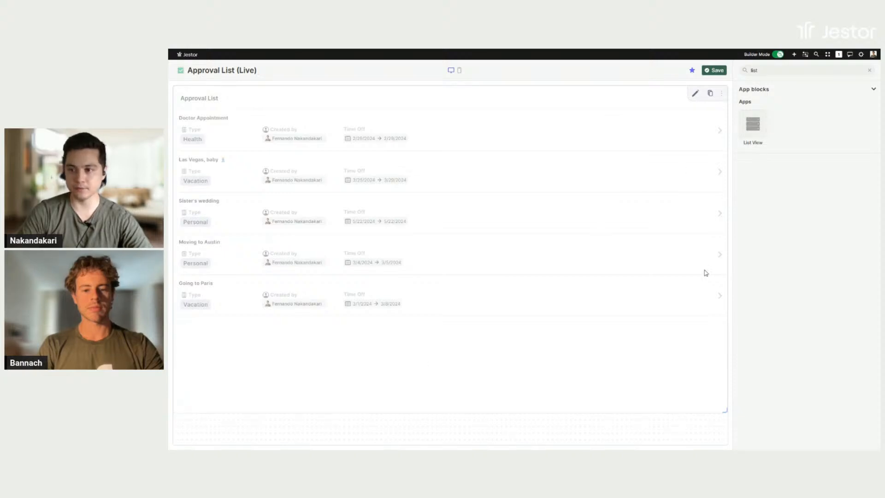
Add the Approve and Deny button fields to the Approval List block's list fields.
{"action": "left_click", "coordinate": [696, 95]}
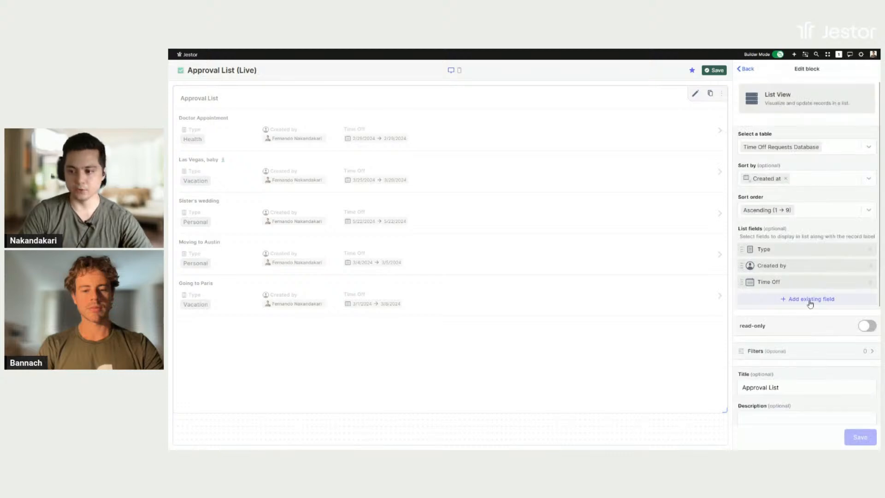
{"action": "left_click", "coordinate": [810, 299]}
{"action": "scroll", "coordinate": [811, 355], "scroll_direction": "down", "scroll_amount": 3}
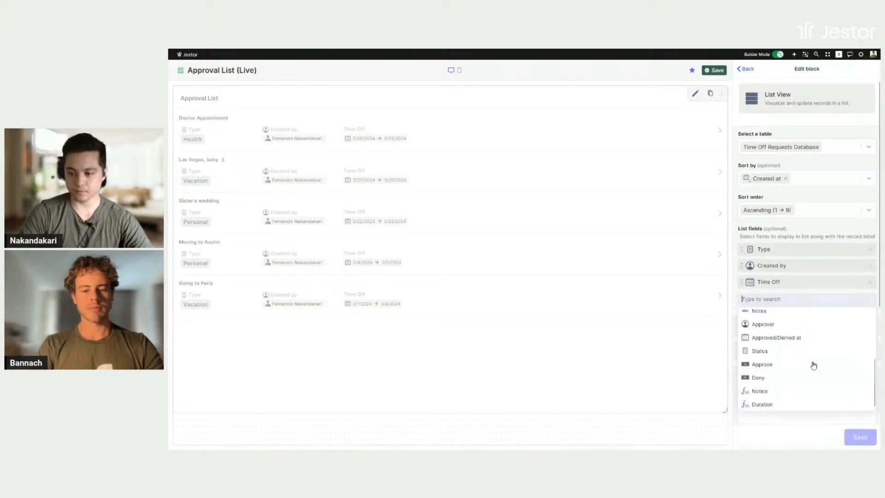
{"action": "left_click", "coordinate": [781, 368]}
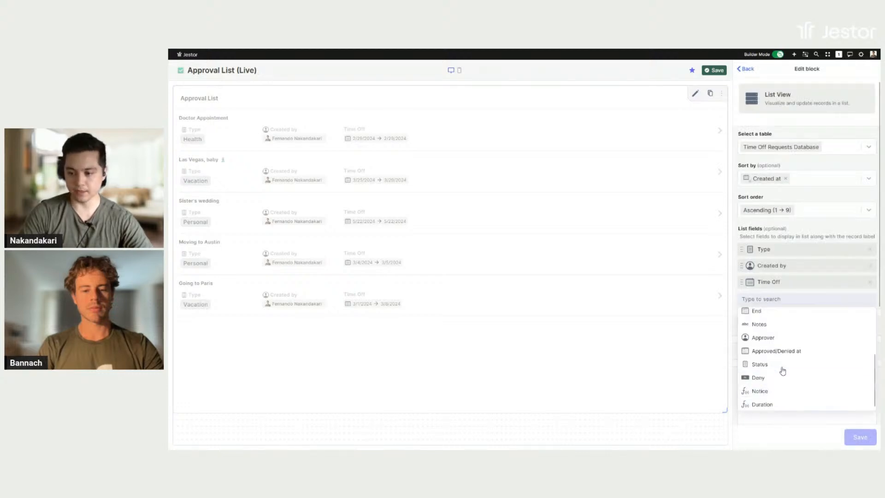
{"action": "left_click", "coordinate": [769, 395]}
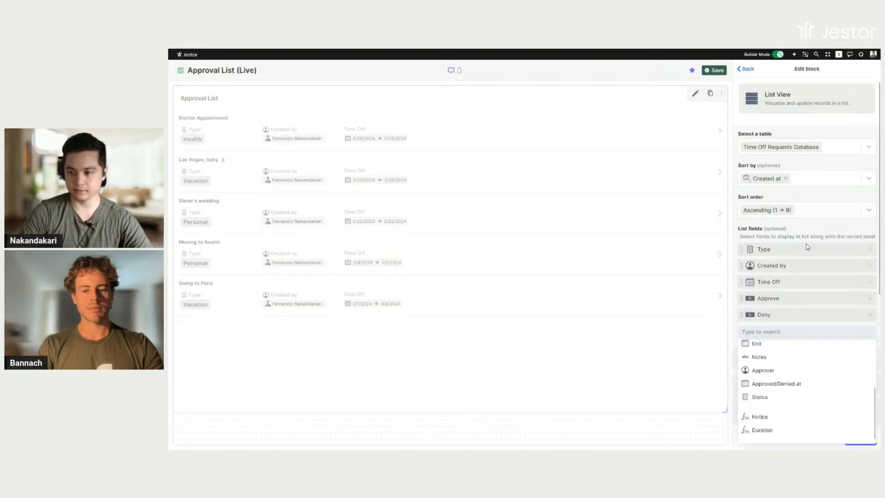
{"action": "left_click", "coordinate": [811, 232]}
Add a filter rule to the Approval List block requiring that Status is any of New Request.
{"action": "scroll", "coordinate": [802, 356], "scroll_direction": "down", "scroll_amount": 2}
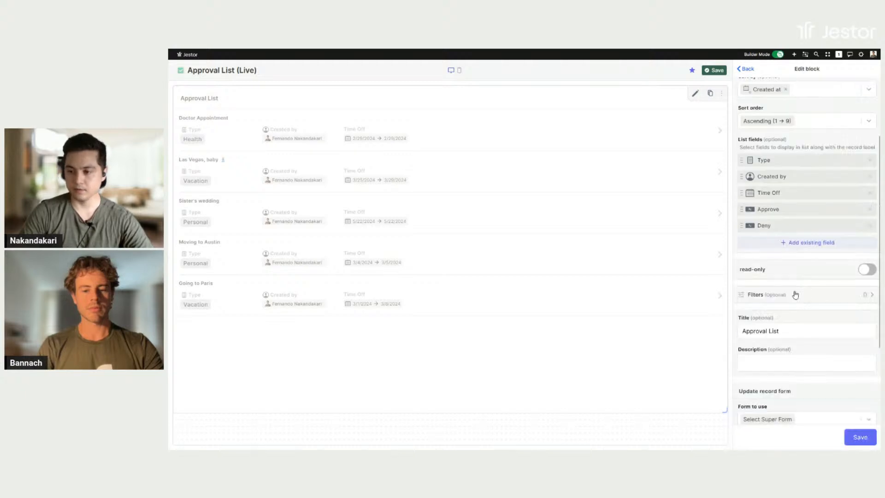
{"action": "left_click", "coordinate": [757, 300]}
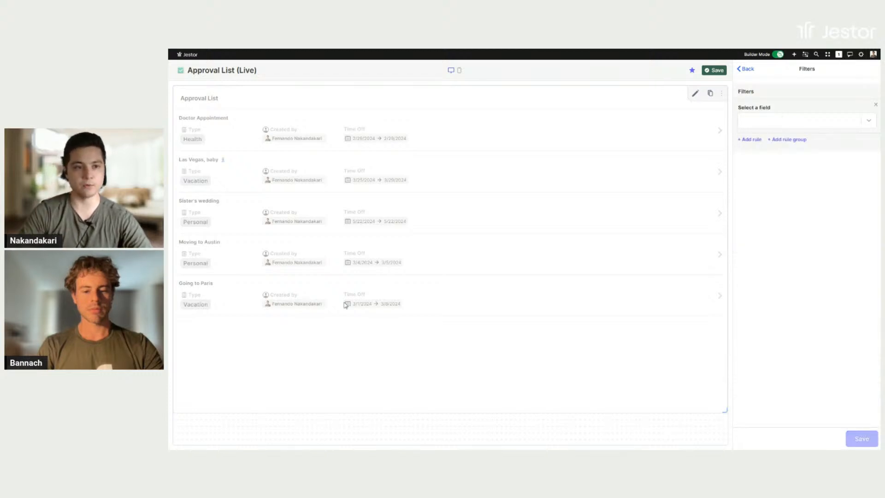
{"action": "left_click", "coordinate": [770, 129]}
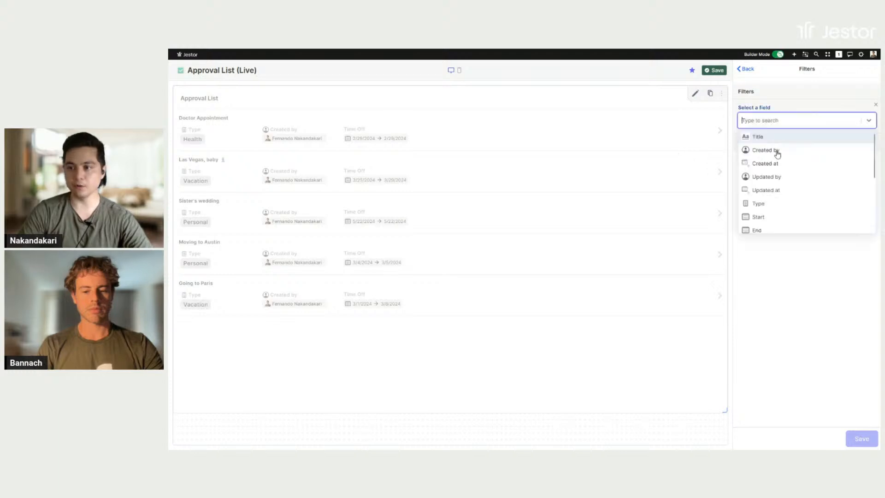
{"action": "scroll", "coordinate": [770, 193], "scroll_direction": "down", "scroll_amount": 3}
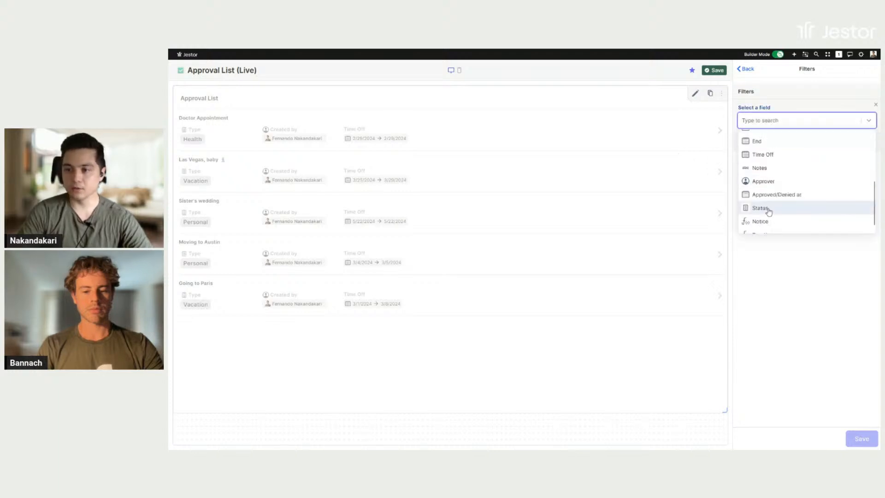
{"action": "left_click", "coordinate": [765, 208]}
{"action": "left_click", "coordinate": [772, 183]}
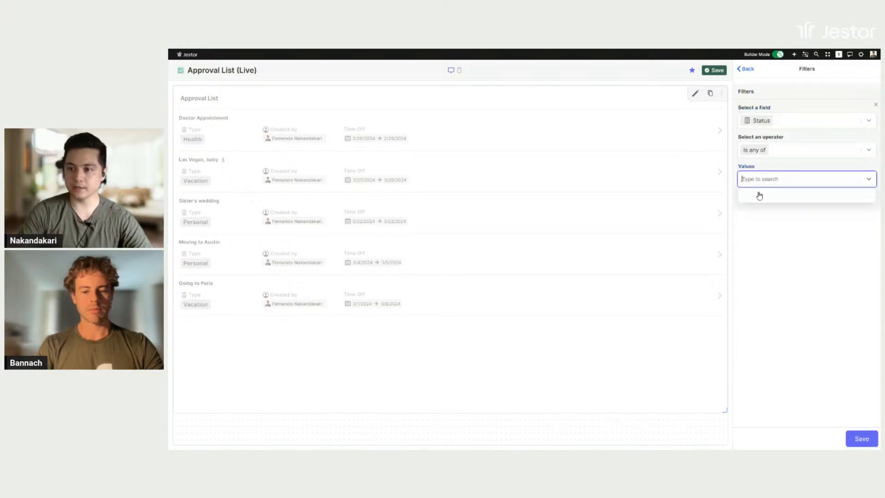
{"action": "left_click", "coordinate": [759, 194]}
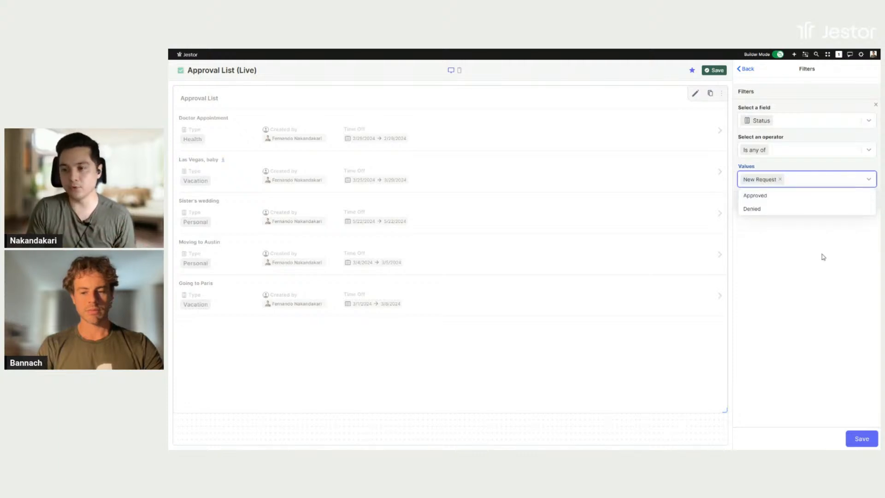
{"action": "left_click", "coordinate": [823, 257]}
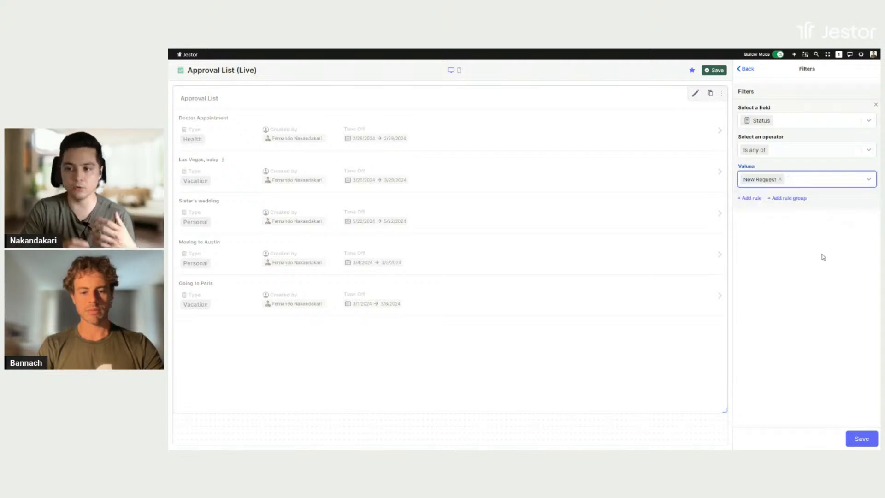
Add a second filter rule joined with And, requiring that Approver is any of Logged user, and save the filters.
{"action": "left_click", "coordinate": [751, 199]}
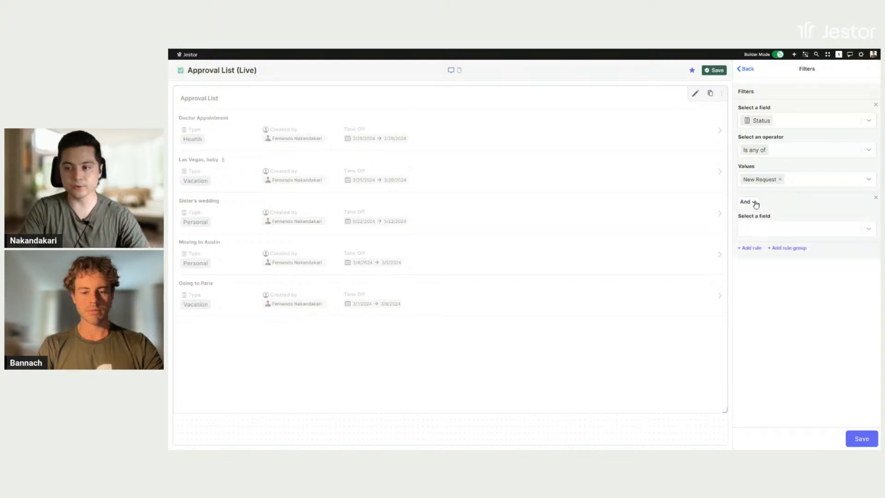
{"action": "left_click", "coordinate": [805, 228]}
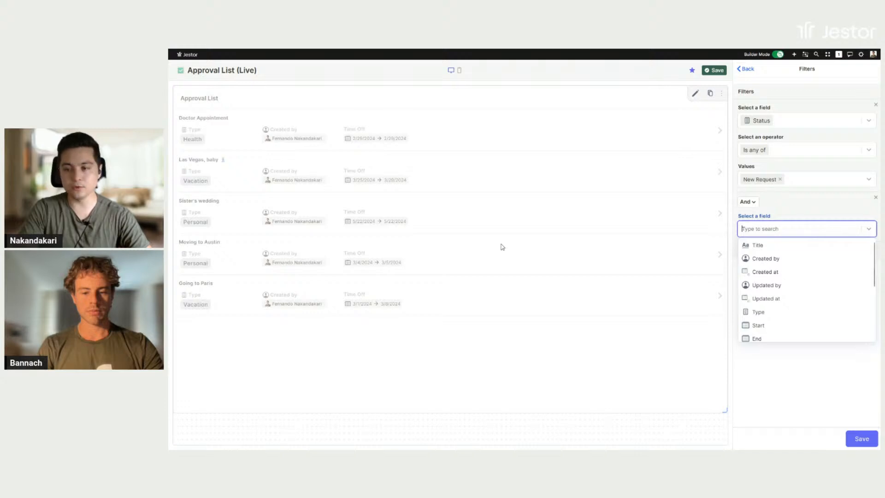
{"action": "scroll", "coordinate": [817, 269], "scroll_direction": "down", "scroll_amount": 3}
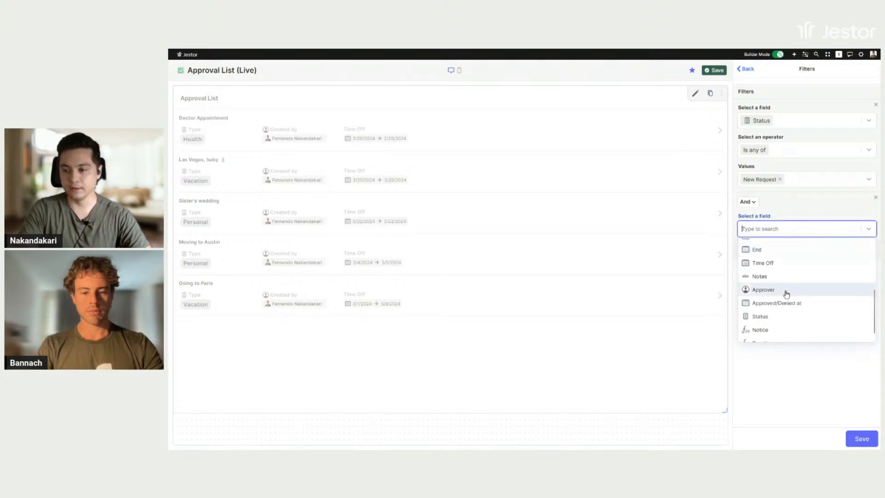
{"action": "left_click", "coordinate": [786, 290]}
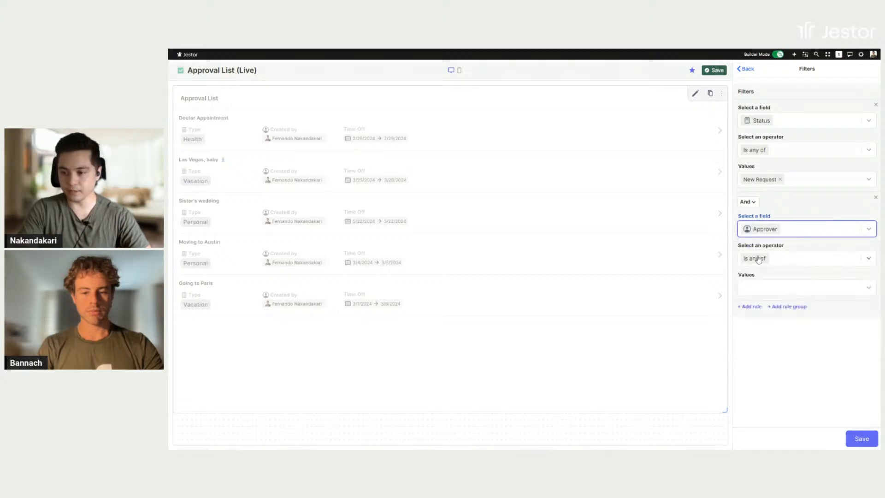
{"action": "left_click", "coordinate": [776, 288]}
{"action": "left_click", "coordinate": [772, 307]}
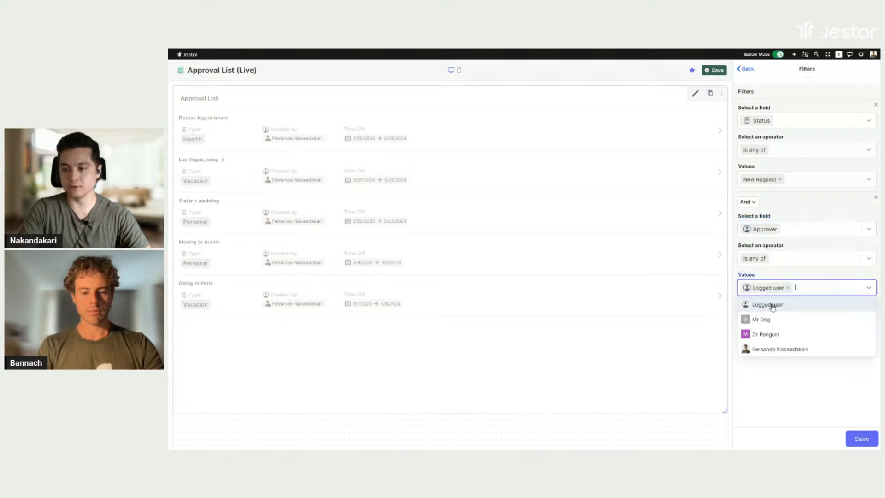
{"action": "left_click", "coordinate": [790, 401]}
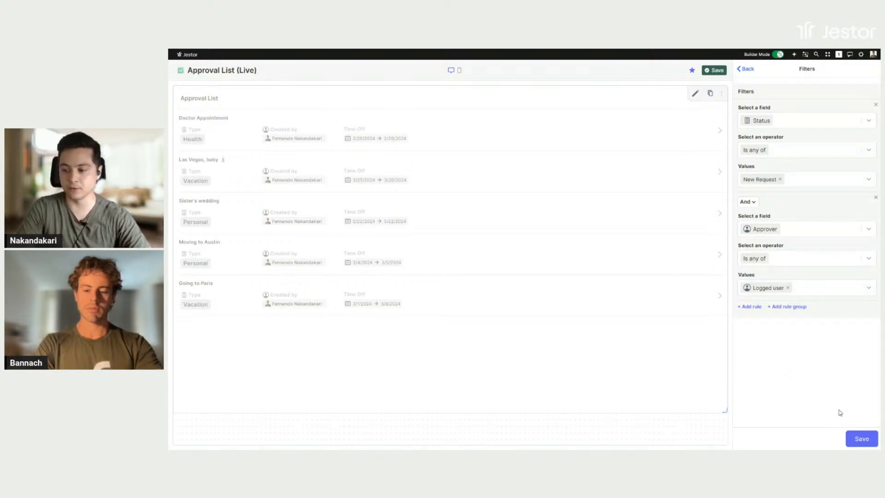
{"action": "left_click", "coordinate": [854, 442]}
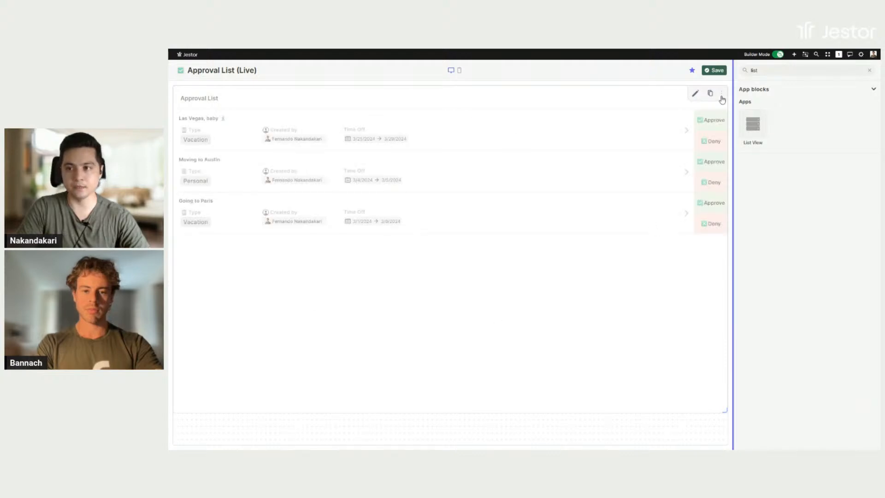
Save the Approval List (Live) app and view the details of the "Las Vegas, baby" request, closing the record again.
{"action": "left_click", "coordinate": [714, 70]}
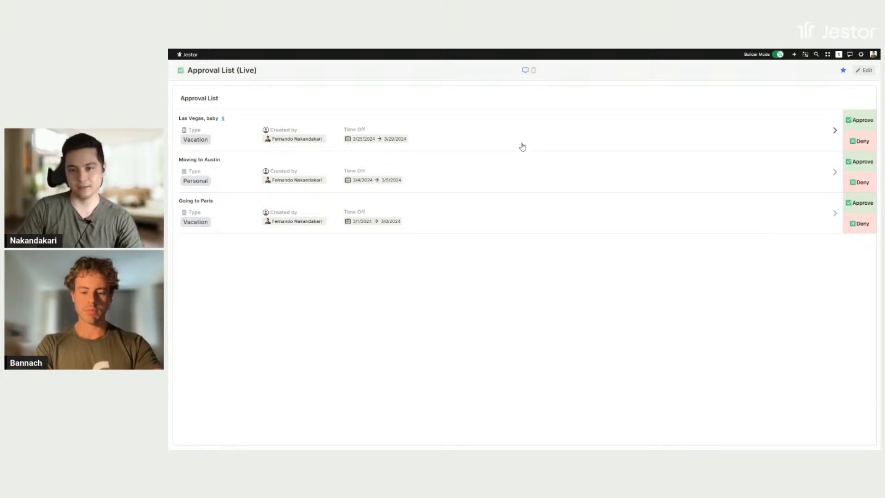
{"action": "left_click", "coordinate": [535, 173]}
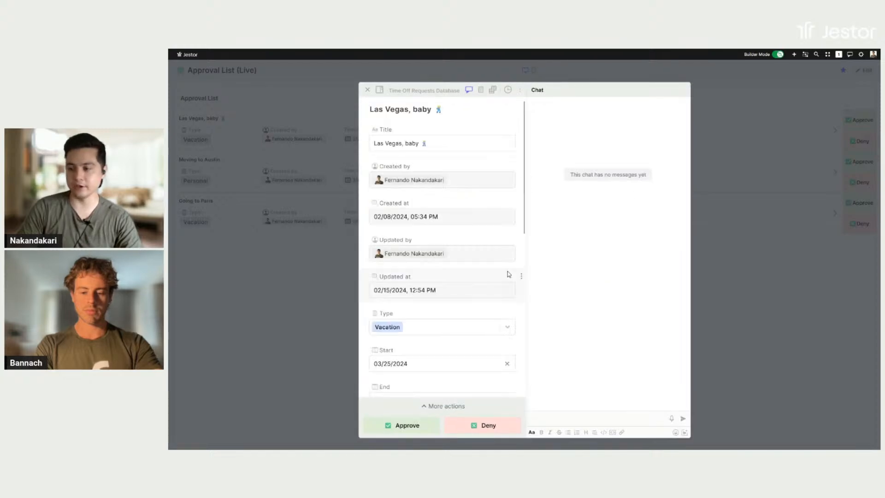
{"action": "left_click", "coordinate": [733, 204]}
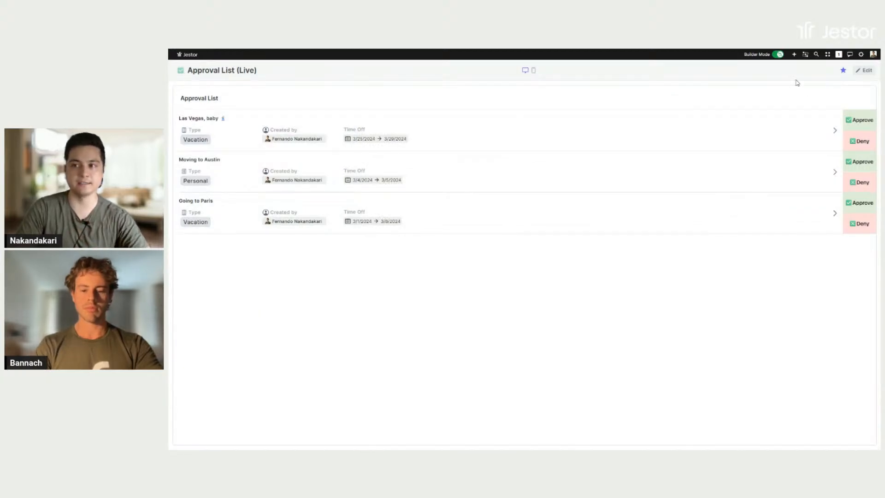
Create a new blank app and title it "All Requests (Live)".
{"action": "left_click", "coordinate": [793, 56]}
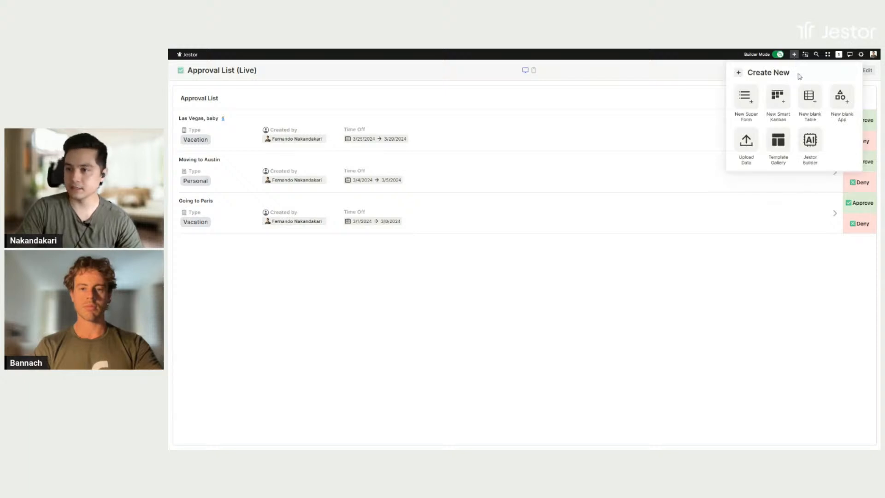
{"action": "left_click", "coordinate": [841, 97]}
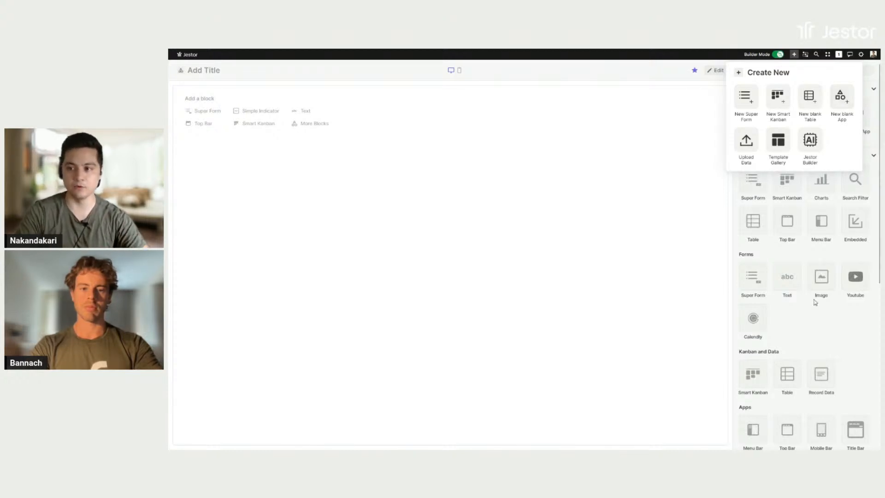
{"action": "left_click", "coordinate": [827, 335]}
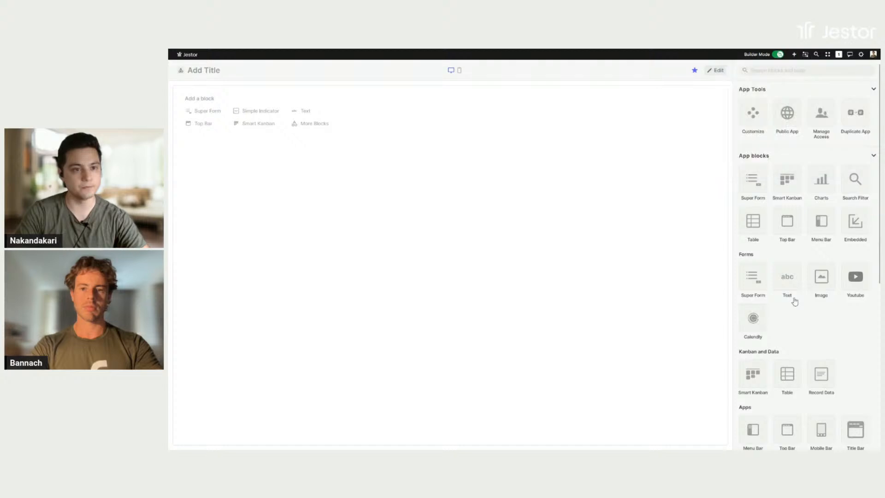
{"action": "left_click", "coordinate": [206, 72]}
{"action": "type", "text": "All Requests ("}
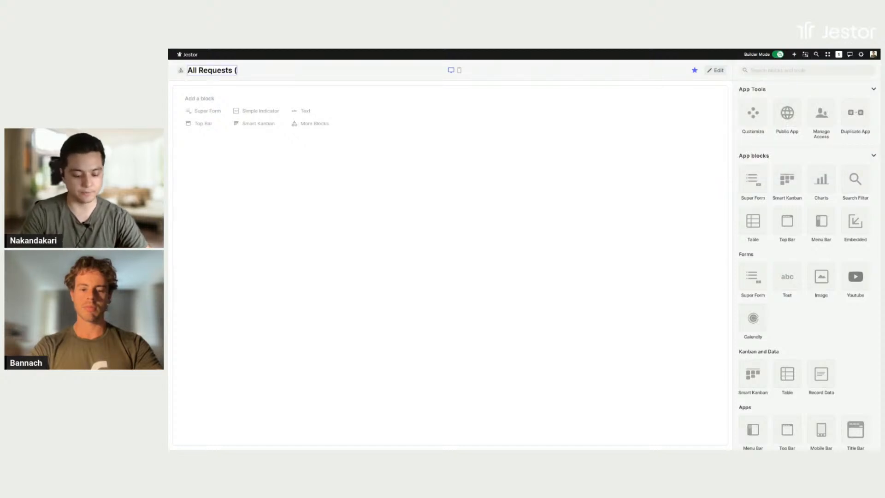
{"action": "type", "text": "Live)"}
{"action": "left_click", "coordinate": [349, 198]}
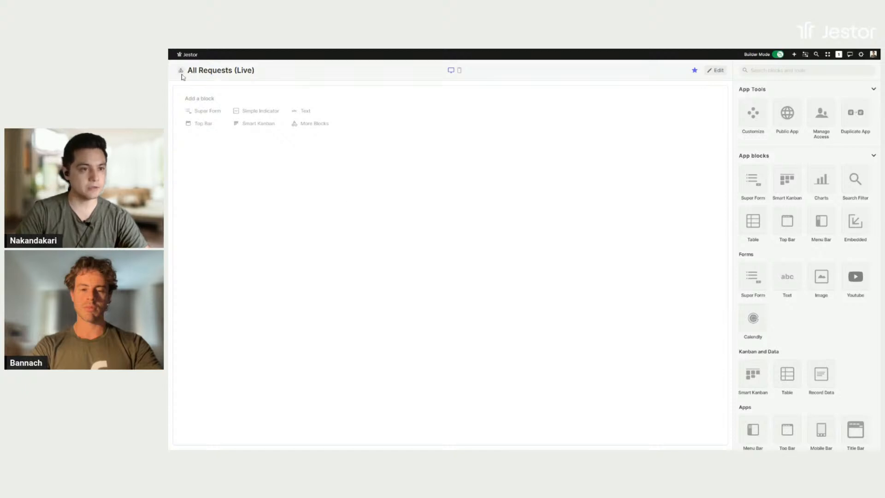
Search the emojis for "station", choose a stationery emoji as the app icon and save it.
{"action": "left_click", "coordinate": [182, 73]}
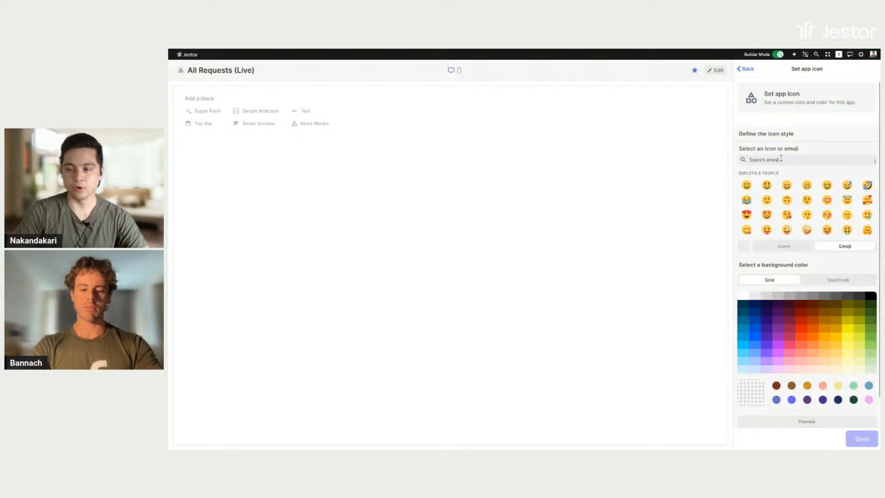
{"action": "left_click", "coordinate": [780, 158]}
{"action": "type", "text": "station"}
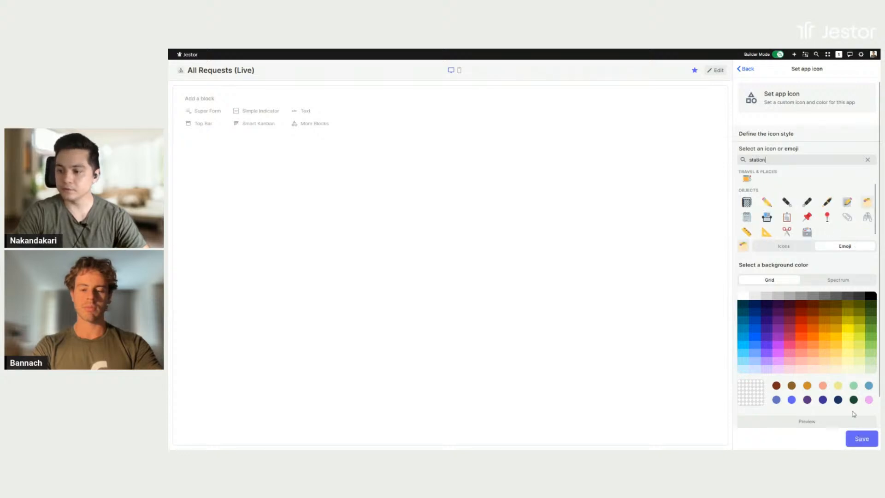
{"action": "left_click", "coordinate": [860, 439]}
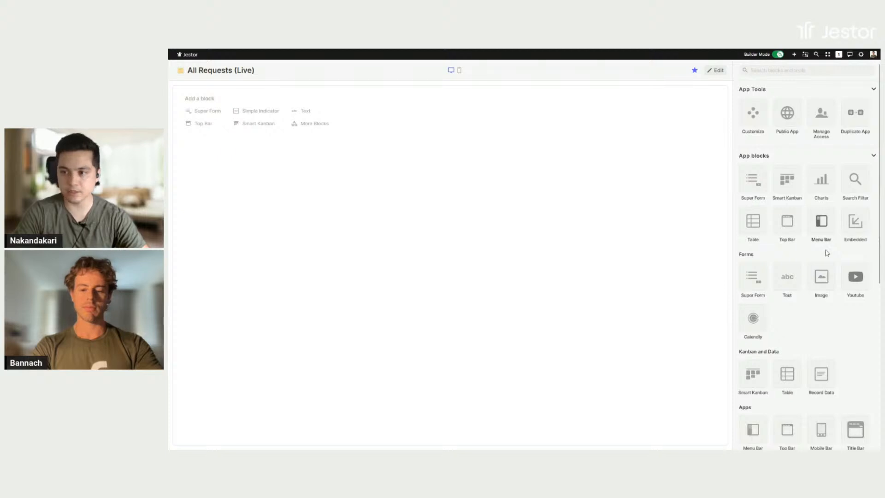
Add a Gantt block to the app and enlarge it to span the full canvas width.
{"action": "left_click", "coordinate": [795, 72]}
{"action": "type", "text": "gantt"}
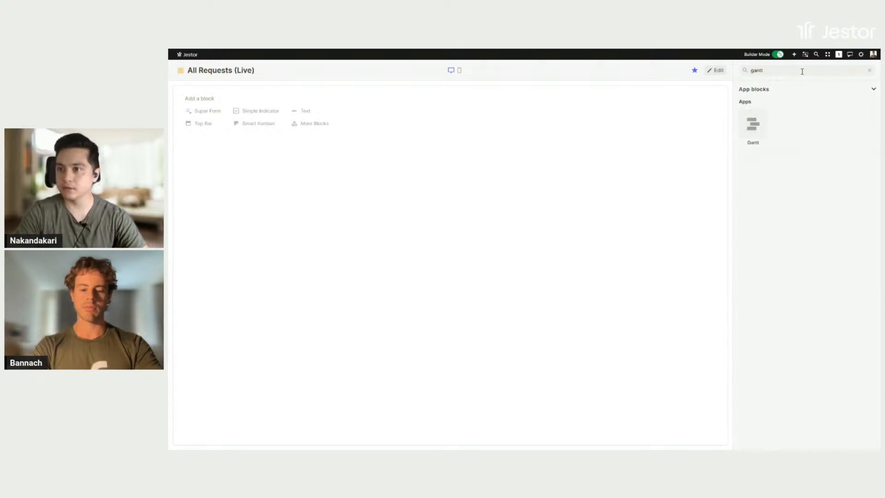
{"action": "left_click", "coordinate": [753, 124]}
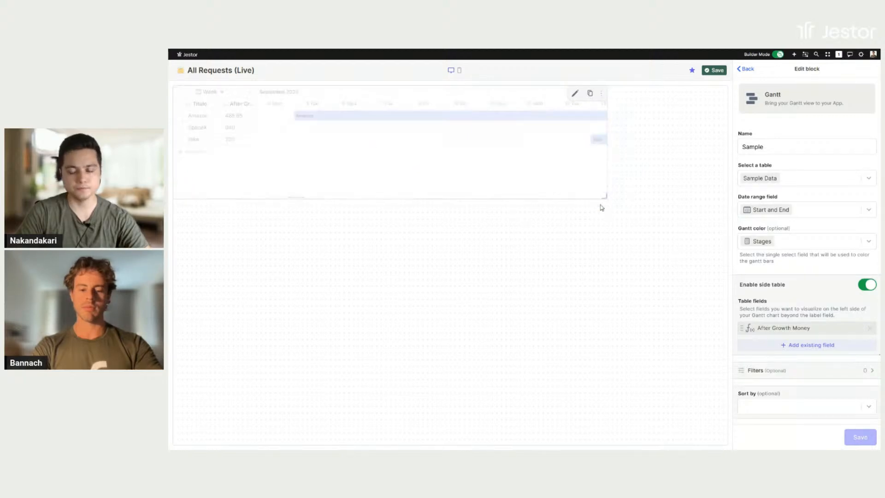
{"action": "left_click_drag", "start_coordinate": [604, 197], "coordinate": [730, 241]}
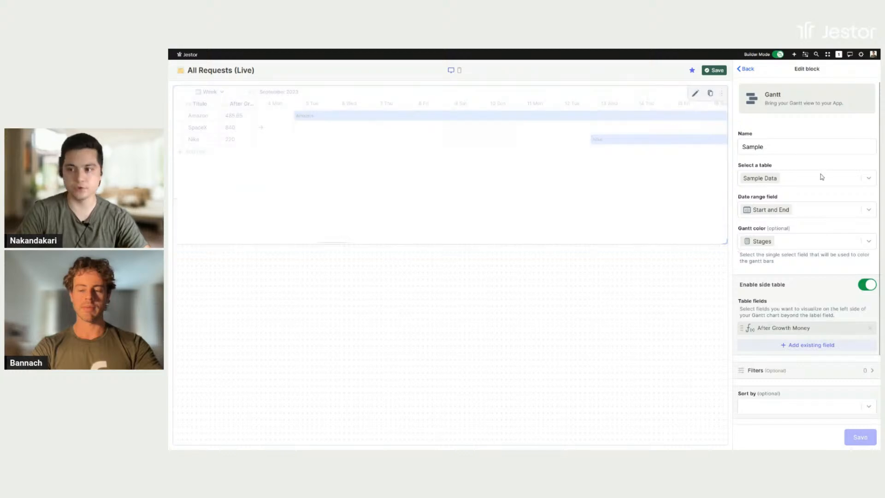
Name the block "Gantt" and set its source table to Time Off Requests Database.
{"action": "double_click", "coordinate": [793, 145]}
{"action": "type", "text": "Gantt"}
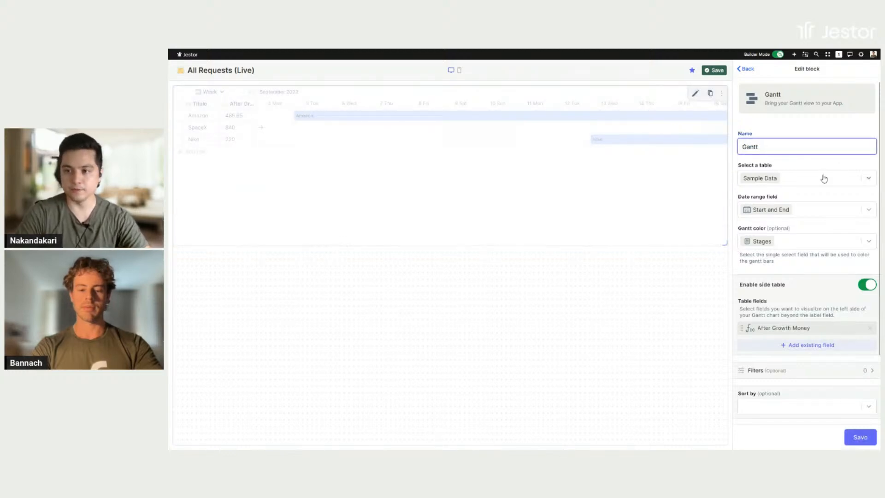
{"action": "left_click", "coordinate": [841, 177]}
{"action": "type", "text": "tim"}
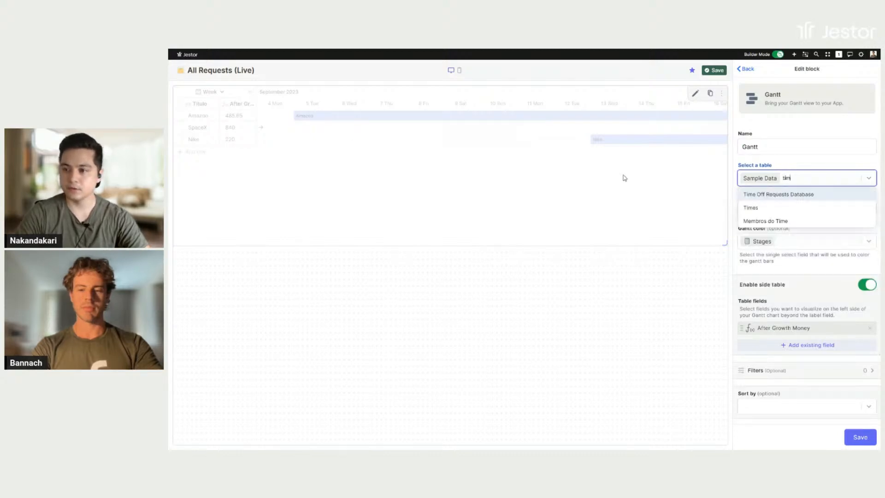
{"action": "left_click", "coordinate": [771, 196]}
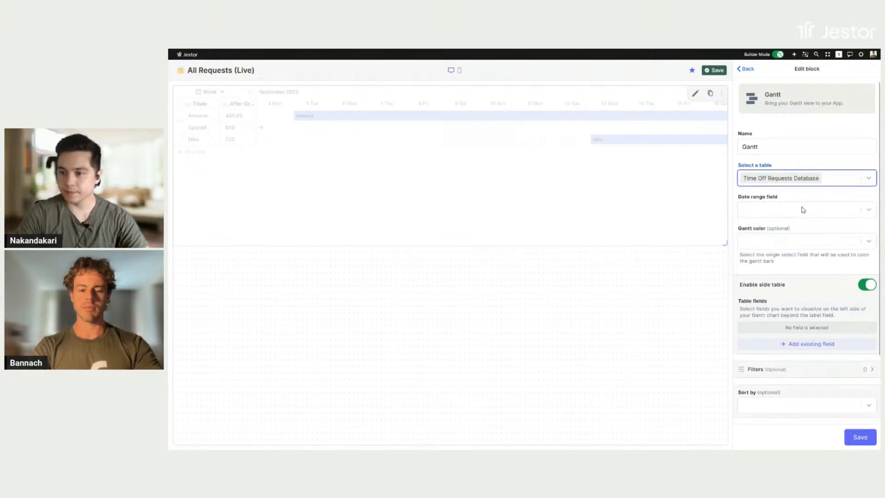
Set the Gantt block's date range field to Time Off and its Gantt color to Type.
{"action": "left_click", "coordinate": [800, 209]}
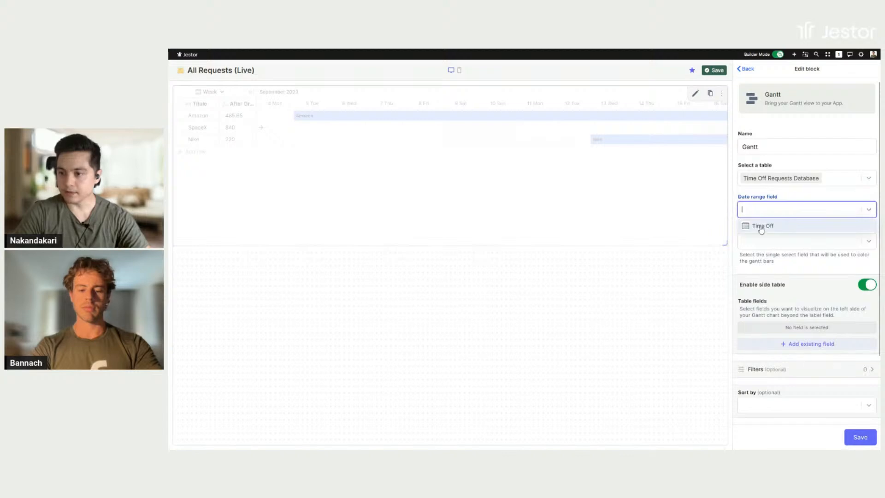
{"action": "left_click", "coordinate": [763, 226]}
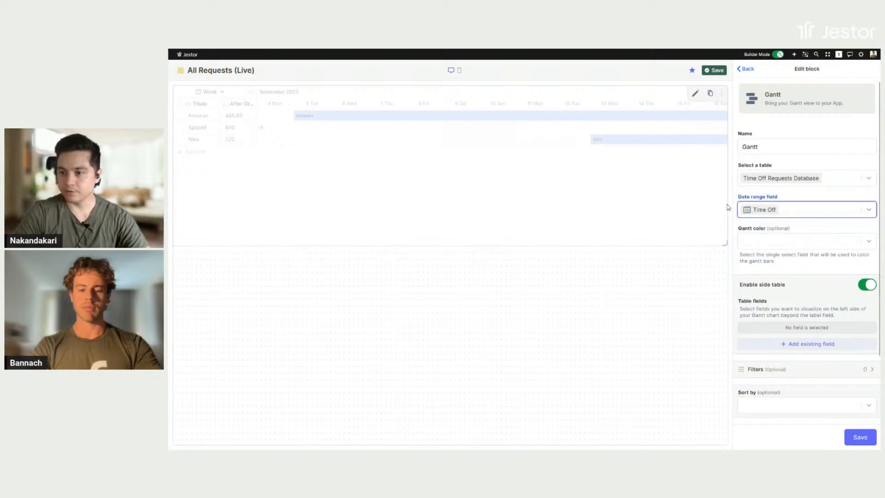
{"action": "left_click", "coordinate": [786, 241]}
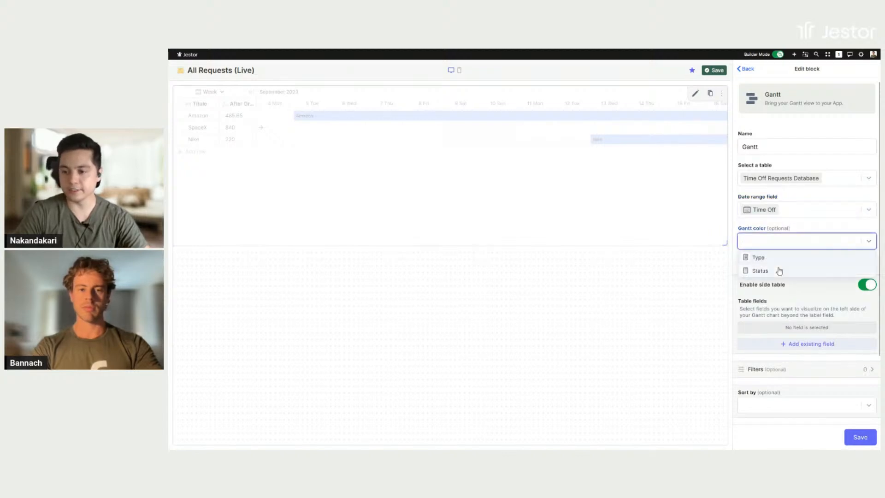
{"action": "left_click", "coordinate": [780, 259]}
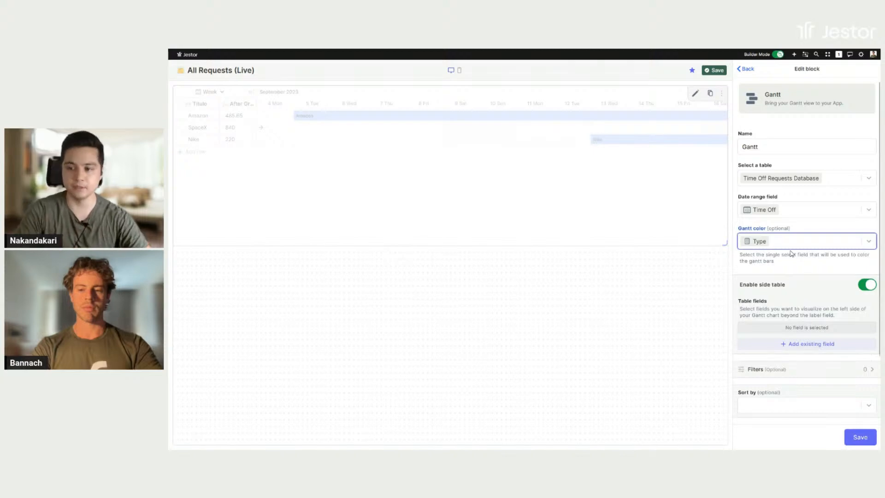
Add Title, Created by and Type as the table fields of the Gantt block's side table.
{"action": "scroll", "coordinate": [816, 224], "scroll_direction": "down", "scroll_amount": 1}
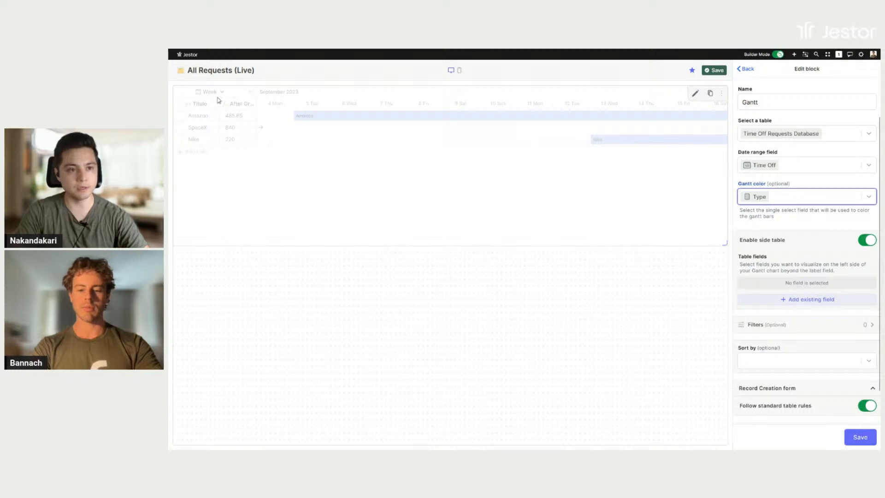
{"action": "left_click", "coordinate": [807, 300]}
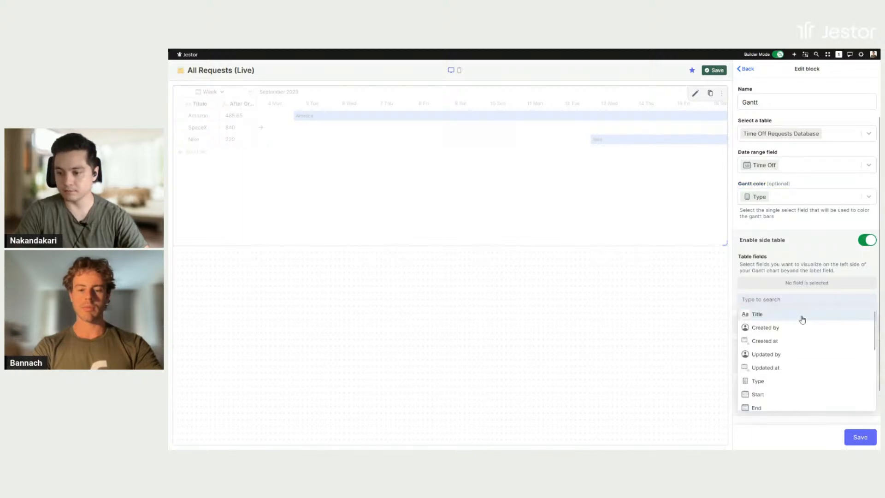
{"action": "left_click", "coordinate": [802, 316]}
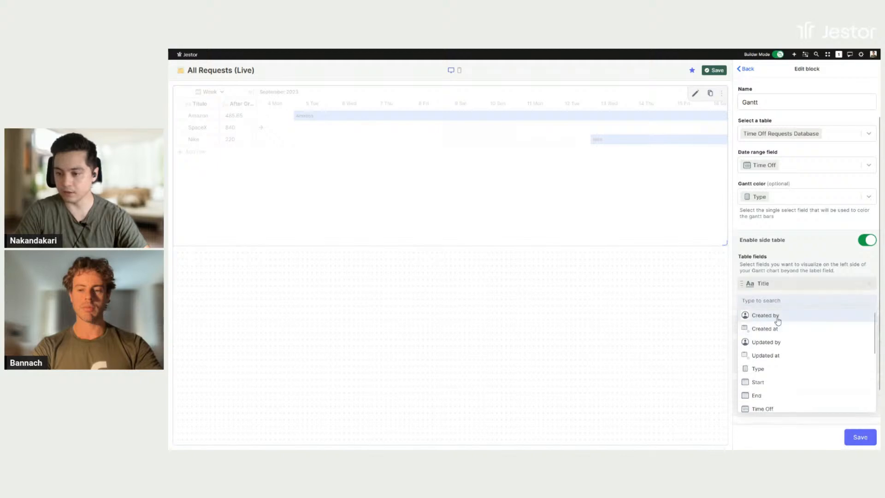
{"action": "left_click", "coordinate": [778, 317]}
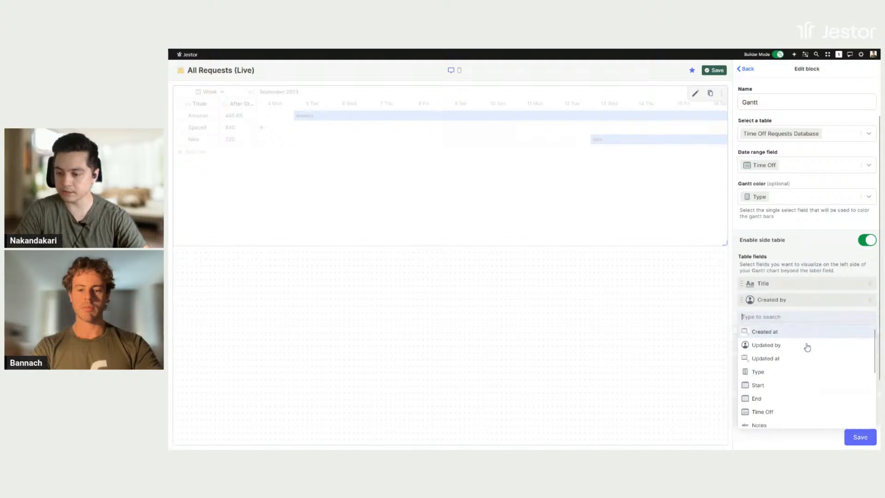
{"action": "left_click", "coordinate": [770, 371]}
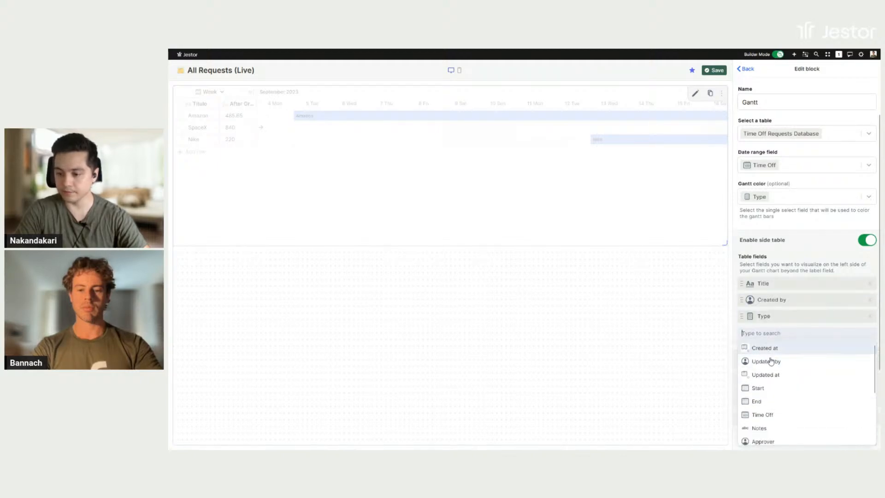
{"action": "left_click", "coordinate": [810, 266]}
Sort the Gantt block's records by the Start field.
{"action": "scroll", "coordinate": [806, 245], "scroll_direction": "down", "scroll_amount": 3}
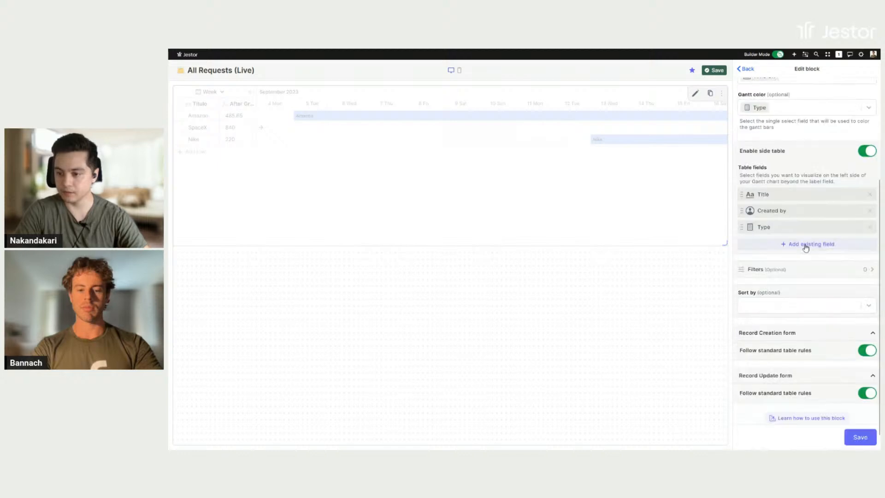
{"action": "left_click", "coordinate": [783, 296]}
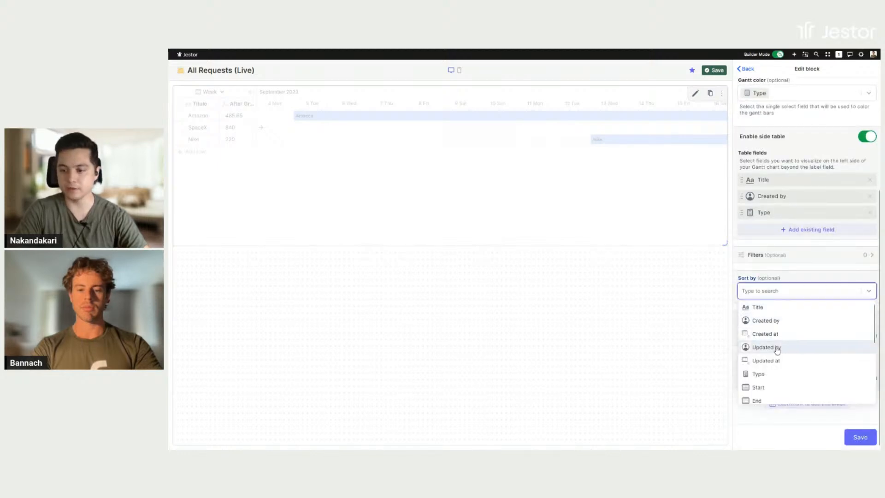
{"action": "left_click", "coordinate": [769, 390]}
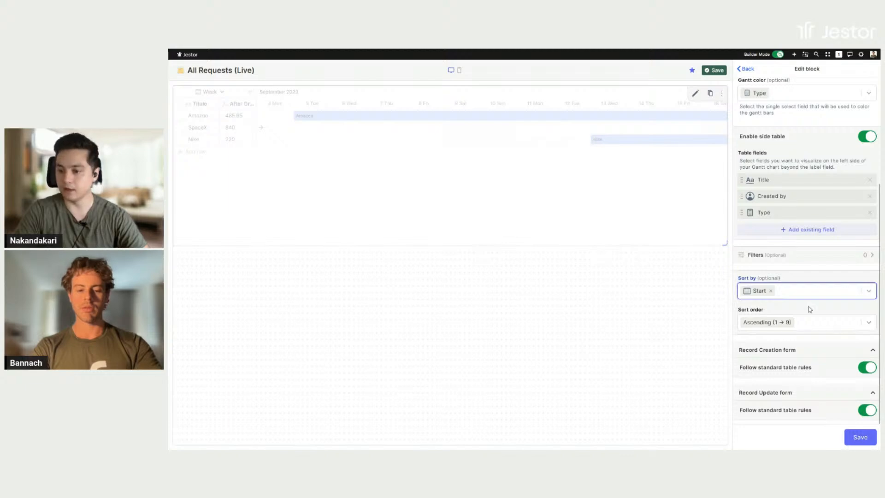
Add a filter rule to the Gantt block requiring that Start is within the next 365 days, and save the filter.
{"action": "left_click", "coordinate": [770, 259]}
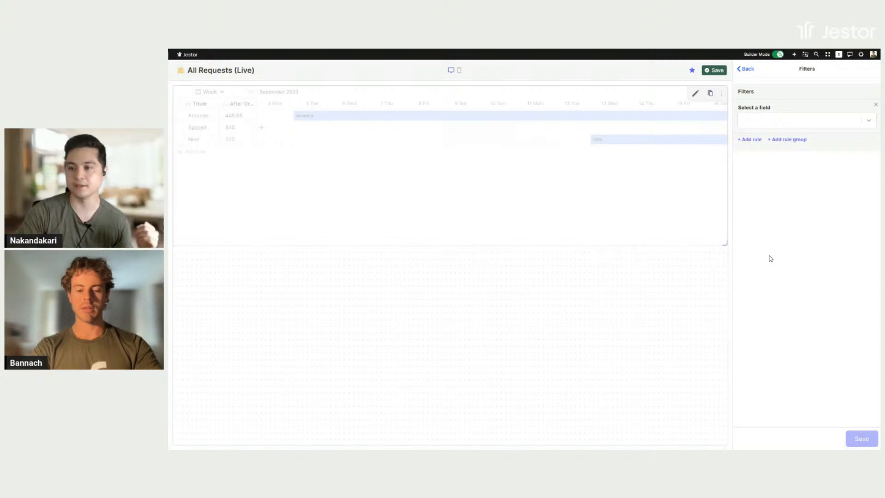
{"action": "left_click", "coordinate": [781, 122]}
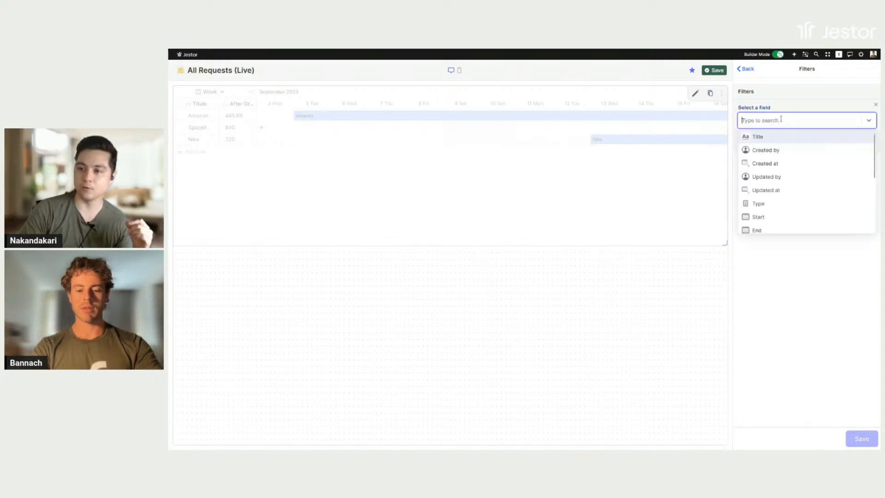
{"action": "left_click", "coordinate": [768, 217]}
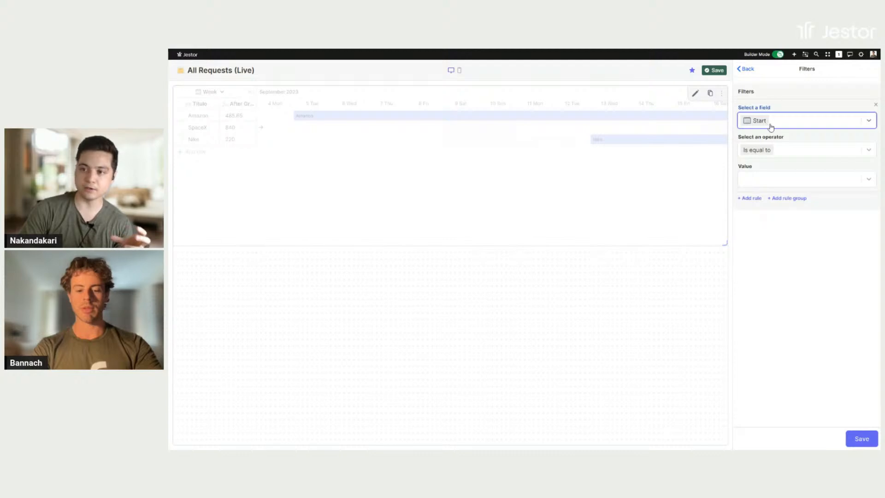
{"action": "left_click", "coordinate": [793, 155]}
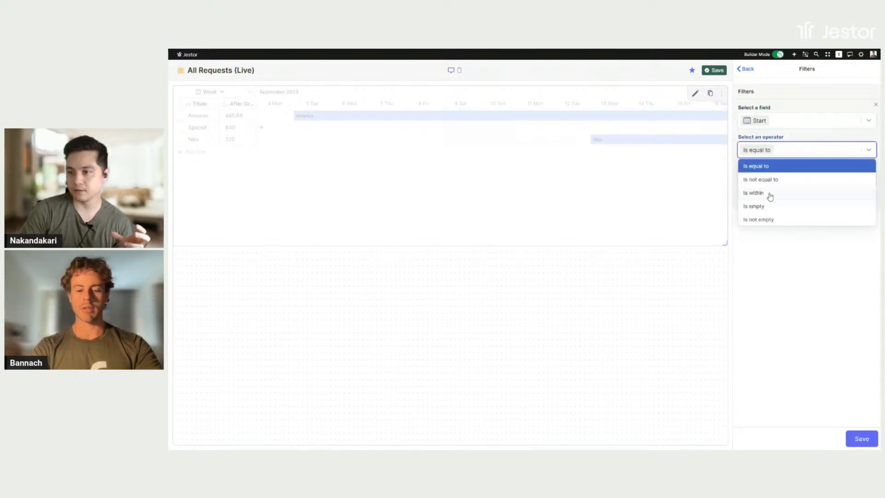
{"action": "left_click", "coordinate": [769, 196]}
{"action": "left_click", "coordinate": [773, 182]}
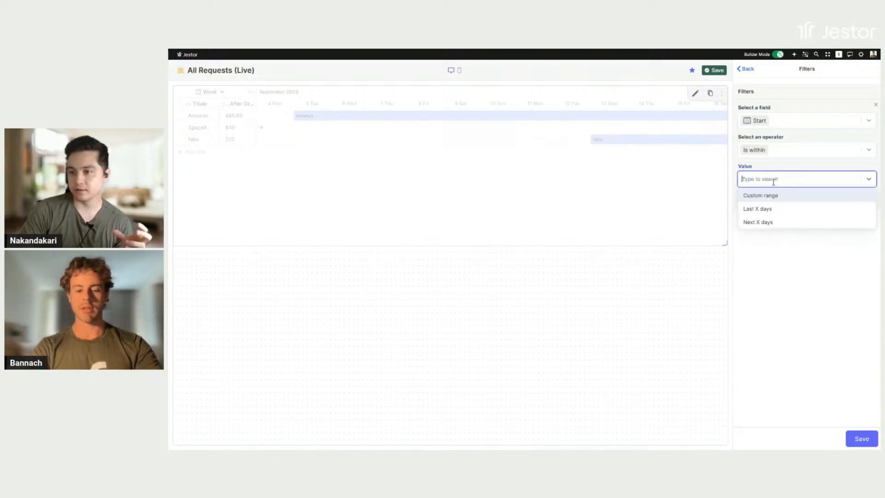
{"action": "left_click", "coordinate": [768, 222]}
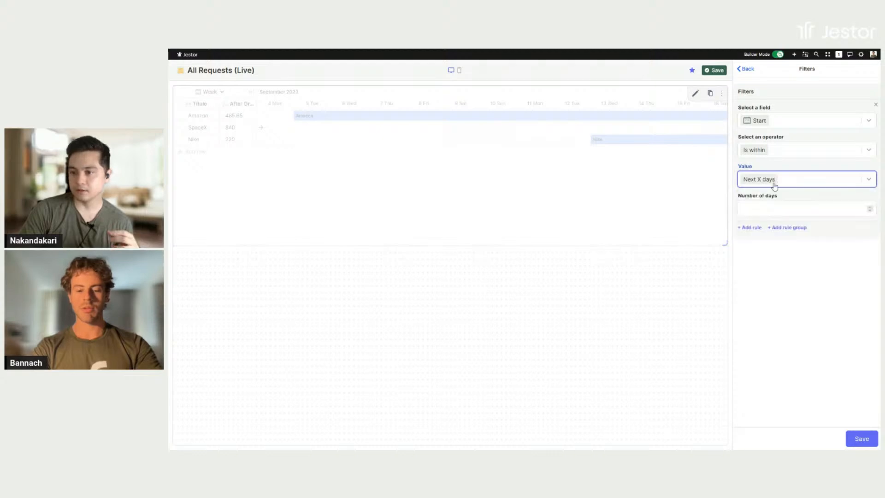
{"action": "left_click", "coordinate": [774, 208]}
{"action": "type", "text": "365"}
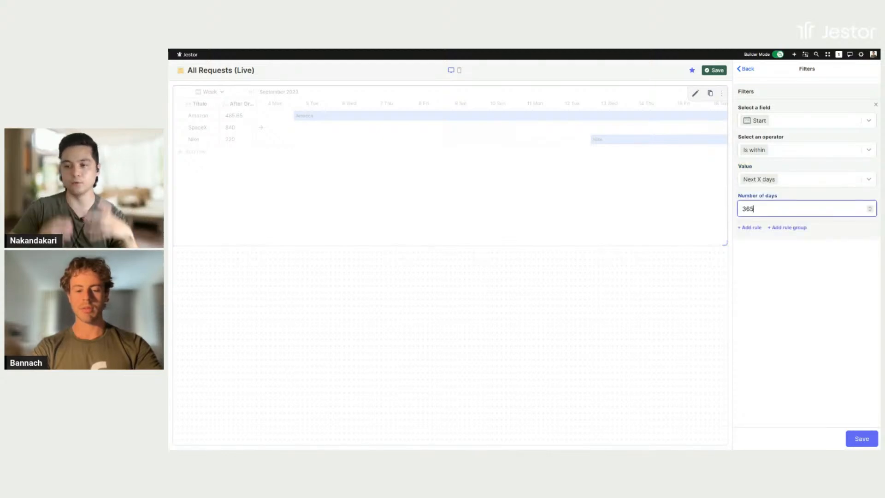
{"action": "left_click", "coordinate": [859, 439]}
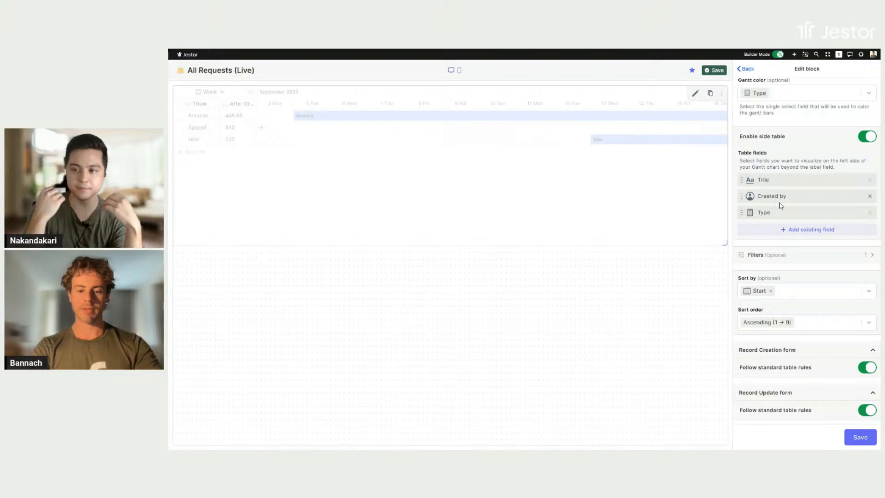
Save the Gantt block's settings and the All Requests (Live) app.
{"action": "scroll", "coordinate": [784, 315], "scroll_direction": "down", "scroll_amount": 1}
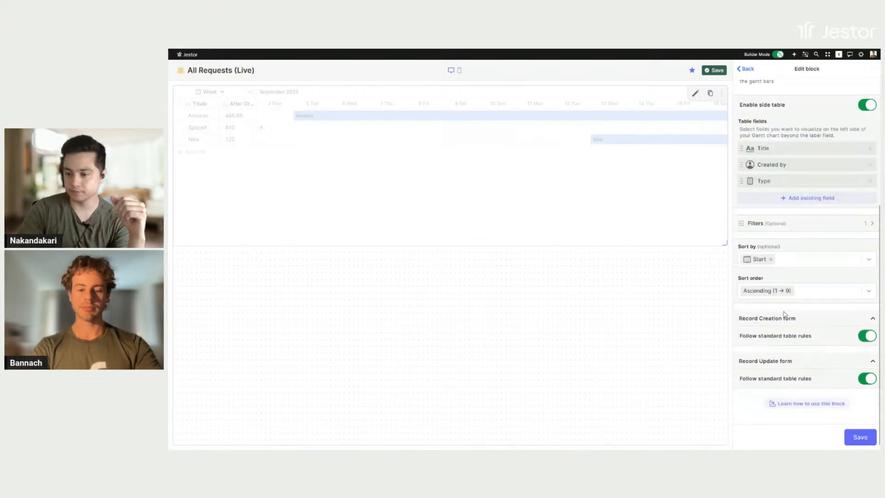
{"action": "left_click", "coordinate": [860, 437]}
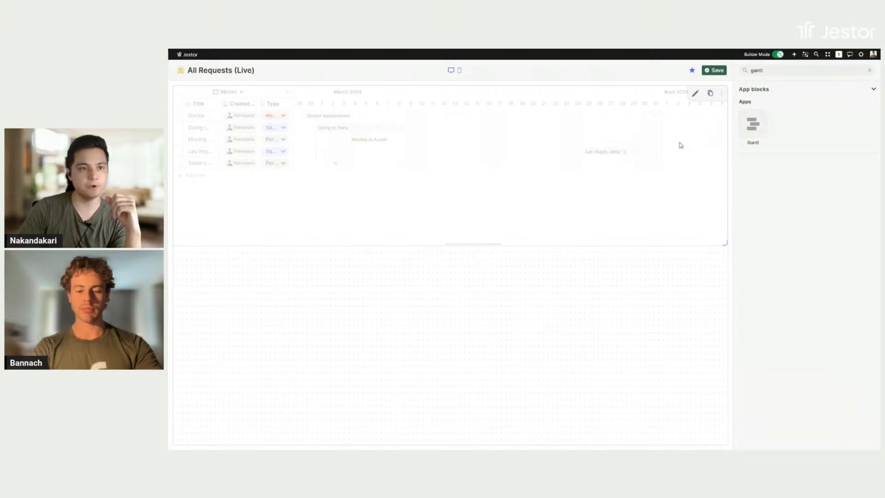
{"action": "left_click", "coordinate": [713, 71]}
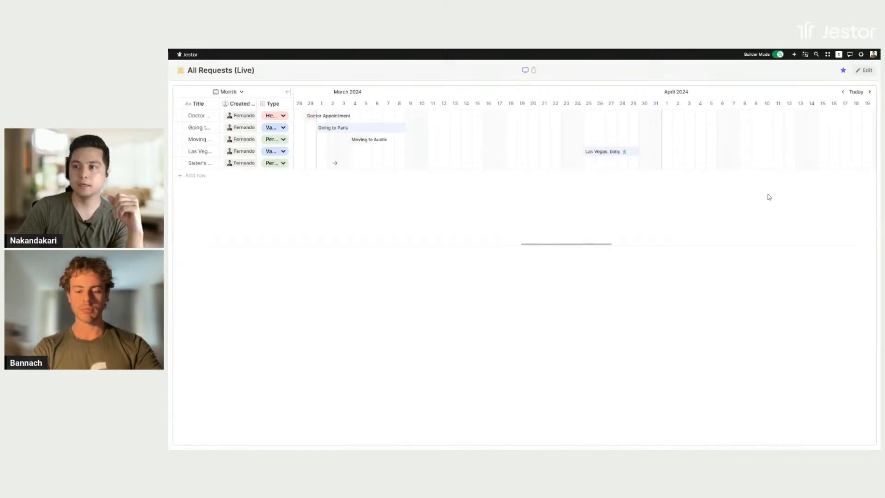
Reopen the All Requests (Live) app for editing and search the blocks for "table".
{"action": "left_click", "coordinate": [863, 73]}
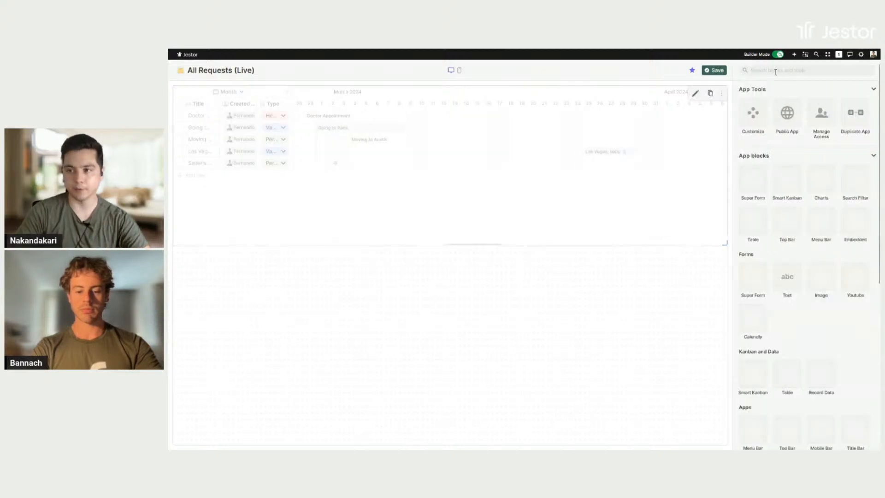
{"action": "type", "text": "table"}
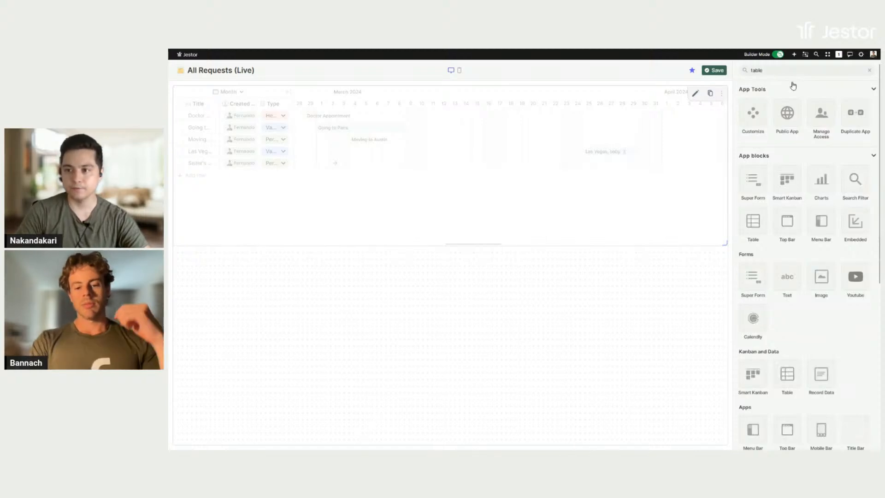
Add a Table block to the All Requests (Live) app and name it "History Log".
{"action": "left_click", "coordinate": [753, 114]}
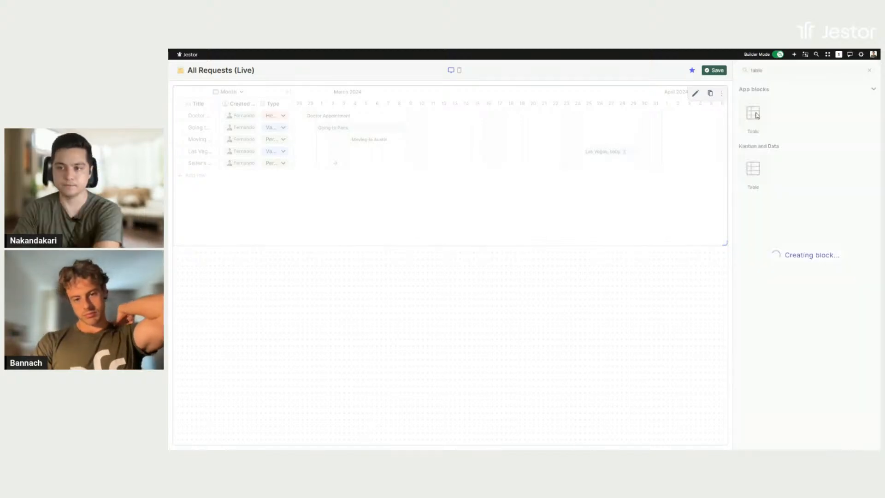
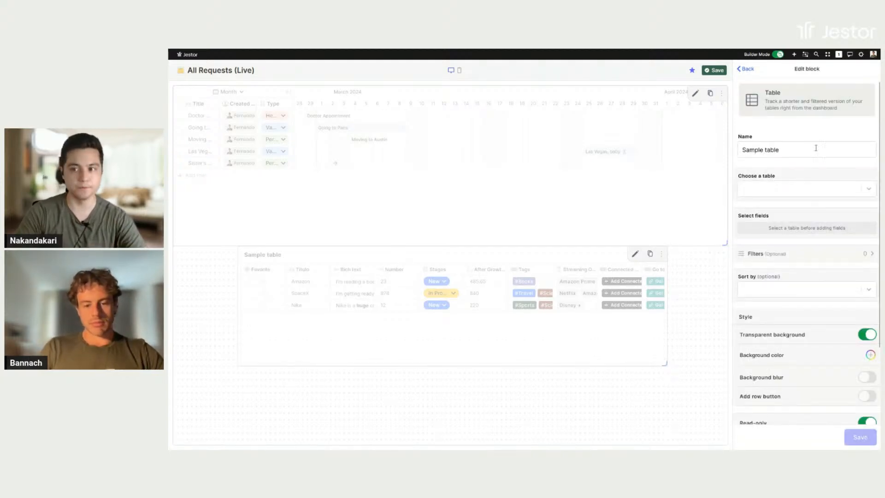
{"action": "triple_click", "coordinate": [800, 153]}
{"action": "type", "text": "H"}
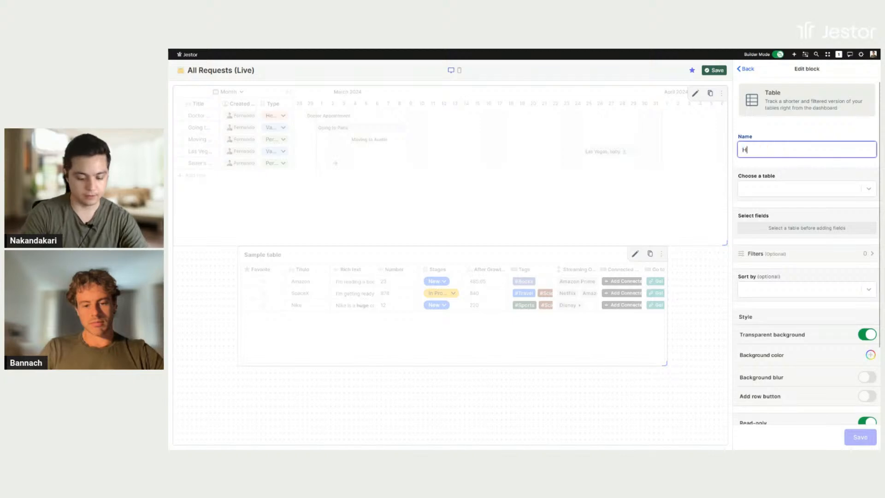
{"action": "type", "text": "istory L"}
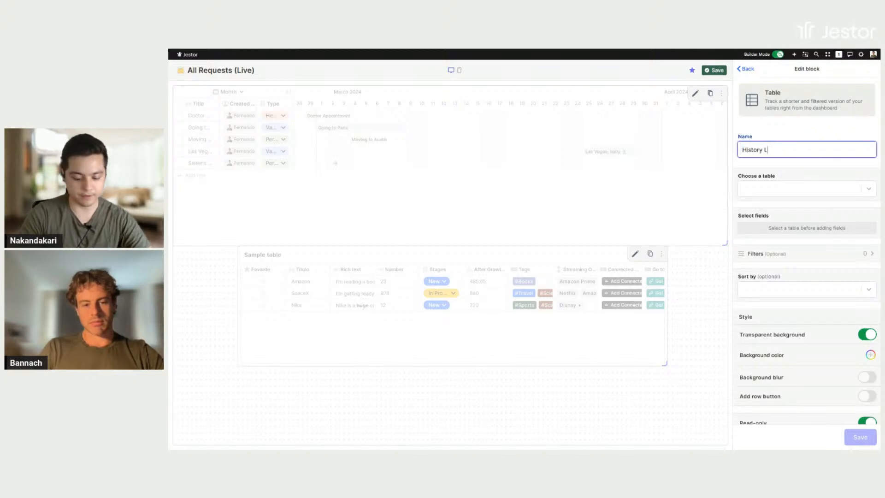
{"action": "type", "text": "og"}
Set Time Off Requests Database as the source table of the History Log block.
{"action": "left_click", "coordinate": [834, 191]}
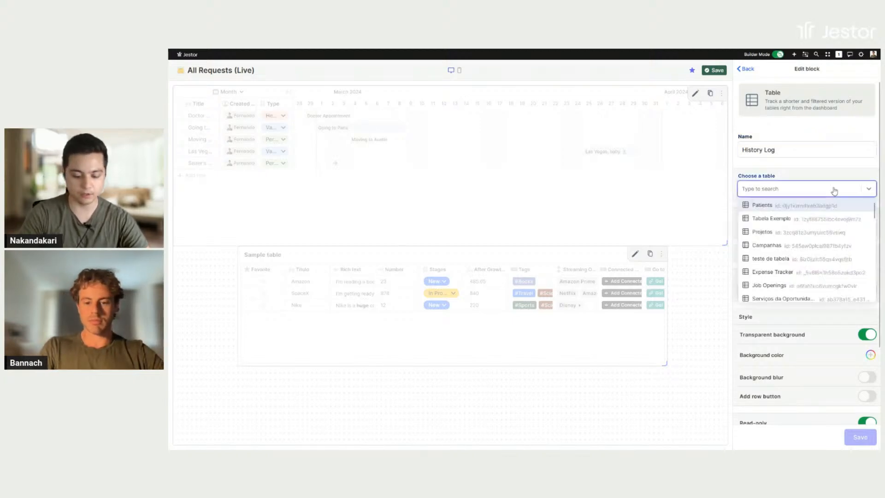
{"action": "type", "text": "t"}
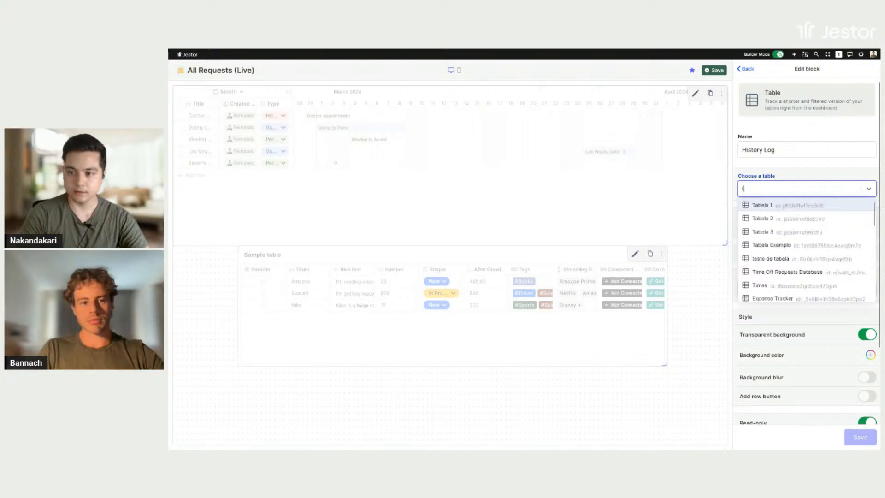
{"action": "type", "text": "im"}
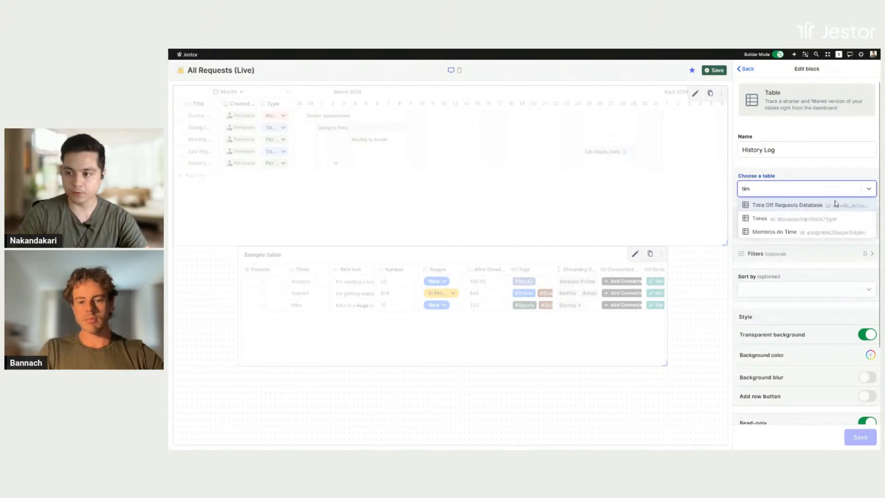
{"action": "left_click", "coordinate": [835, 205]}
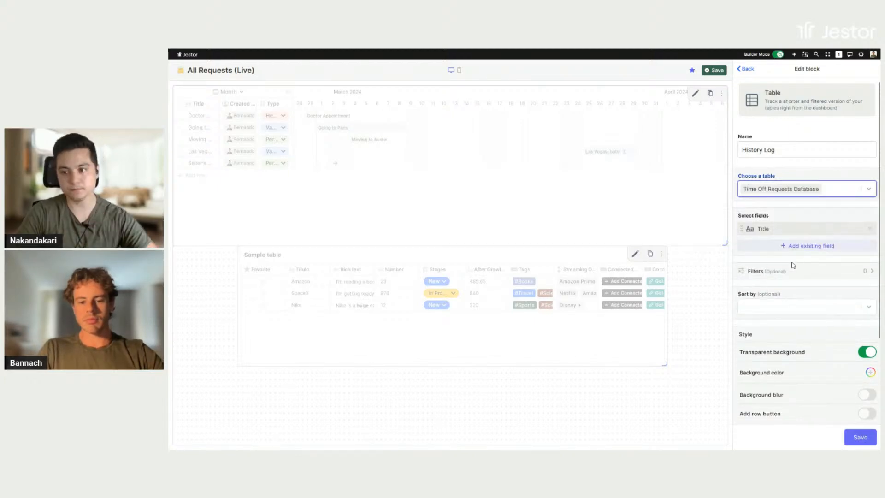
Add all existing fields to the History Log table, remove the Approve and Deny fields, and save the block.
{"action": "left_click", "coordinate": [785, 247]}
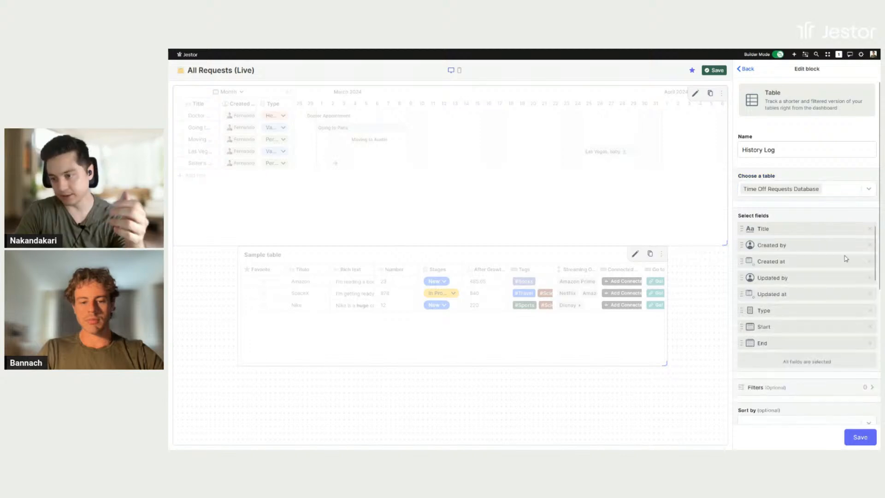
{"action": "scroll", "coordinate": [850, 263], "scroll_direction": "down", "scroll_amount": 5}
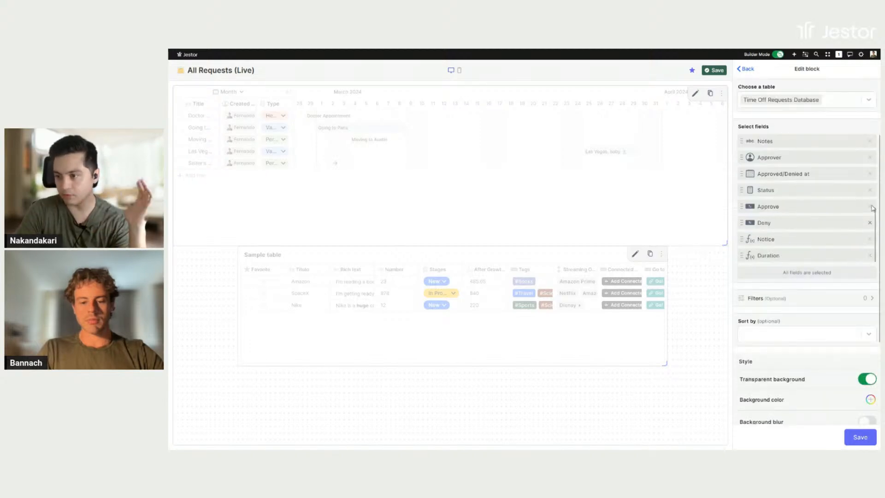
{"action": "left_click", "coordinate": [869, 207]}
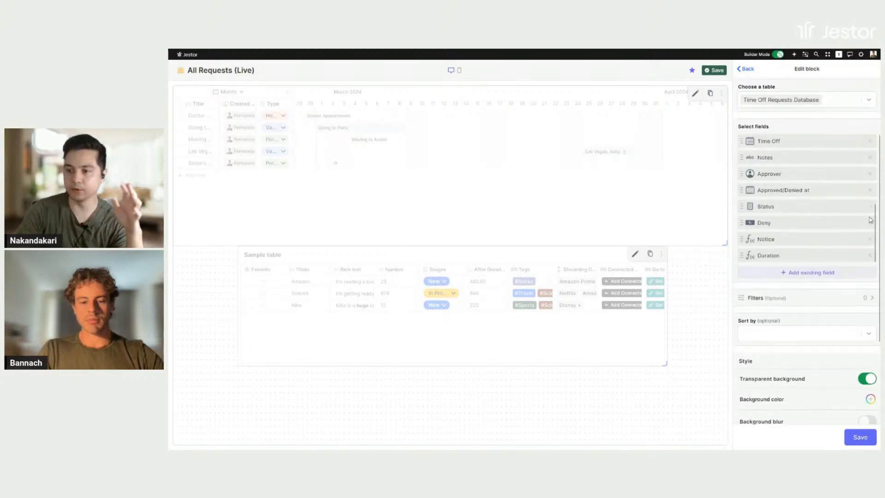
{"action": "left_click", "coordinate": [870, 223]}
{"action": "scroll", "coordinate": [827, 216], "scroll_direction": "up", "scroll_amount": 2}
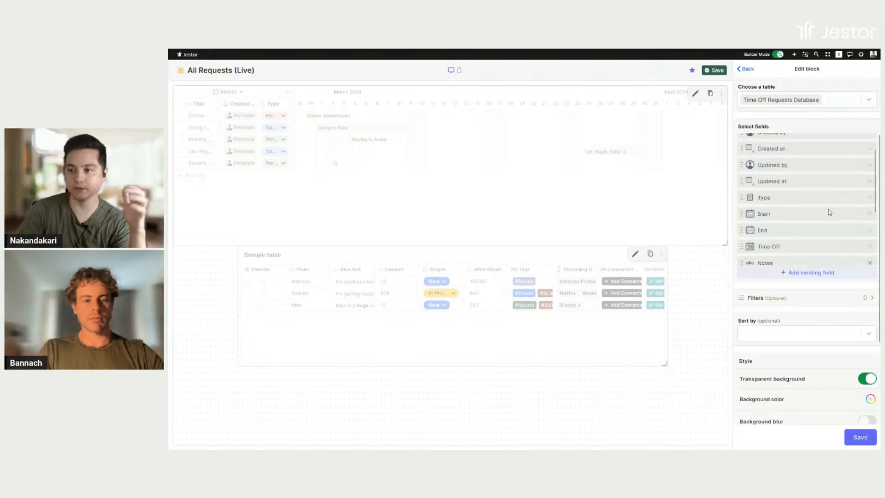
{"action": "scroll", "coordinate": [825, 207], "scroll_direction": "up", "scroll_amount": 1}
{"action": "scroll", "coordinate": [814, 239], "scroll_direction": "down", "scroll_amount": 5}
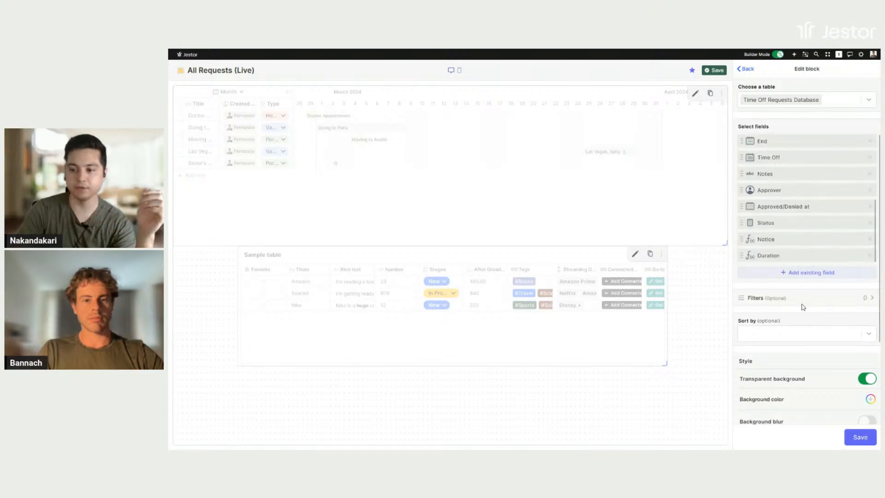
{"action": "scroll", "coordinate": [812, 306], "scroll_direction": "down", "scroll_amount": 3}
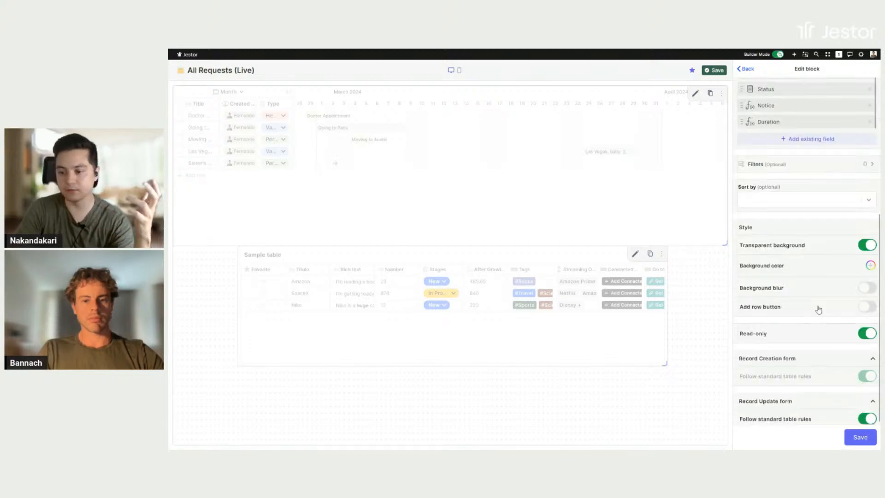
{"action": "scroll", "coordinate": [809, 307], "scroll_direction": "down", "scroll_amount": 2}
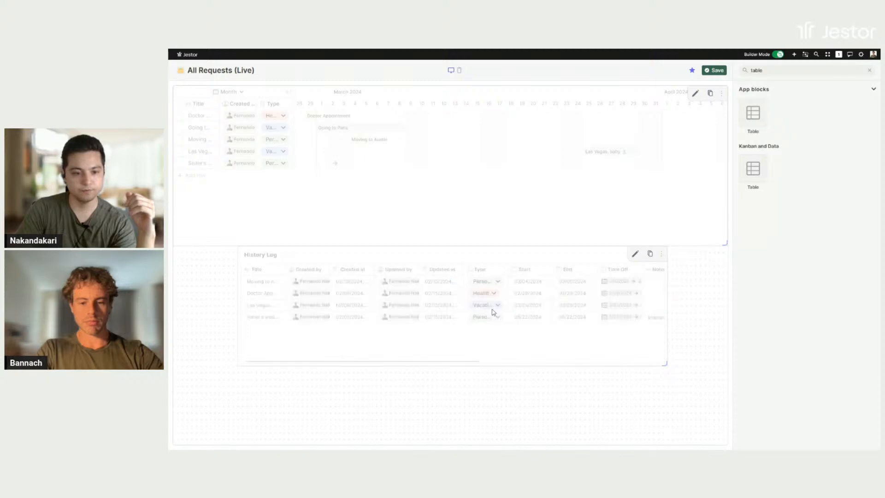
Align the History Log block with the Gantt's left edge, enlarge it to the full canvas width, and save the app.
{"action": "left_click_drag", "start_coordinate": [426, 316], "coordinate": [507, 336]}
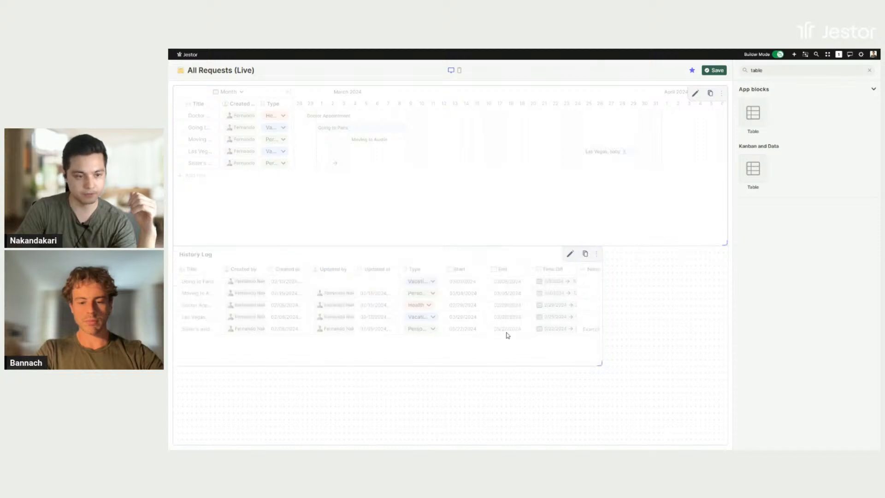
{"action": "left_click_drag", "start_coordinate": [600, 363], "coordinate": [767, 359]}
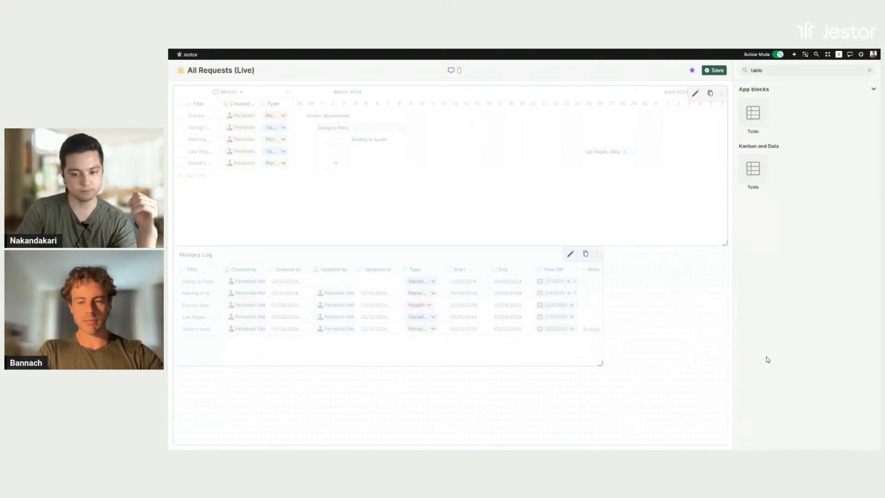
{"action": "left_click", "coordinate": [723, 71]}
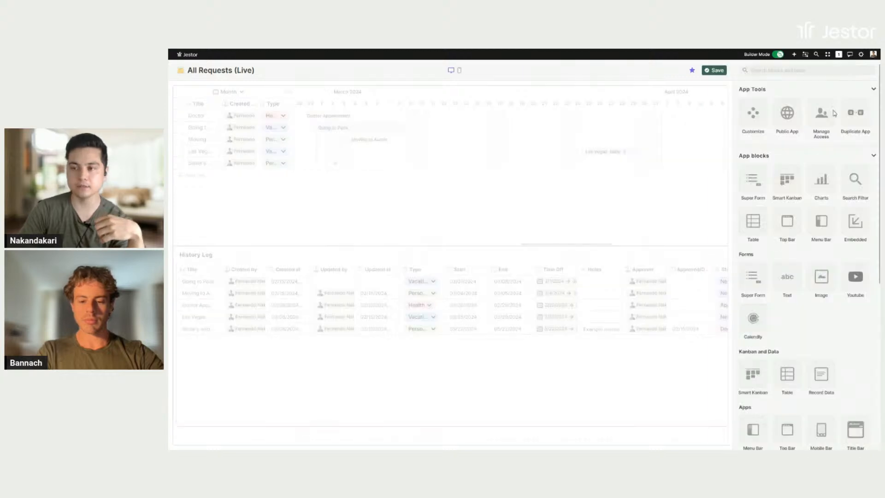
Start a new Search Filter block and name it "Filter".
{"action": "left_click", "coordinate": [780, 71]}
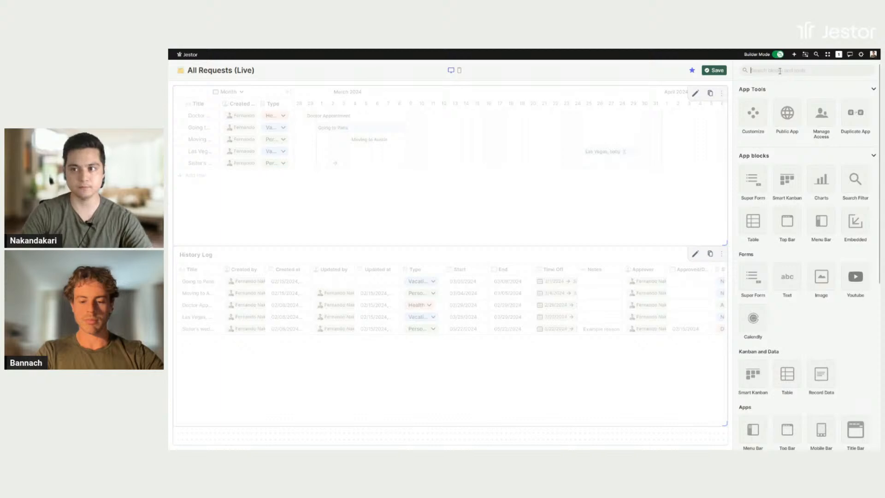
{"action": "type", "text": "fil"}
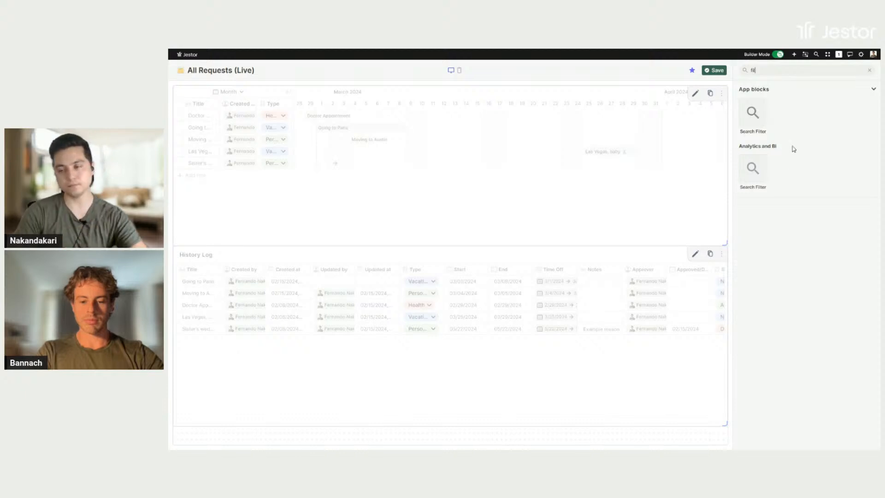
{"action": "left_click", "coordinate": [750, 111]}
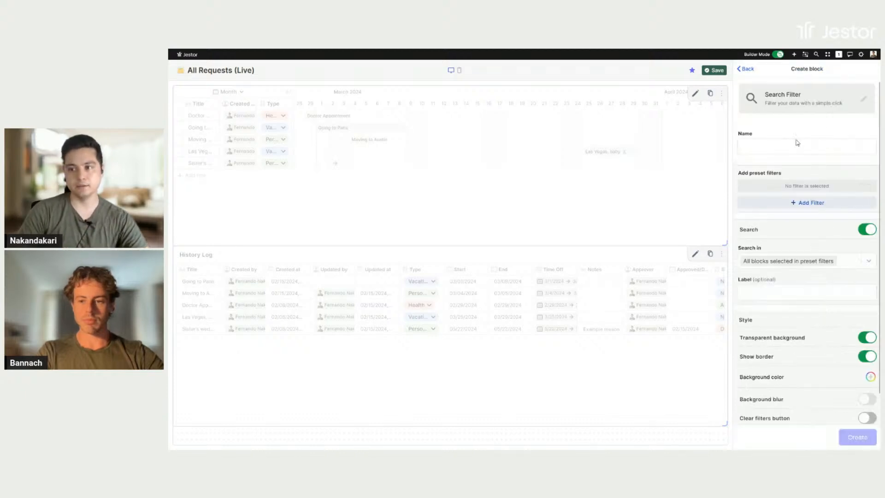
{"action": "left_click", "coordinate": [793, 152]}
{"action": "type", "text": "Filter"}
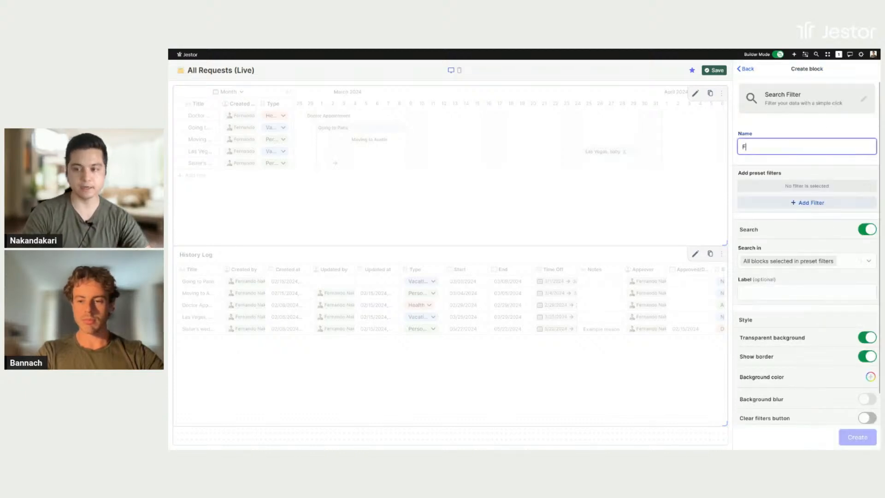
Start a preset filter button named "Who?" with white as its color and User as its filter type.
{"action": "left_click", "coordinate": [816, 204]}
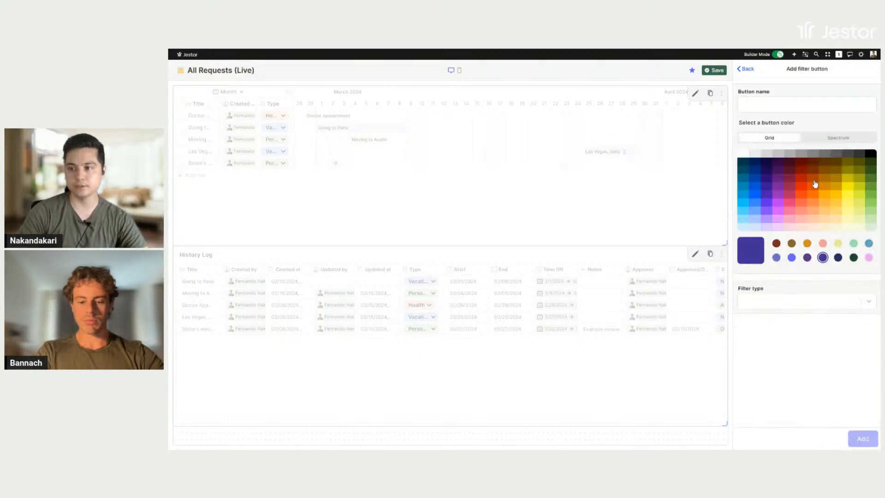
{"action": "left_click", "coordinate": [781, 106]}
{"action": "type", "text": "Who?"}
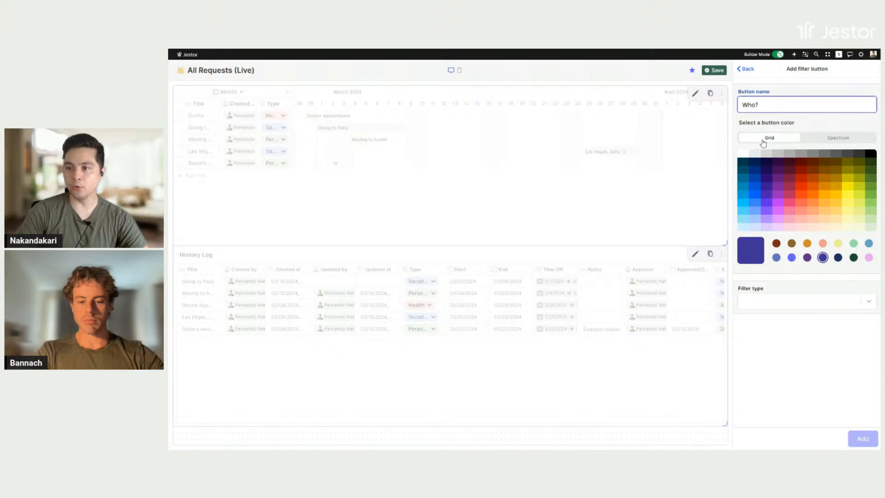
{"action": "left_click", "coordinate": [743, 153]}
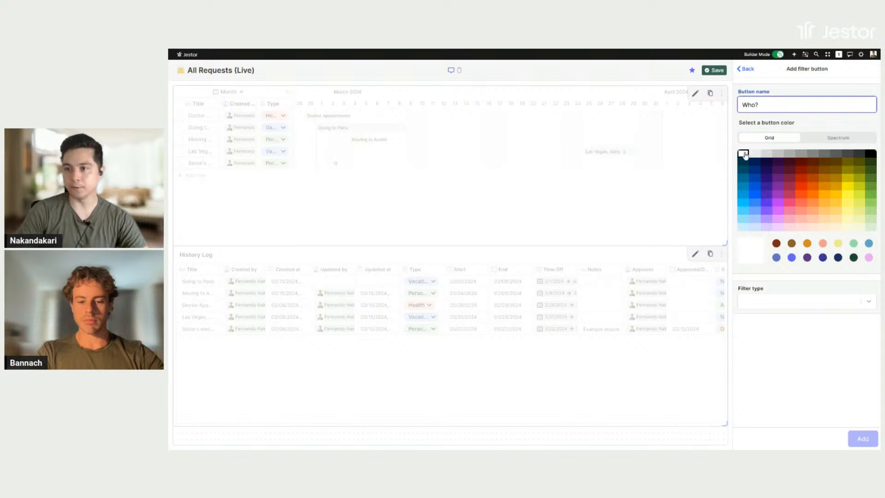
{"action": "left_click", "coordinate": [777, 301]}
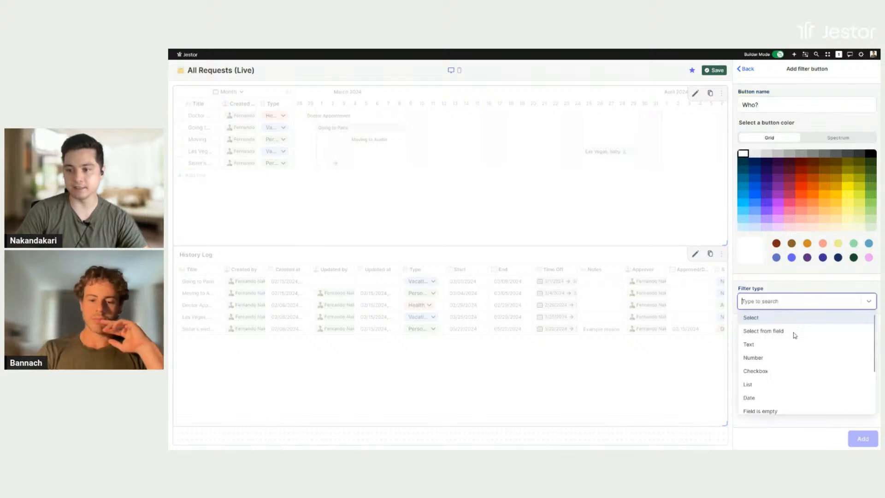
{"action": "scroll", "coordinate": [779, 360], "scroll_direction": "down", "scroll_amount": 3}
{"action": "left_click", "coordinate": [762, 396]}
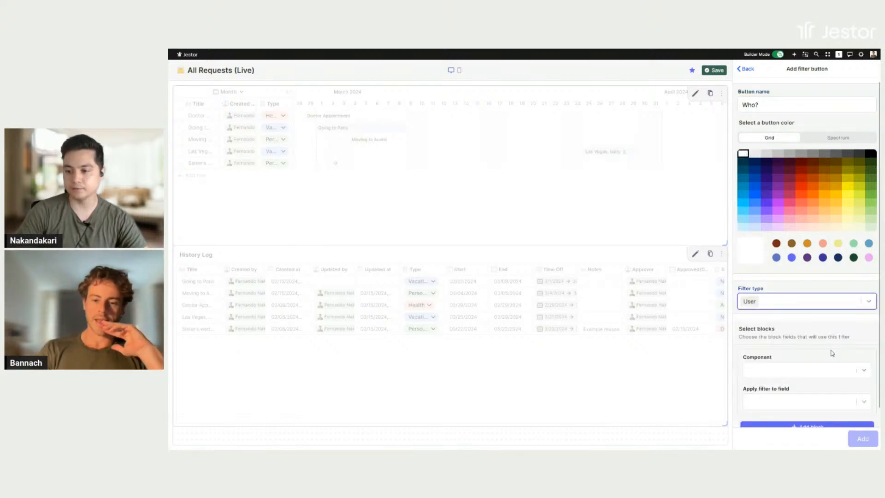
Apply the "Who?" filter to the Created by field of the Gantt component.
{"action": "scroll", "coordinate": [825, 355], "scroll_direction": "down", "scroll_amount": 1}
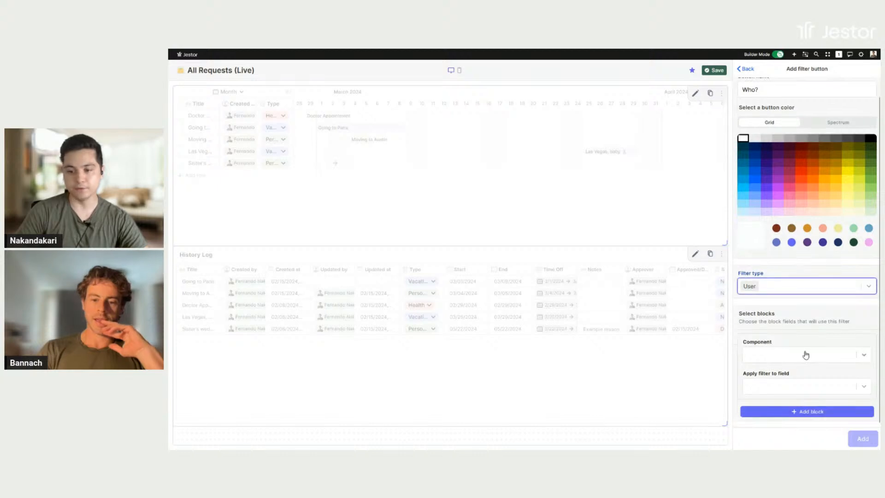
{"action": "left_click", "coordinate": [805, 354]}
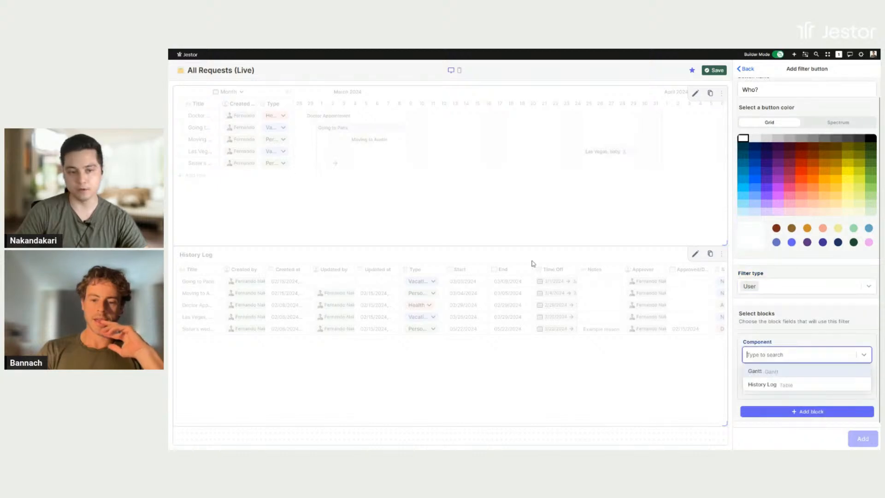
{"action": "left_click", "coordinate": [789, 321]}
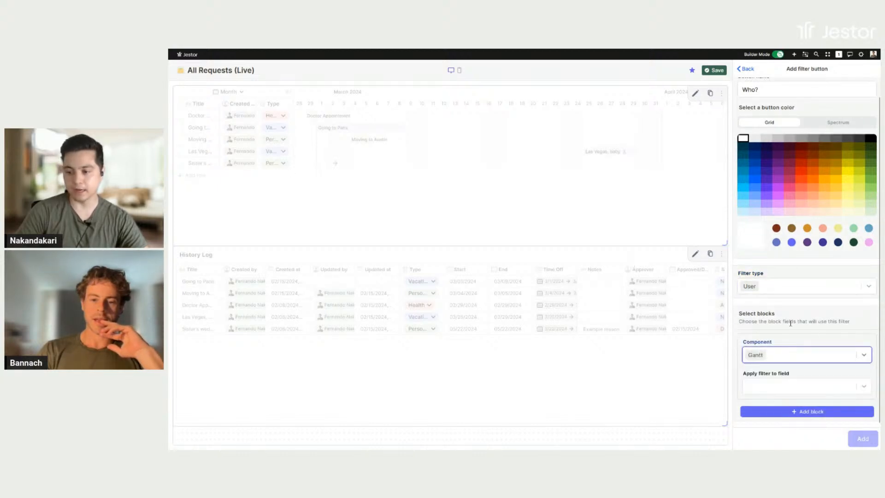
{"action": "left_click", "coordinate": [791, 390]}
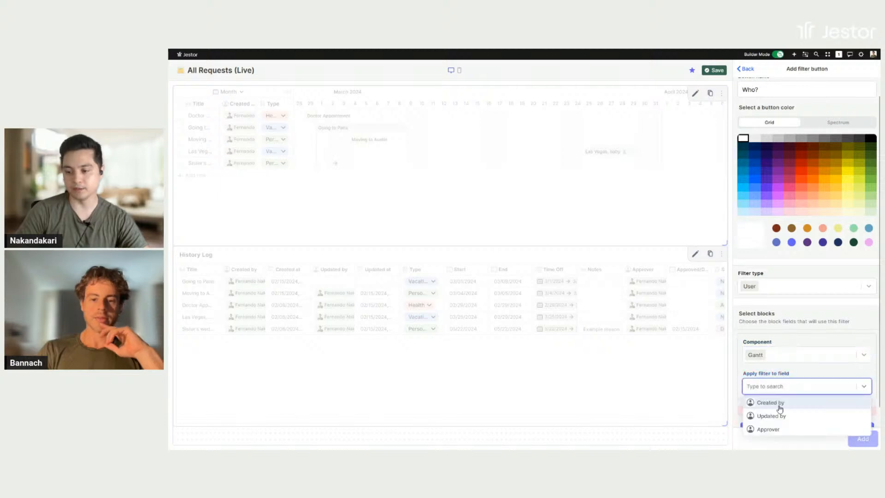
{"action": "scroll", "coordinate": [789, 346], "scroll_direction": "down", "scroll_amount": 1}
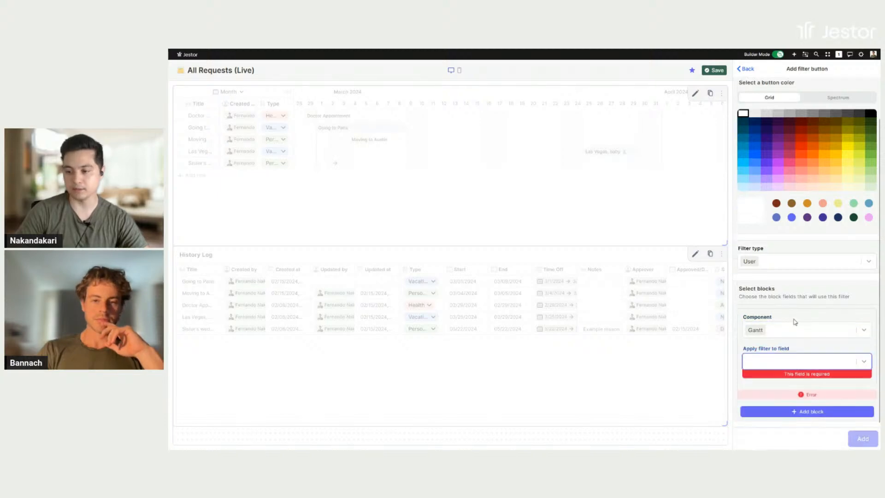
Apply the "Who?" filter also to the Created by field of the History Log component and add the filter button.
{"action": "left_click", "coordinate": [808, 413]}
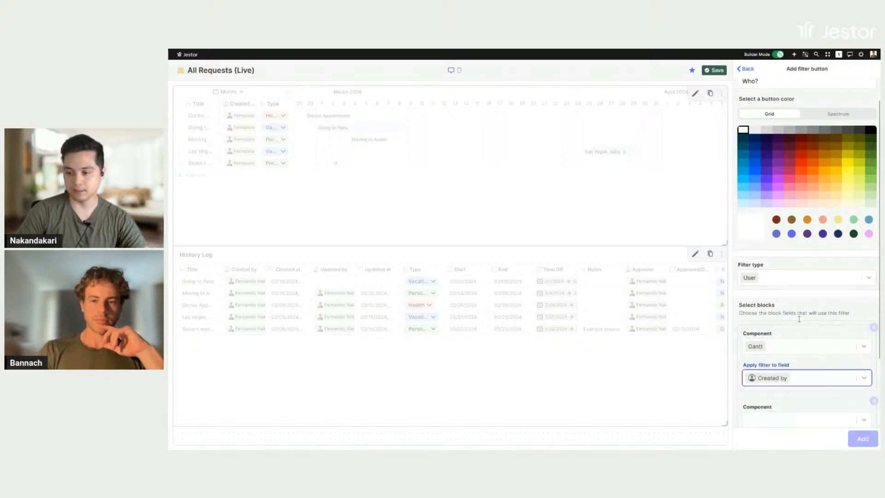
{"action": "scroll", "coordinate": [799, 318], "scroll_direction": "down", "scroll_amount": 3}
{"action": "left_click", "coordinate": [789, 337]}
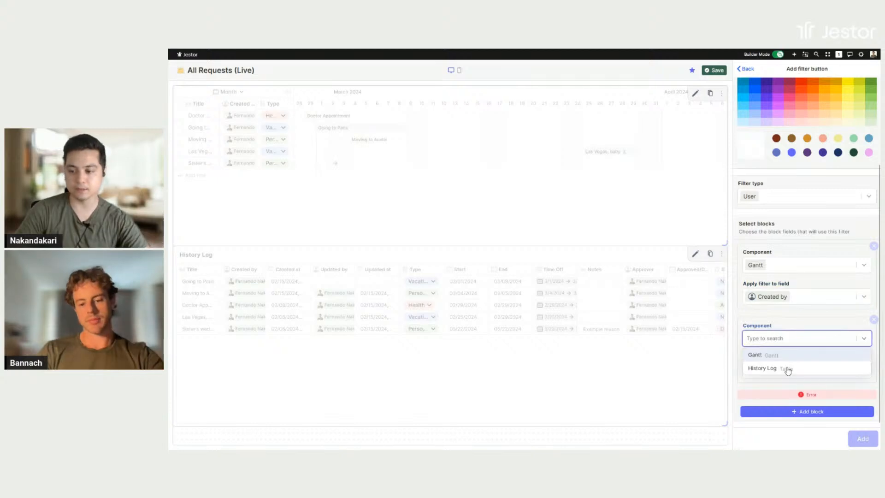
{"action": "left_click", "coordinate": [784, 367]}
{"action": "left_click", "coordinate": [786, 372]}
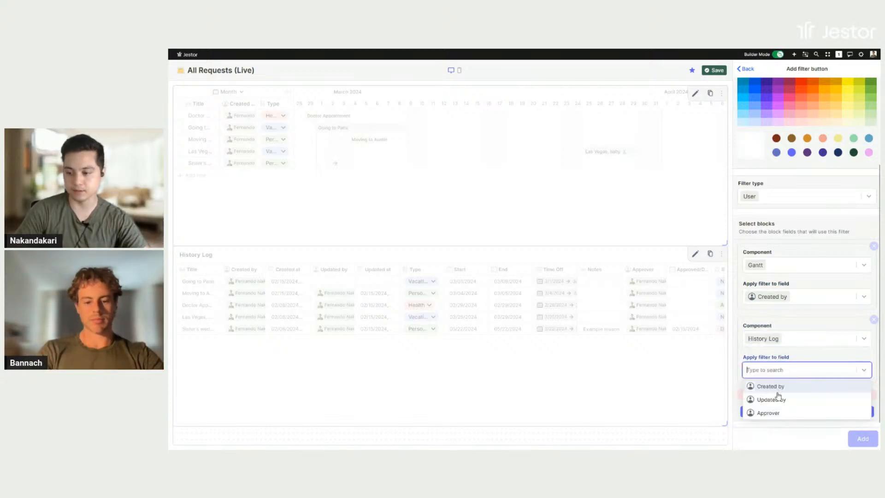
{"action": "left_click", "coordinate": [784, 390]}
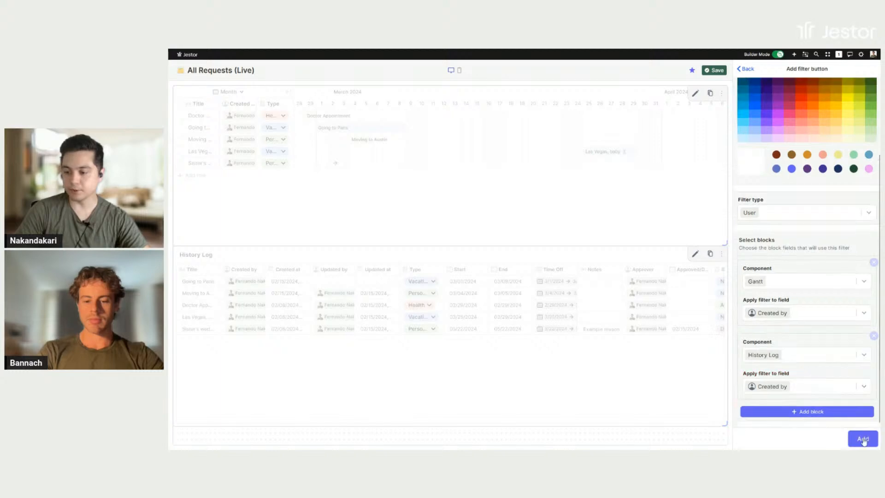
{"action": "left_click", "coordinate": [863, 440]}
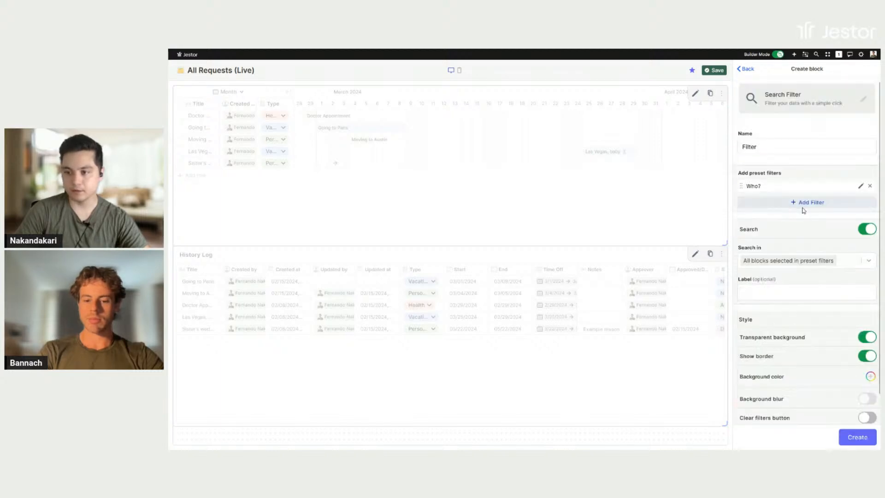
Start a second preset filter button named "Type" with white as its color and Select from field as its filter type.
{"action": "left_click", "coordinate": [807, 206]}
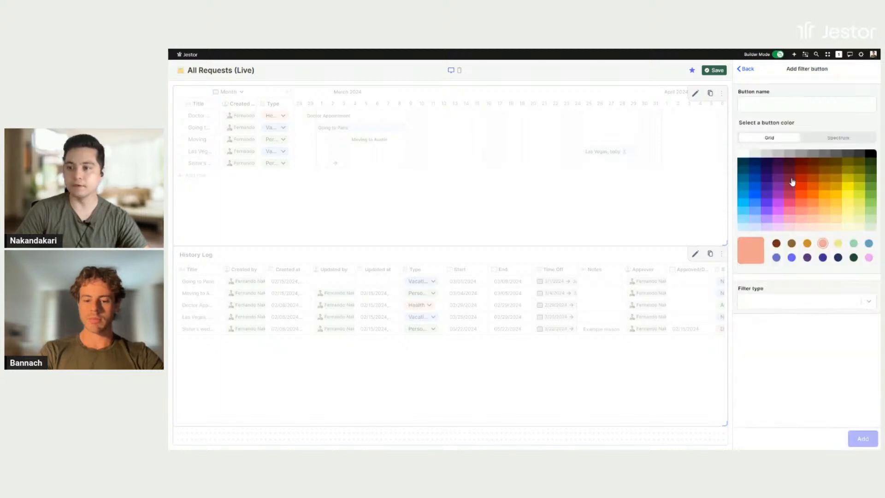
{"action": "left_click", "coordinate": [773, 109]}
{"action": "type", "text": "Type"}
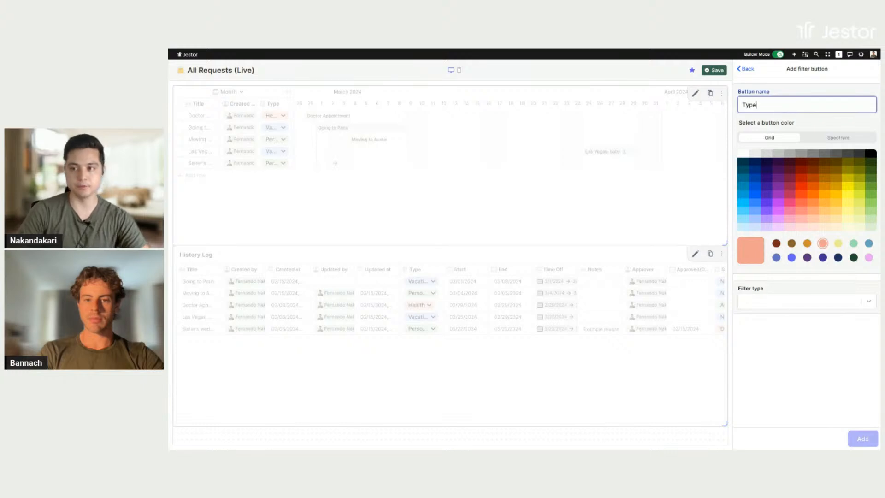
{"action": "left_click", "coordinate": [746, 154]}
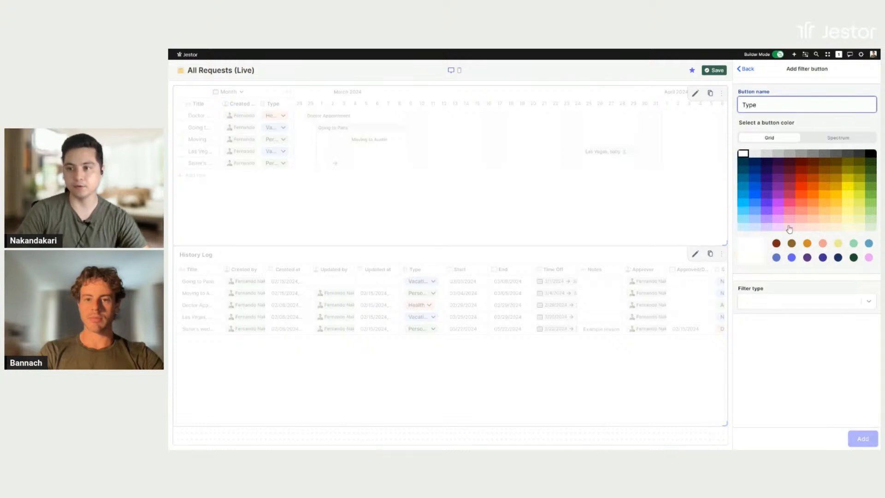
{"action": "left_click", "coordinate": [805, 302]}
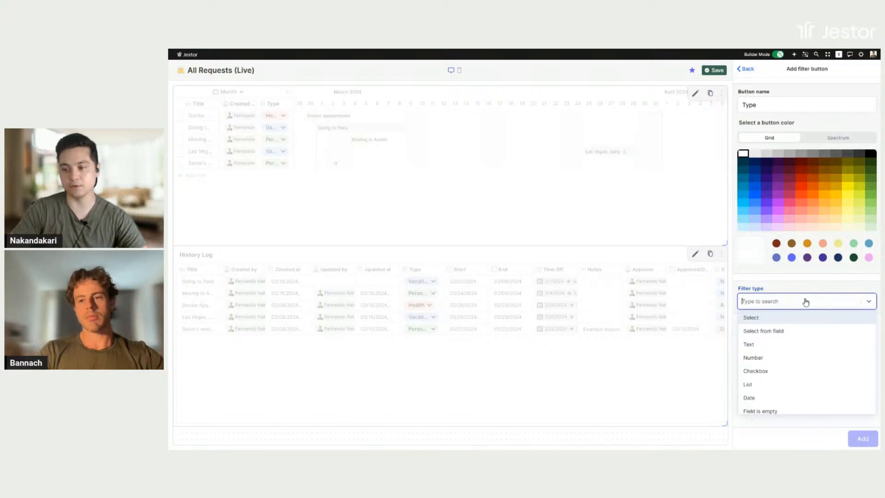
{"action": "left_click", "coordinate": [782, 337]}
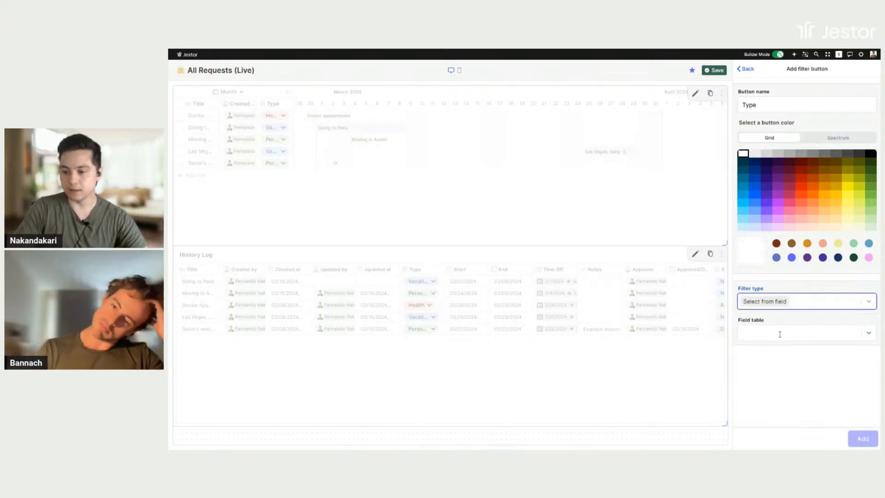
Source the "Type" filter's options from the Type field of the Time Off Requests Database table.
{"action": "left_click", "coordinate": [779, 333]}
{"action": "type", "text": "tim"}
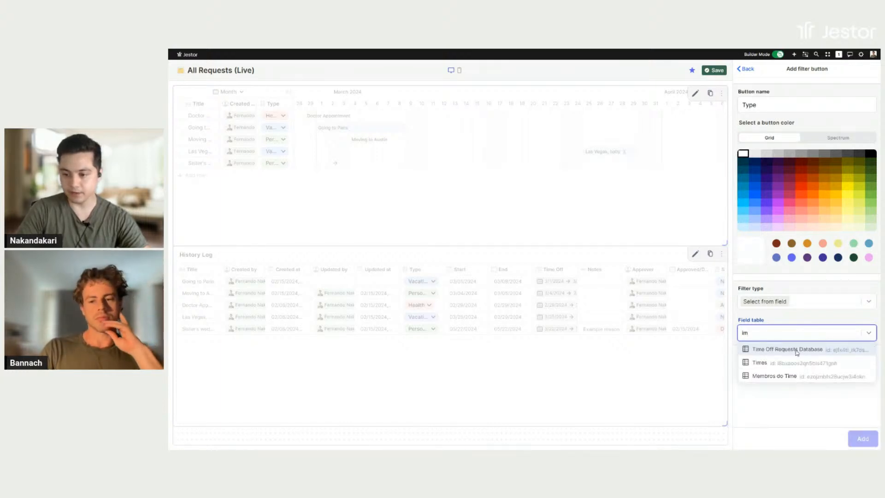
{"action": "key", "text": "Return"}
{"action": "left_click", "coordinate": [784, 364]}
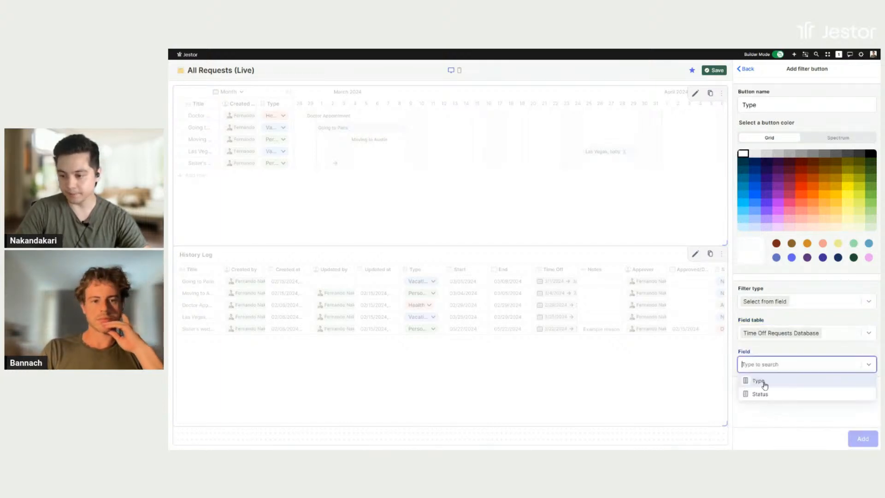
{"action": "left_click", "coordinate": [764, 384]}
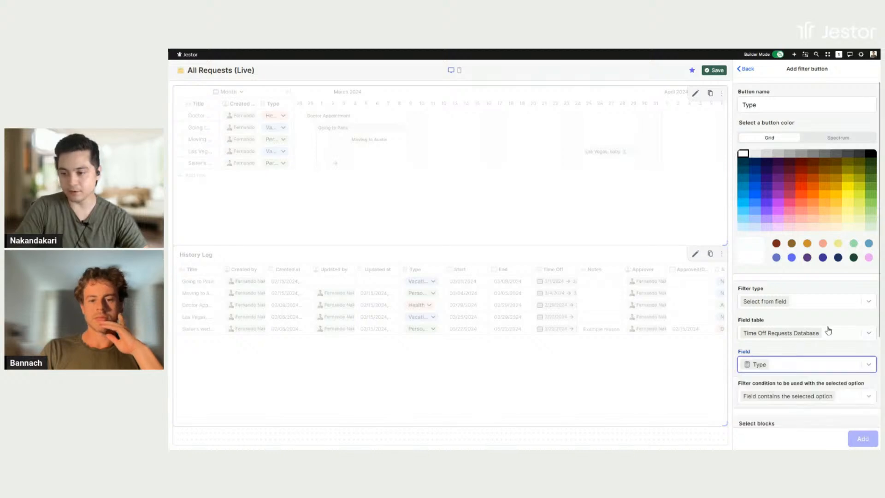
Apply the "Type" filter to the Type field of the Gantt component.
{"action": "scroll", "coordinate": [810, 272], "scroll_direction": "down", "scroll_amount": 3}
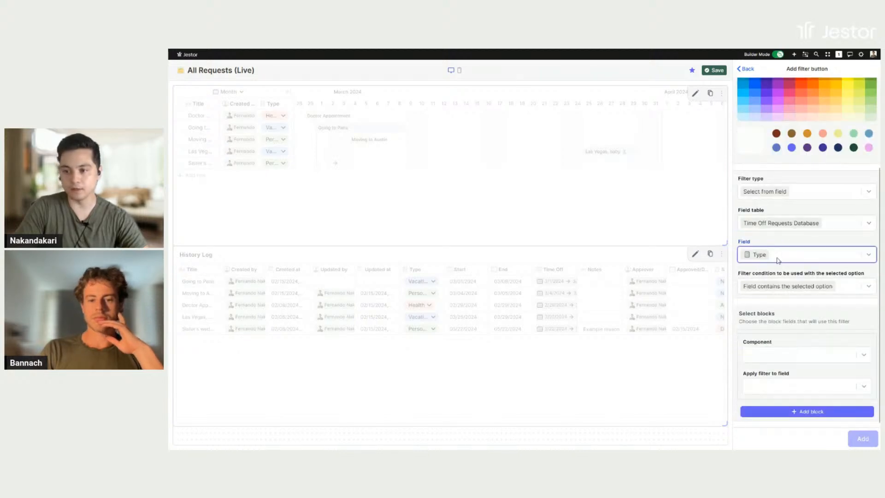
{"action": "left_click", "coordinate": [803, 357]}
{"action": "left_click", "coordinate": [787, 375]}
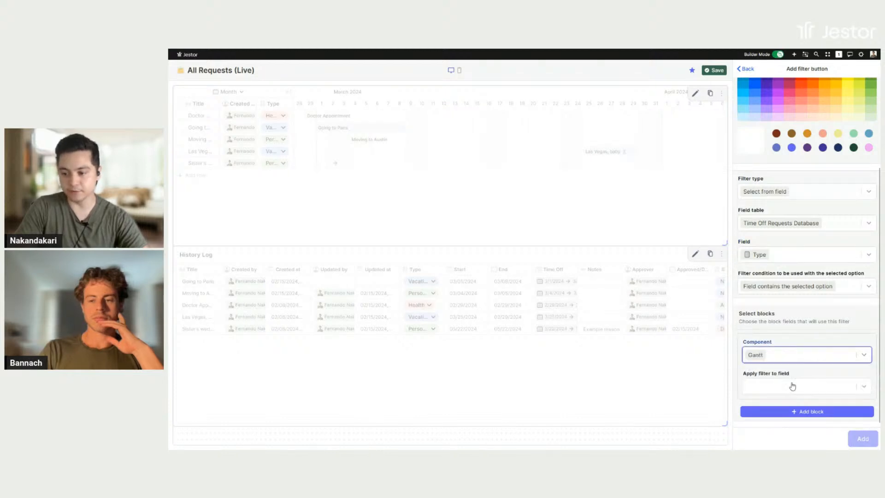
{"action": "left_click", "coordinate": [793, 388]}
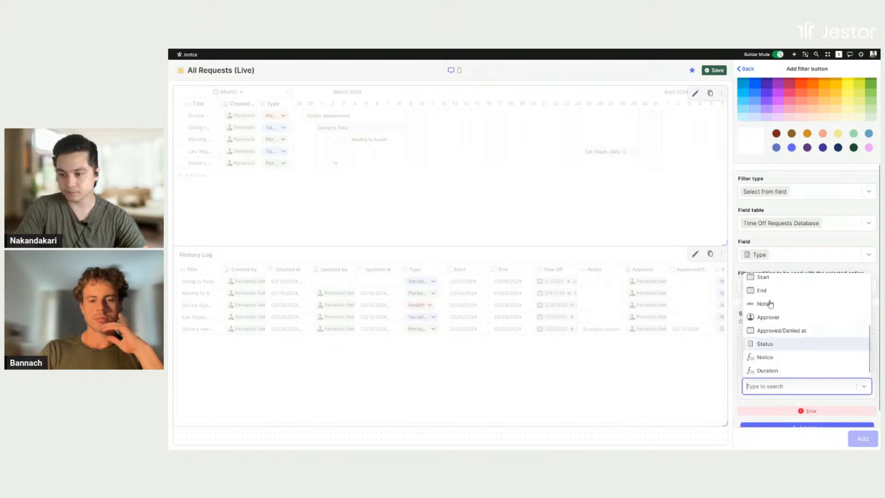
{"action": "scroll", "coordinate": [778, 332], "scroll_direction": "up", "scroll_amount": 3}
{"action": "left_click", "coordinate": [784, 346]}
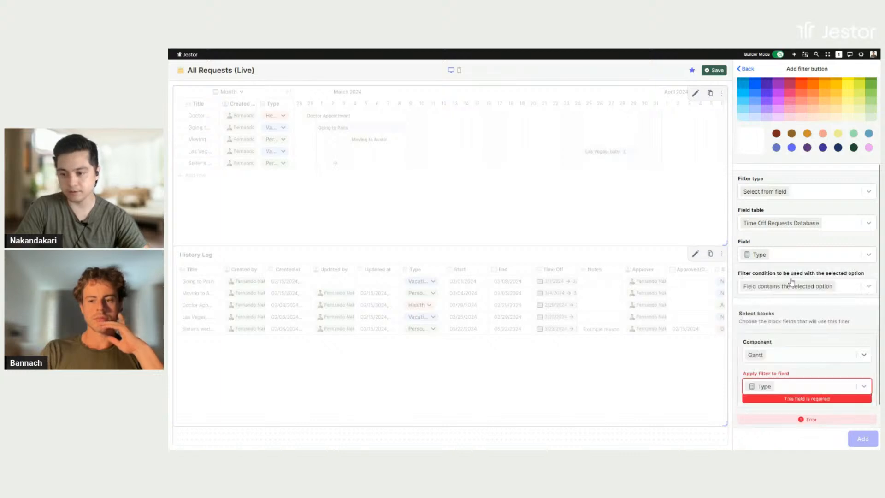
Apply the "Type" filter also to the Type field of the History Log component and add the filter button.
{"action": "scroll", "coordinate": [791, 282], "scroll_direction": "down", "scroll_amount": 2}
{"action": "left_click", "coordinate": [811, 412]}
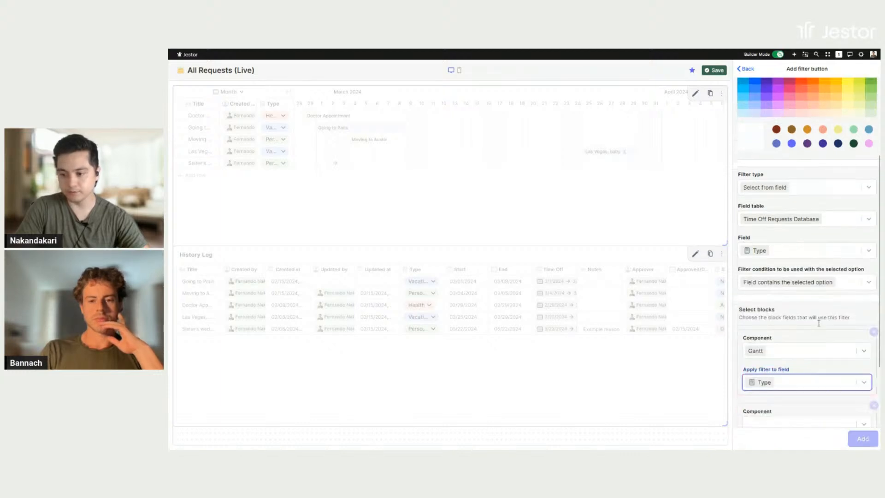
{"action": "scroll", "coordinate": [794, 346], "scroll_direction": "down", "scroll_amount": 3}
{"action": "left_click", "coordinate": [793, 342]}
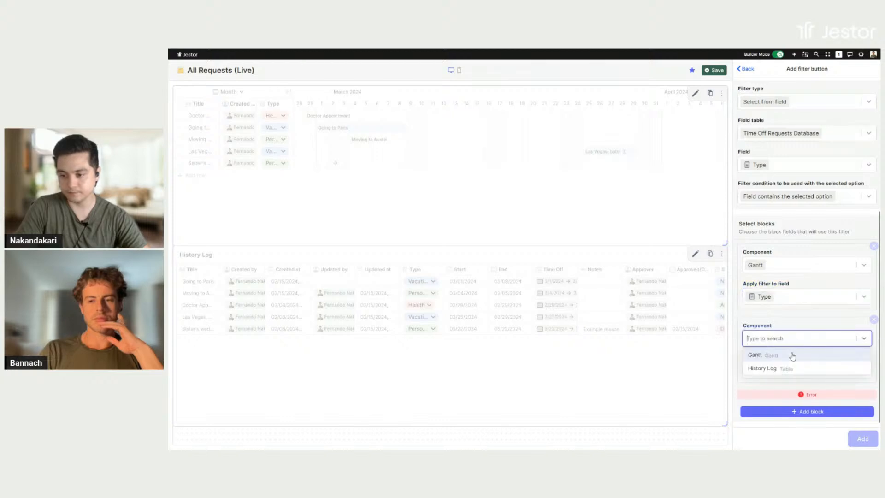
{"action": "left_click", "coordinate": [800, 371]}
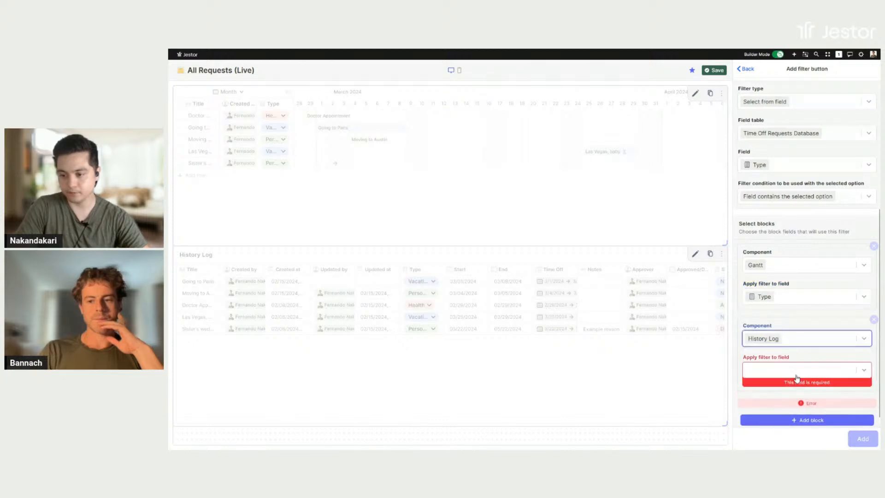
{"action": "left_click", "coordinate": [795, 376]}
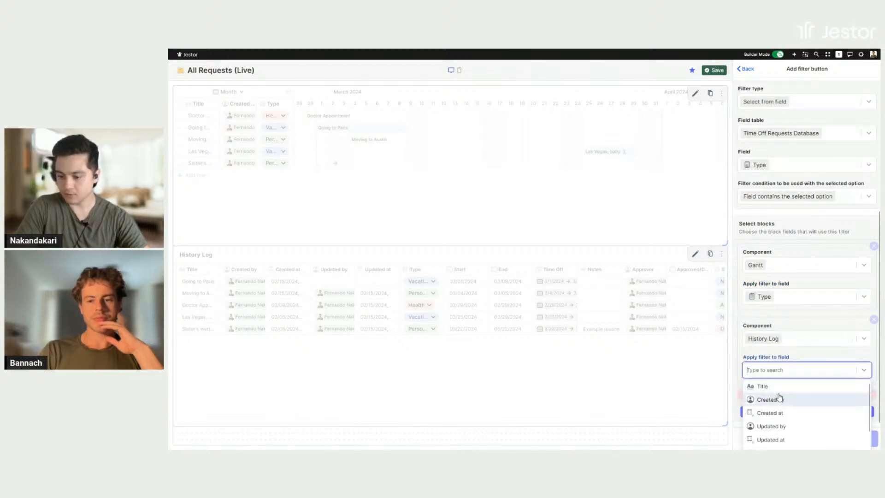
{"action": "scroll", "coordinate": [779, 397], "scroll_direction": "down", "scroll_amount": 3}
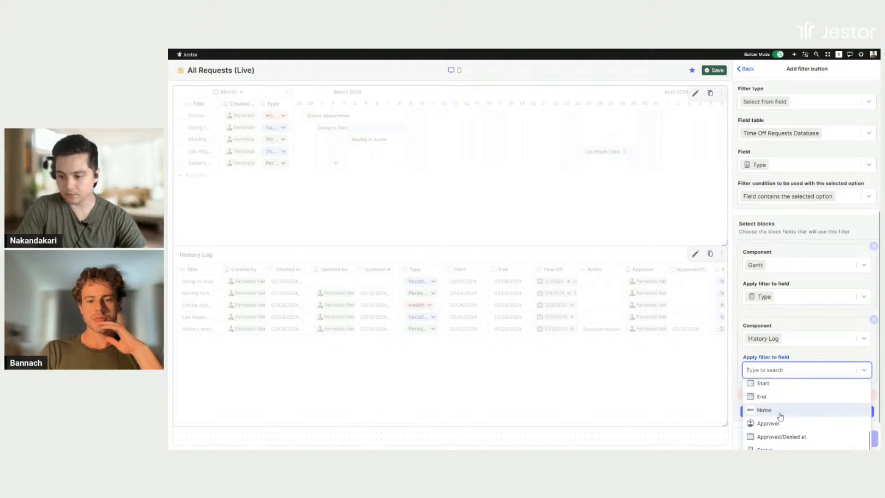
{"action": "scroll", "coordinate": [779, 415], "scroll_direction": "up", "scroll_amount": 2}
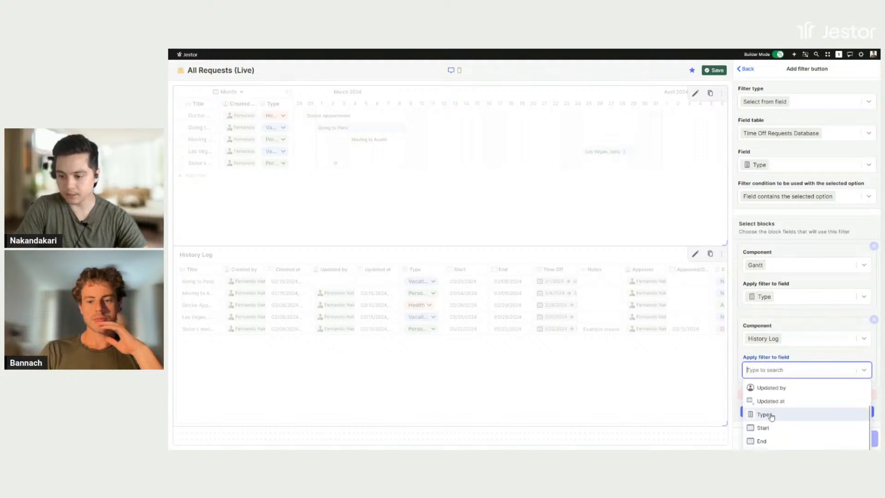
{"action": "left_click", "coordinate": [771, 415]}
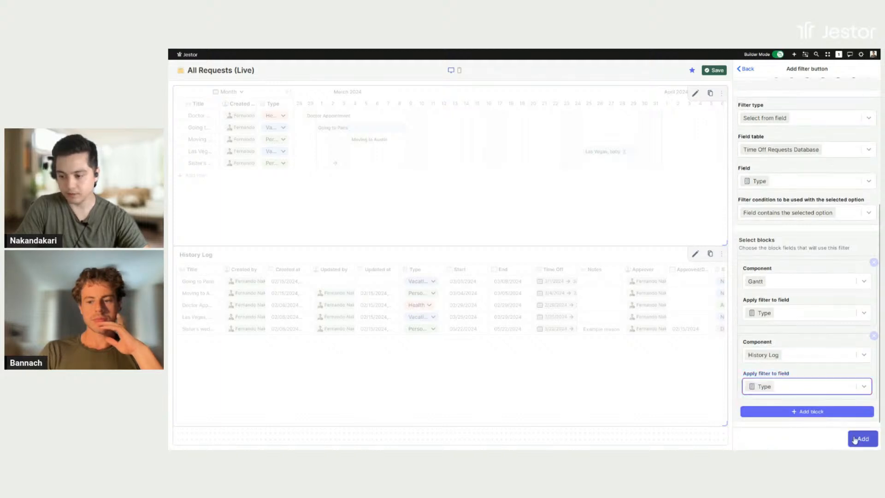
{"action": "left_click", "coordinate": [855, 439]}
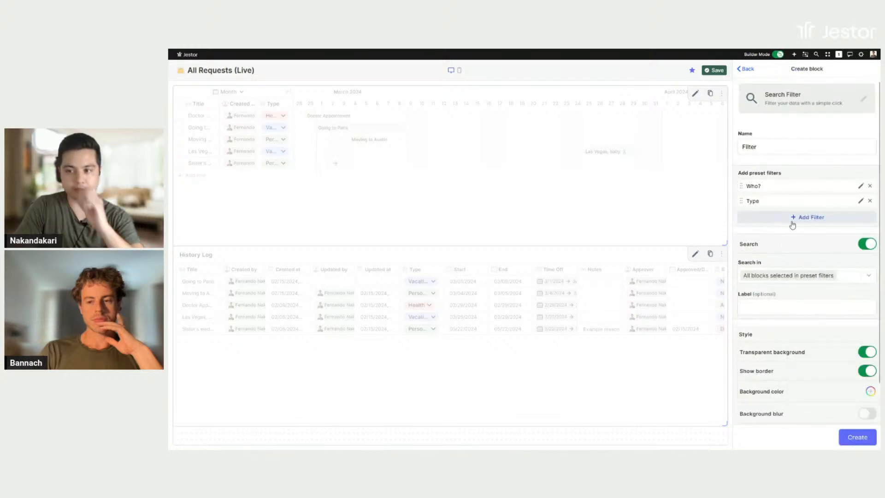
Start a third preset filter button named "Status" with white as its color and Select from field as its filter type.
{"action": "left_click", "coordinate": [807, 217]}
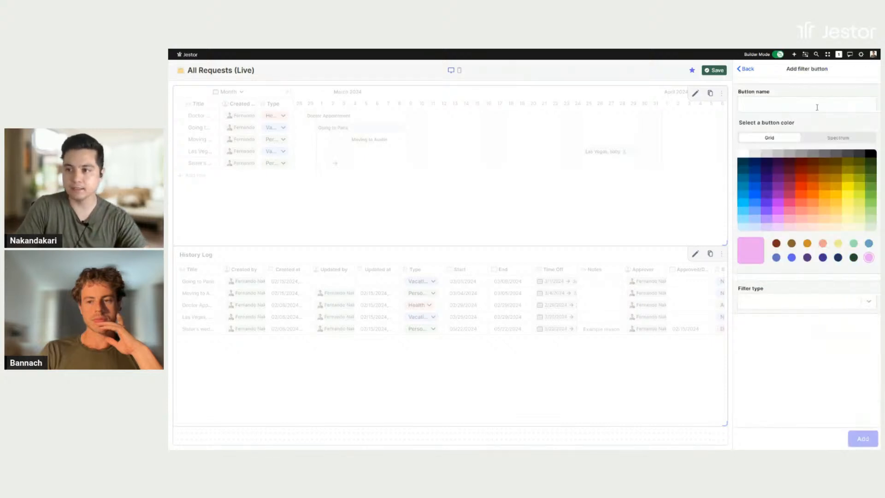
{"action": "left_click", "coordinate": [817, 106]}
{"action": "type", "text": "Status"}
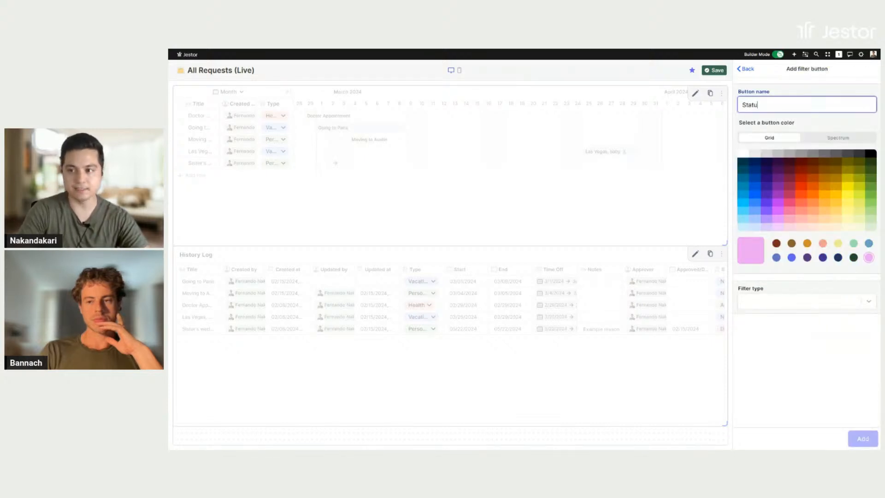
{"action": "left_click", "coordinate": [744, 153]}
{"action": "left_click", "coordinate": [791, 302]}
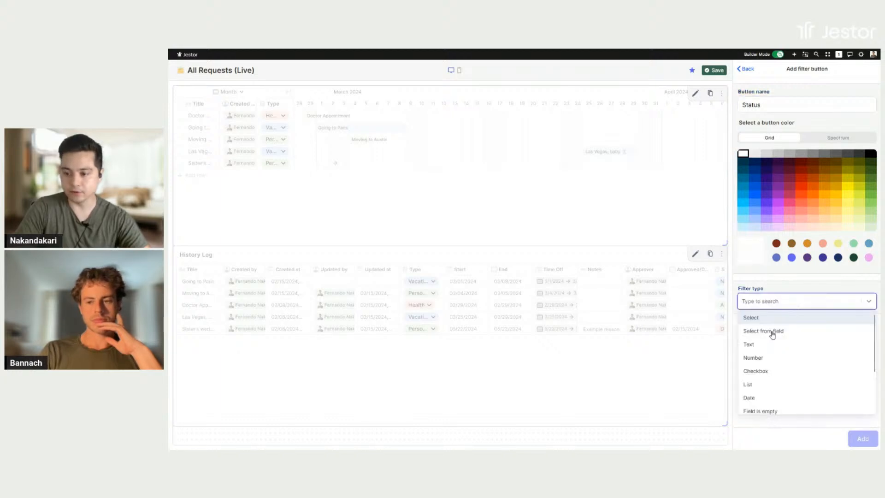
{"action": "left_click", "coordinate": [773, 332]}
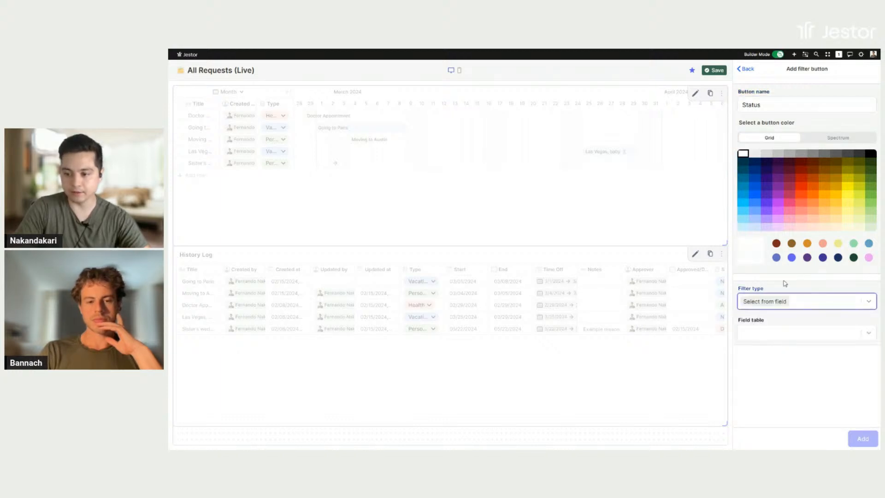
Source the "Status" filter's options from the Status field of the Time Off Requests Database table.
{"action": "left_click", "coordinate": [801, 331]}
{"action": "type", "text": "t"}
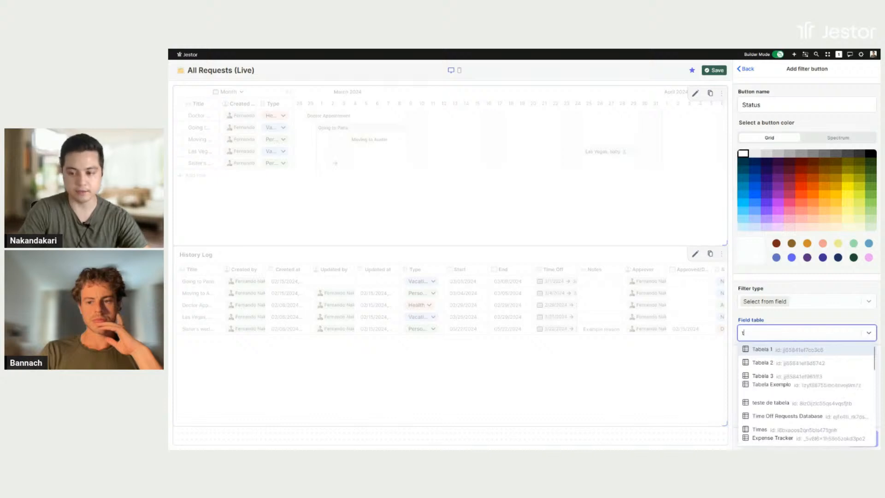
{"action": "type", "text": "im"}
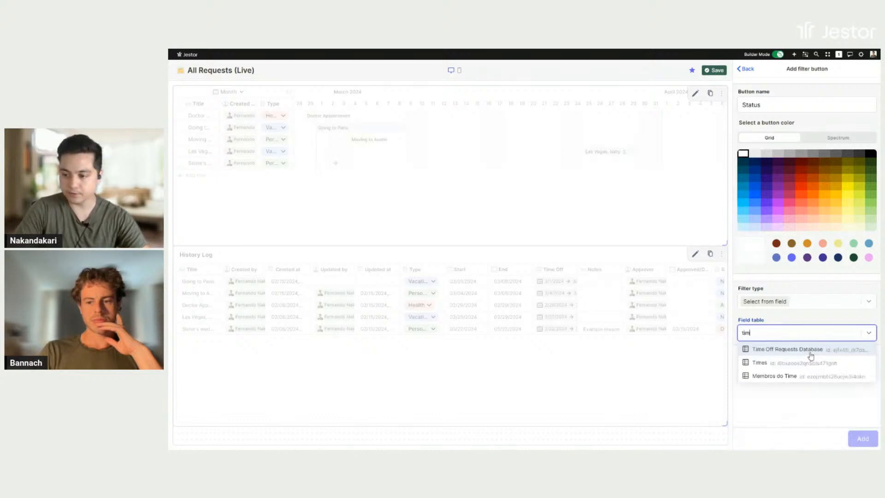
{"action": "left_click", "coordinate": [811, 351]}
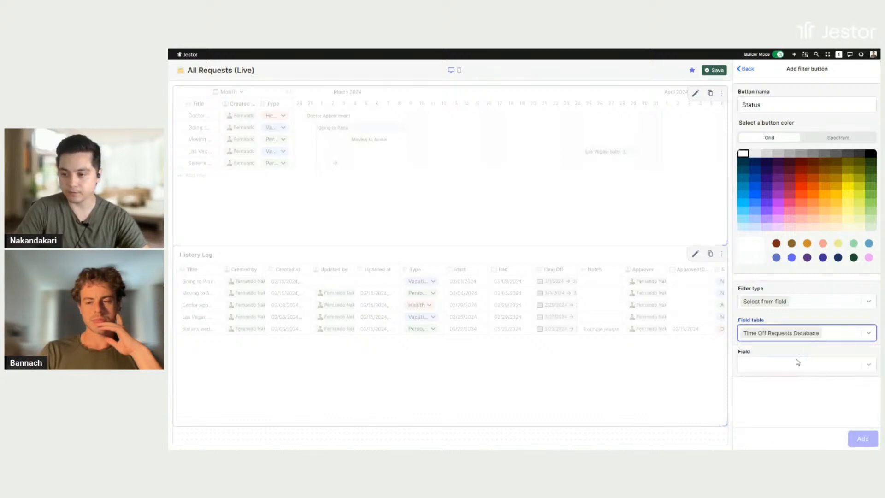
{"action": "left_click", "coordinate": [804, 369]}
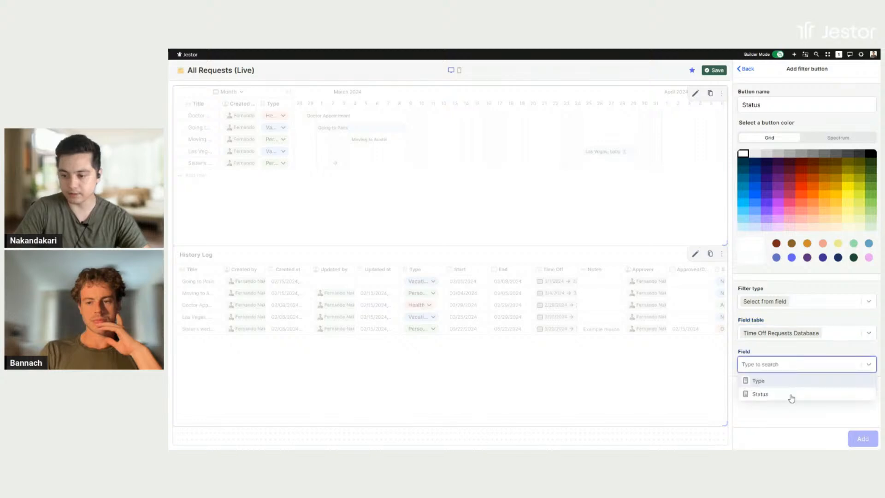
{"action": "left_click", "coordinate": [792, 398]}
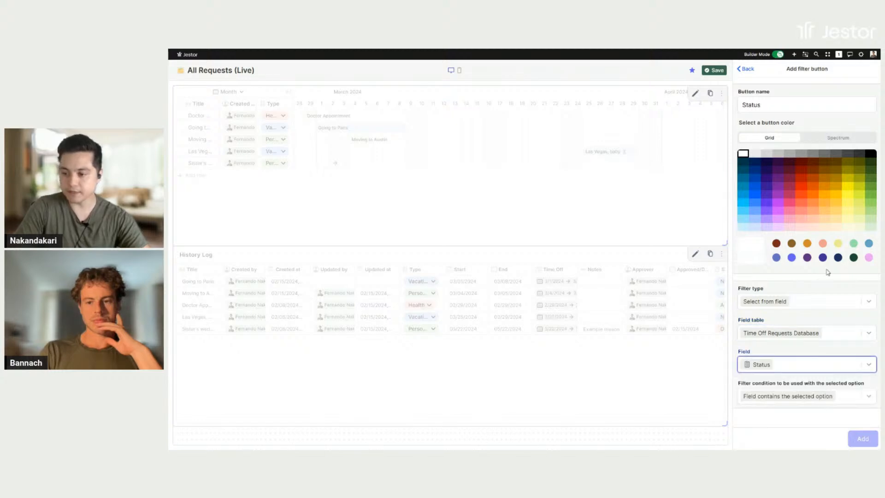
Apply the "Status" filter to the Status field of the Gantt component.
{"action": "scroll", "coordinate": [822, 329], "scroll_direction": "down", "scroll_amount": 3}
{"action": "left_click", "coordinate": [824, 358]}
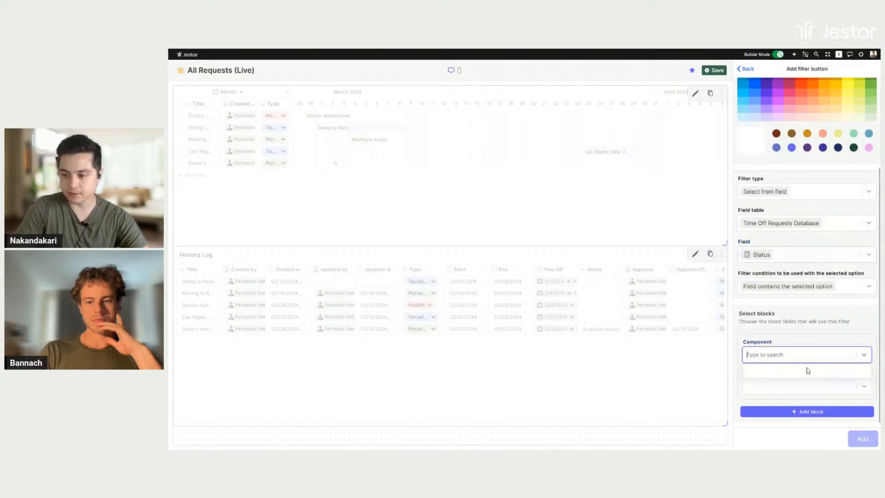
{"action": "left_click", "coordinate": [810, 372]}
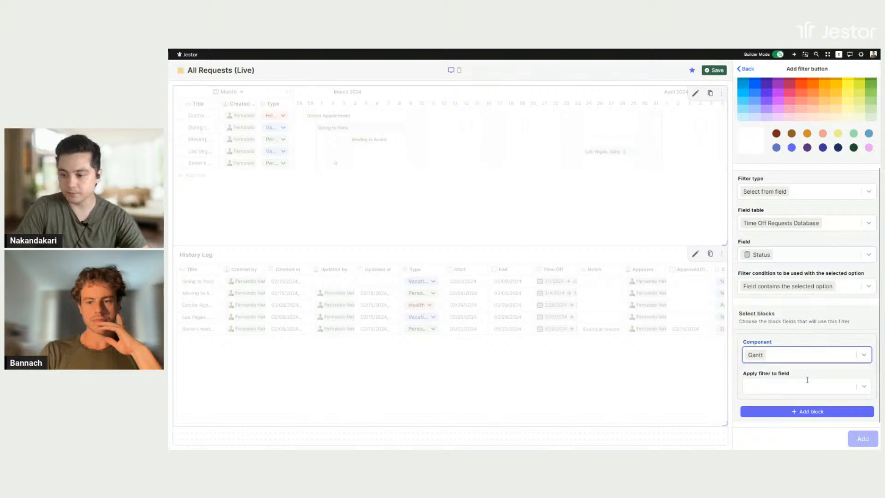
{"action": "left_click", "coordinate": [812, 388]}
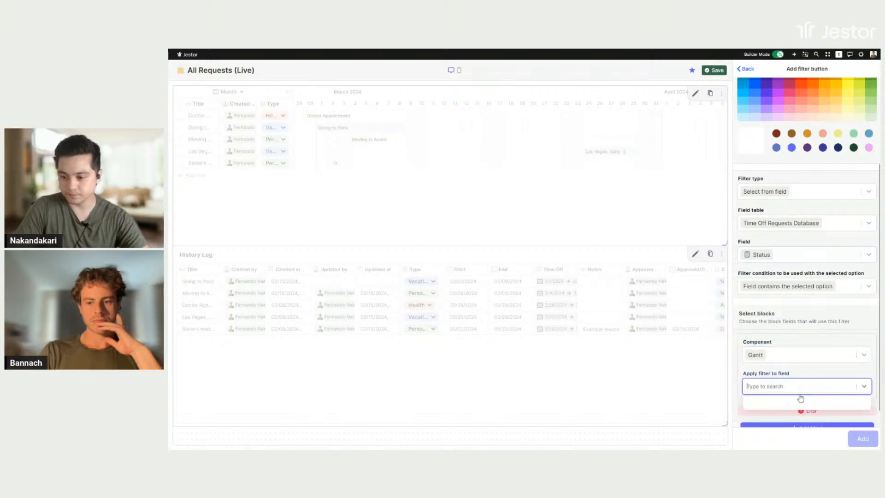
{"action": "scroll", "coordinate": [784, 337], "scroll_direction": "down", "scroll_amount": 4}
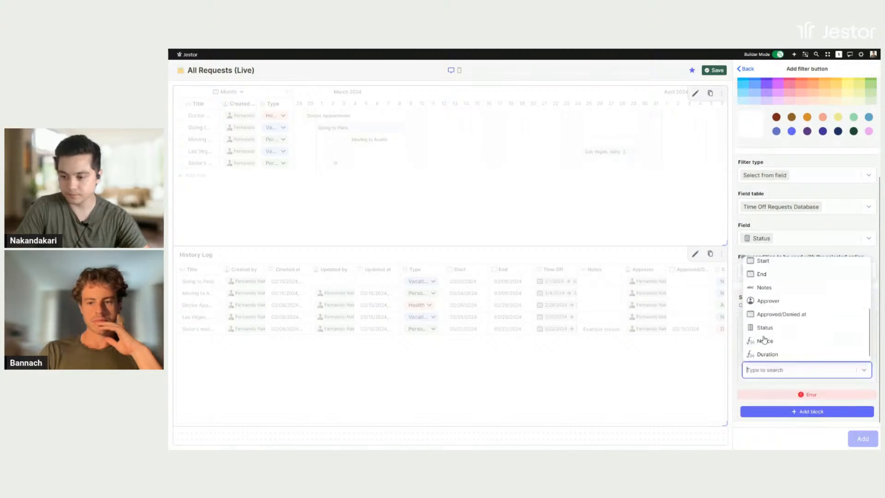
{"action": "scroll", "coordinate": [780, 335], "scroll_direction": "up", "scroll_amount": 2}
{"action": "scroll", "coordinate": [780, 334], "scroll_direction": "down", "scroll_amount": 2}
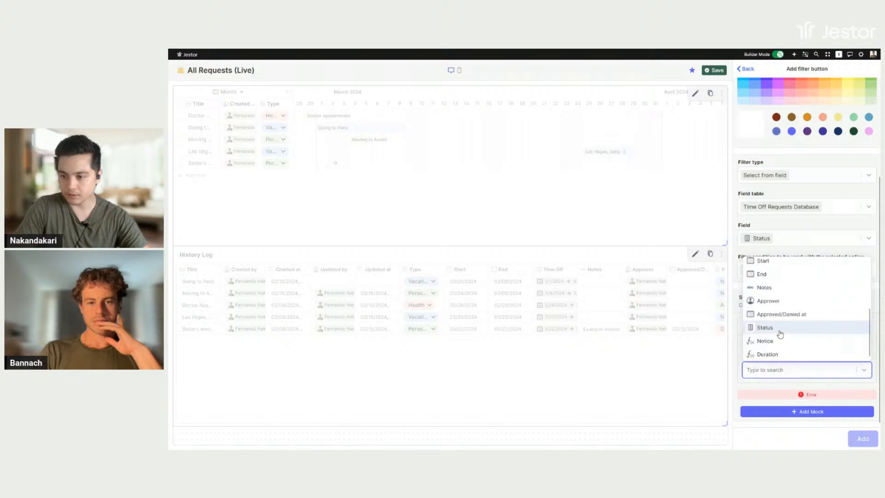
{"action": "left_click", "coordinate": [779, 328]}
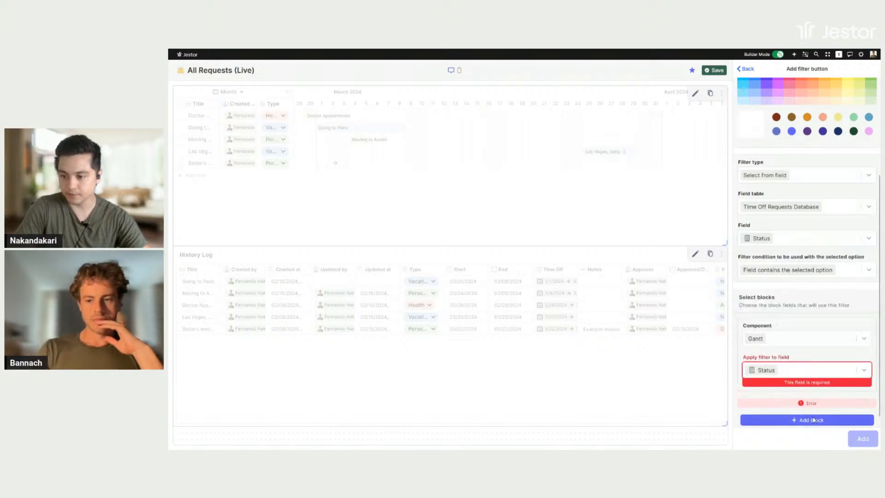
Apply the "Status" filter also to the Status field of the History Log component and add the filter button.
{"action": "left_click", "coordinate": [811, 419]}
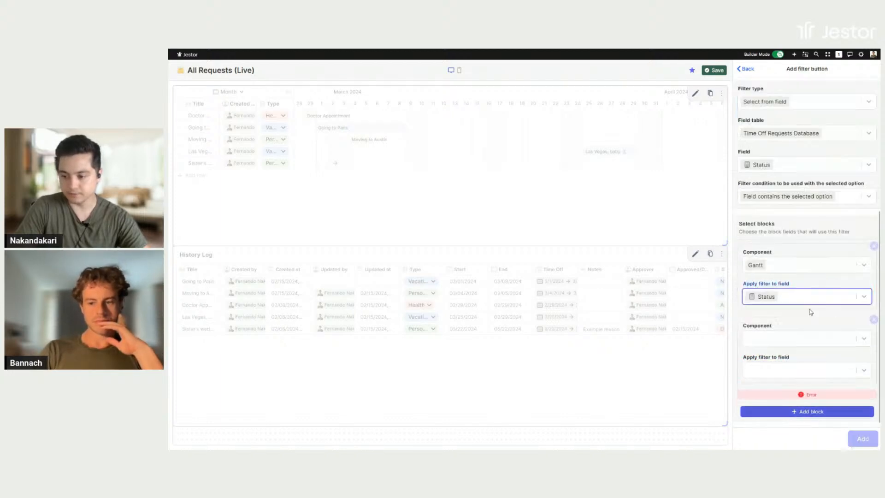
{"action": "left_click", "coordinate": [792, 342]}
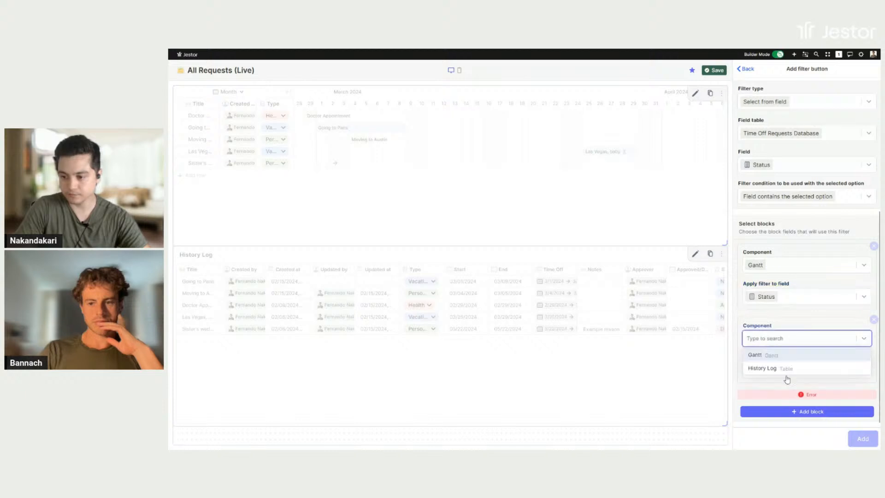
{"action": "left_click", "coordinate": [784, 369]}
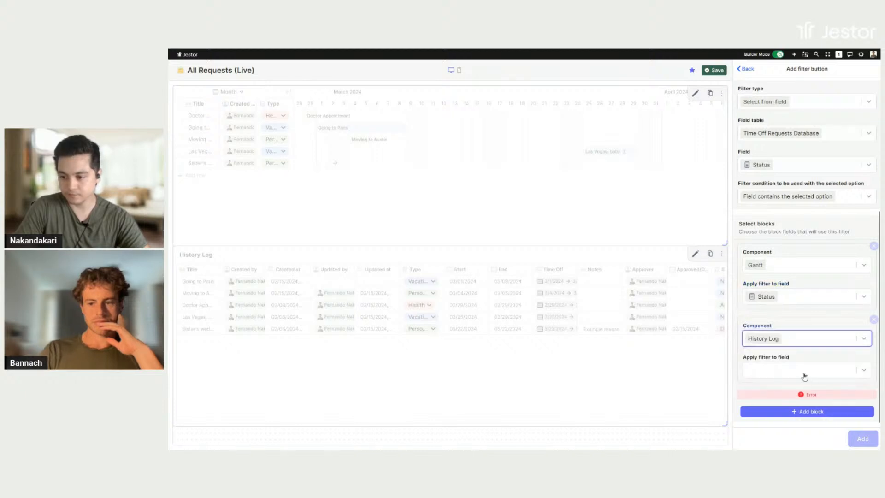
{"action": "left_click", "coordinate": [806, 374]}
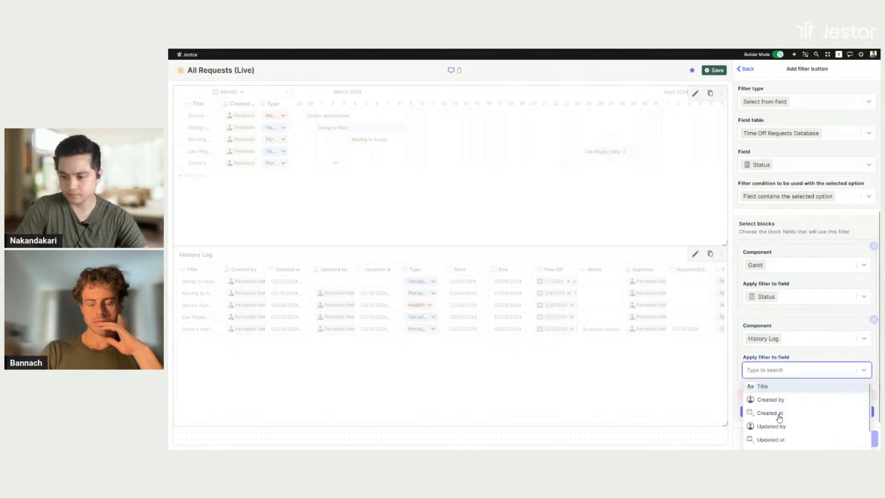
{"action": "scroll", "coordinate": [783, 332], "scroll_direction": "down", "scroll_amount": 3}
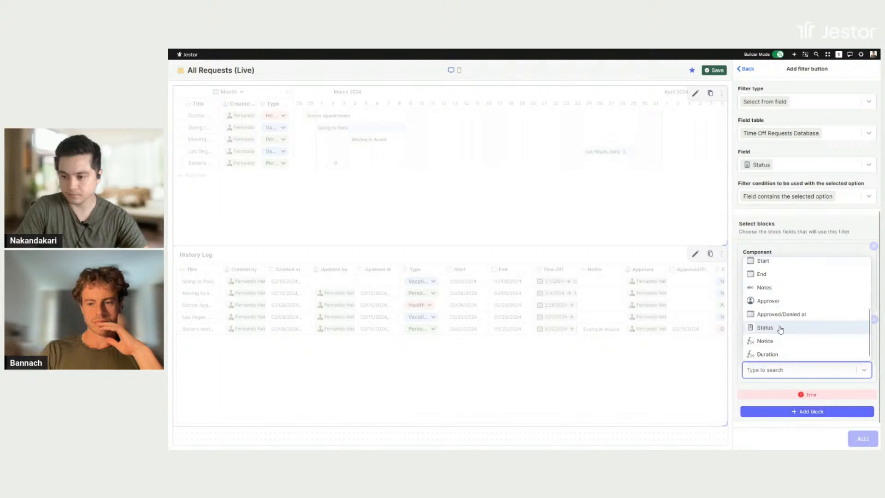
{"action": "left_click", "coordinate": [780, 328]}
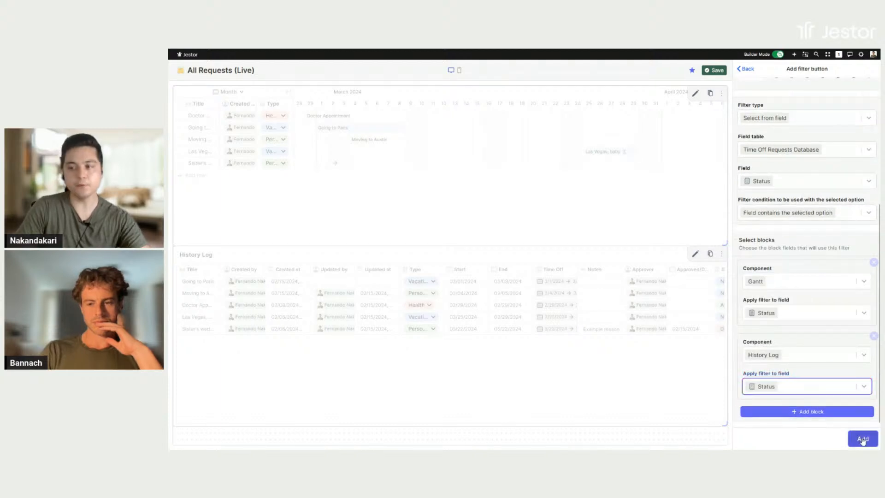
{"action": "left_click", "coordinate": [862, 440]}
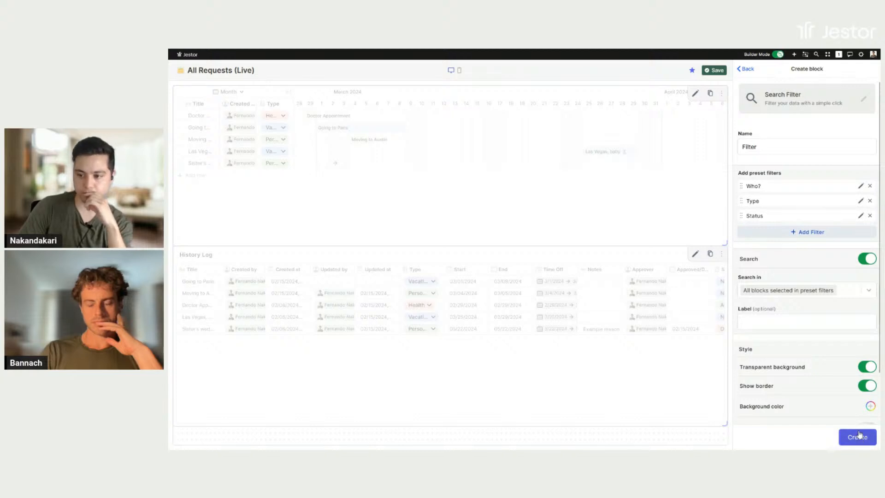
Turn off the search filter block's border, create the block and save the app.
{"action": "scroll", "coordinate": [867, 306], "scroll_direction": "down", "scroll_amount": 2}
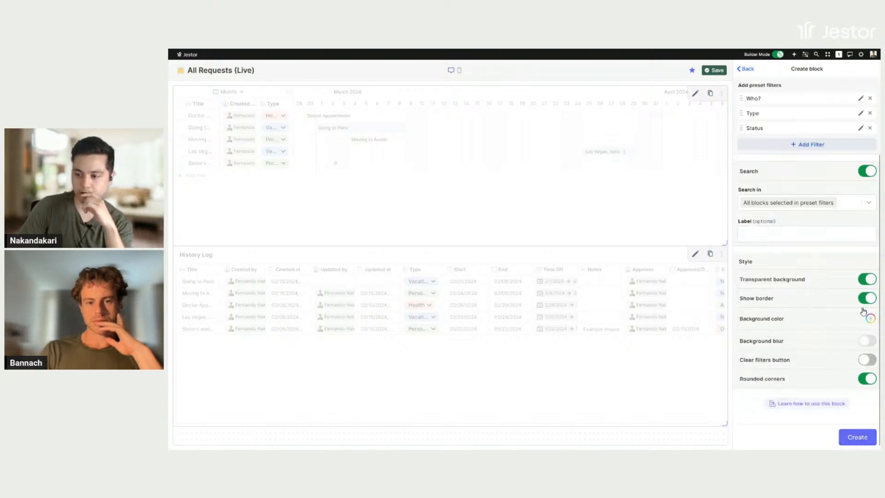
{"action": "left_click", "coordinate": [866, 299]}
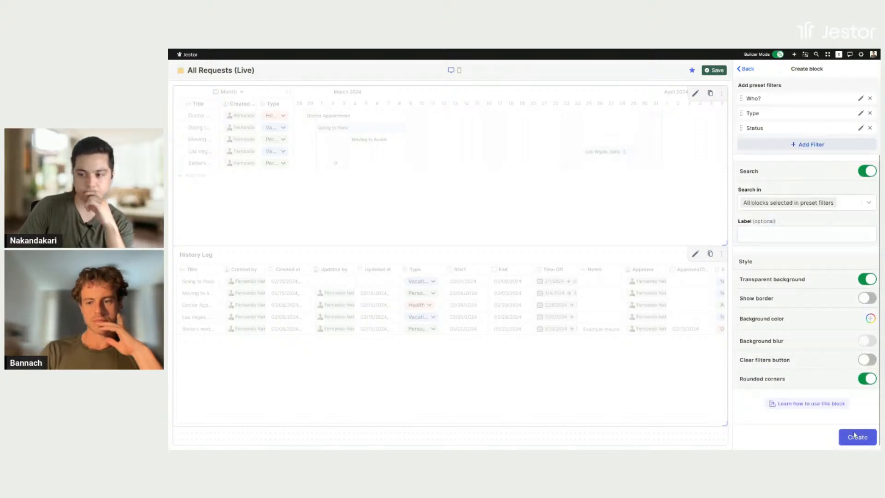
{"action": "left_click", "coordinate": [856, 436]}
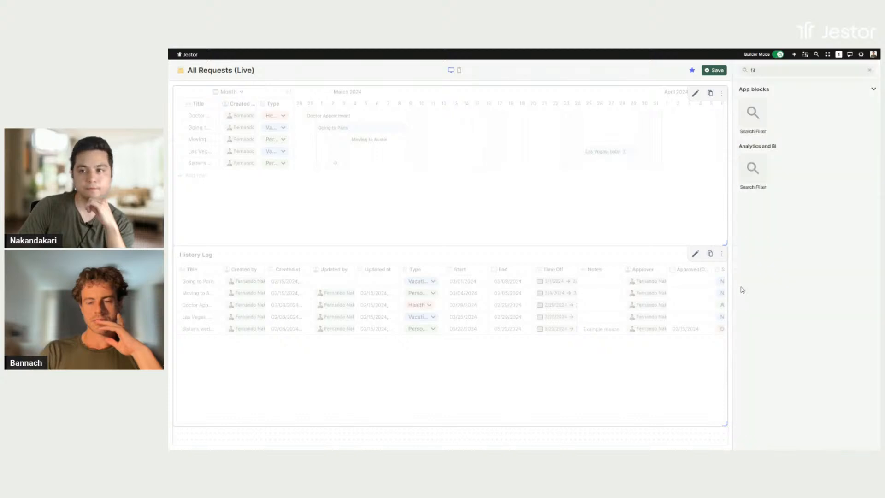
{"action": "left_click", "coordinate": [722, 72]}
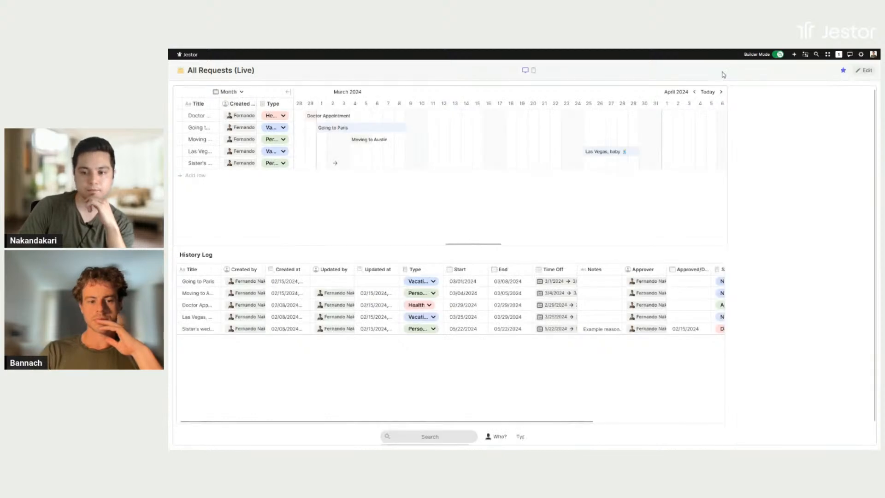
Test the search filter block by filtering the requests by the Vacation type.
{"action": "scroll", "coordinate": [513, 423], "scroll_direction": "down", "scroll_amount": 1}
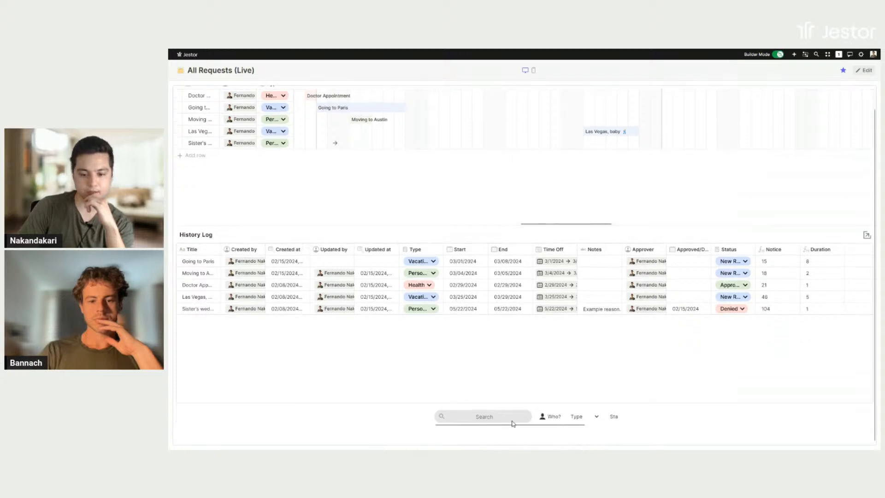
{"action": "left_click_drag", "start_coordinate": [577, 424], "coordinate": [598, 428]}
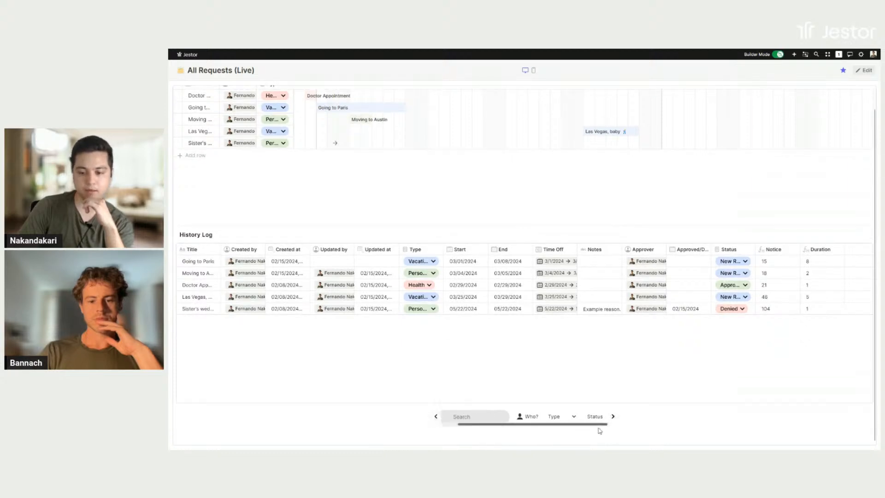
{"action": "left_click", "coordinate": [573, 416]}
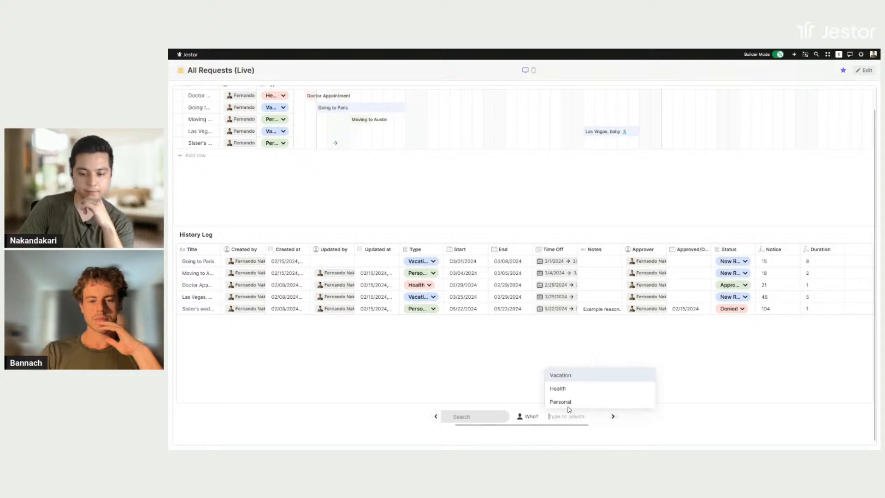
{"action": "left_click", "coordinate": [578, 379]}
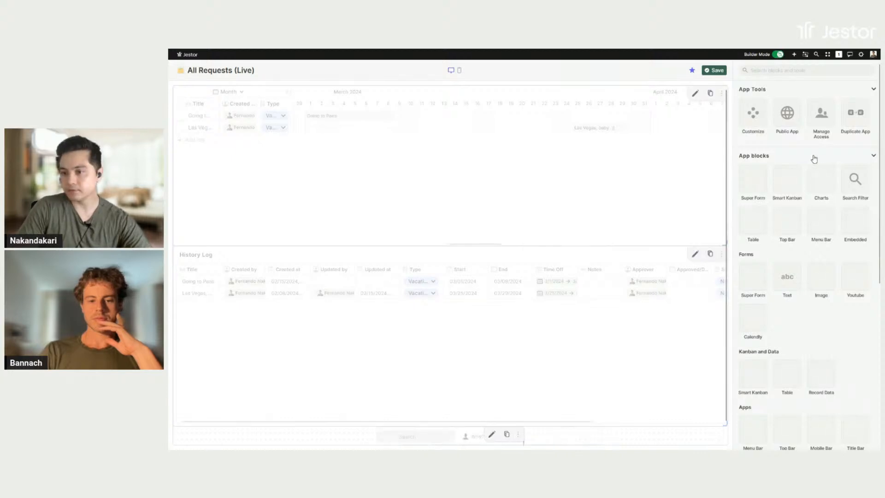
Add a Title Bar block above the Gantt and set its bar color to light gray.
{"action": "scroll", "coordinate": [814, 159], "scroll_direction": "down", "scroll_amount": 1}
{"action": "scroll", "coordinate": [814, 159], "scroll_direction": "down", "scroll_amount": 4}
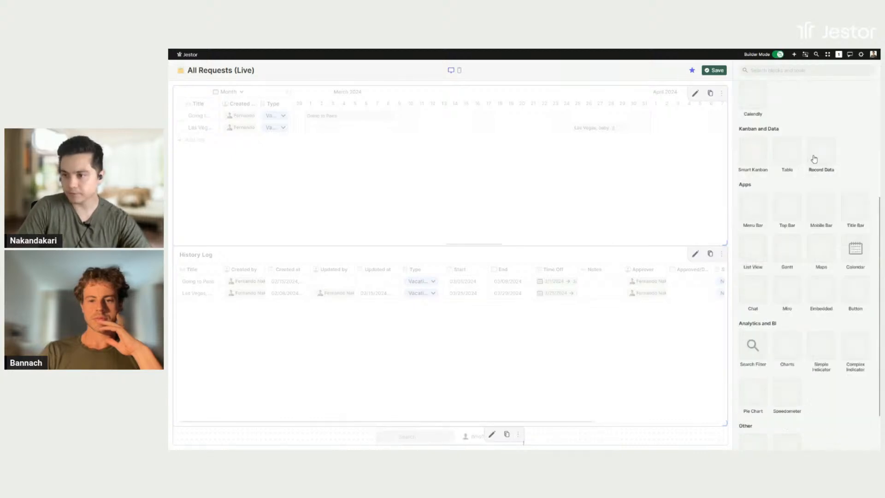
{"action": "scroll", "coordinate": [814, 159], "scroll_direction": "down", "scroll_amount": 1}
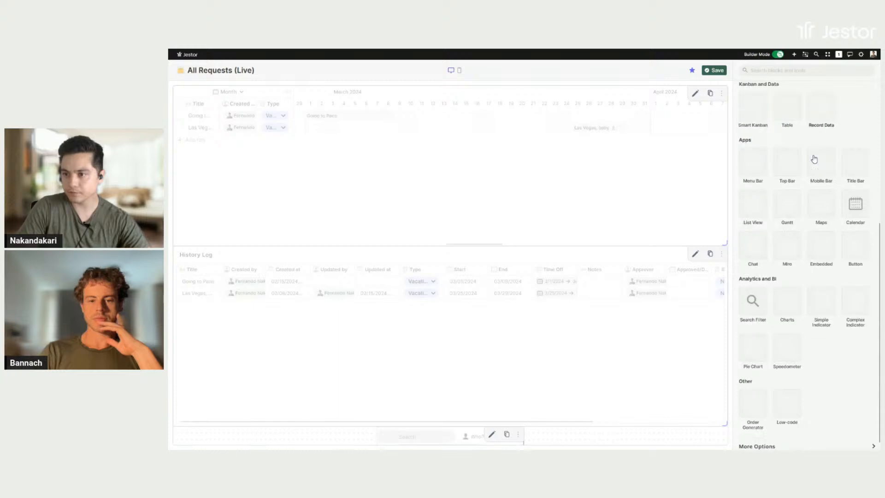
{"action": "left_click", "coordinate": [860, 165]}
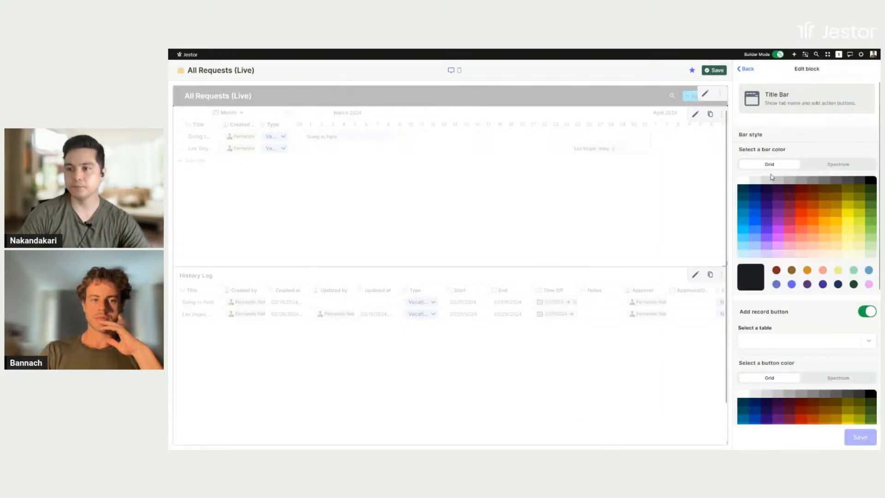
{"action": "left_click", "coordinate": [754, 180]}
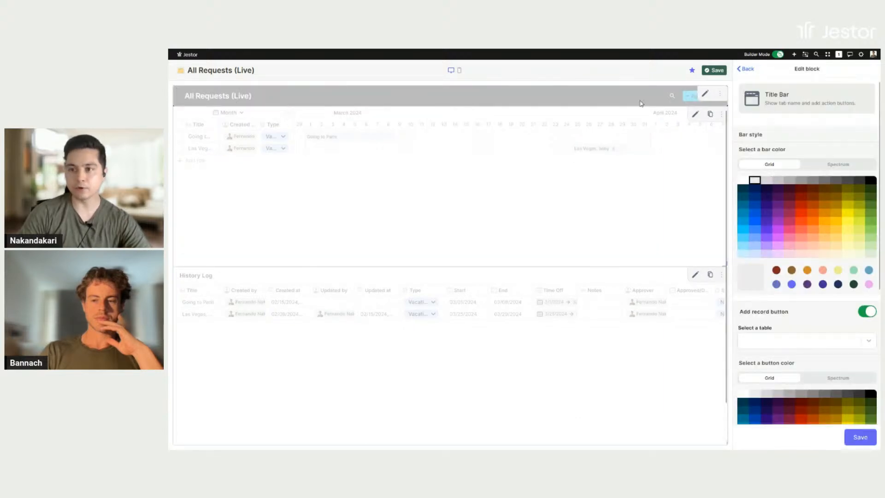
Turn off the title bar's add record button and search, assign "Filter" as its search filter, and save the block.
{"action": "scroll", "coordinate": [826, 133], "scroll_direction": "down", "scroll_amount": 2}
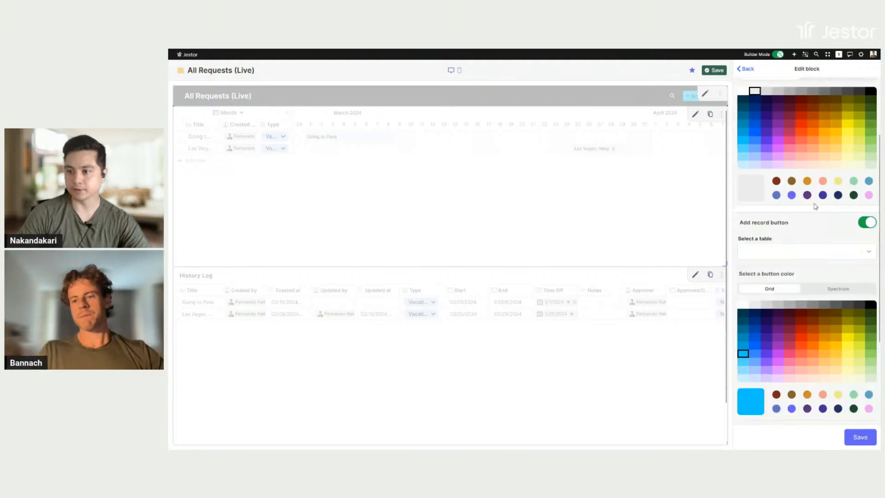
{"action": "left_click", "coordinate": [866, 224]}
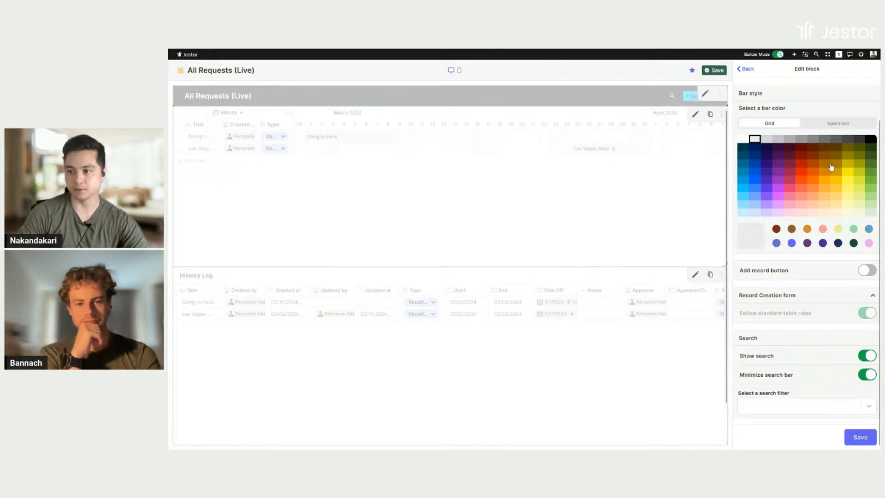
{"action": "left_click", "coordinate": [867, 355]}
{"action": "left_click", "coordinate": [856, 405]}
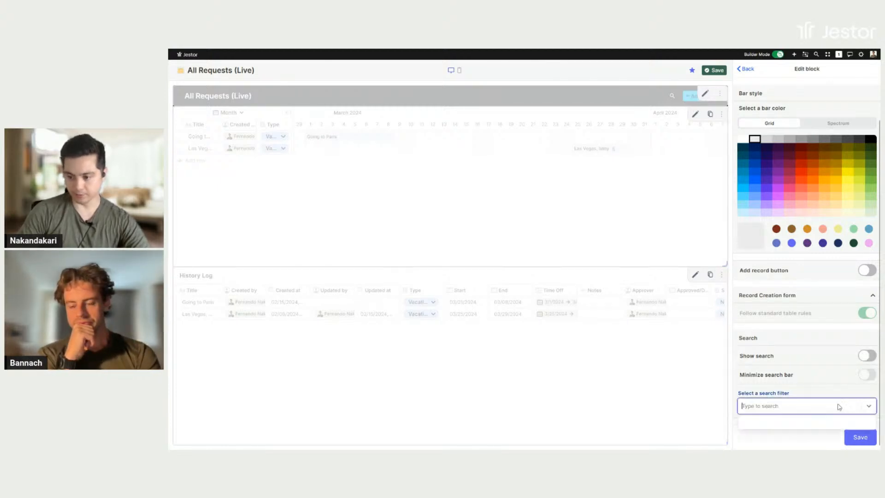
{"action": "left_click", "coordinate": [785, 423]}
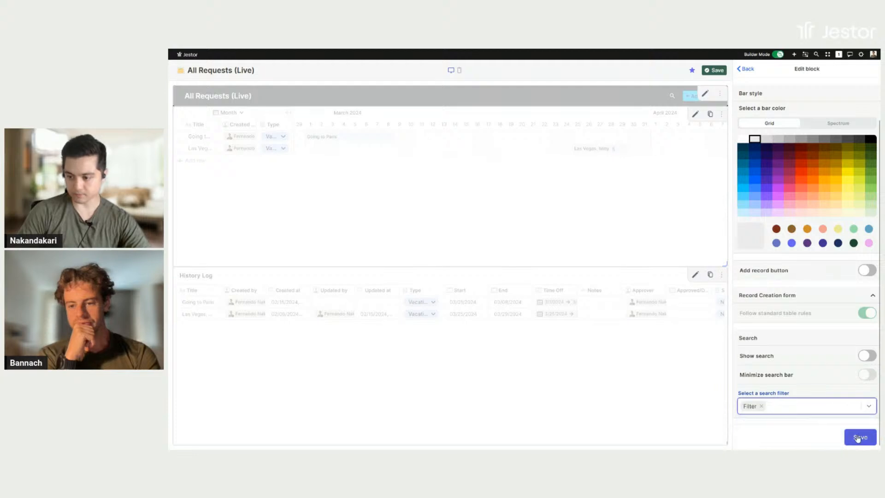
{"action": "left_click", "coordinate": [858, 437]}
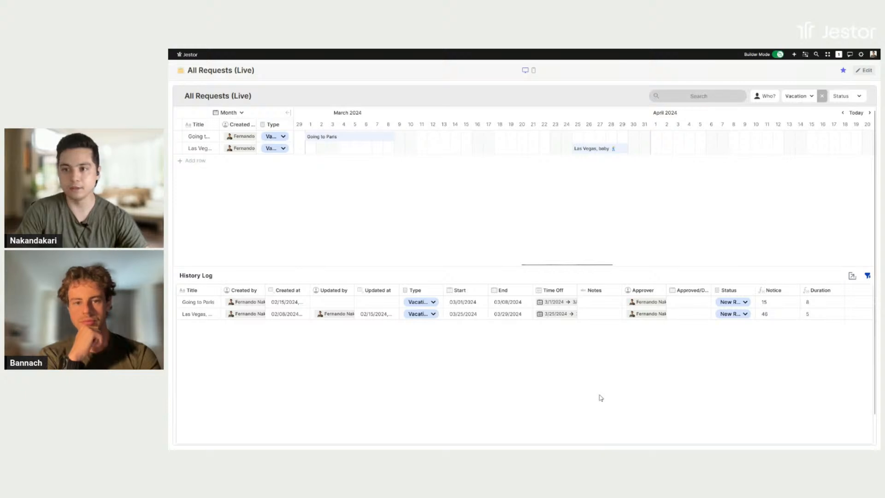
Clear the Vacation selection from the Type filter and open the overview of all apps.
{"action": "left_click", "coordinate": [822, 96]}
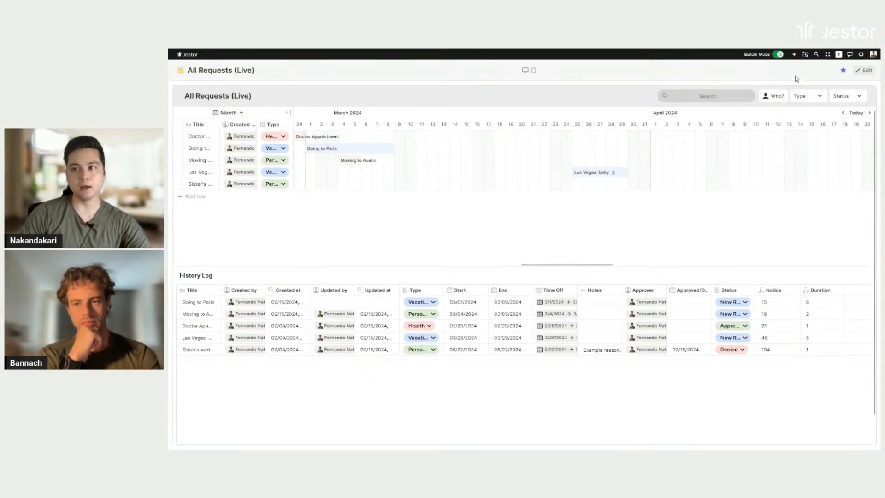
{"action": "left_click", "coordinate": [828, 54]}
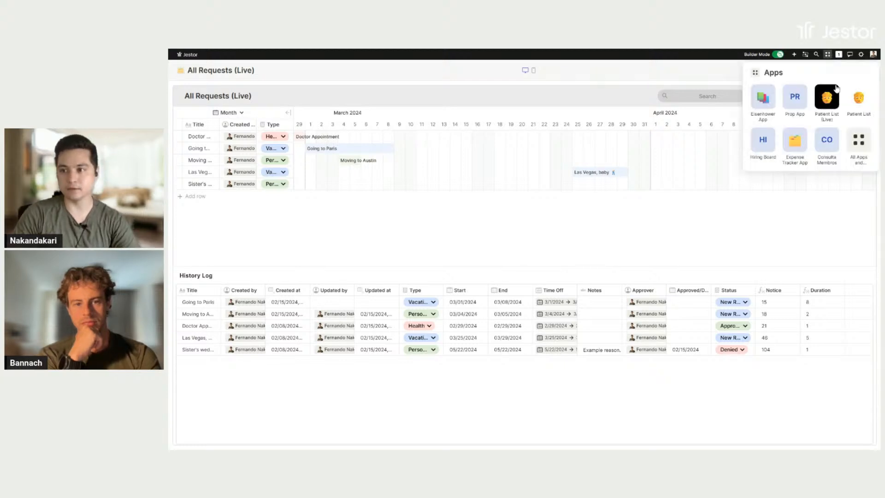
{"action": "left_click", "coordinate": [858, 138]}
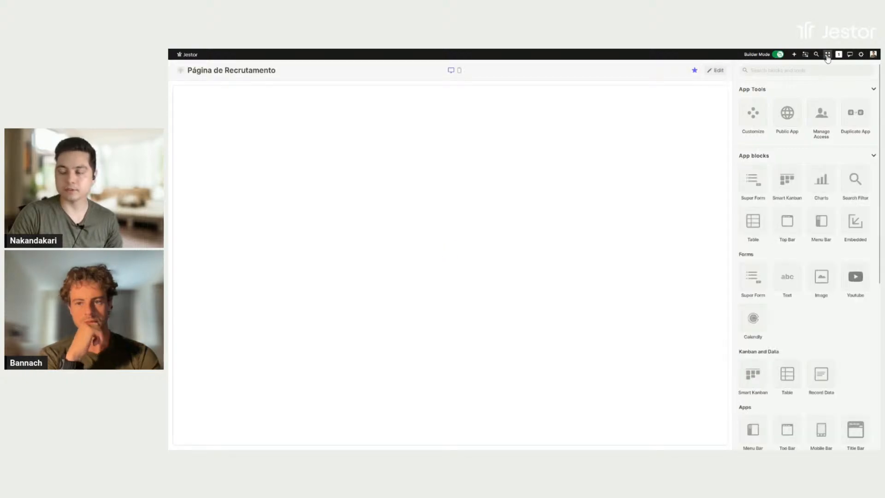
{"action": "left_click", "coordinate": [828, 54]}
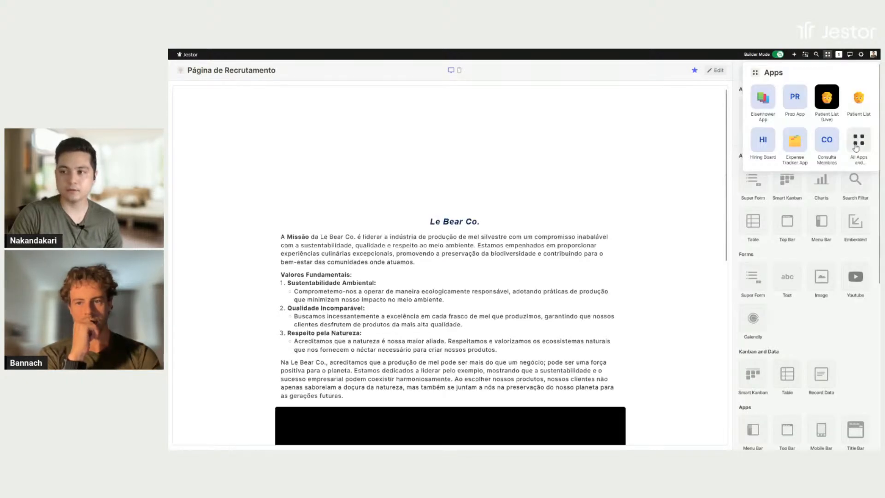
{"action": "left_click", "coordinate": [859, 141]}
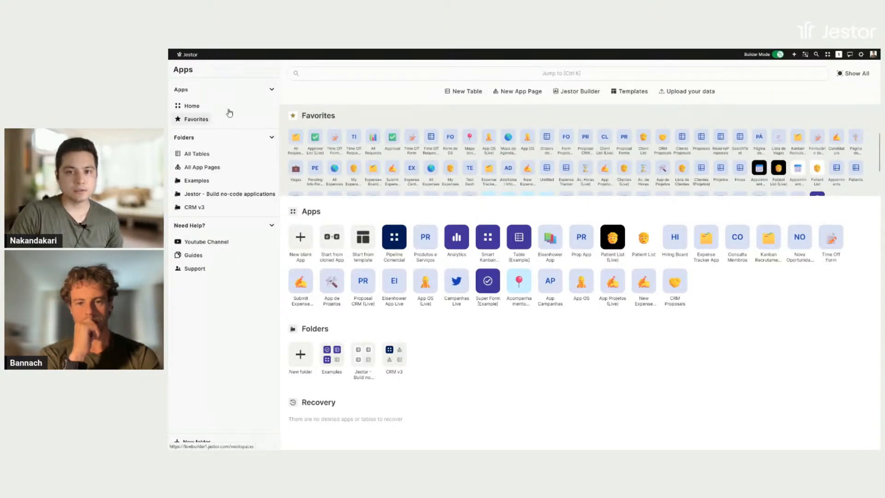
Open the Time Off Form (Live) app and add a Title Bar block above the form.
{"action": "left_click", "coordinate": [465, 75]}
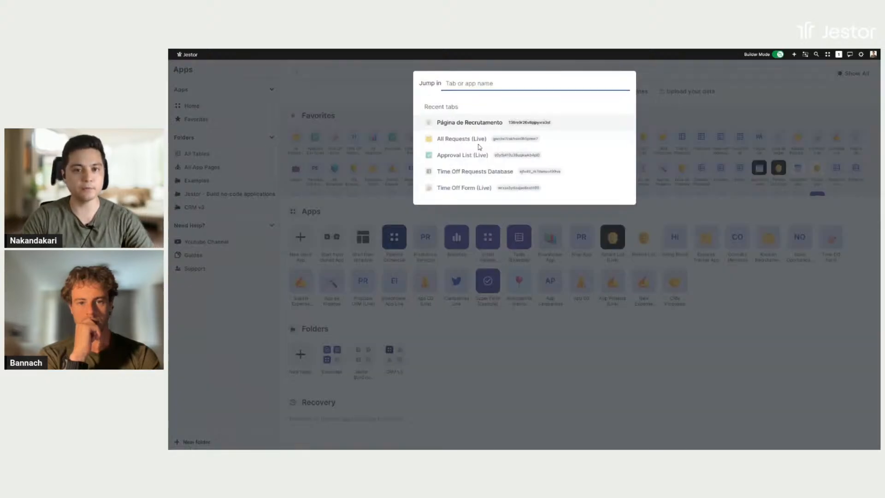
{"action": "left_click", "coordinate": [487, 180]}
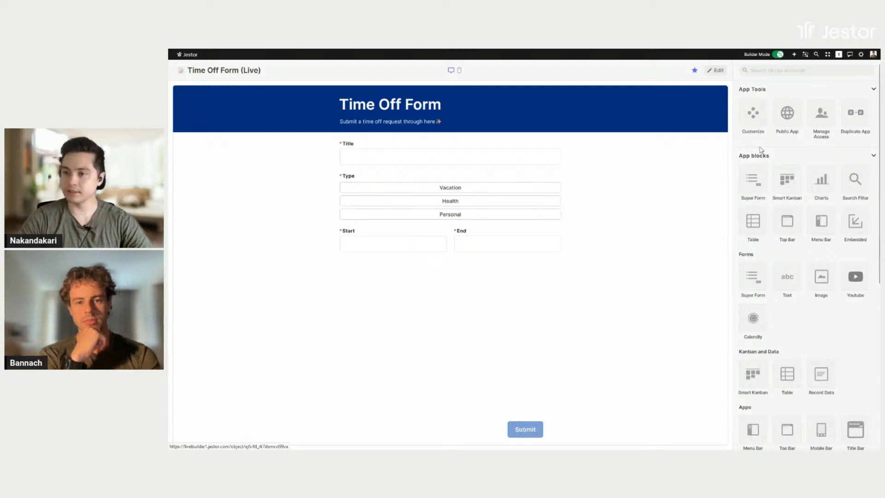
{"action": "left_click", "coordinate": [813, 73]}
{"action": "type", "text": "tit"}
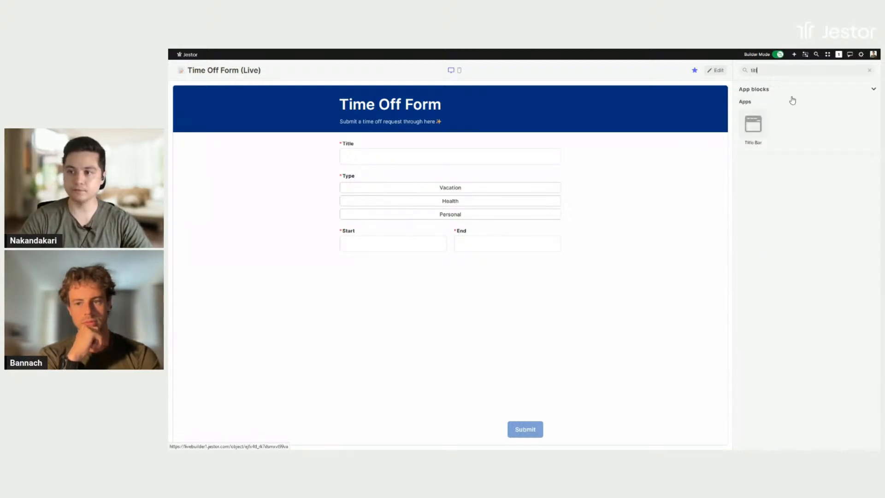
{"action": "left_click", "coordinate": [753, 124]}
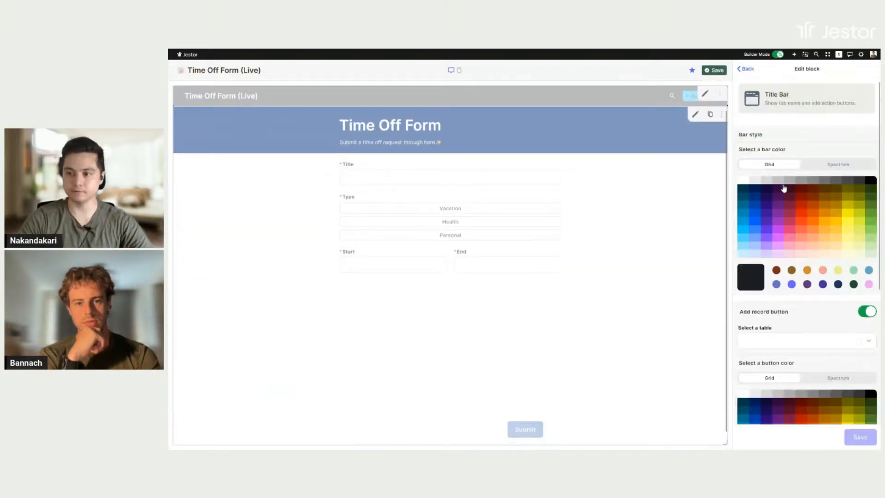
Set the title bar's color to light gray, turn off its add record button and search, and save the block.
{"action": "left_click", "coordinate": [863, 314]}
{"action": "scroll", "coordinate": [847, 335], "scroll_direction": "down", "scroll_amount": 1}
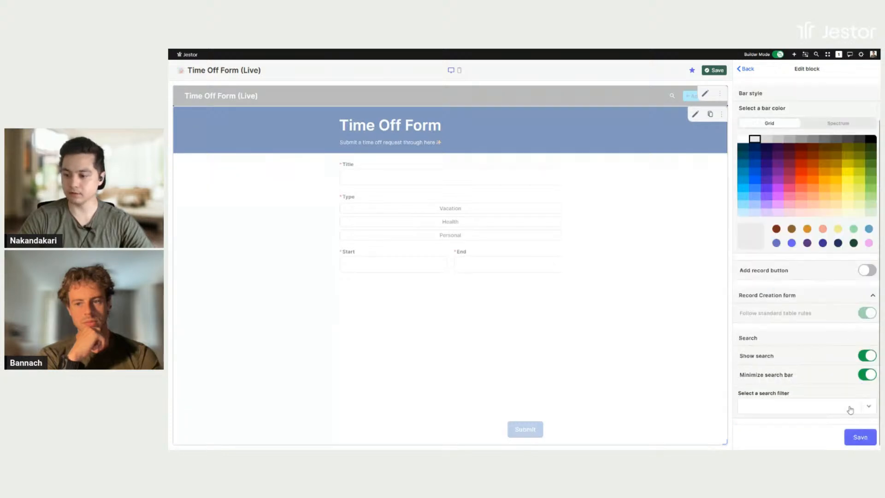
{"action": "left_click", "coordinate": [867, 355]}
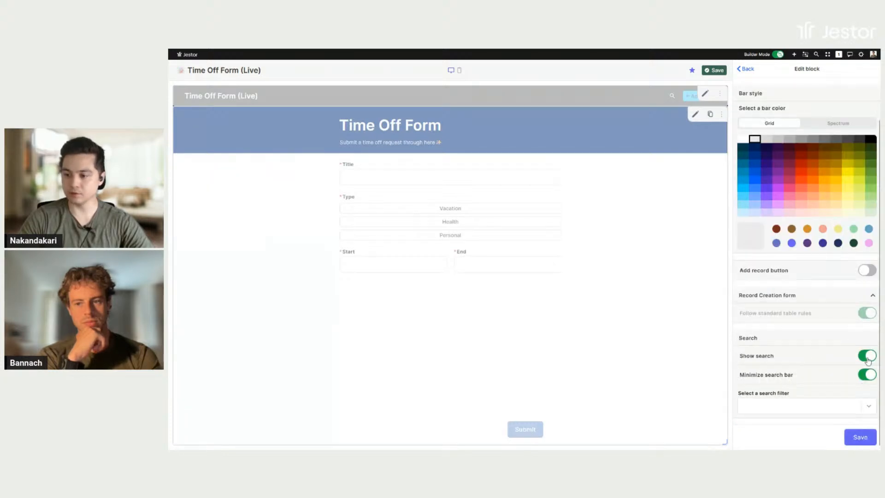
{"action": "left_click", "coordinate": [859, 437]}
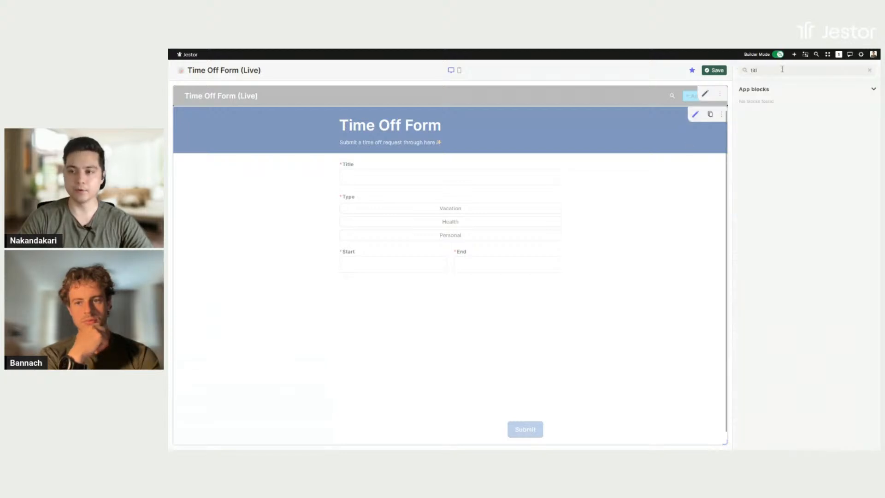
Add a Menu Bar block to the app and set its bottom bar color to gray and its top bar color to light gray.
{"action": "type", "text": "menu"}
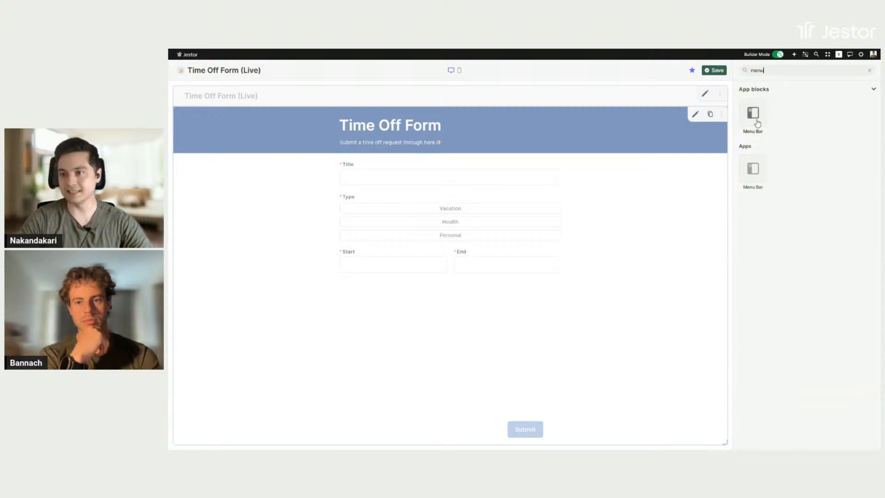
{"action": "left_click", "coordinate": [755, 122]}
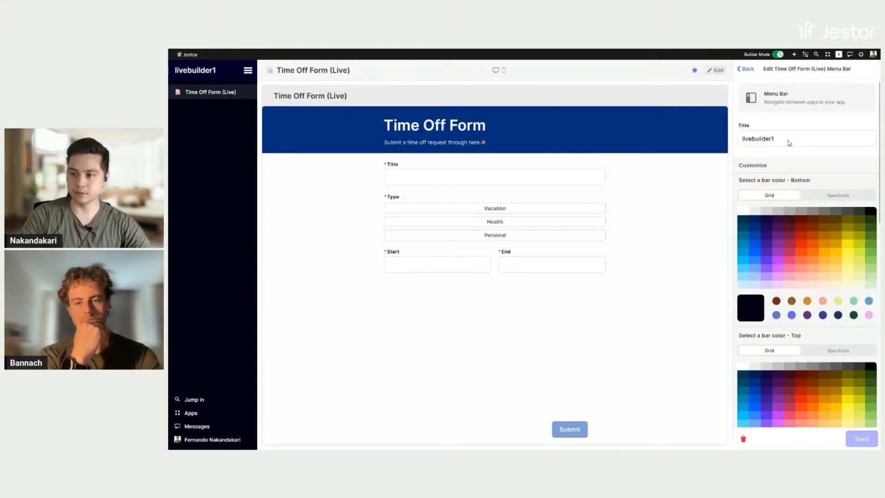
{"action": "scroll", "coordinate": [782, 205], "scroll_direction": "down", "scroll_amount": 1}
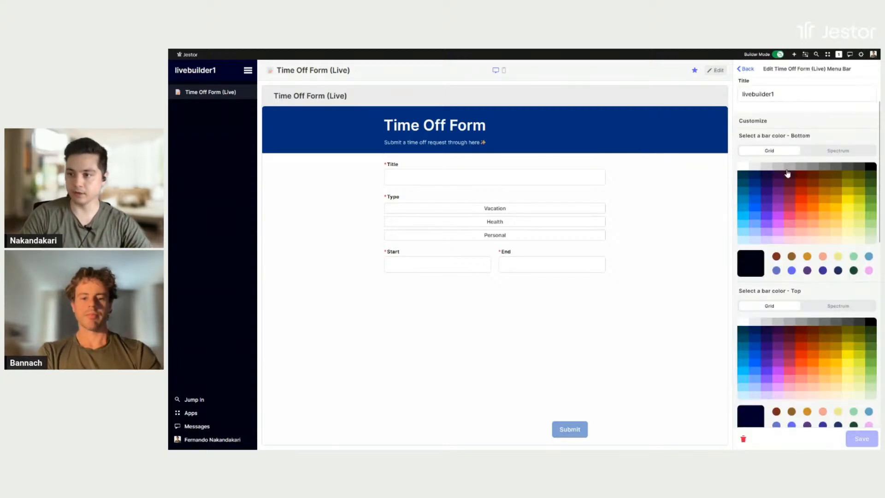
{"action": "left_click", "coordinate": [778, 167]}
{"action": "scroll", "coordinate": [792, 218], "scroll_direction": "down", "scroll_amount": 2}
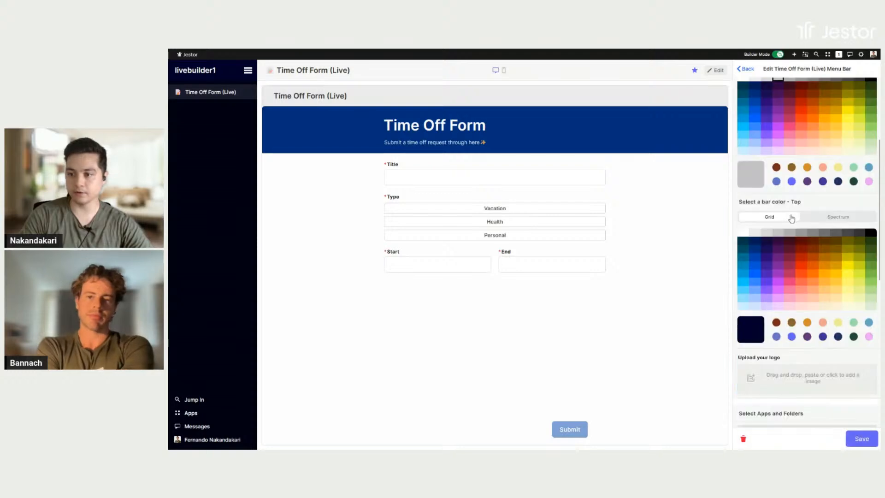
{"action": "left_click", "coordinate": [755, 235]}
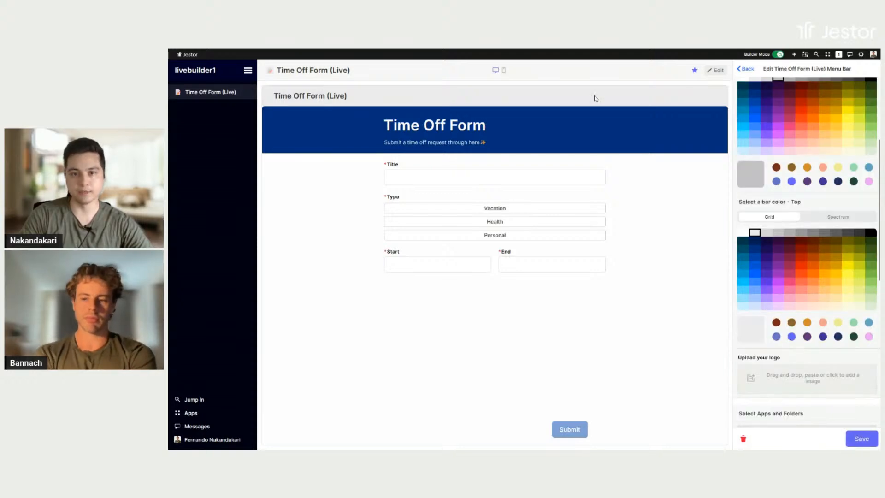
Add the All Requests (Live) app to the menu bar's apps.
{"action": "scroll", "coordinate": [793, 197], "scroll_direction": "down", "scroll_amount": 4}
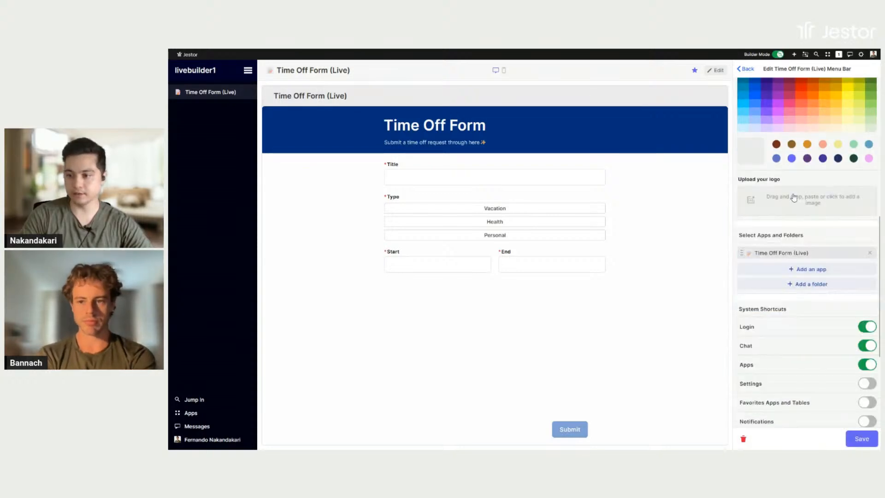
{"action": "left_click", "coordinate": [797, 270]}
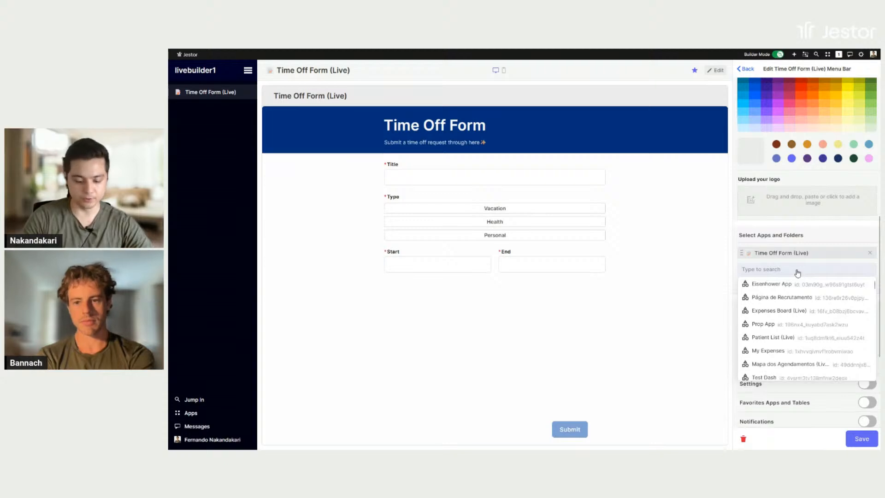
{"action": "type", "text": "al"}
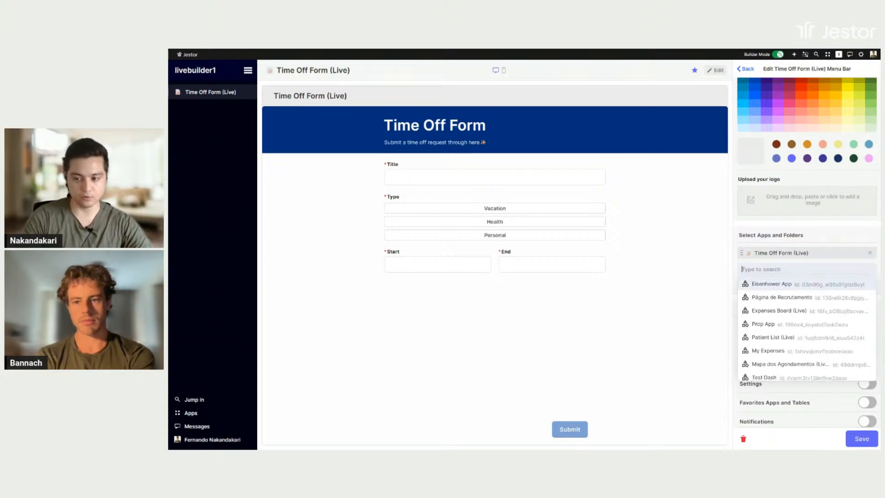
{"action": "type", "text": "l"}
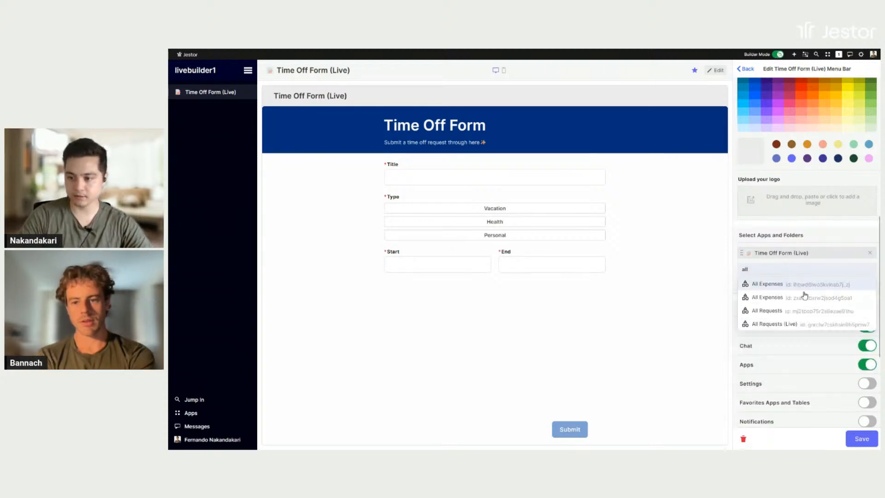
{"action": "left_click", "coordinate": [789, 324]}
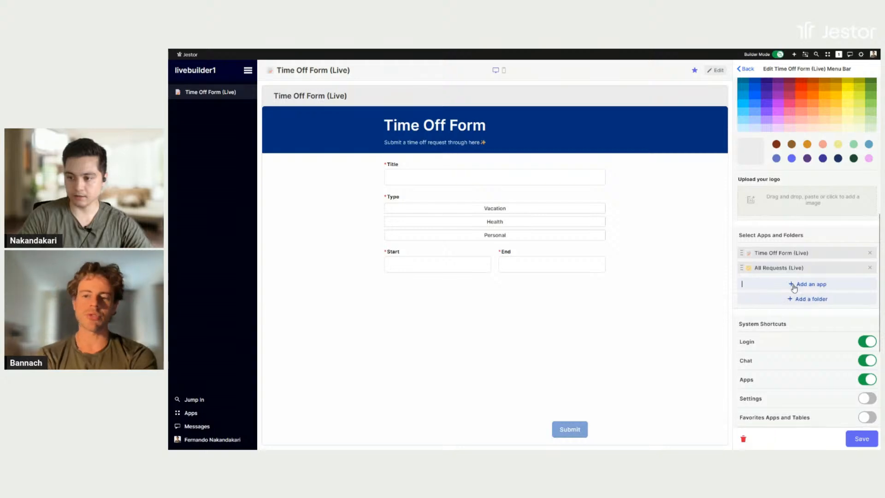
Add Approval List (Live) to the menu bar, move it above All Requests (Live), and save the menu bar.
{"action": "left_click", "coordinate": [794, 287]}
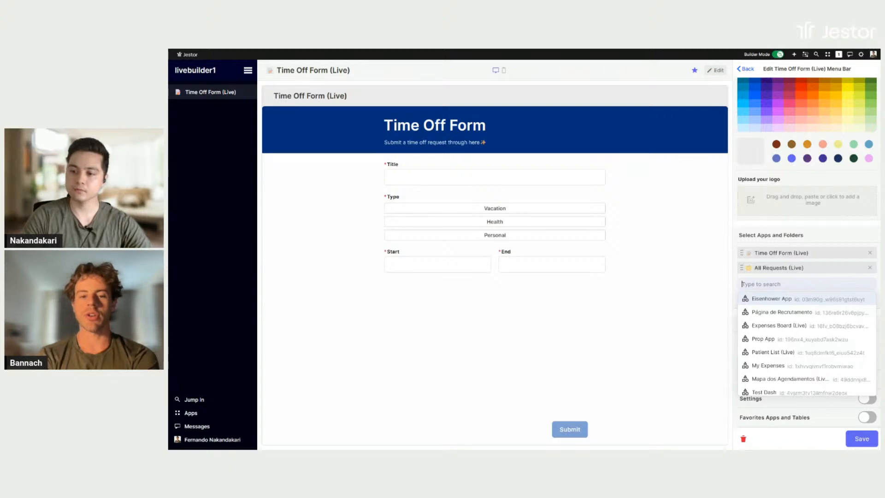
{"action": "type", "text": "app"}
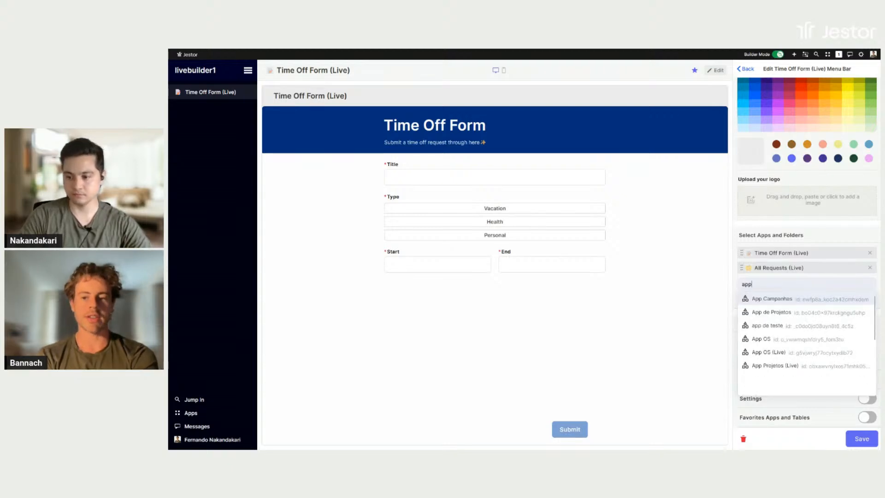
{"action": "type", "text": "r"}
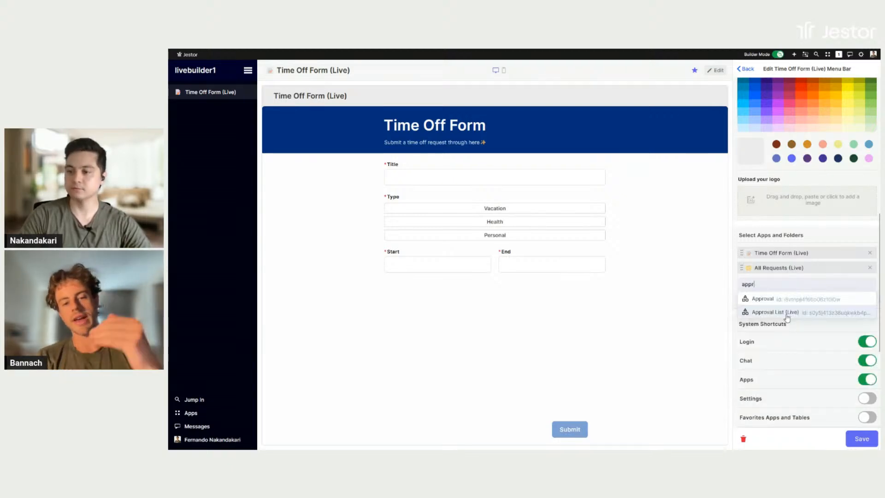
{"action": "left_click", "coordinate": [786, 314]}
{"action": "left_click_drag", "start_coordinate": [794, 282], "coordinate": [799, 277]}
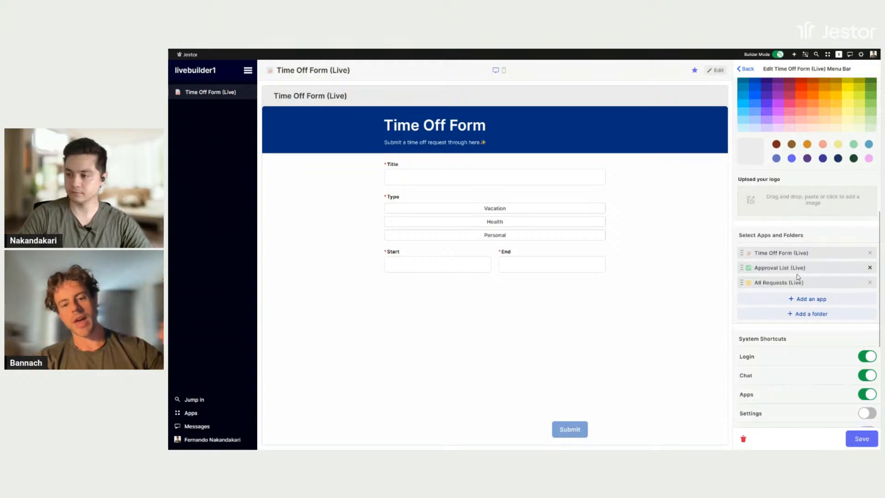
{"action": "left_click", "coordinate": [862, 438]}
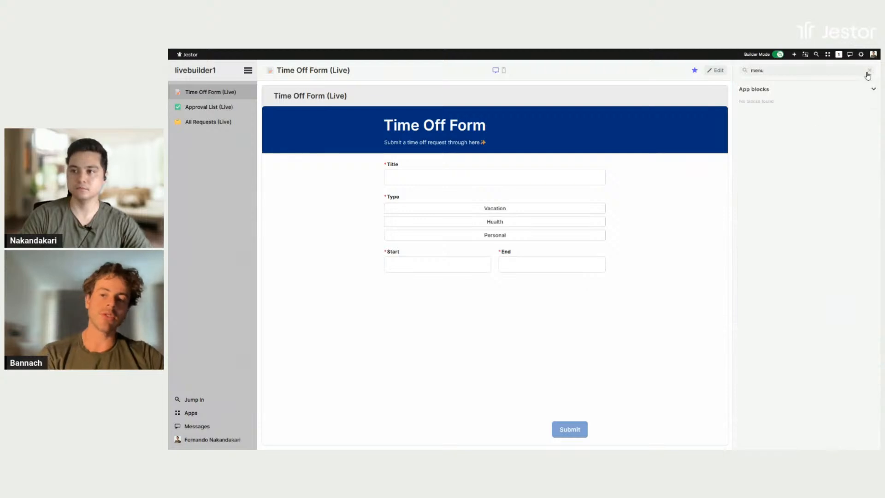
Turn off builder mode and widen the menu bar beside the Time Off Form.
{"action": "left_click", "coordinate": [867, 76]}
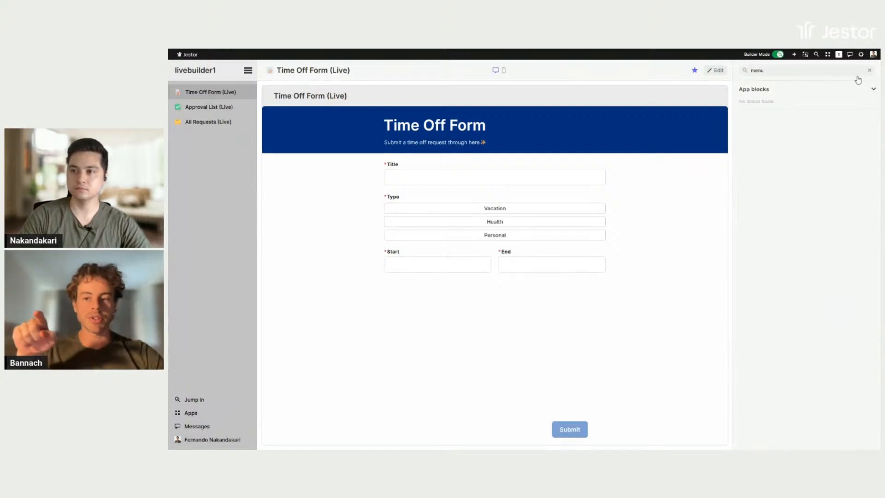
{"action": "left_click", "coordinate": [778, 55]}
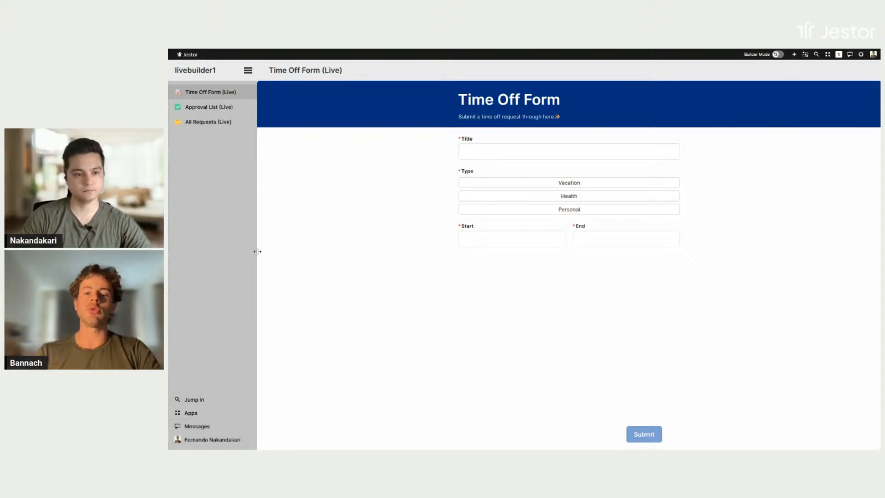
{"action": "left_click_drag", "start_coordinate": [257, 251], "coordinate": [286, 254]}
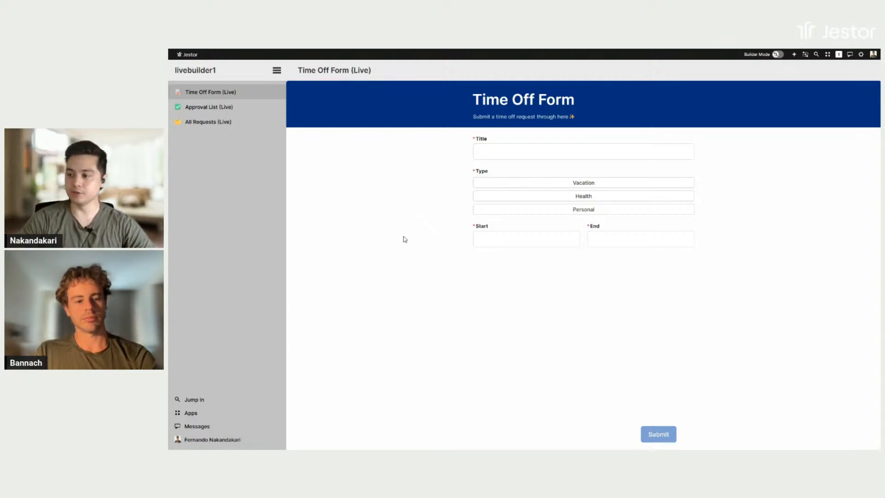
Review the Approval List (Live) and All Requests (Live) apps, and open the Moving to Austin request from the approval list.
{"action": "left_click", "coordinate": [218, 111]}
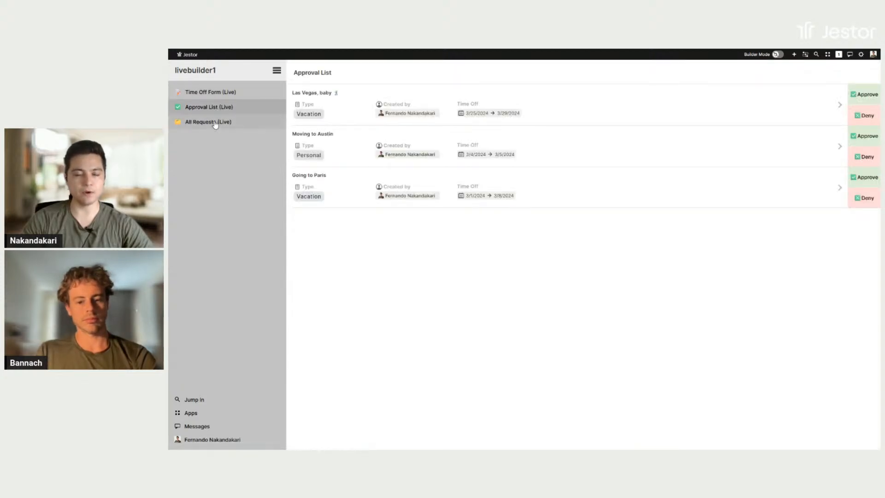
{"action": "left_click", "coordinate": [254, 119]}
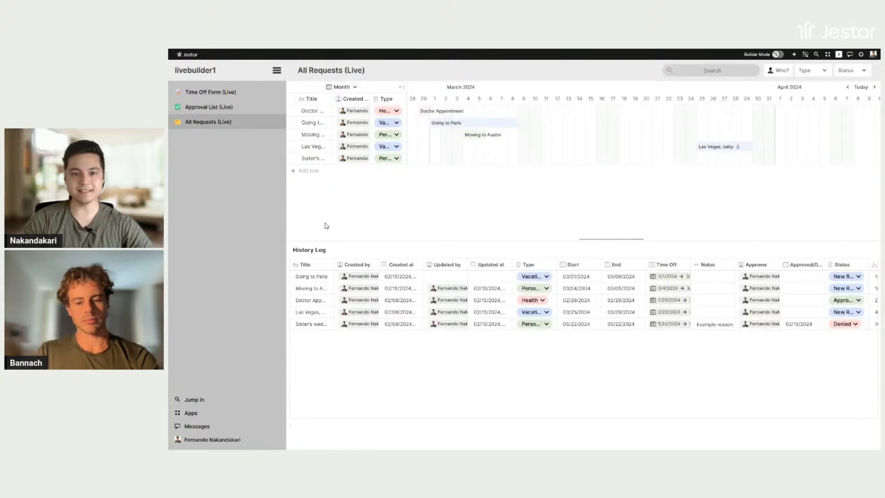
{"action": "left_click", "coordinate": [218, 109]}
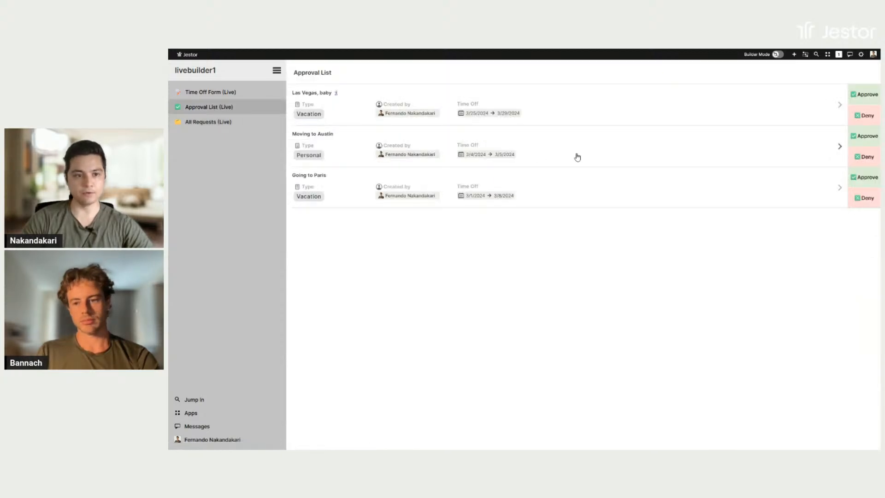
{"action": "left_click", "coordinate": [306, 143]}
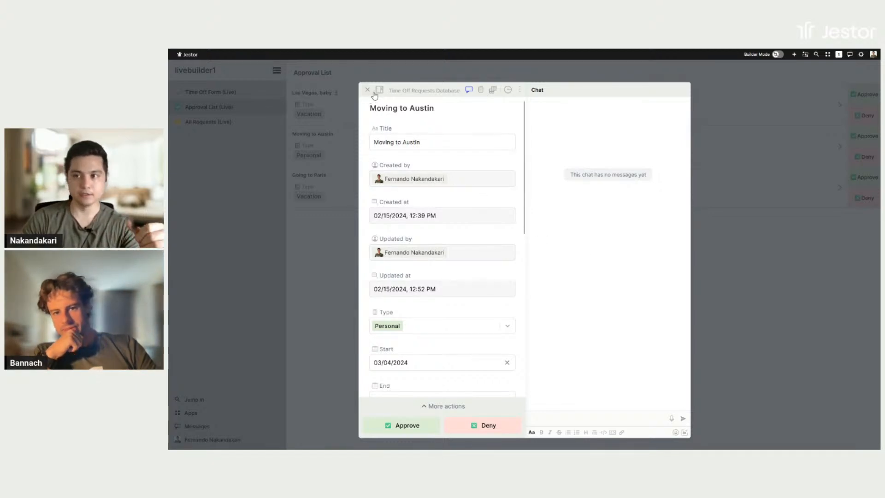
Close the request, turn builder mode back on and create a new Super Form app.
{"action": "left_click", "coordinate": [778, 56]}
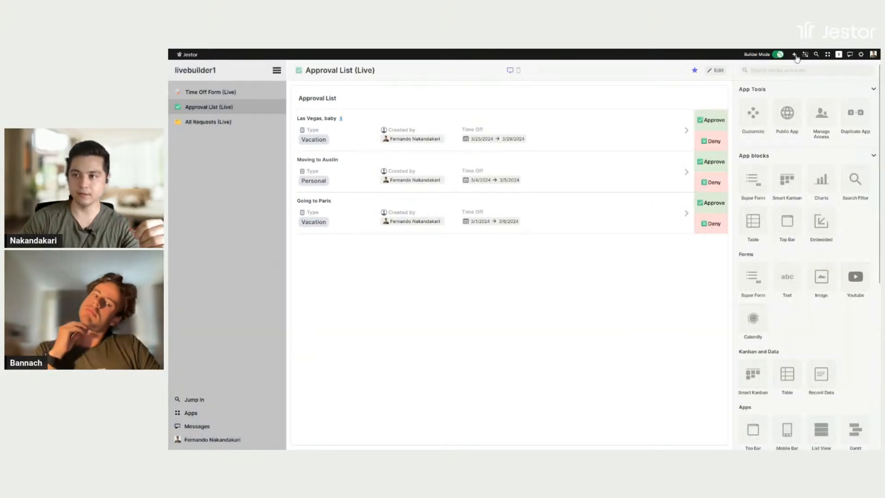
{"action": "left_click", "coordinate": [793, 55]}
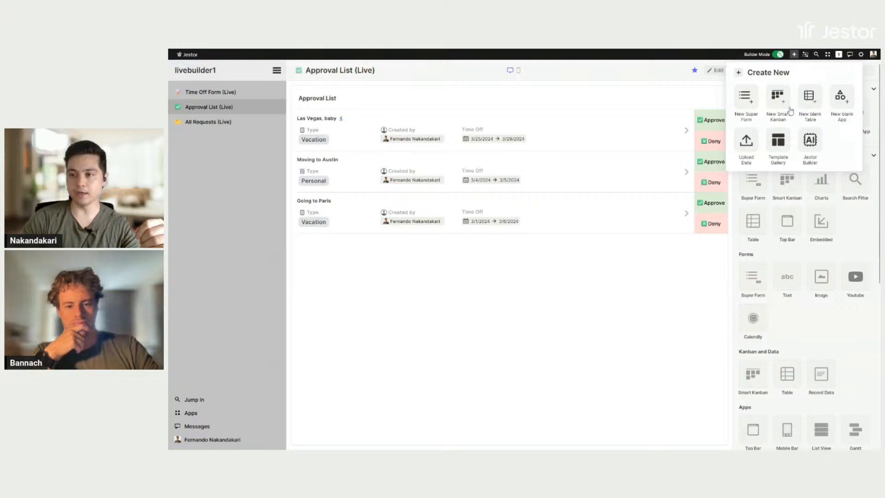
{"action": "left_click", "coordinate": [746, 97]}
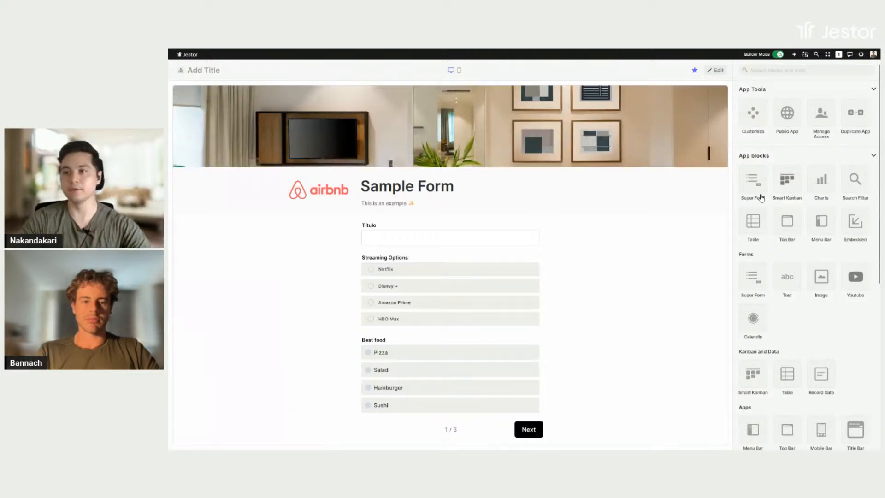
Open the new form app for editing and title it "Request Time Off Info (Live)".
{"action": "left_click", "coordinate": [717, 71]}
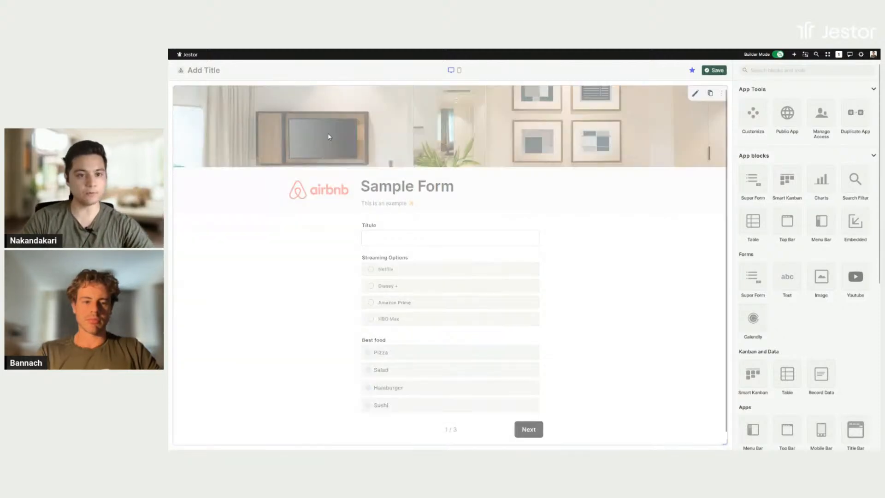
{"action": "left_click", "coordinate": [203, 71]}
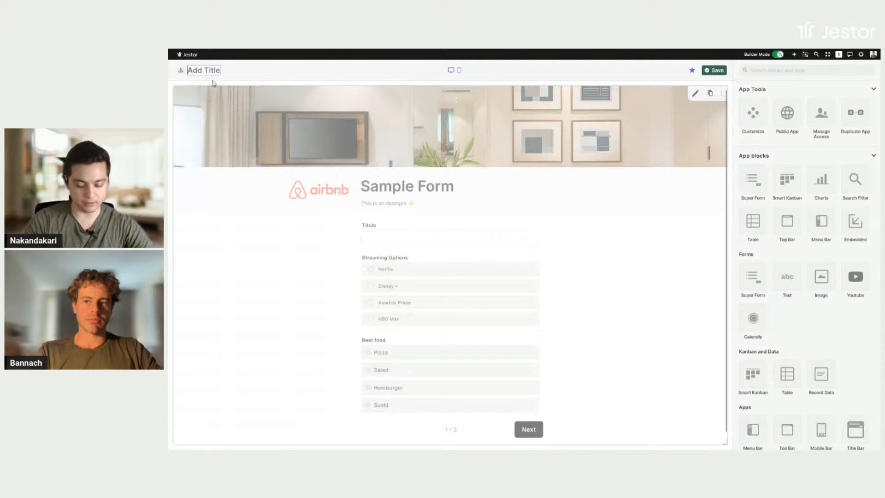
{"action": "type", "text": "Request Info ("}
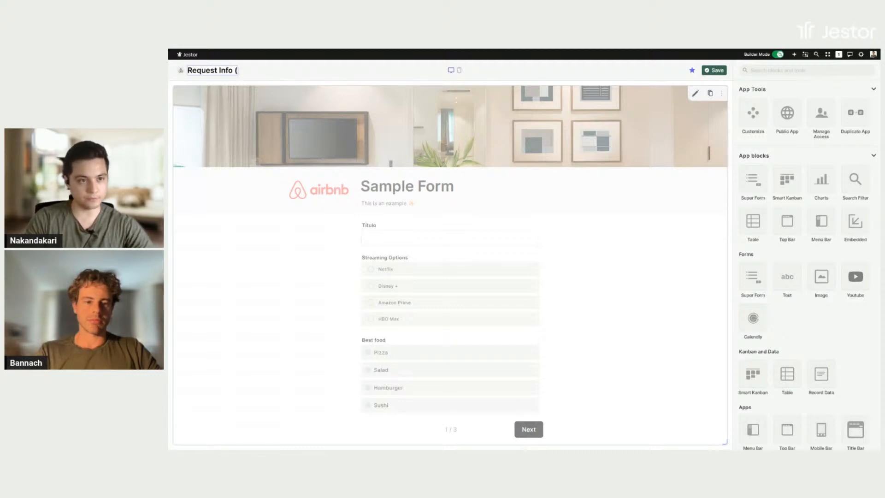
{"action": "key", "text": "BackSpace"}
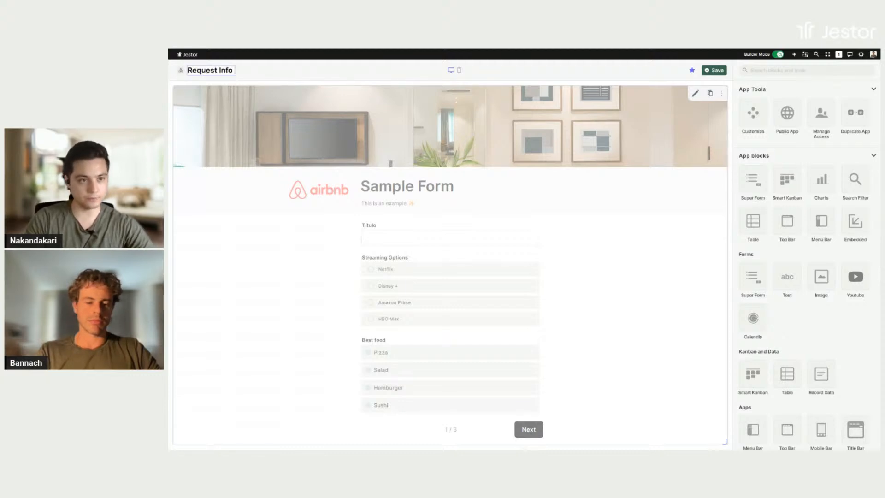
{"action": "key", "text": "BackSpace"}
{"action": "key", "text": "BackSpace"}
{"action": "key", "text": "BackSpace"}
{"action": "key", "text": "BackSpace"}
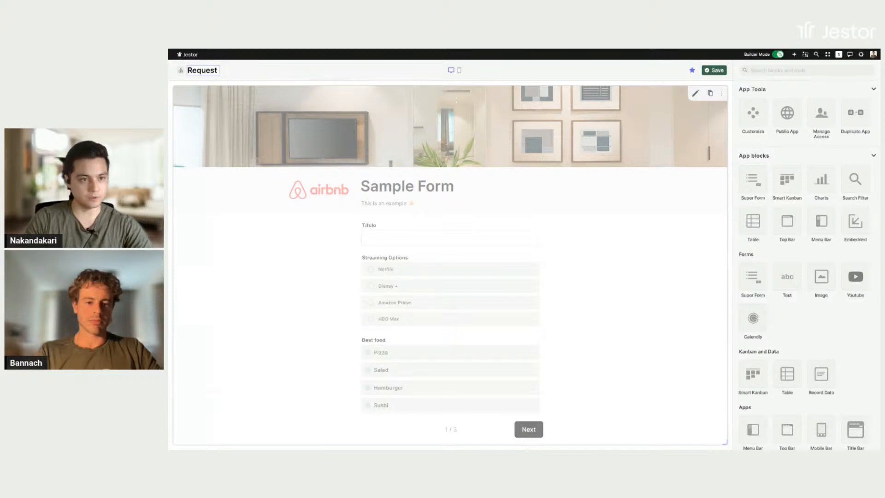
{"action": "type", "text": "Time Off Info (Live"}
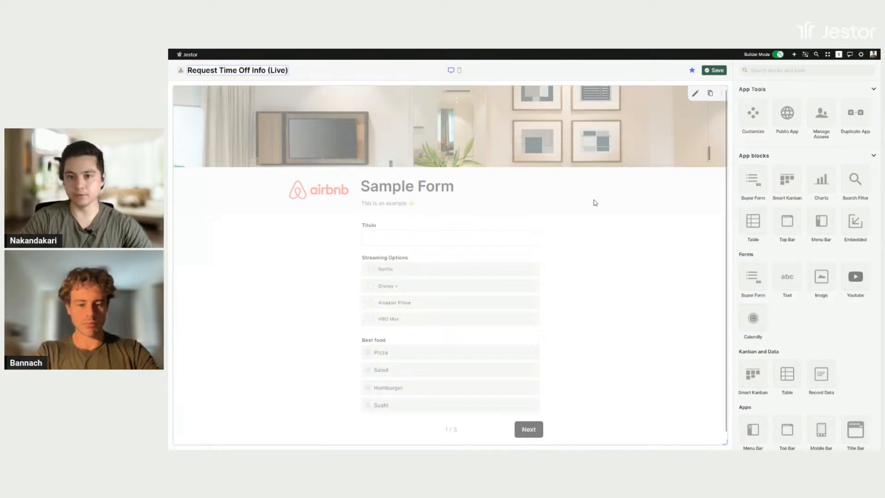
Set the Super Form block's title to "Request Info" and its description text to "Information from the time off request".
{"action": "left_click", "coordinate": [695, 98]}
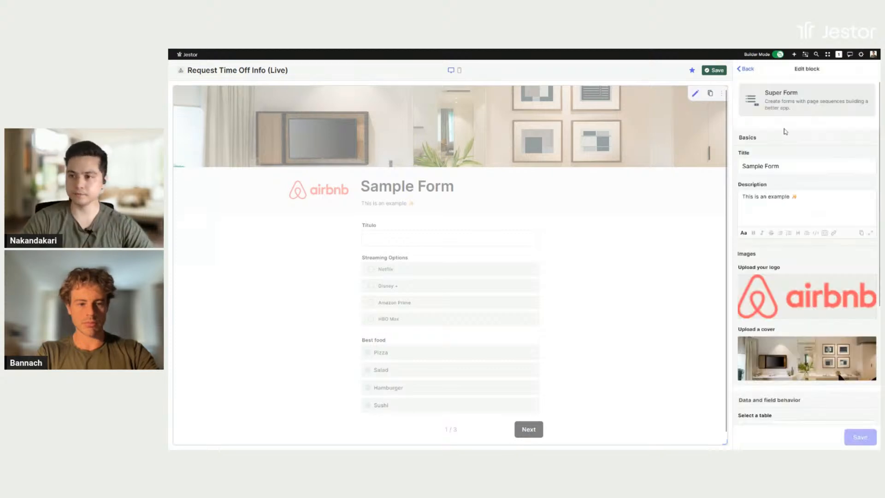
{"action": "triple_click", "coordinate": [800, 166]}
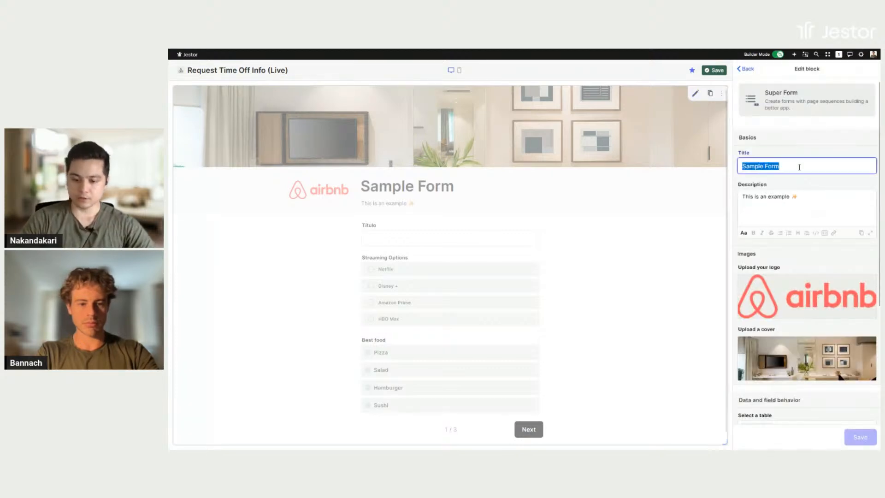
{"action": "type", "text": "Request Info"}
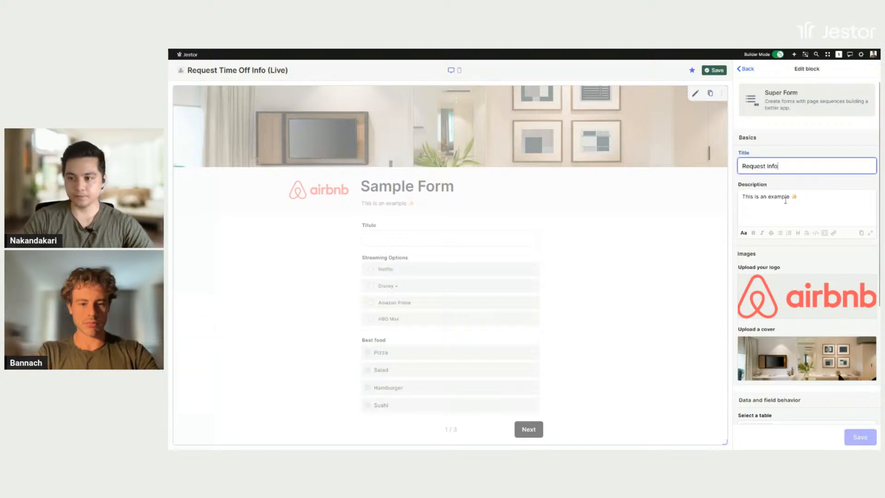
{"action": "left_click", "coordinate": [743, 199]}
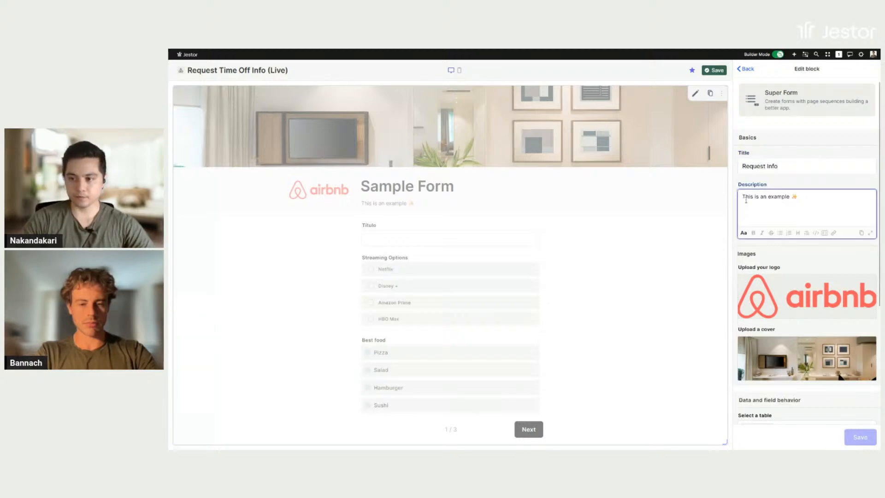
{"action": "triple_click", "coordinate": [744, 199]}
{"action": "type", "text": "Information fro"}
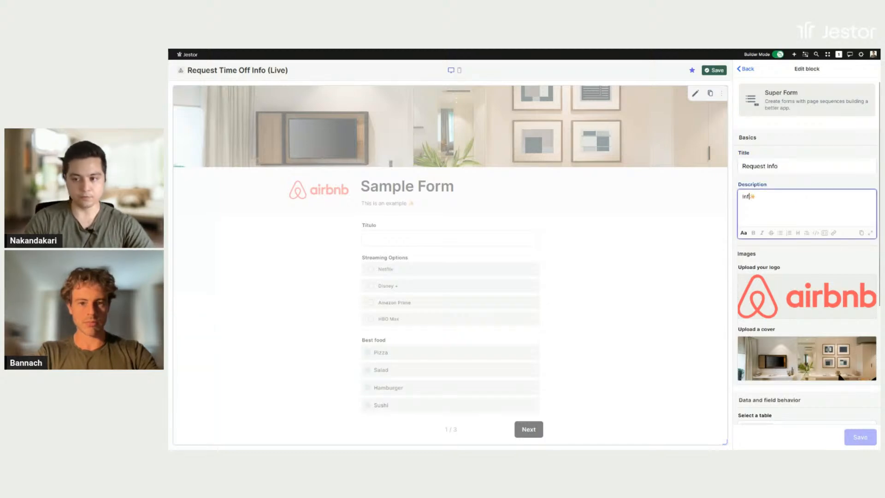
{"action": "type", "text": "m the time off request"}
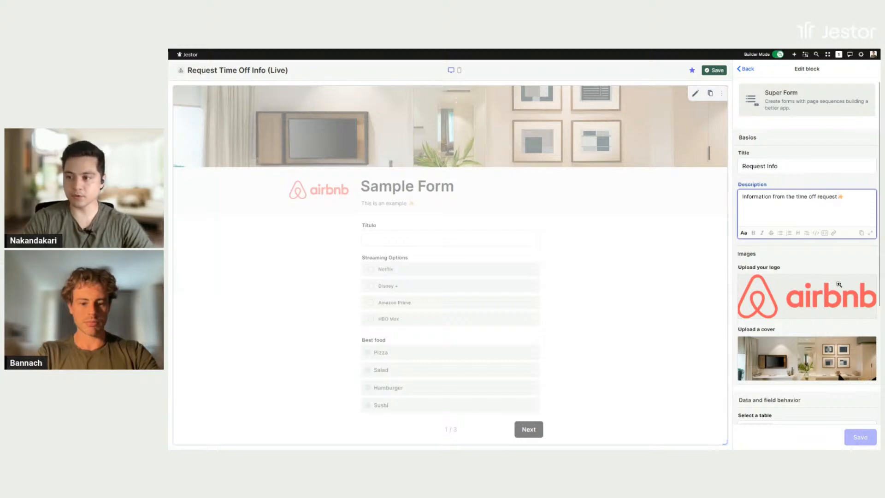
Remove the sample logo and cover image from the form block.
{"action": "left_click", "coordinate": [865, 282]}
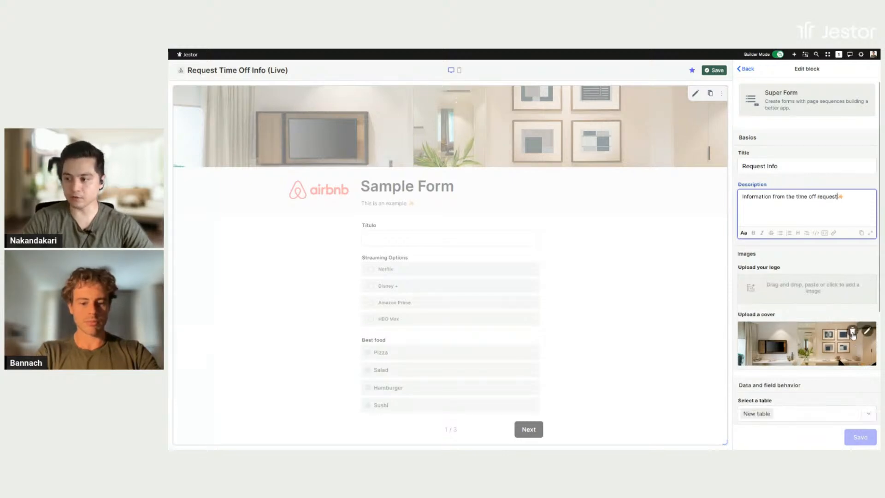
{"action": "left_click", "coordinate": [865, 327]}
Link the form to the Time Off Requests Database table and enable the Update record option.
{"action": "scroll", "coordinate": [834, 254], "scroll_direction": "down", "scroll_amount": 3}
{"action": "scroll", "coordinate": [830, 239], "scroll_direction": "down", "scroll_amount": 1}
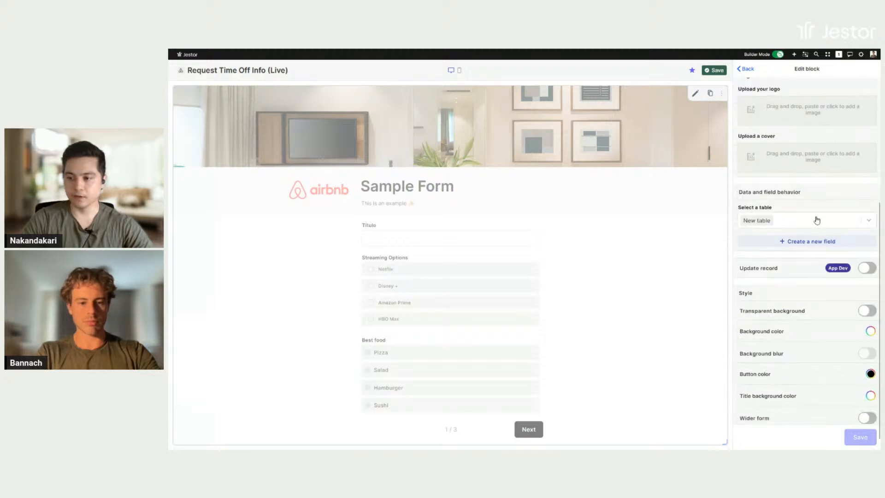
{"action": "left_click", "coordinate": [817, 221]}
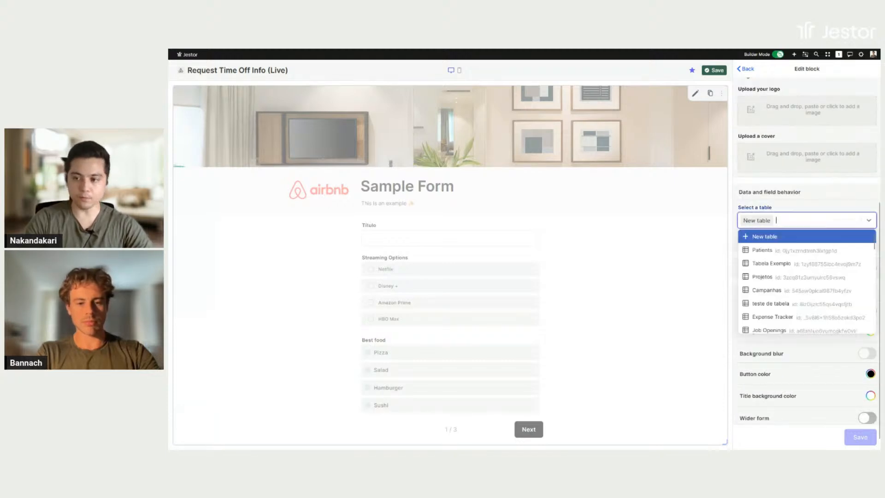
{"action": "type", "text": "tim"}
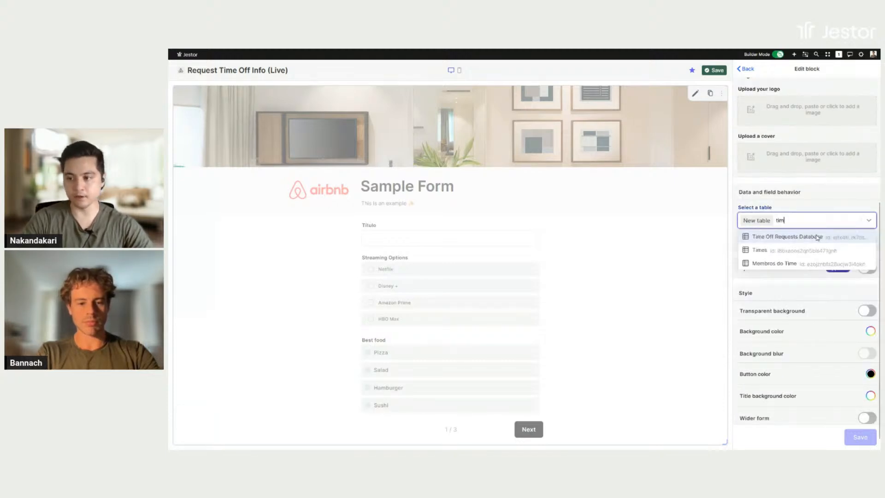
{"action": "left_click", "coordinate": [817, 237]}
{"action": "scroll", "coordinate": [824, 189], "scroll_direction": "down", "scroll_amount": 1}
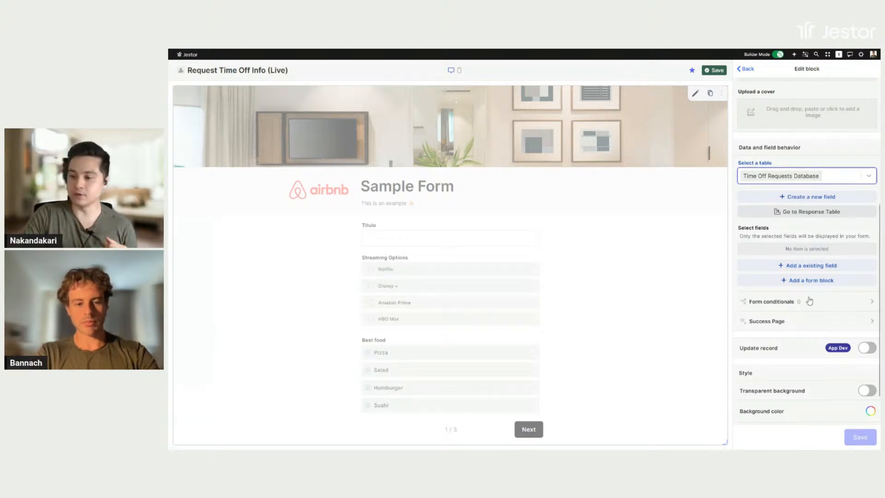
{"action": "left_click", "coordinate": [868, 350]}
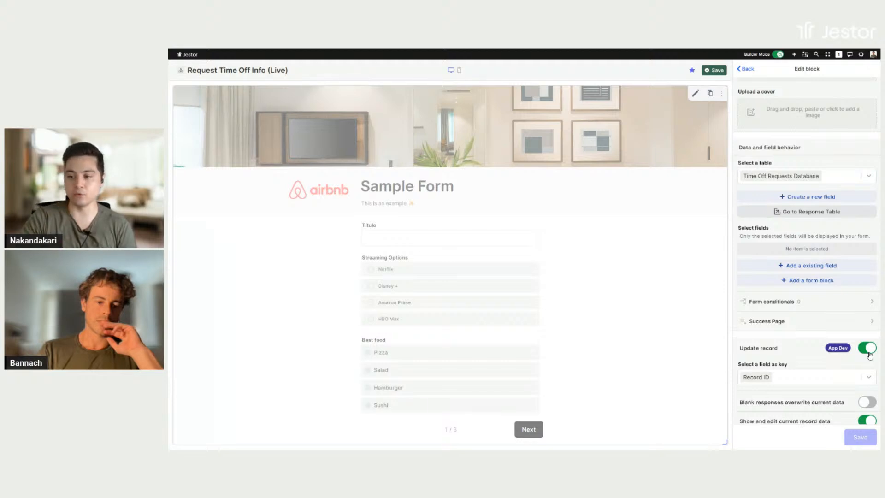
Add the existing fields Title, Created by, Created at and Type to the form.
{"action": "left_click", "coordinate": [810, 267]}
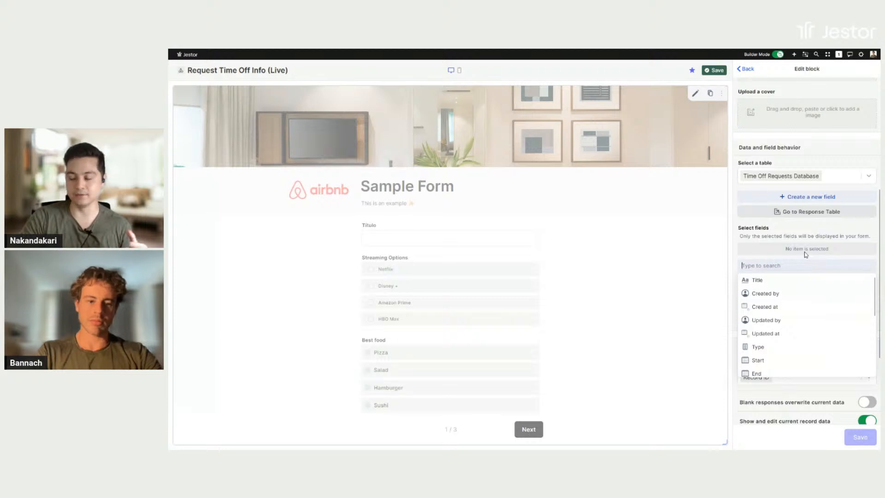
{"action": "left_click", "coordinate": [812, 280]}
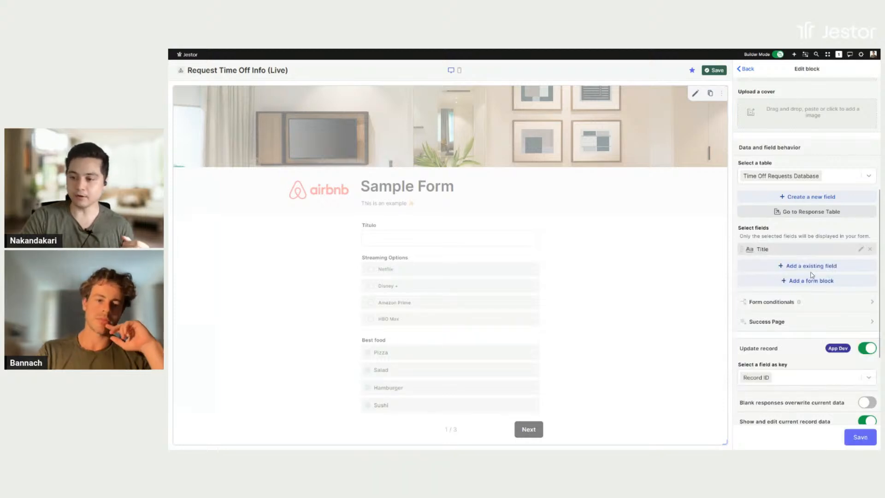
{"action": "left_click", "coordinate": [811, 266]}
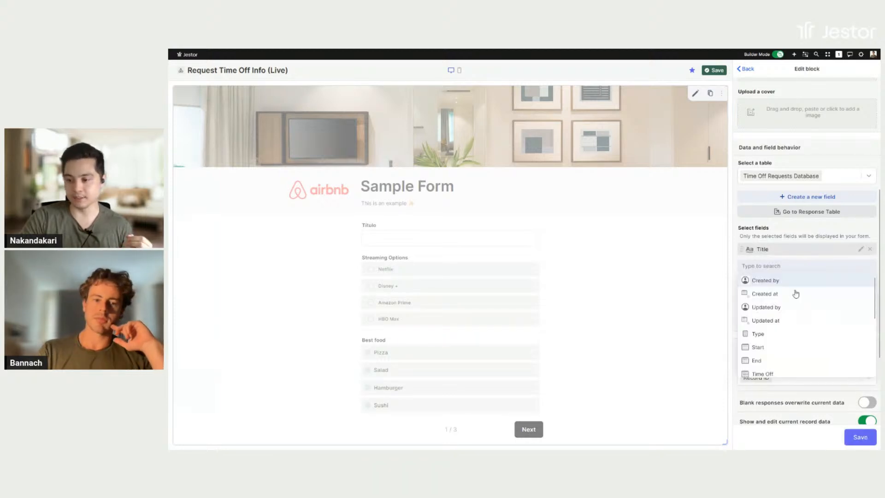
{"action": "left_click", "coordinate": [774, 280]}
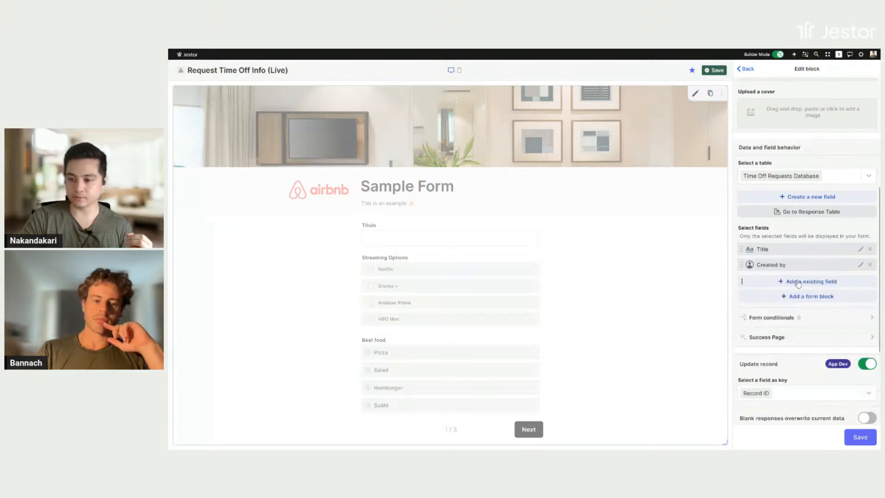
{"action": "left_click", "coordinate": [799, 282]}
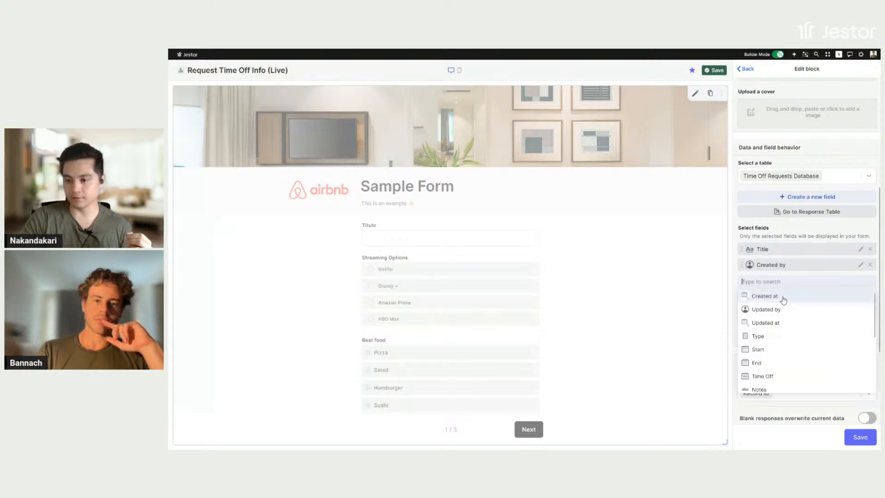
{"action": "left_click", "coordinate": [783, 300]}
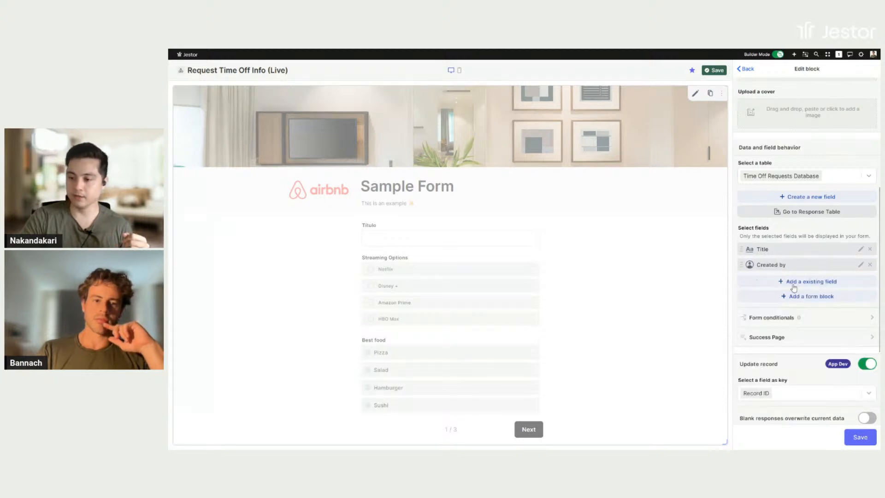
{"action": "left_click", "coordinate": [798, 296]}
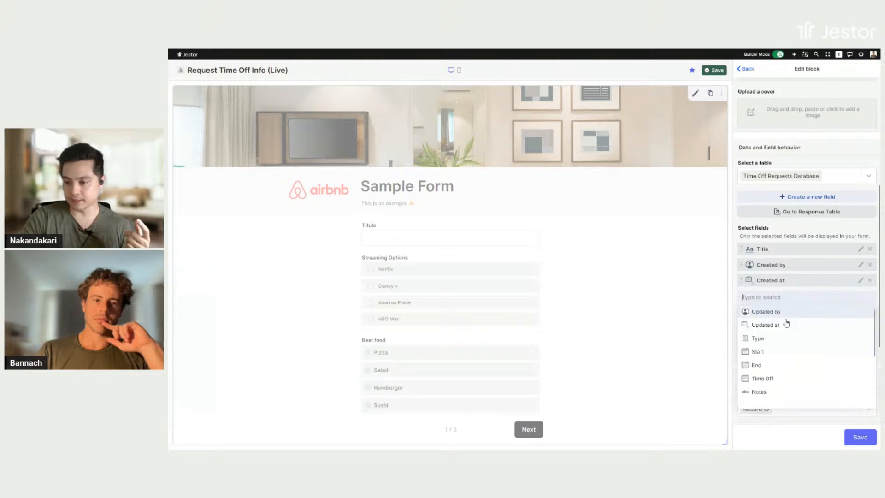
{"action": "left_click", "coordinate": [766, 341]}
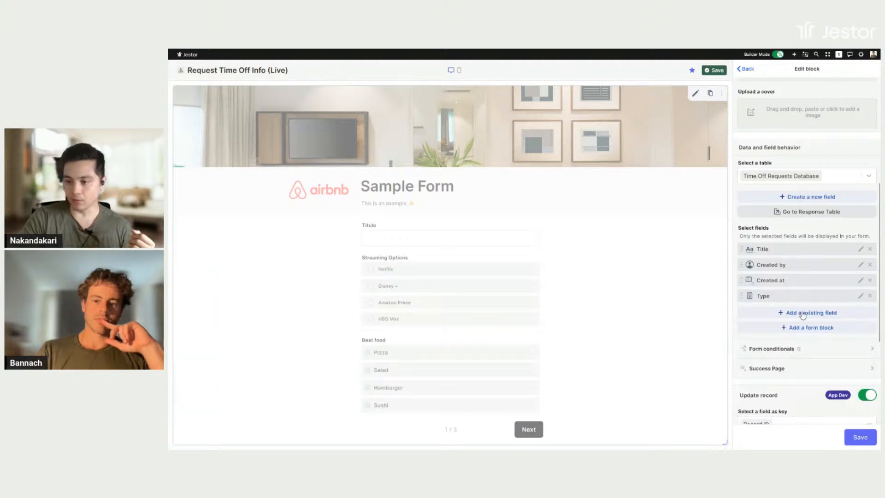
Add the existing fields Start, End, Notice and Duration to the form.
{"action": "left_click", "coordinate": [792, 312]}
{"action": "left_click", "coordinate": [760, 354]}
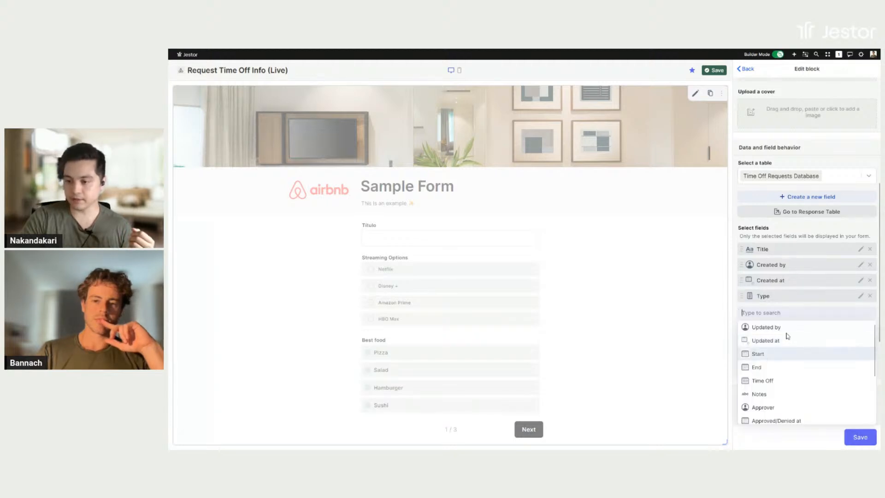
{"action": "left_click", "coordinate": [797, 327]}
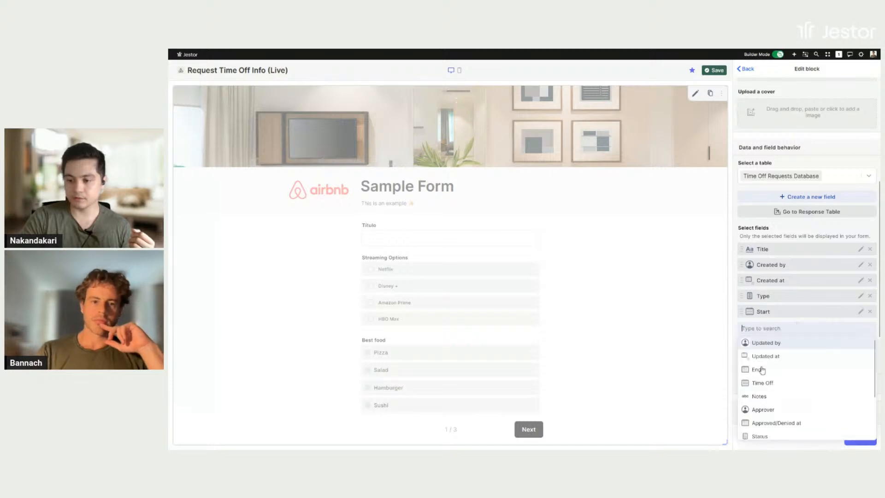
{"action": "left_click", "coordinate": [758, 370]}
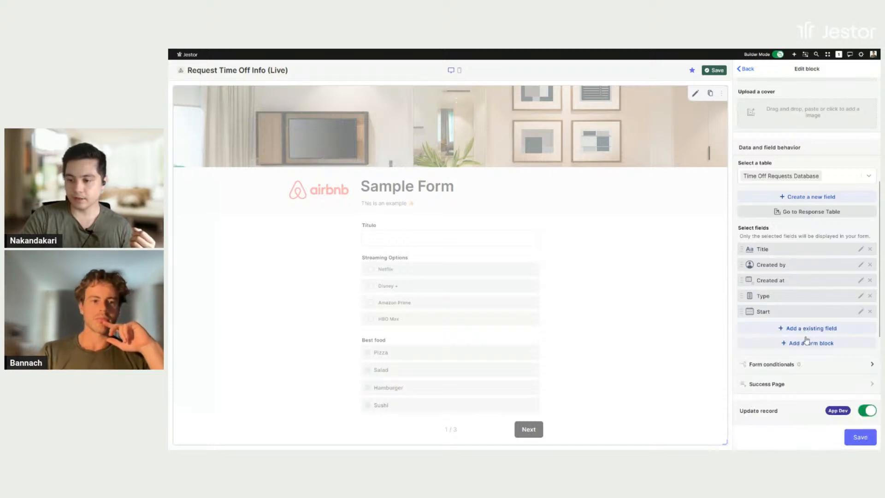
{"action": "left_click", "coordinate": [810, 345]}
{"action": "scroll", "coordinate": [804, 292], "scroll_direction": "down", "scroll_amount": 5}
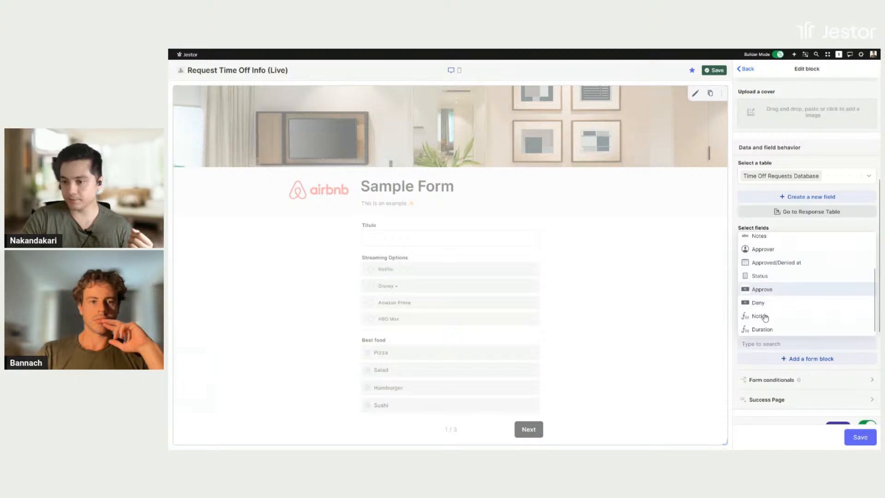
{"action": "left_click", "coordinate": [796, 316]}
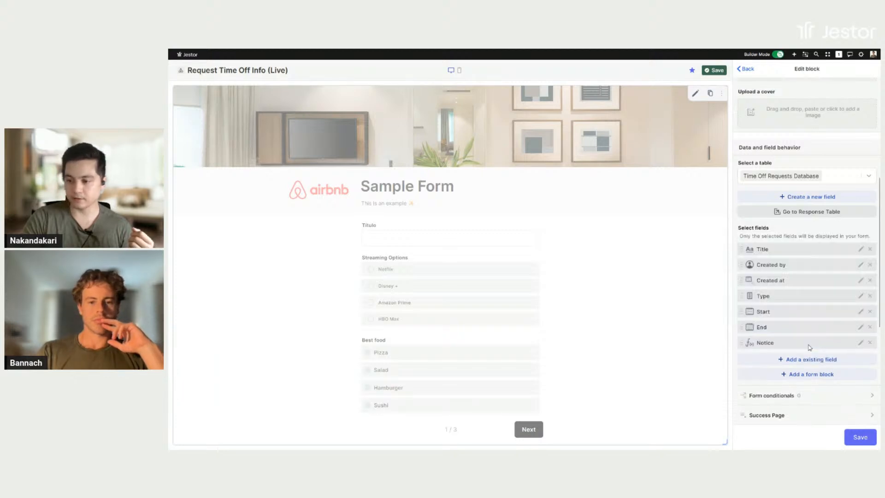
{"action": "left_click", "coordinate": [807, 359]}
{"action": "scroll", "coordinate": [792, 345], "scroll_direction": "down", "scroll_amount": 2}
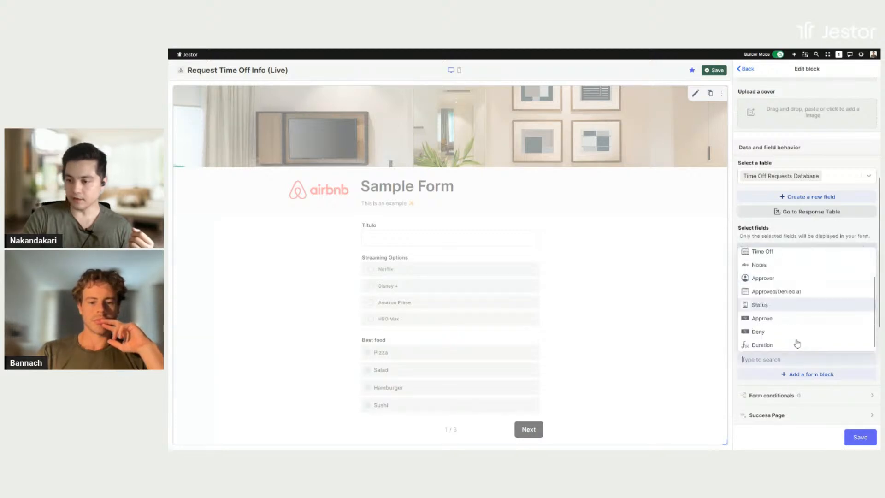
{"action": "left_click", "coordinate": [785, 346]}
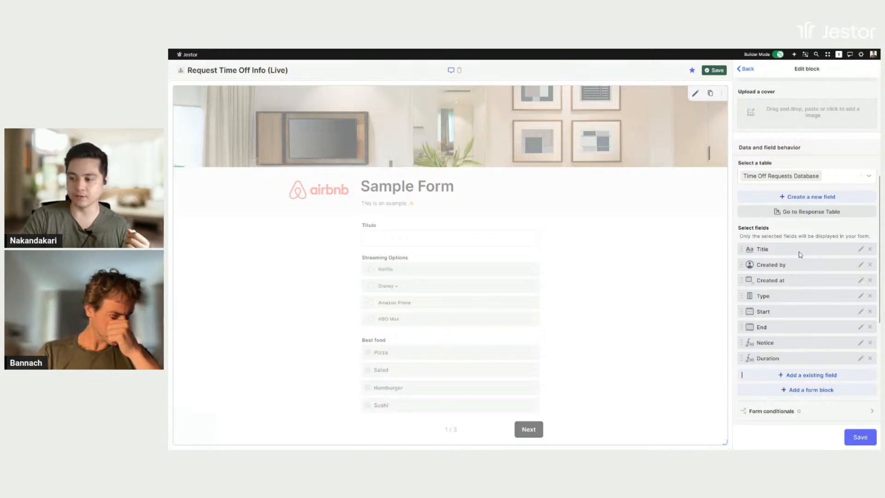
Make the form's Title field read only and save the field settings.
{"action": "left_click", "coordinate": [860, 250]}
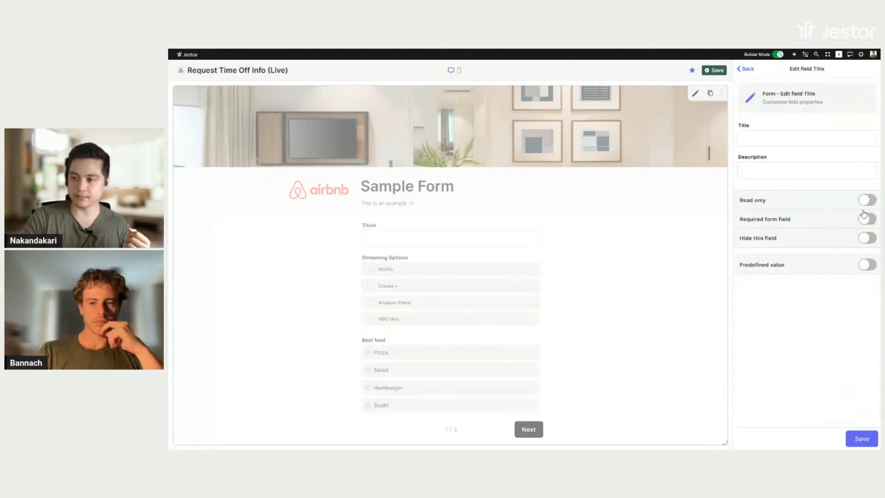
{"action": "left_click", "coordinate": [866, 200]}
{"action": "left_click", "coordinate": [861, 439]}
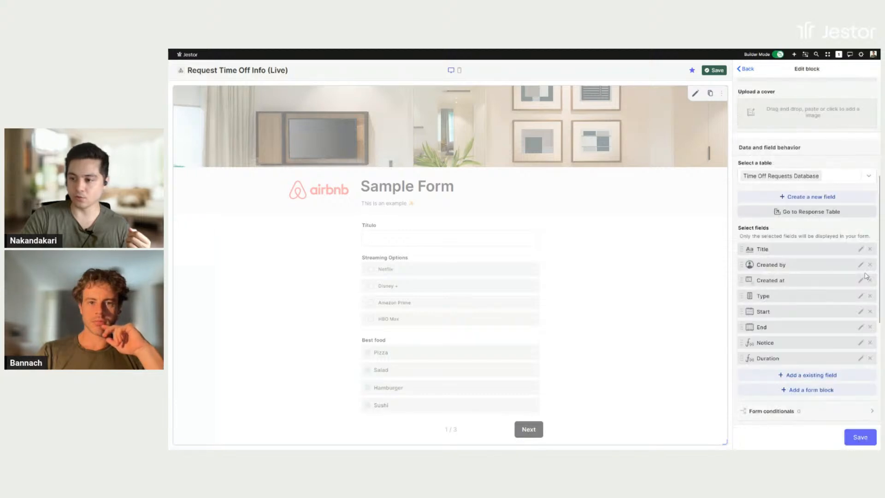
Make the form's Created by and Created at fields read only, saving each field's settings.
{"action": "left_click", "coordinate": [860, 265]}
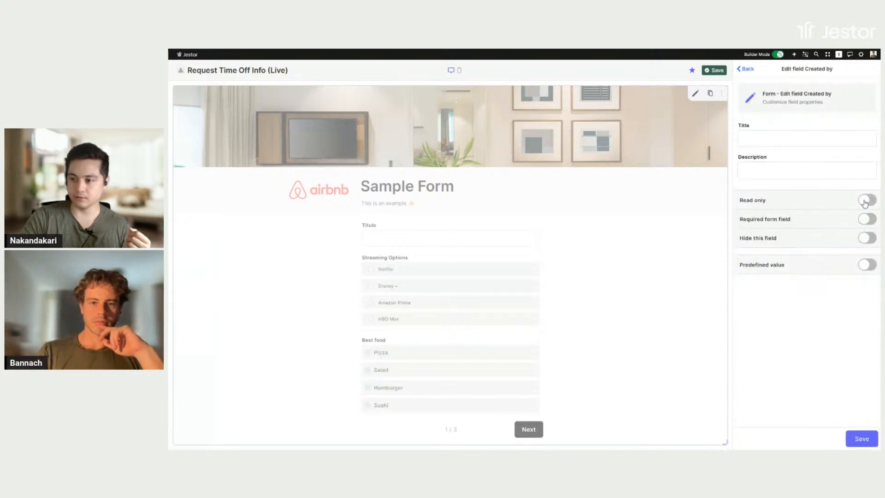
{"action": "left_click", "coordinate": [865, 202]}
{"action": "left_click", "coordinate": [861, 438]}
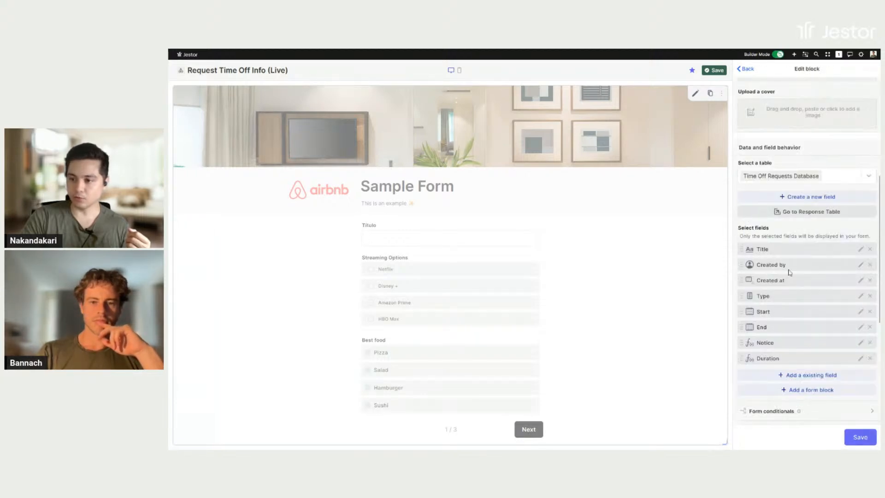
{"action": "left_click", "coordinate": [860, 281]}
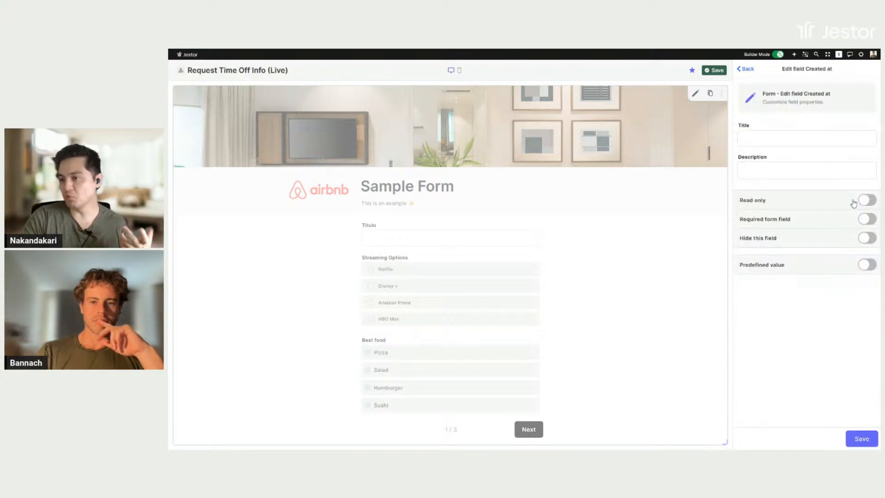
{"action": "left_click", "coordinate": [865, 201]}
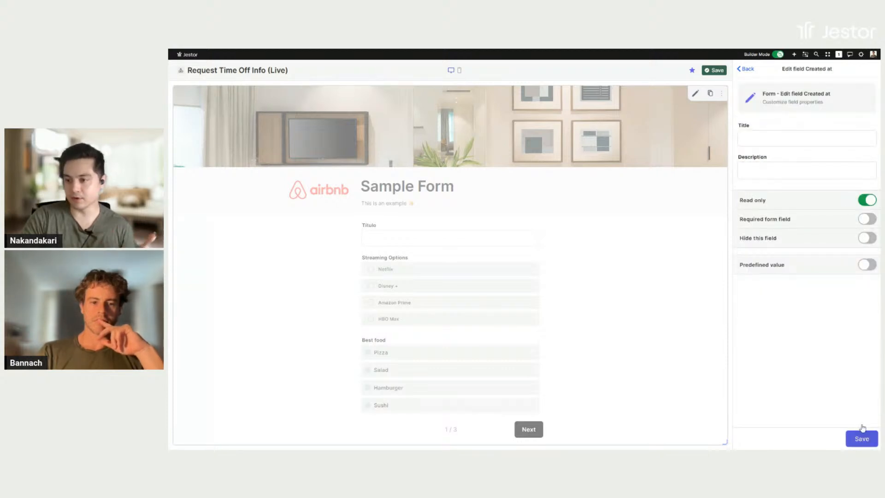
{"action": "left_click", "coordinate": [862, 437]}
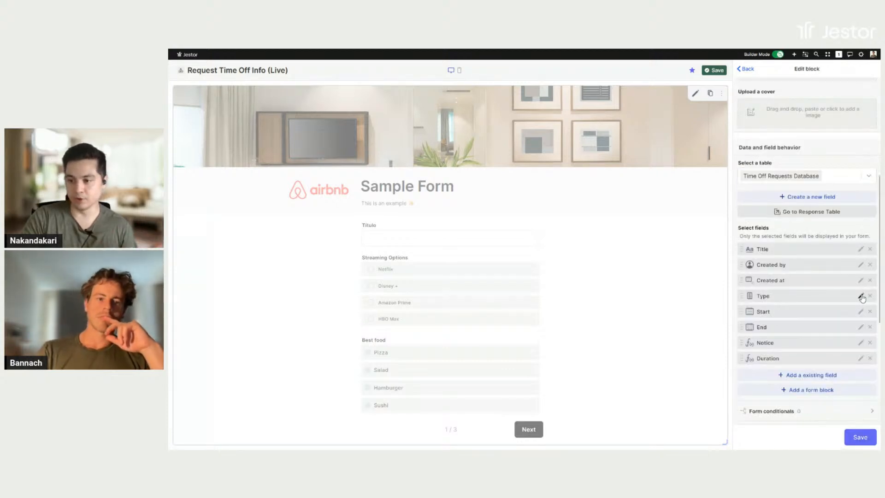
Set the Type field to display as Button like, make it read only but not required, and save its settings.
{"action": "left_click", "coordinate": [860, 296]}
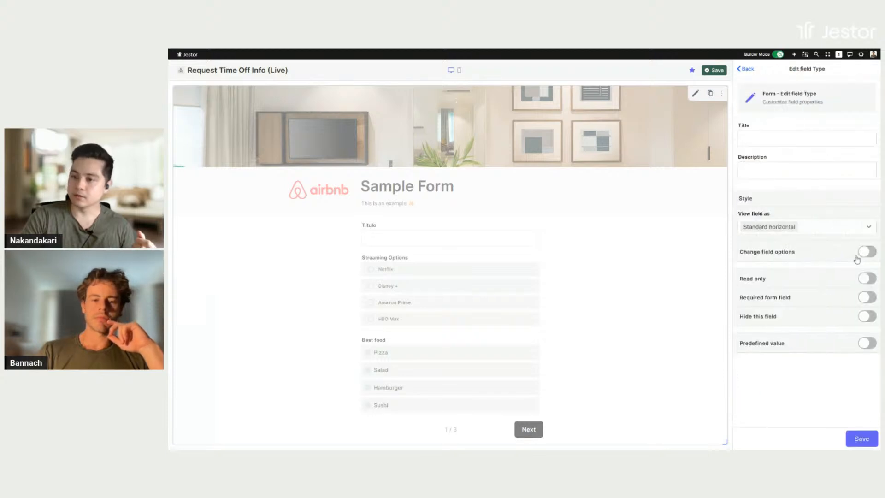
{"action": "left_click", "coordinate": [819, 236]}
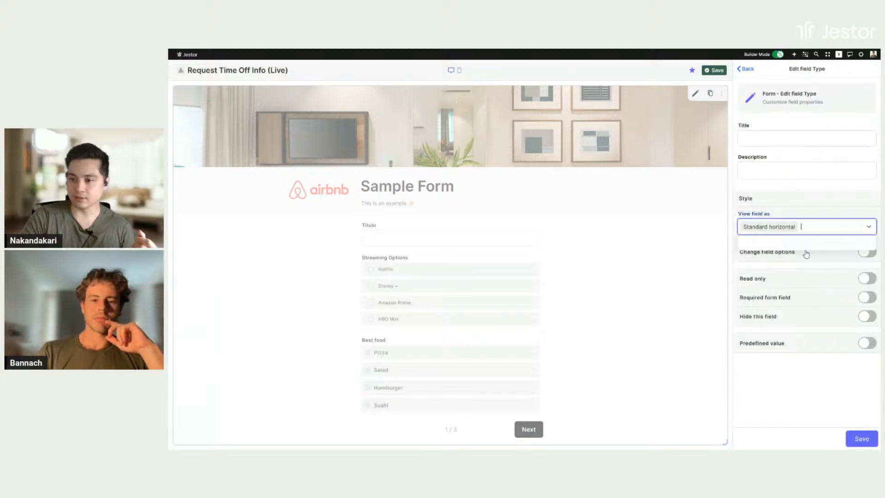
{"action": "left_click", "coordinate": [776, 310]}
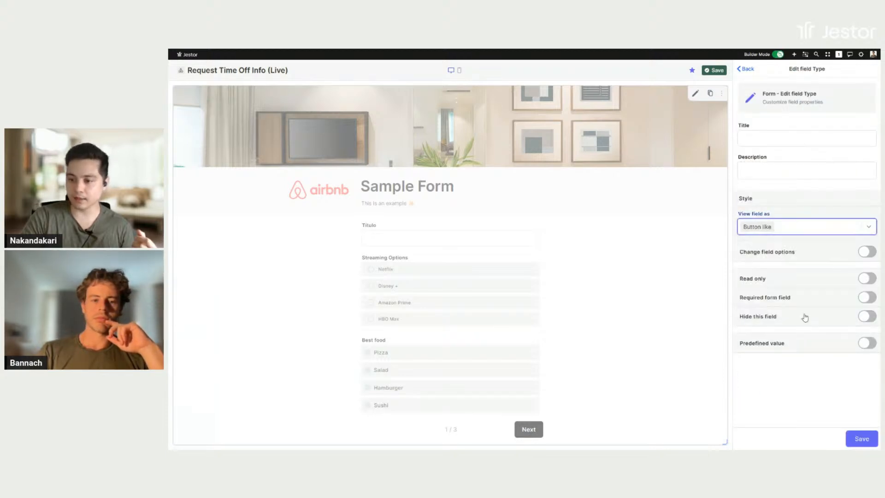
{"action": "left_click", "coordinate": [866, 297]}
{"action": "left_click", "coordinate": [863, 278]}
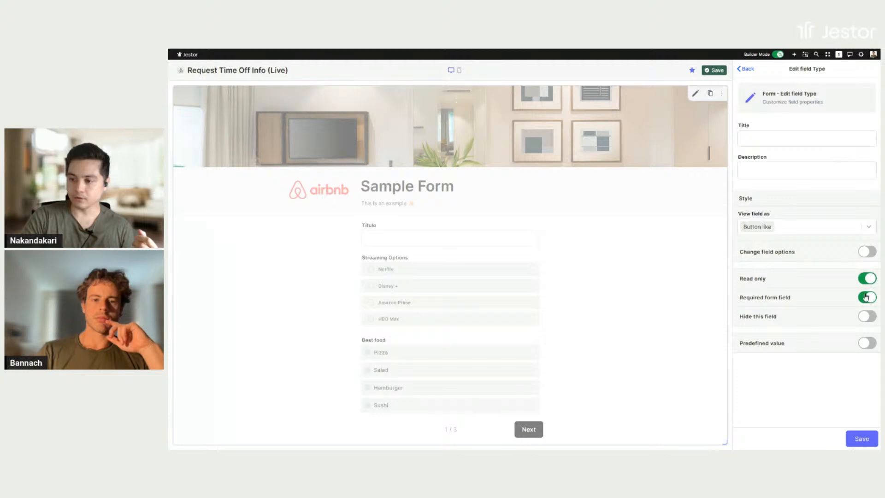
{"action": "left_click", "coordinate": [865, 279]}
{"action": "left_click", "coordinate": [864, 299]}
{"action": "left_click", "coordinate": [864, 281]}
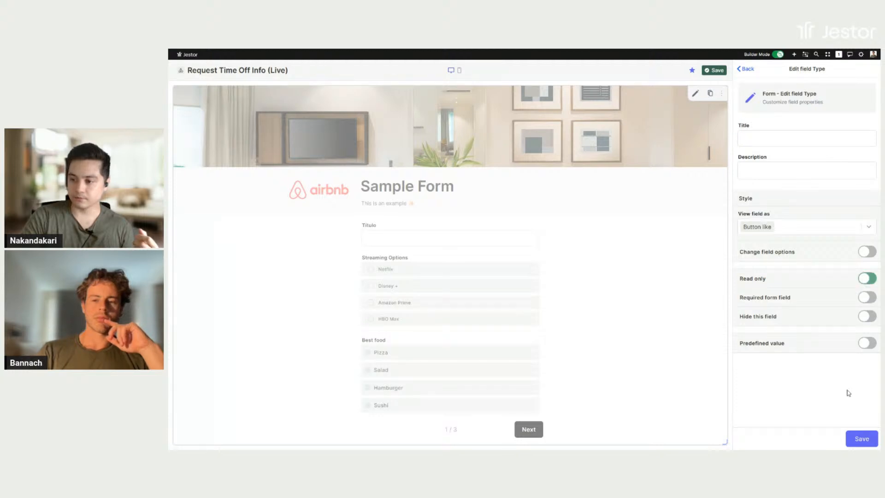
{"action": "left_click", "coordinate": [860, 438]}
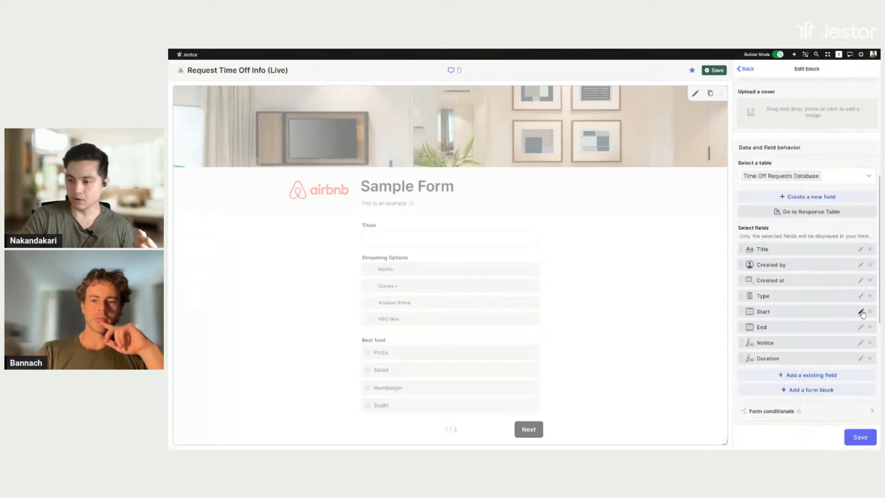
Make the form's Start and End fields read only, saving each field's settings.
{"action": "left_click", "coordinate": [861, 311]}
{"action": "left_click", "coordinate": [865, 200]}
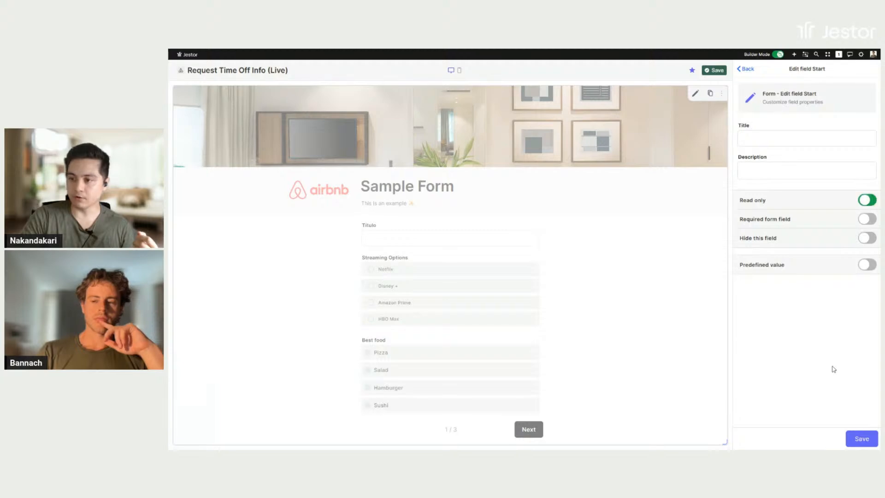
{"action": "left_click", "coordinate": [859, 438]}
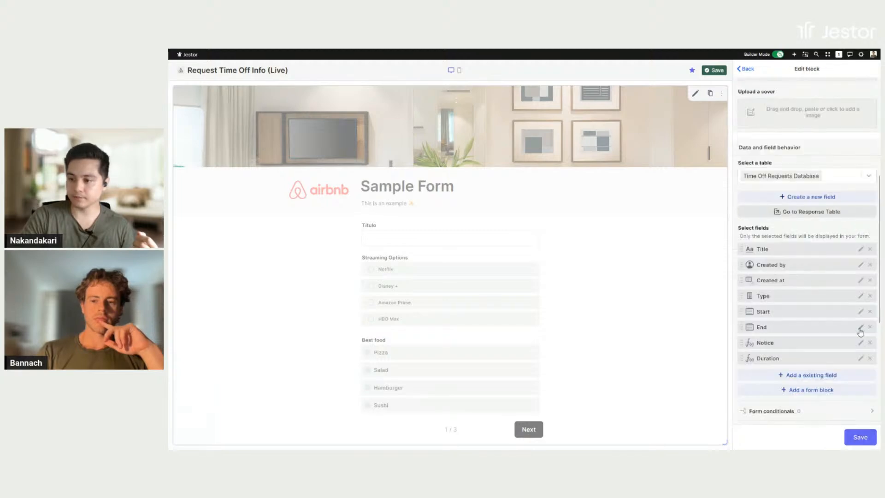
{"action": "left_click", "coordinate": [861, 328]}
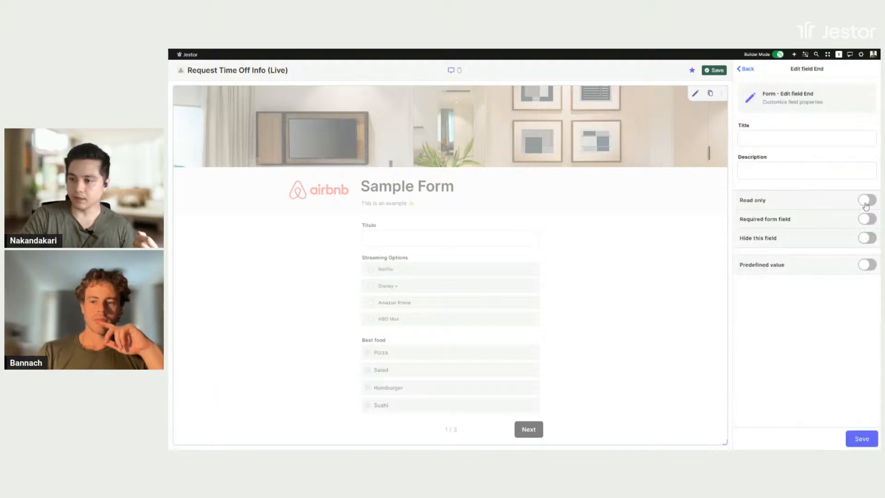
{"action": "left_click", "coordinate": [866, 200]}
{"action": "left_click", "coordinate": [861, 438]}
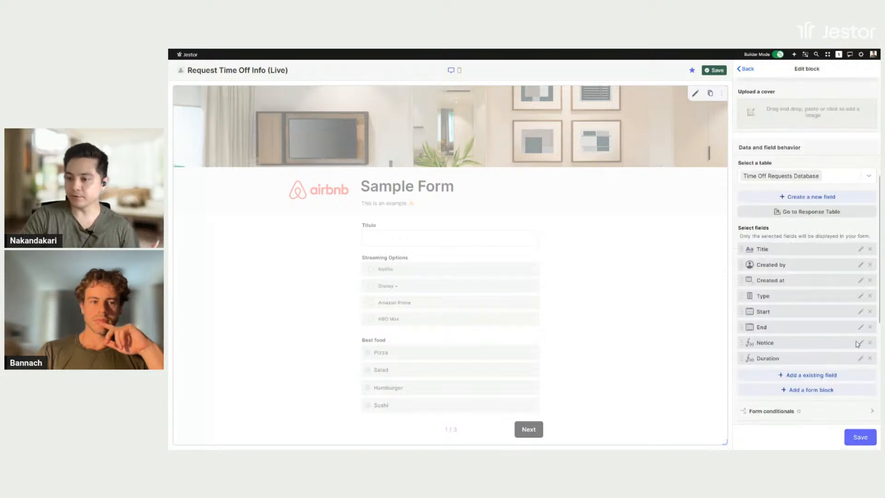
Make the form's Notice and Duration fields read only, saving each field's settings.
{"action": "left_click", "coordinate": [859, 343]}
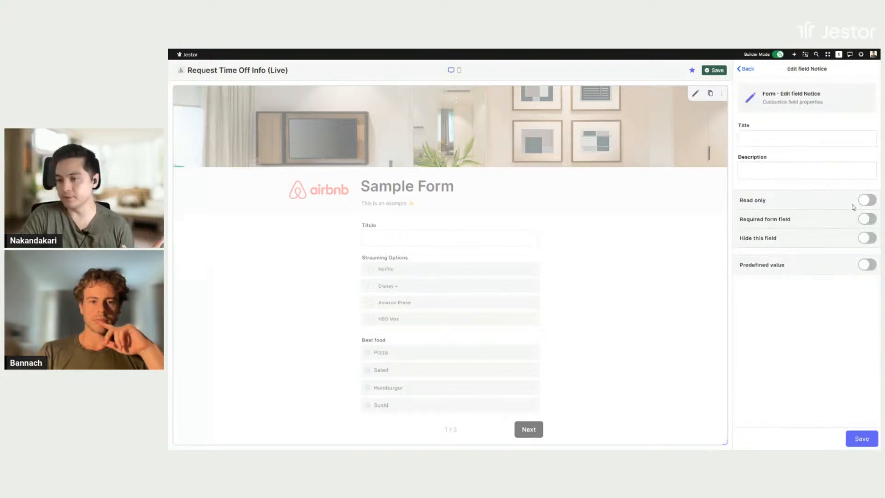
{"action": "left_click", "coordinate": [866, 200]}
{"action": "left_click", "coordinate": [861, 438]}
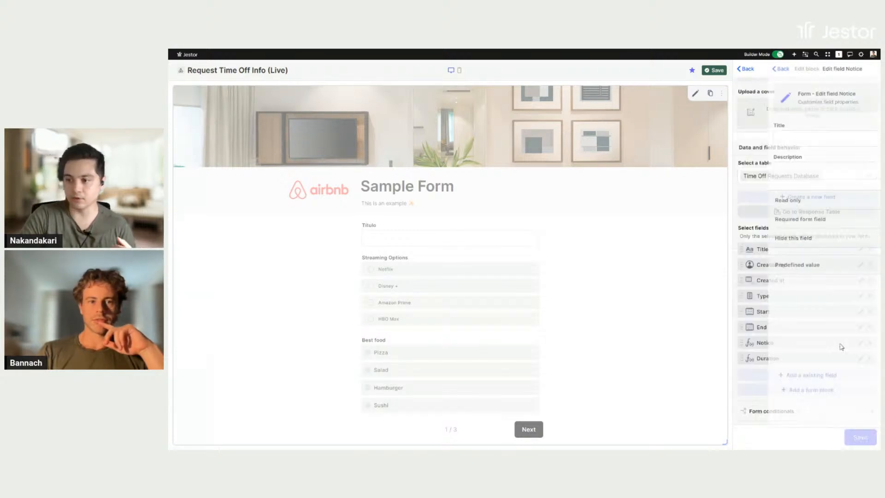
{"action": "left_click", "coordinate": [860, 358]}
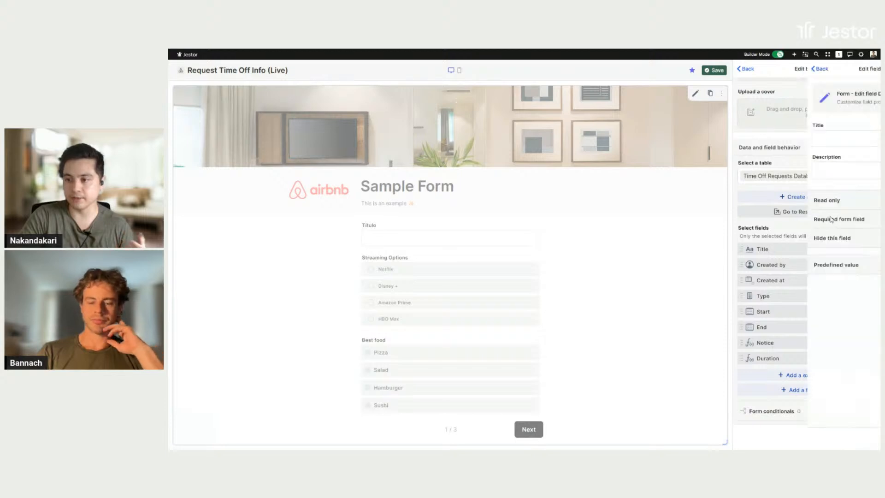
{"action": "left_click", "coordinate": [867, 200]}
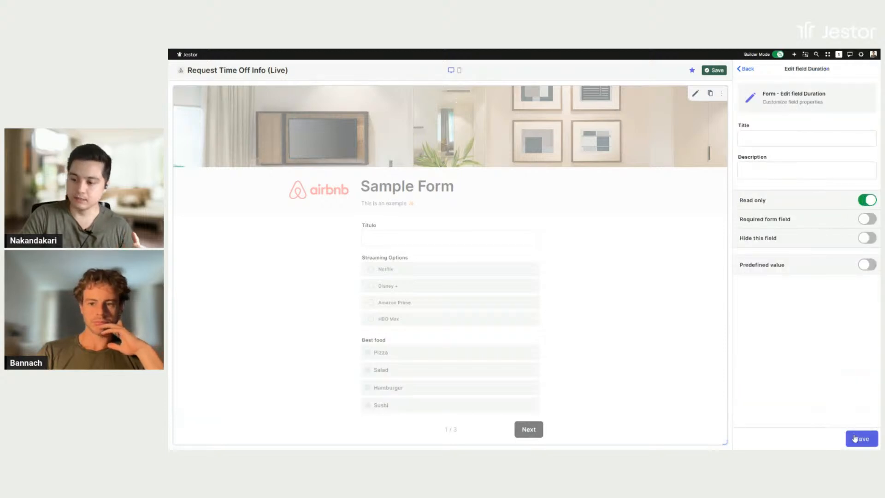
{"action": "left_click", "coordinate": [855, 438]}
Add an Inline form block and arrange its start and end markers around the Created by and Created at fields.
{"action": "scroll", "coordinate": [818, 334], "scroll_direction": "down", "scroll_amount": 2}
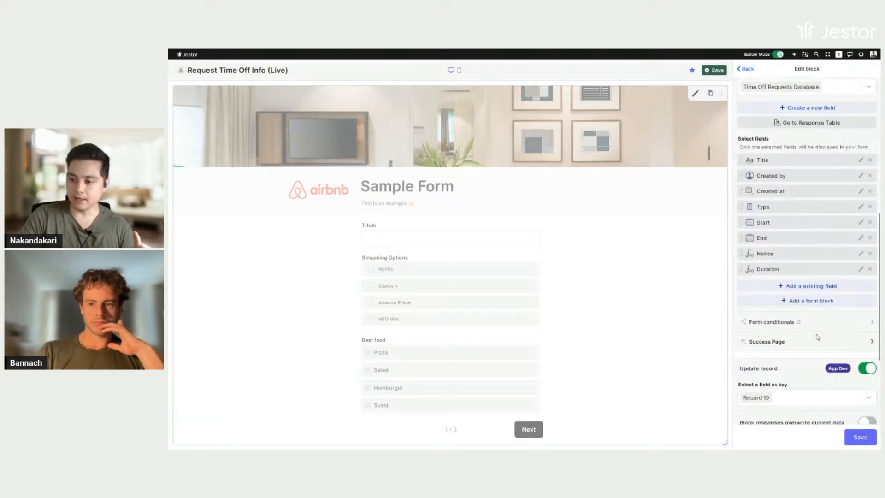
{"action": "left_click", "coordinate": [820, 305]}
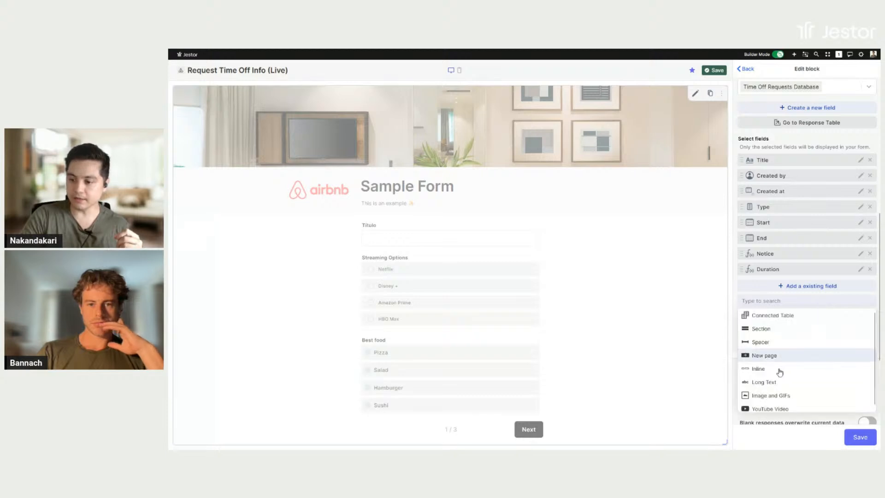
{"action": "left_click", "coordinate": [779, 298]}
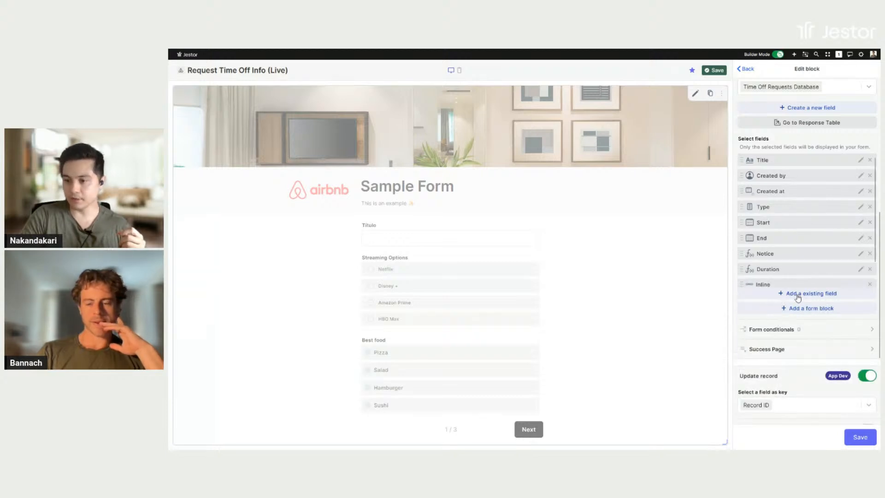
{"action": "left_click_drag", "start_coordinate": [793, 261], "coordinate": [798, 176]}
{"action": "scroll", "coordinate": [788, 247], "scroll_direction": "down", "scroll_amount": 1}
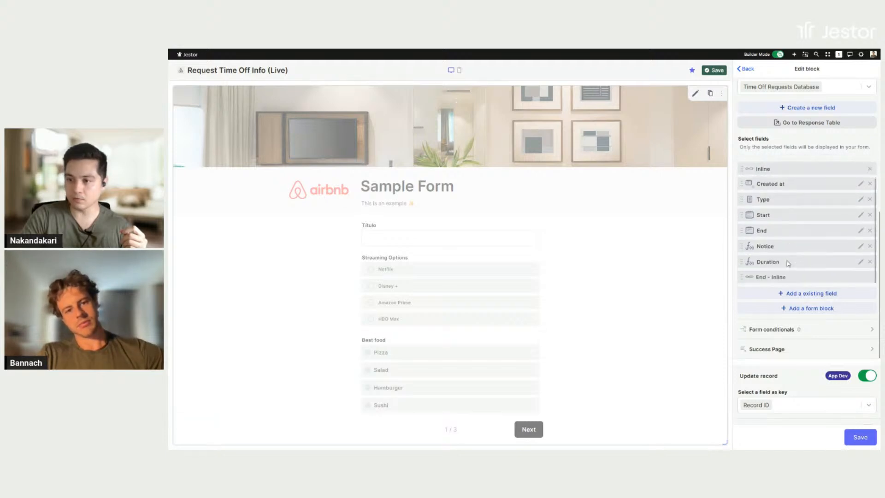
{"action": "left_click_drag", "start_coordinate": [781, 281], "coordinate": [794, 254]}
Add a second Inline form block and arrange its markers around the Start and End fields.
{"action": "scroll", "coordinate": [797, 256], "scroll_direction": "down", "scroll_amount": 1}
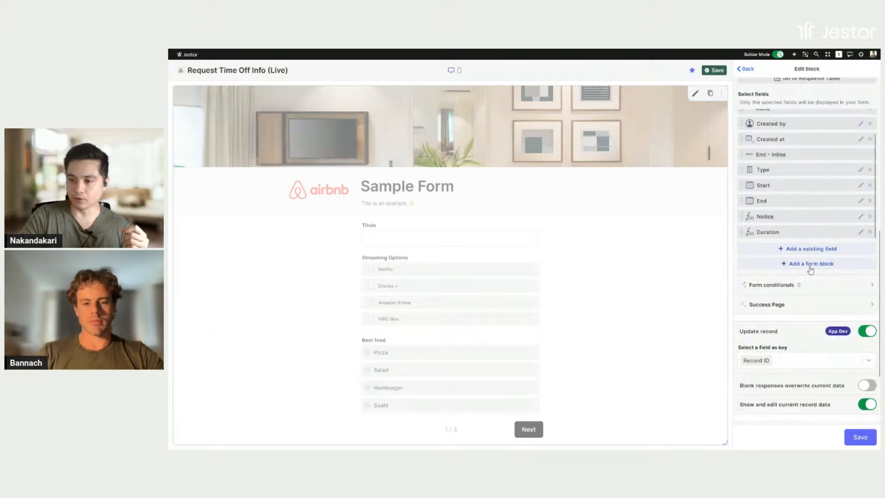
{"action": "left_click", "coordinate": [810, 270]}
{"action": "left_click", "coordinate": [772, 336]}
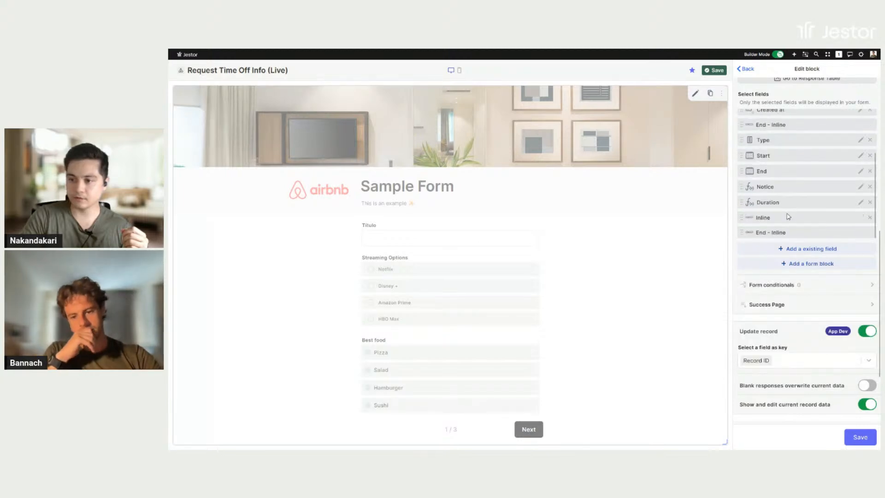
{"action": "left_click_drag", "start_coordinate": [787, 217], "coordinate": [790, 158]}
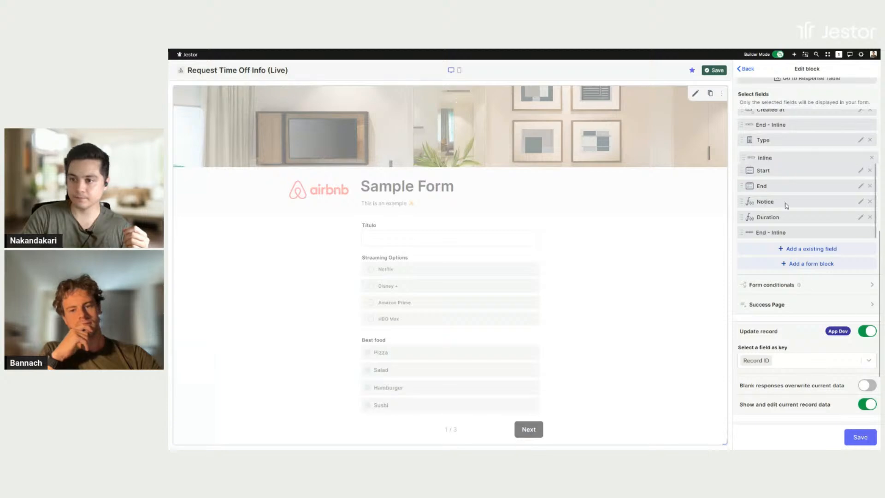
{"action": "left_click_drag", "start_coordinate": [784, 232], "coordinate": [783, 203]}
Add a third Inline form block and place its start marker above Notice so it encloses Notice and Duration.
{"action": "left_click", "coordinate": [788, 263]}
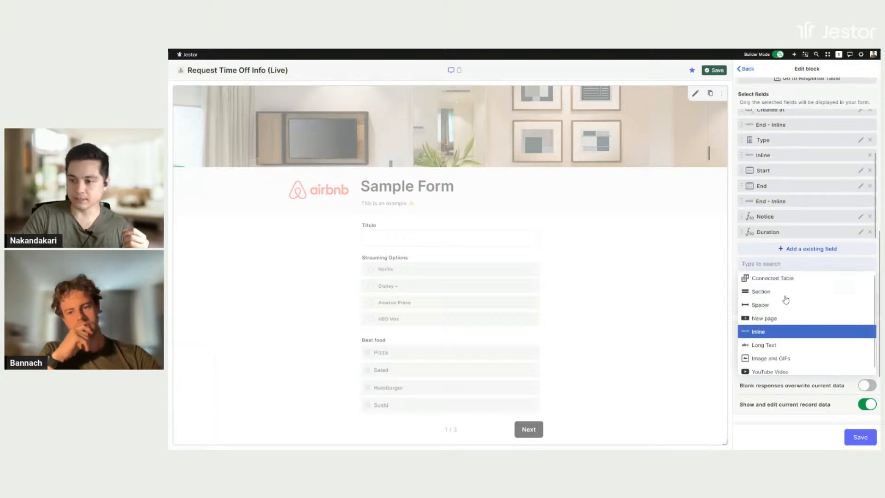
{"action": "left_click", "coordinate": [782, 334]}
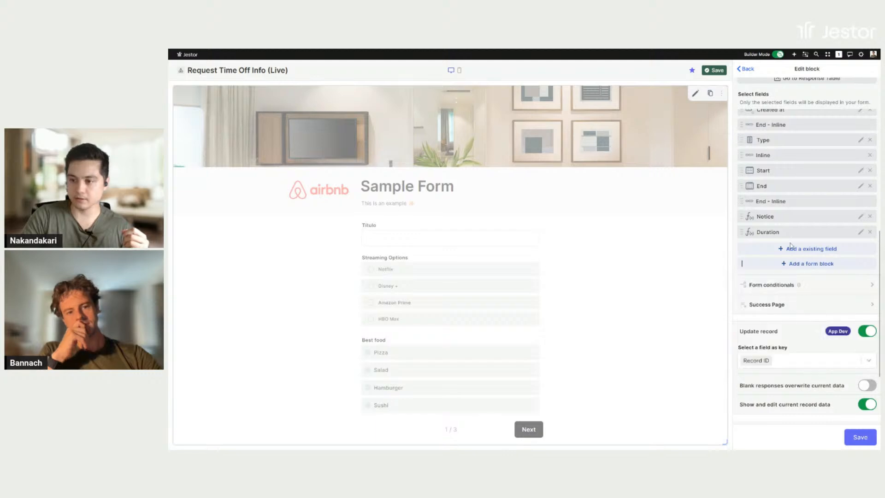
{"action": "left_click_drag", "start_coordinate": [786, 217], "coordinate": [787, 188]}
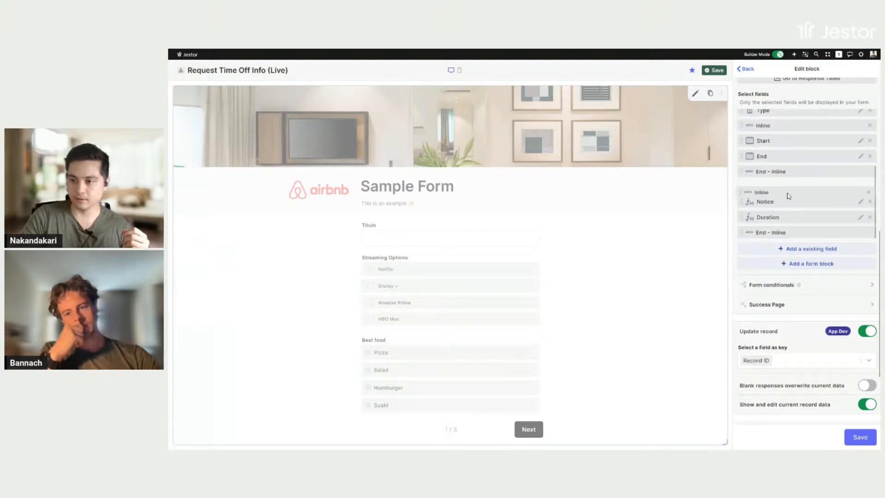
Add the existing Notes field at the end of the form, and save the form block and the app.
{"action": "left_click", "coordinate": [814, 252]}
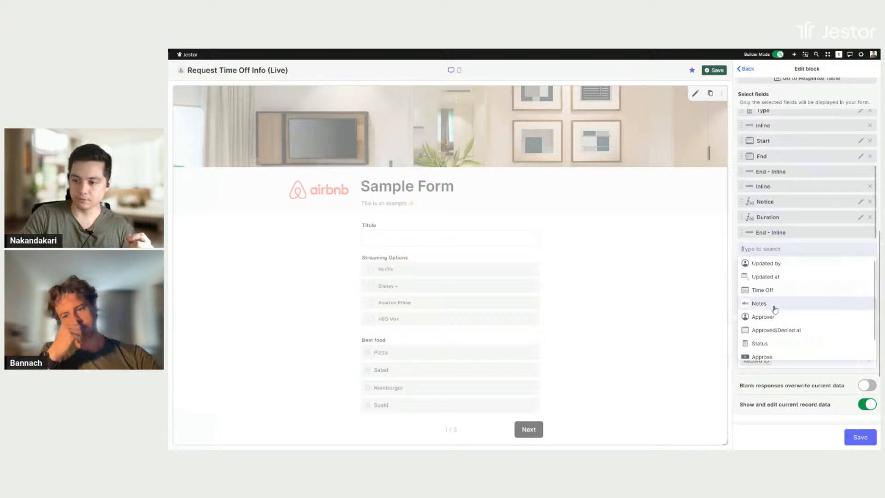
{"action": "left_click", "coordinate": [775, 304]}
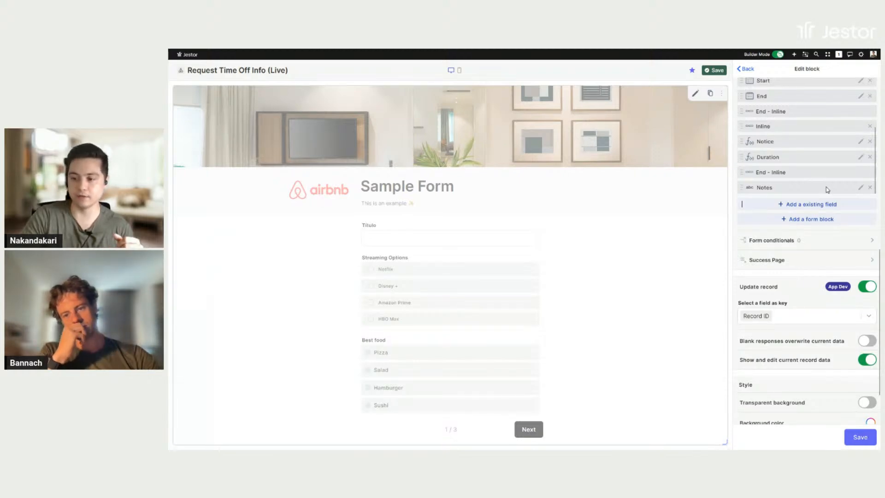
{"action": "scroll", "coordinate": [811, 276], "scroll_direction": "down", "scroll_amount": 3}
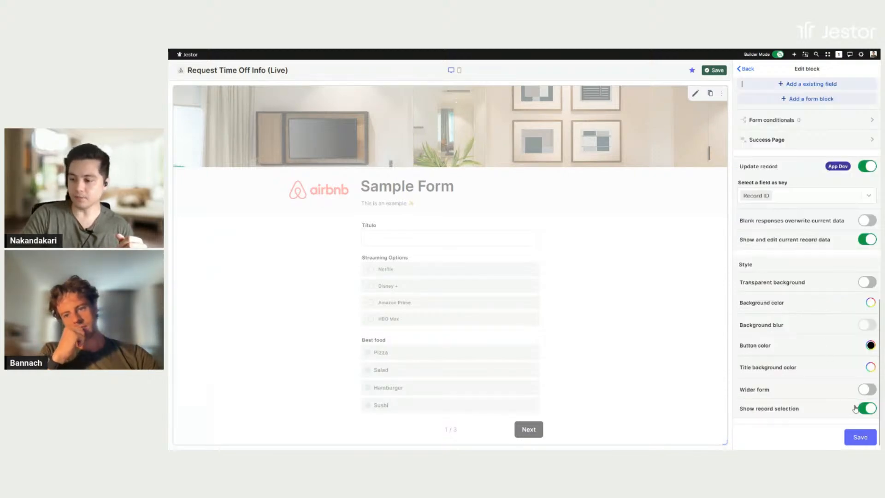
{"action": "left_click", "coordinate": [859, 439]}
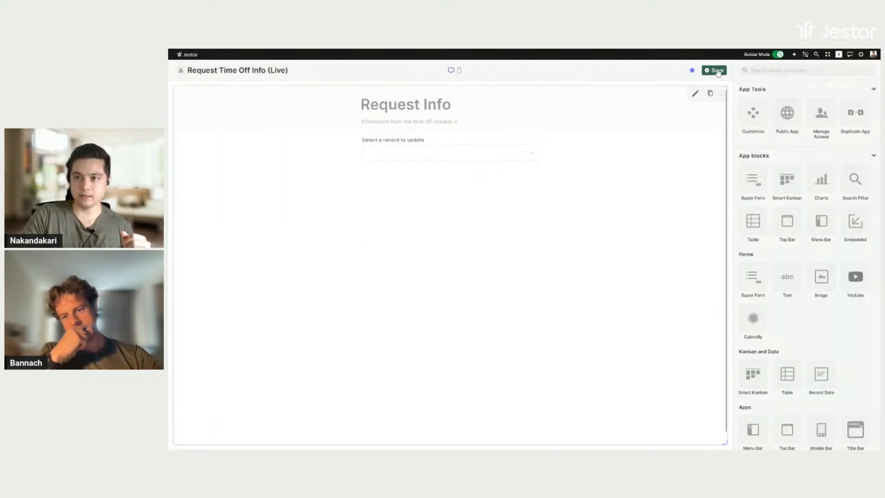
{"action": "left_click", "coordinate": [717, 70]}
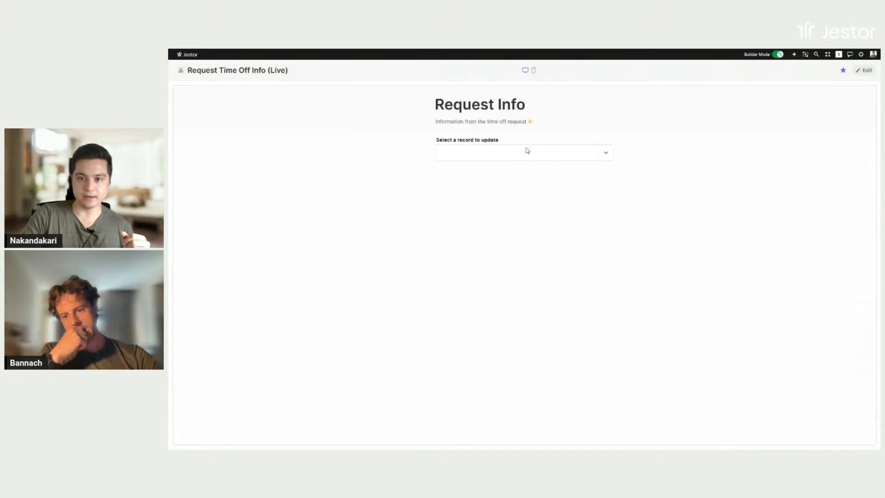
Test the Request Info form by loading the "Going to Paris" record and entering "hgiuhuihh" in its Notes field.
{"action": "left_click", "coordinate": [553, 153]}
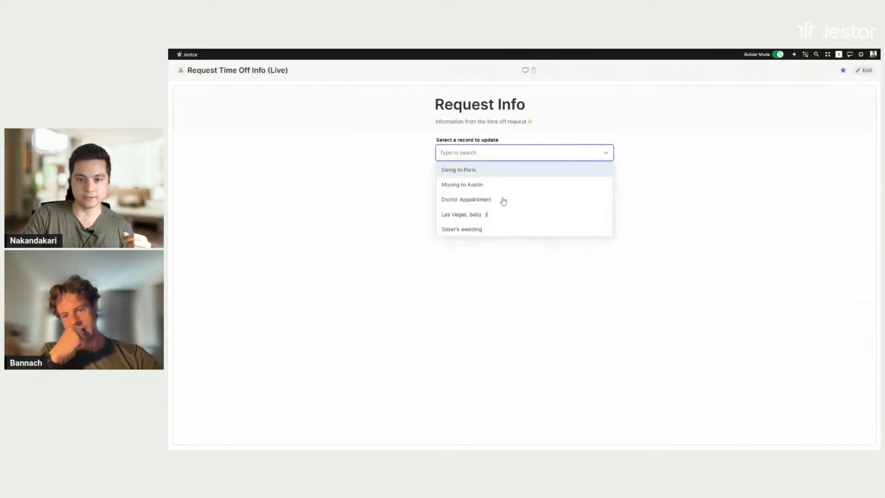
{"action": "left_click", "coordinate": [506, 174]}
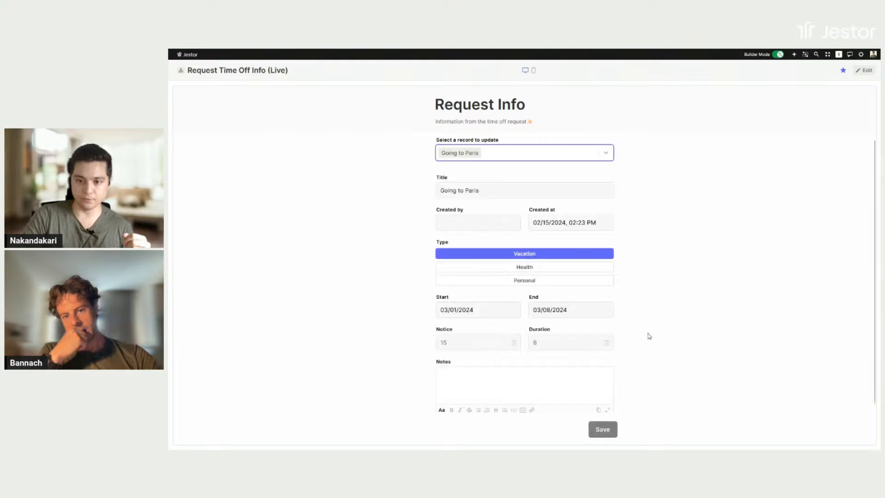
{"action": "triple_click", "coordinate": [470, 190]}
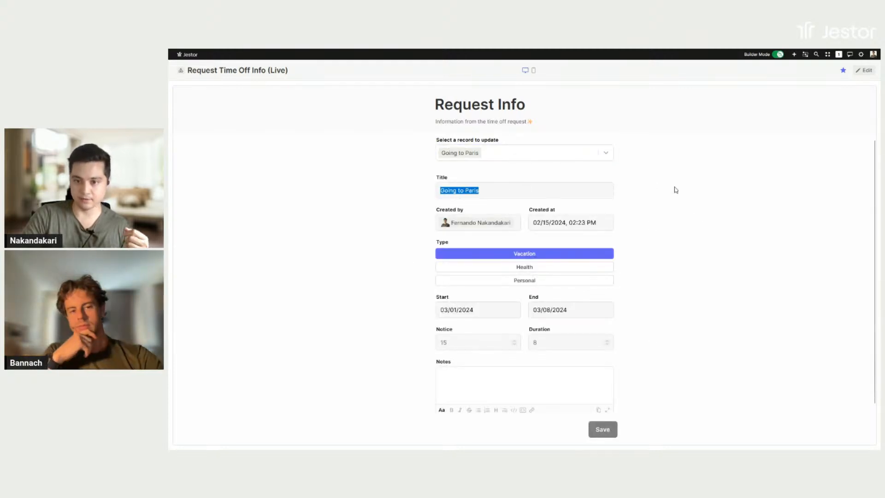
{"action": "scroll", "coordinate": [548, 372], "scroll_direction": "down", "scroll_amount": 1}
{"action": "left_click", "coordinate": [548, 371]}
{"action": "type", "text": "hgiuhuihh"}
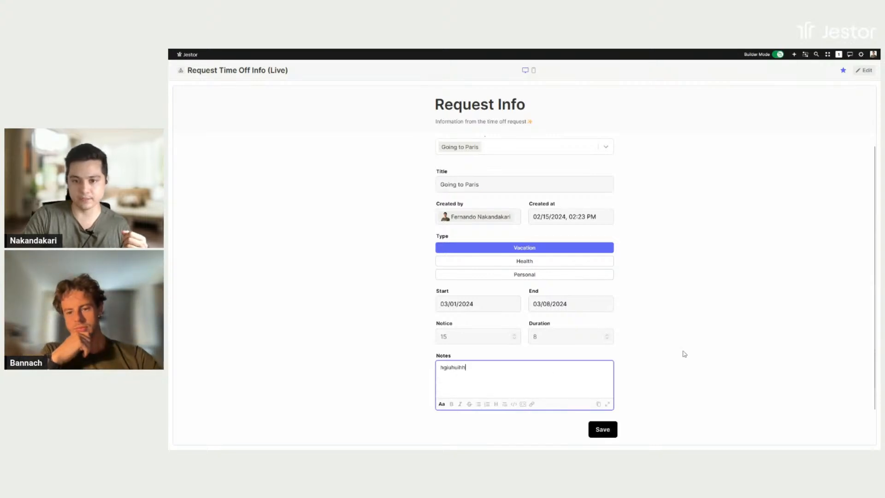
{"action": "scroll", "coordinate": [738, 138], "scroll_direction": "up", "scroll_amount": 1}
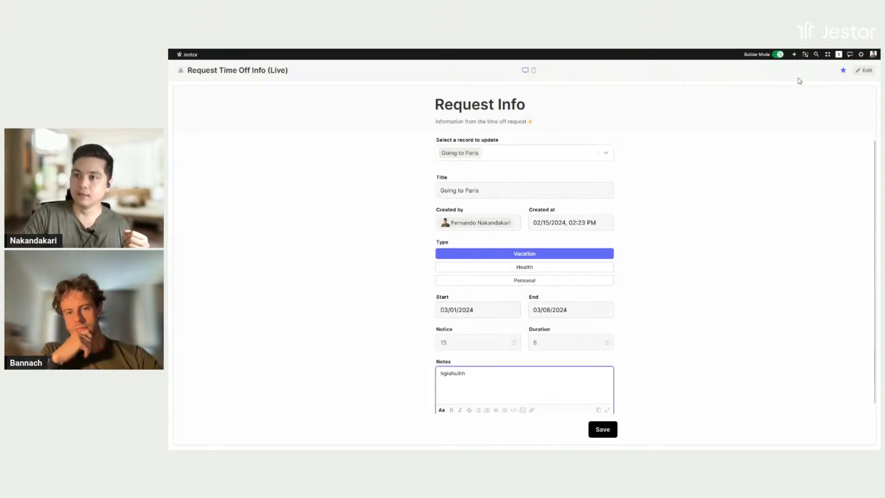
Edit the list block of the Approval List (Live) app and disable following standard table rules for its record update form.
{"action": "left_click", "coordinate": [827, 55]}
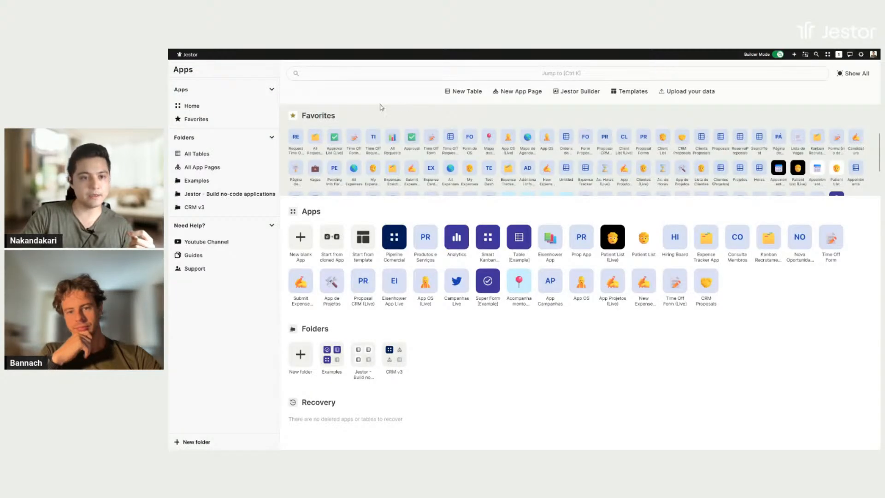
{"action": "left_click", "coordinate": [330, 134]}
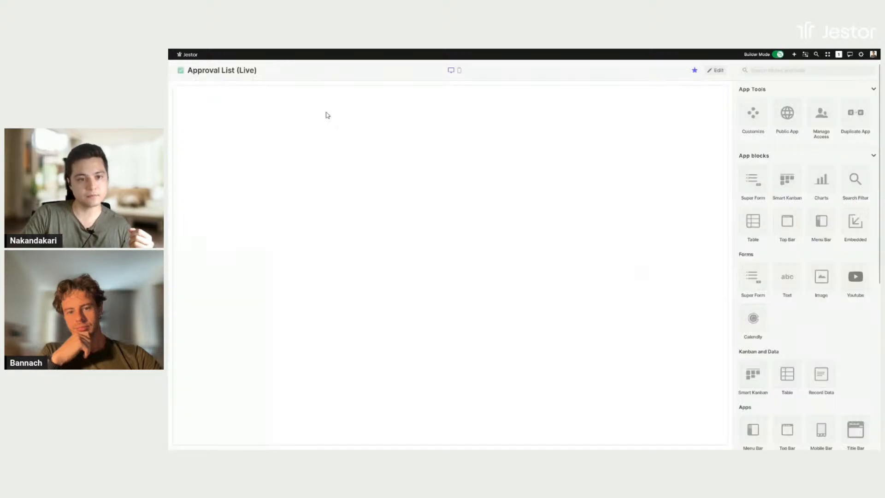
{"action": "left_click", "coordinate": [720, 71]}
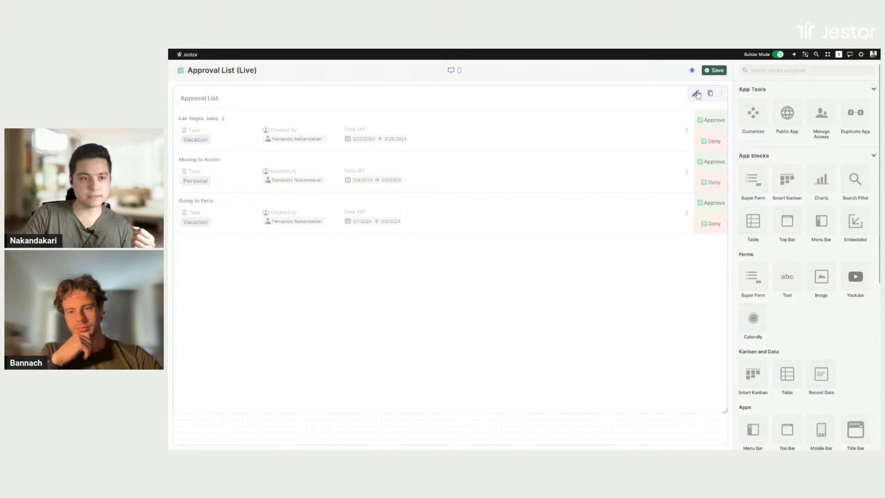
{"action": "left_click", "coordinate": [696, 94]}
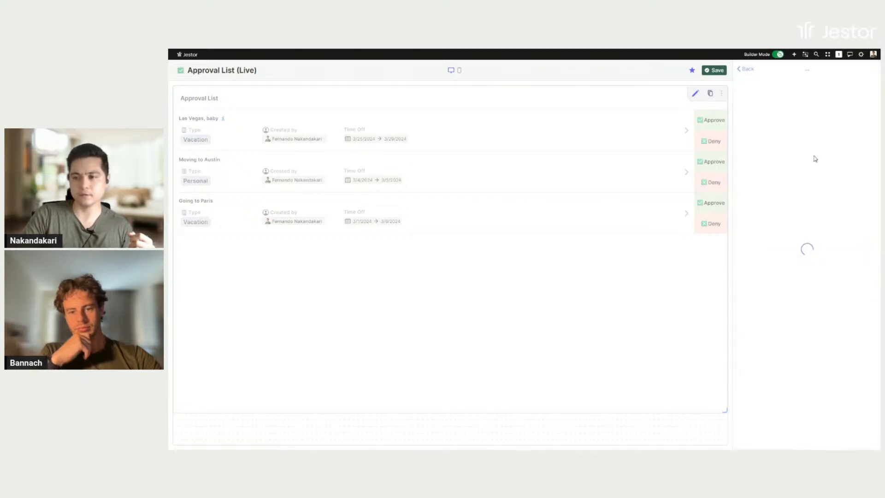
{"action": "scroll", "coordinate": [825, 184], "scroll_direction": "down", "scroll_amount": 5}
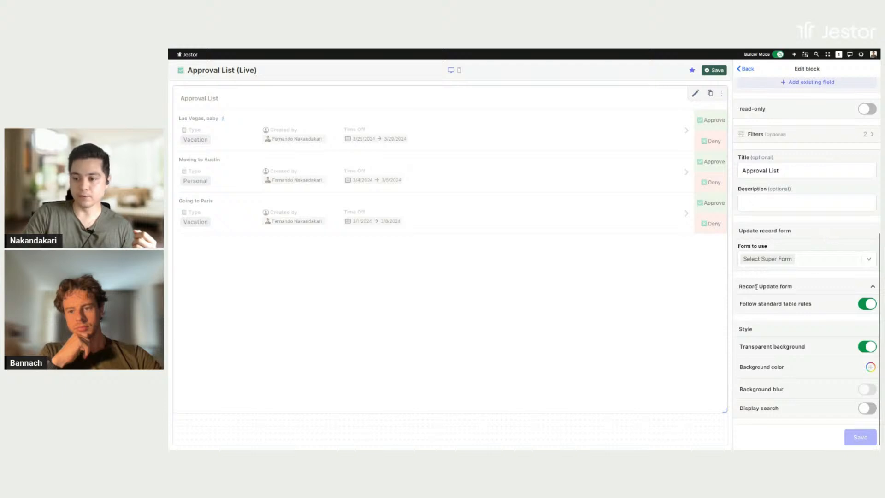
{"action": "left_click", "coordinate": [869, 304]}
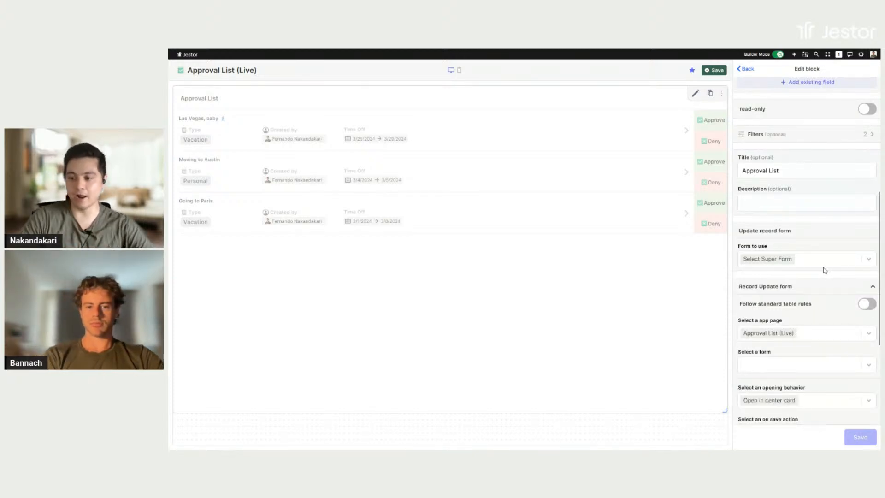
Set the record update form to Request Info from the Request Time Off Info (Live) app page.
{"action": "scroll", "coordinate": [806, 276], "scroll_direction": "down", "scroll_amount": 1}
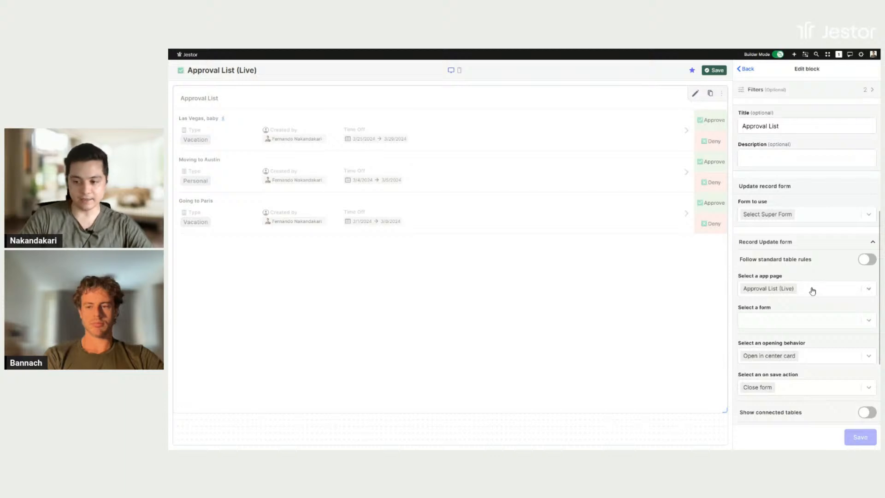
{"action": "left_click", "coordinate": [812, 290]}
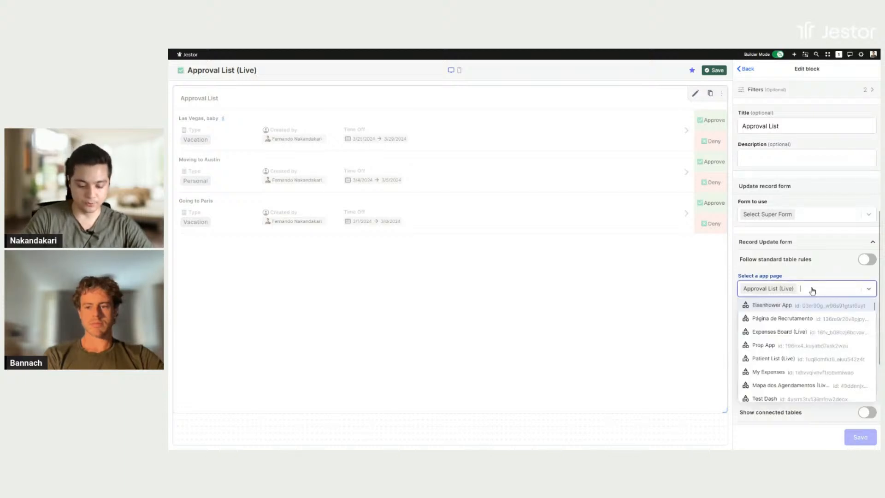
{"action": "type", "text": "up"}
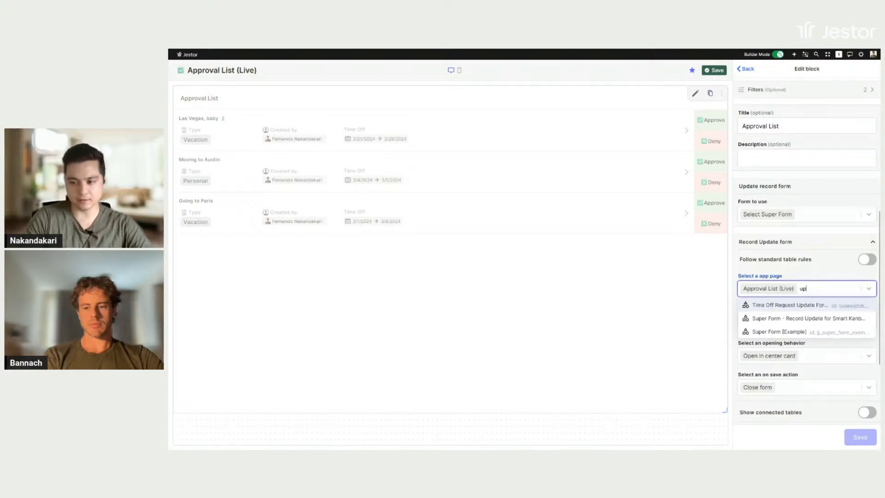
{"action": "key", "text": "BackSpace"}
{"action": "key", "text": "BackSpace"}
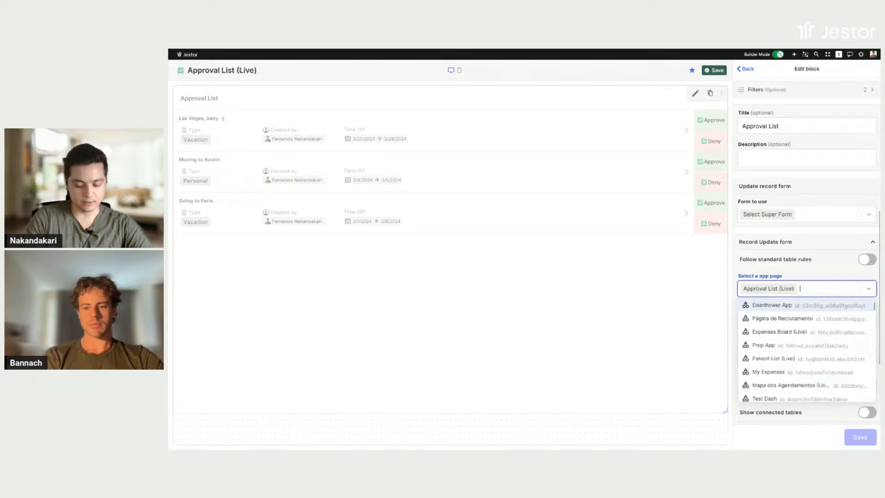
{"action": "type", "text": "ti"}
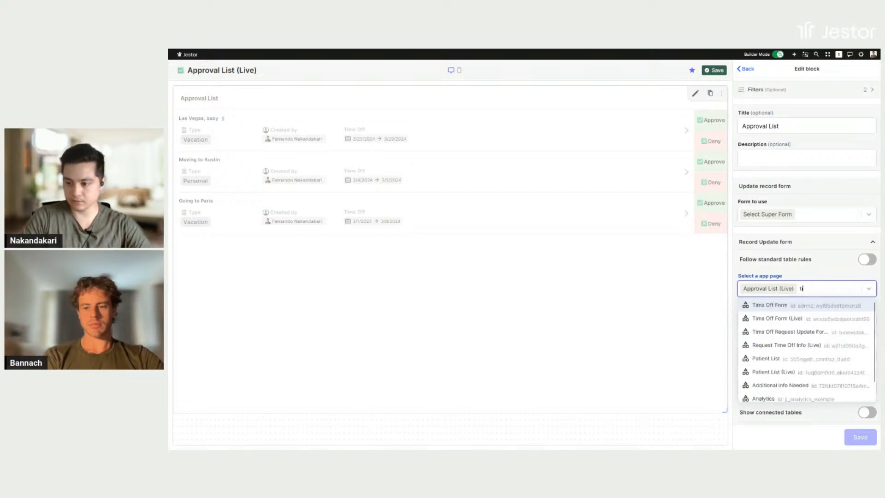
{"action": "left_click", "coordinate": [784, 350]}
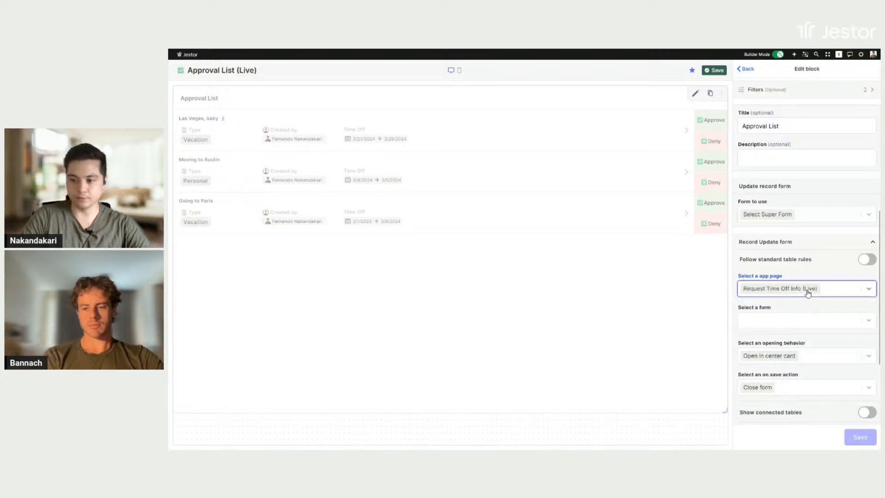
{"action": "left_click", "coordinate": [796, 322]}
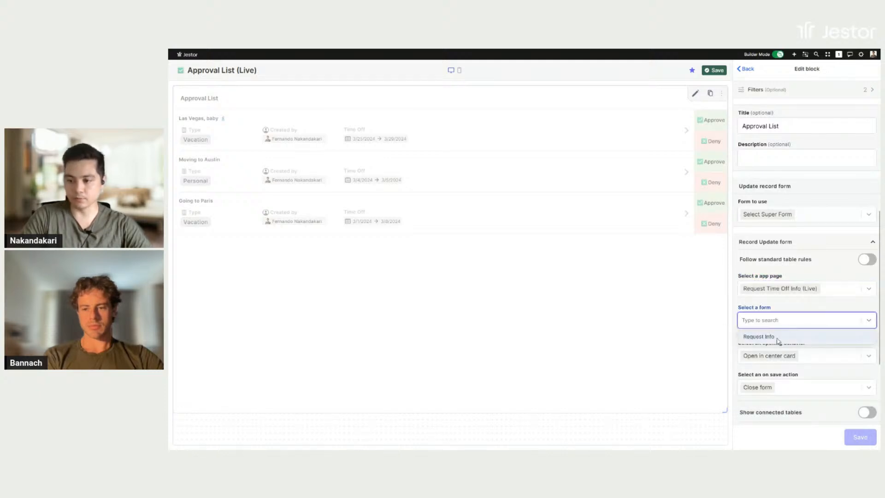
{"action": "left_click", "coordinate": [765, 336]}
{"action": "scroll", "coordinate": [814, 258], "scroll_direction": "down", "scroll_amount": 3}
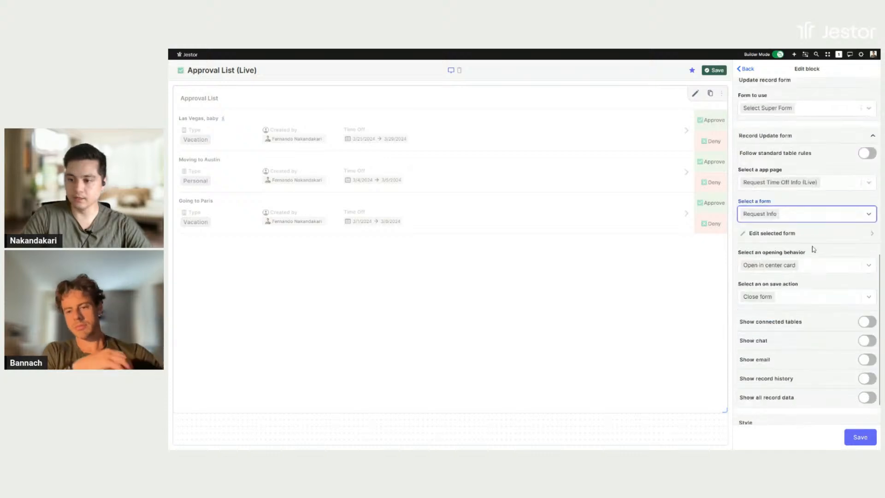
Set the form's opening behavior to "Open in center card (wider)", enable Show chat, and save the block.
{"action": "scroll", "coordinate": [813, 249], "scroll_direction": "down", "scroll_amount": 1}
{"action": "left_click", "coordinate": [784, 238]}
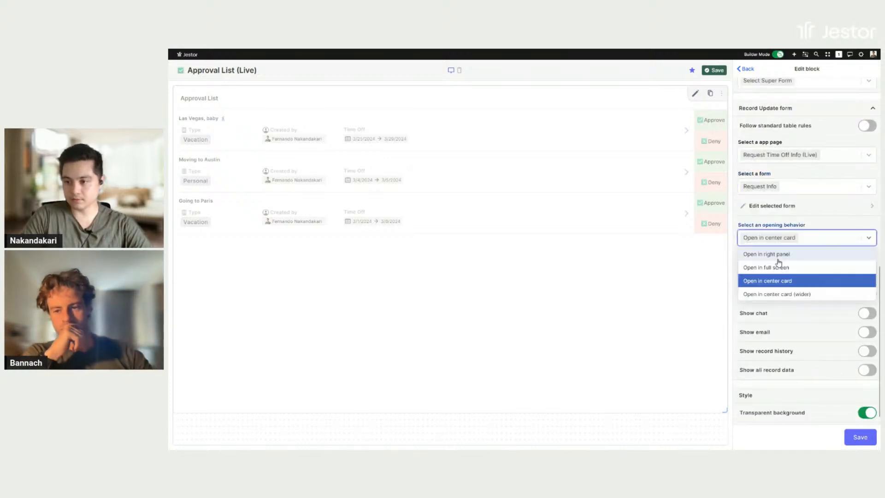
{"action": "left_click", "coordinate": [799, 297]}
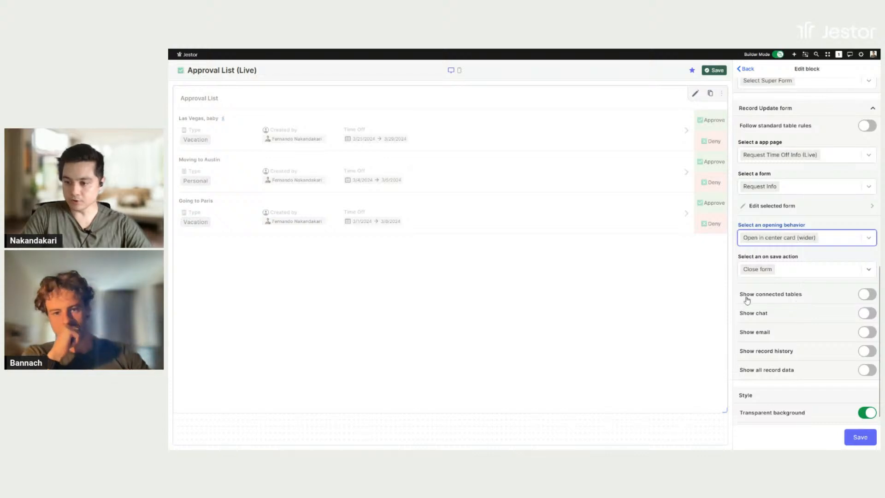
{"action": "left_click", "coordinate": [868, 313]}
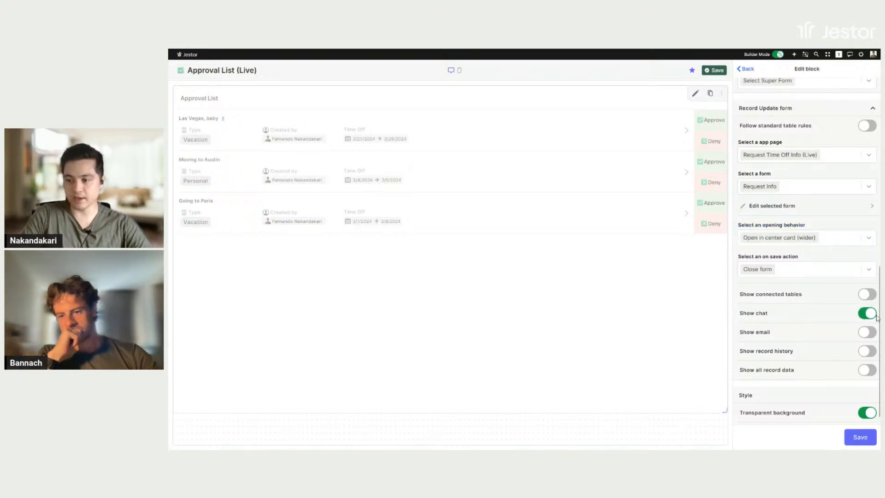
{"action": "scroll", "coordinate": [830, 373], "scroll_direction": "down", "scroll_amount": 2}
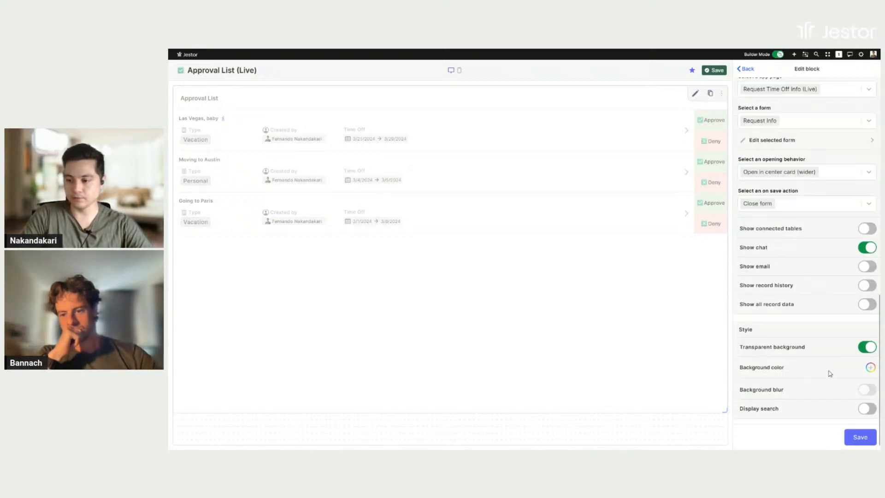
{"action": "left_click", "coordinate": [851, 441]}
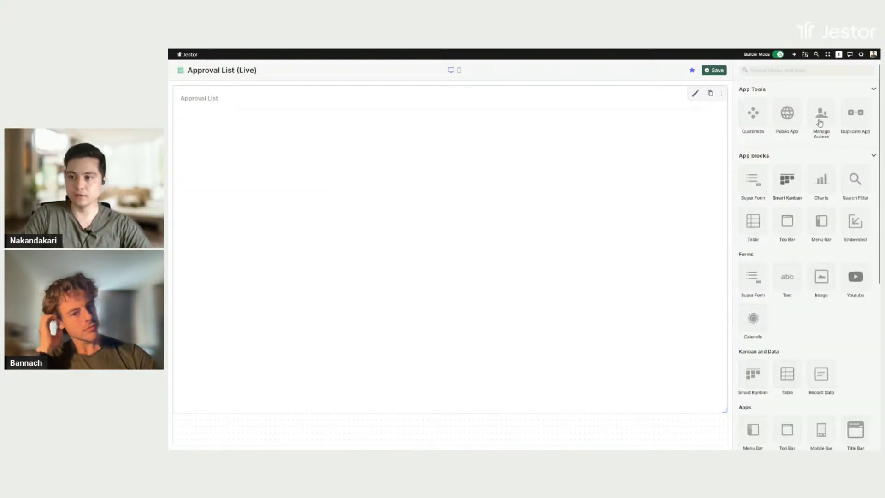
Add a Title Bar block coloured light gray with the add record button and search disabled, and save the block.
{"action": "left_click", "coordinate": [809, 72]}
{"action": "type", "text": "titl"}
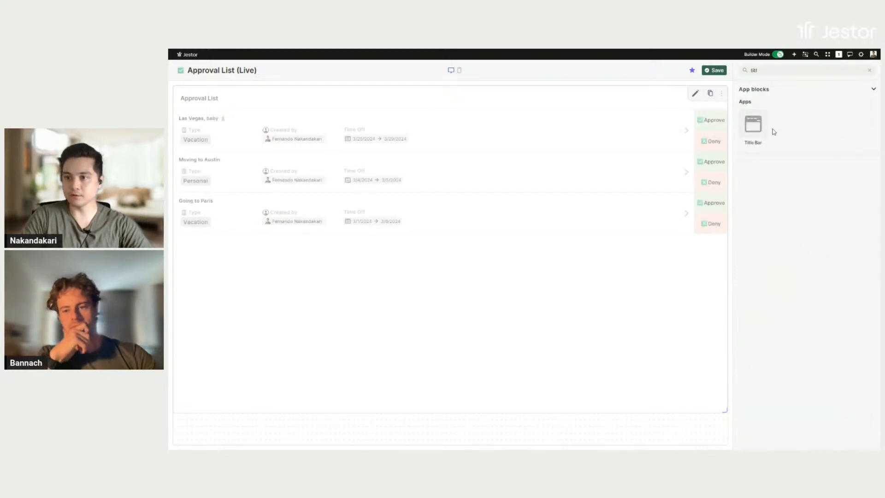
{"action": "left_click", "coordinate": [761, 127]}
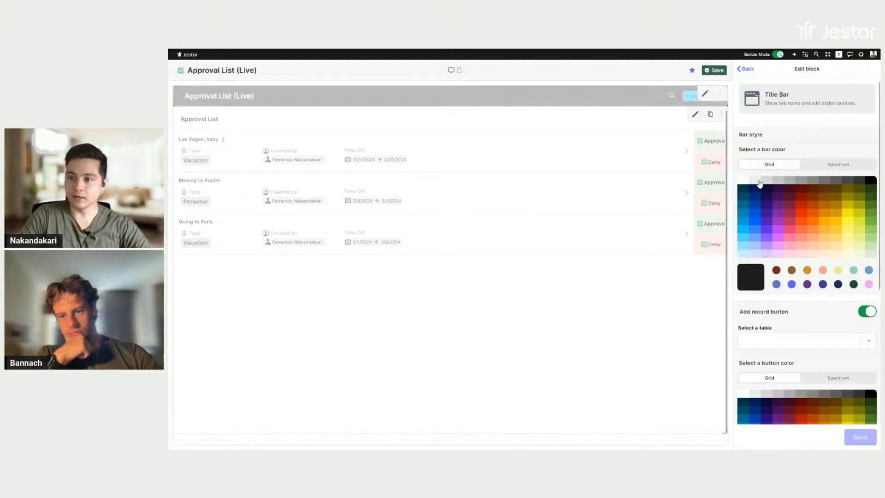
{"action": "left_click", "coordinate": [755, 180]}
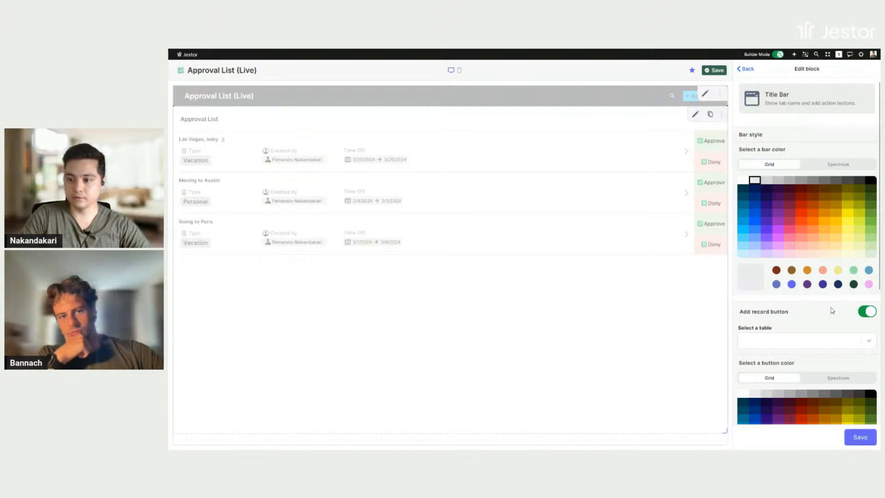
{"action": "left_click", "coordinate": [867, 312]}
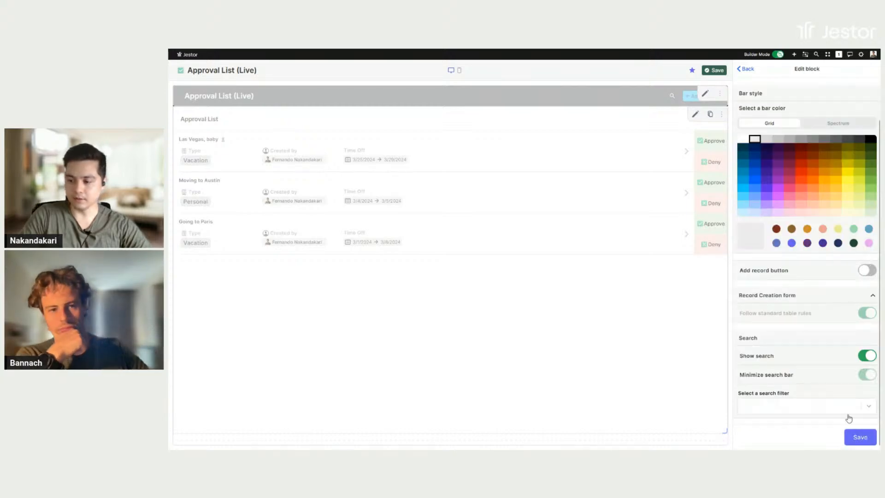
{"action": "left_click", "coordinate": [860, 436]}
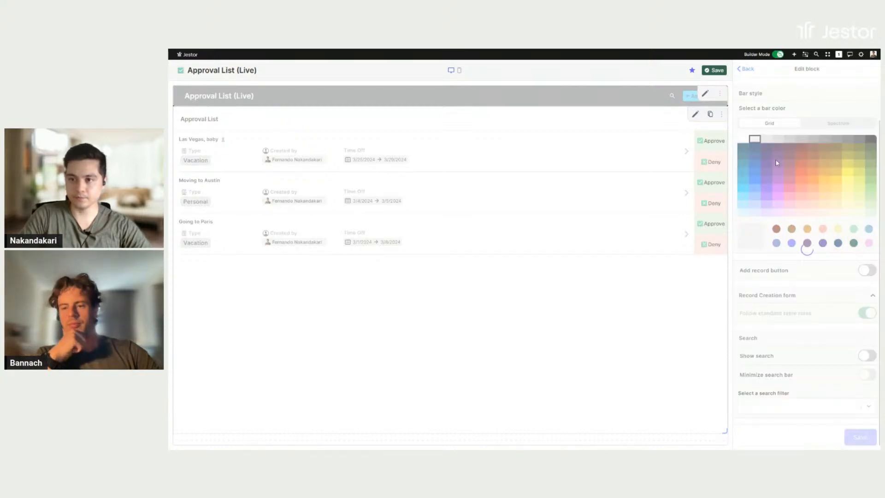
Save the app, then check the chat view of the "Going to Paris" request and close the record.
{"action": "left_click", "coordinate": [717, 70]}
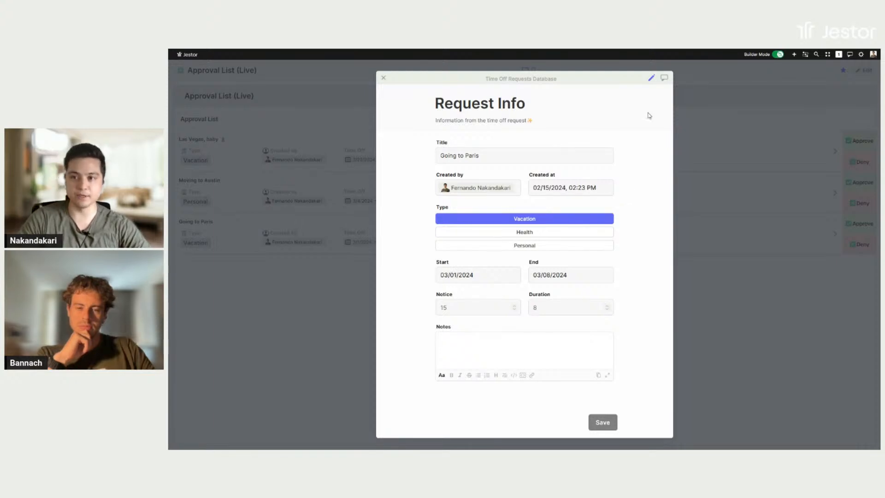
{"action": "left_click", "coordinate": [664, 78]}
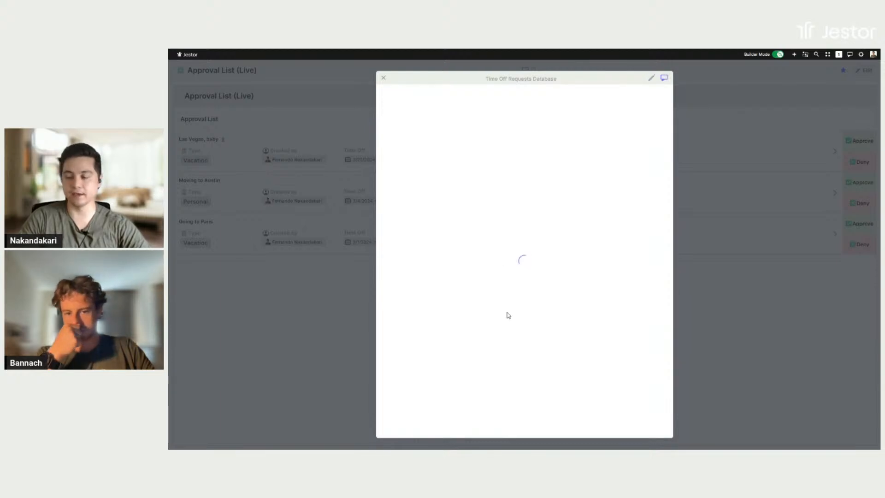
{"action": "left_click", "coordinate": [823, 98]}
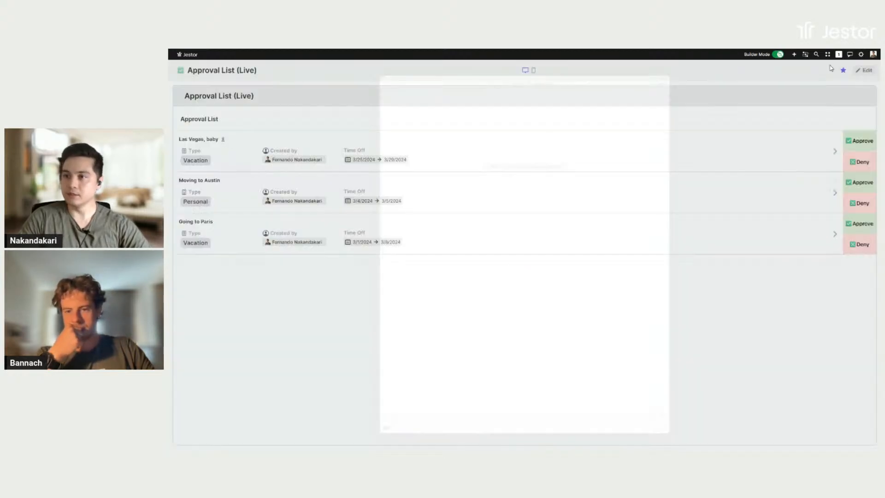
Open Time Off Form (Live), turn off Builder Mode, and view the "Moving to Austin" request from Approval List (Live).
{"action": "left_click", "coordinate": [828, 55]}
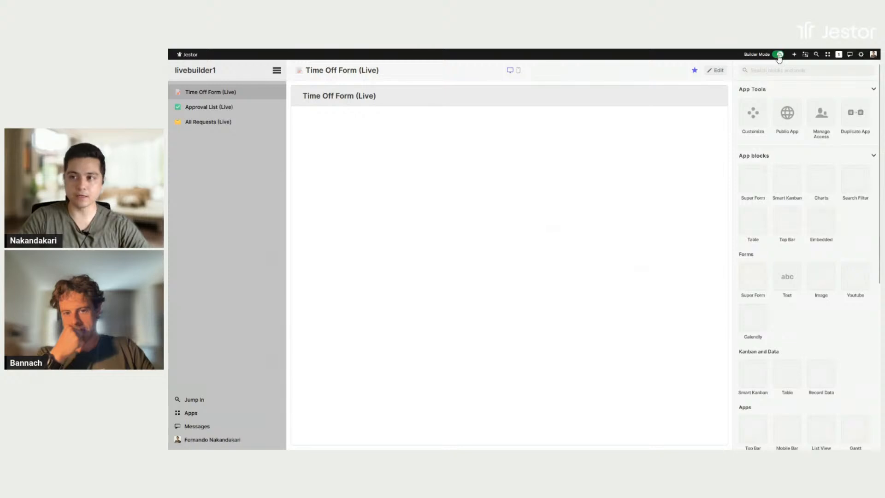
{"action": "left_click", "coordinate": [778, 54]}
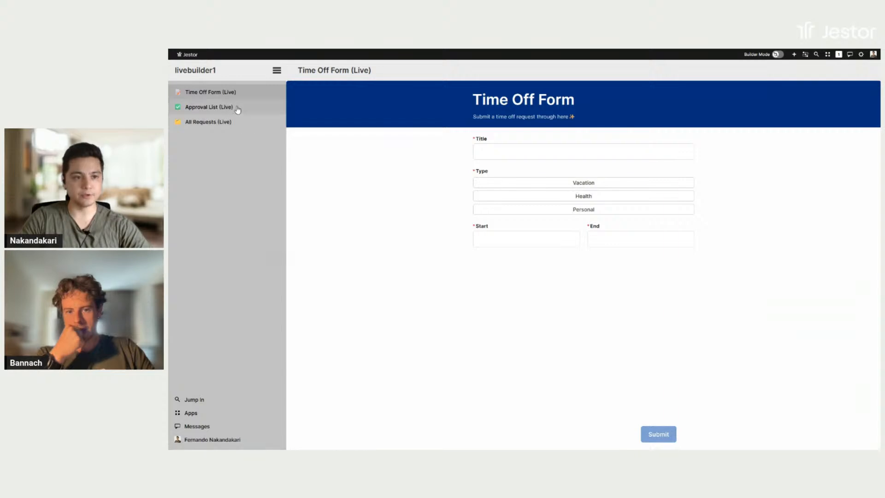
{"action": "left_click", "coordinate": [210, 107]}
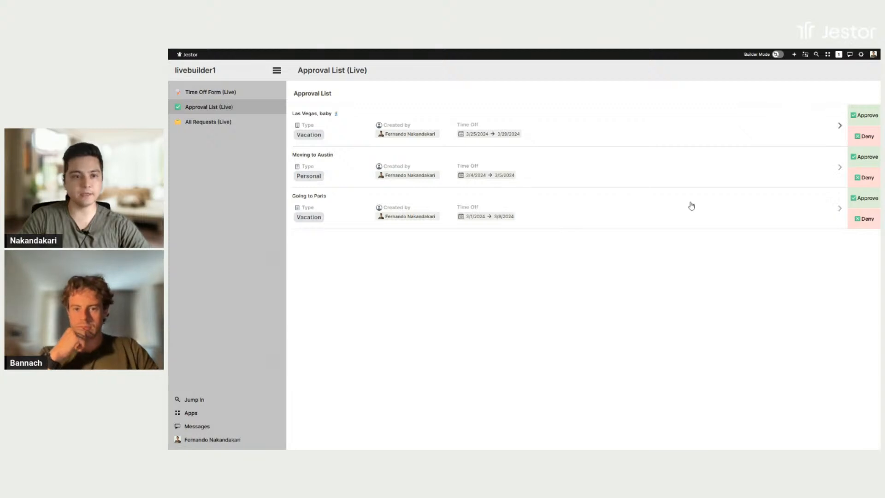
{"action": "left_click", "coordinate": [522, 125]}
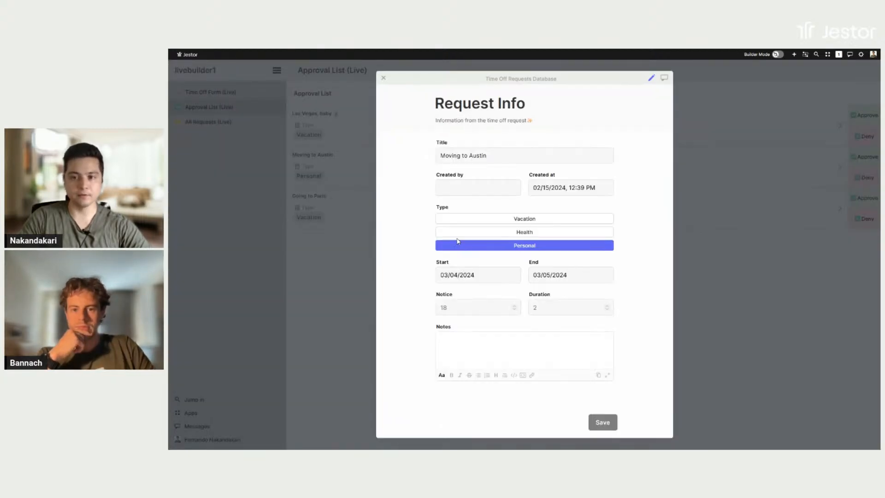
{"action": "left_click", "coordinate": [768, 221]}
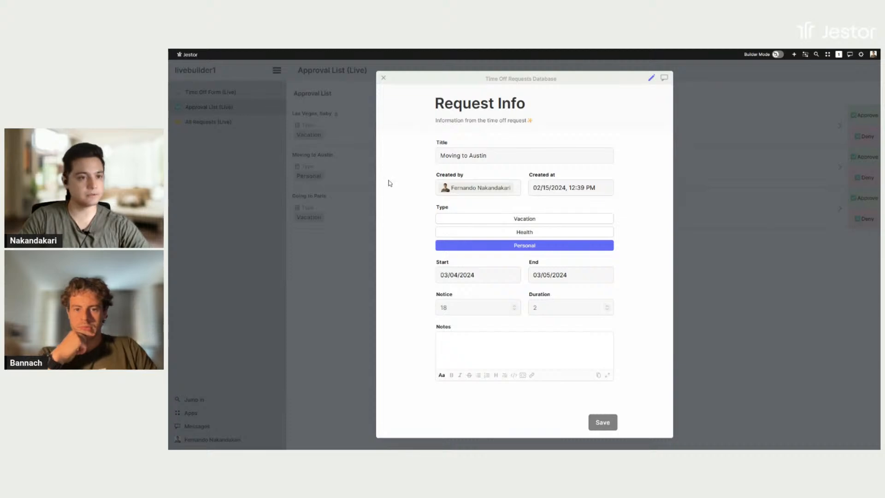